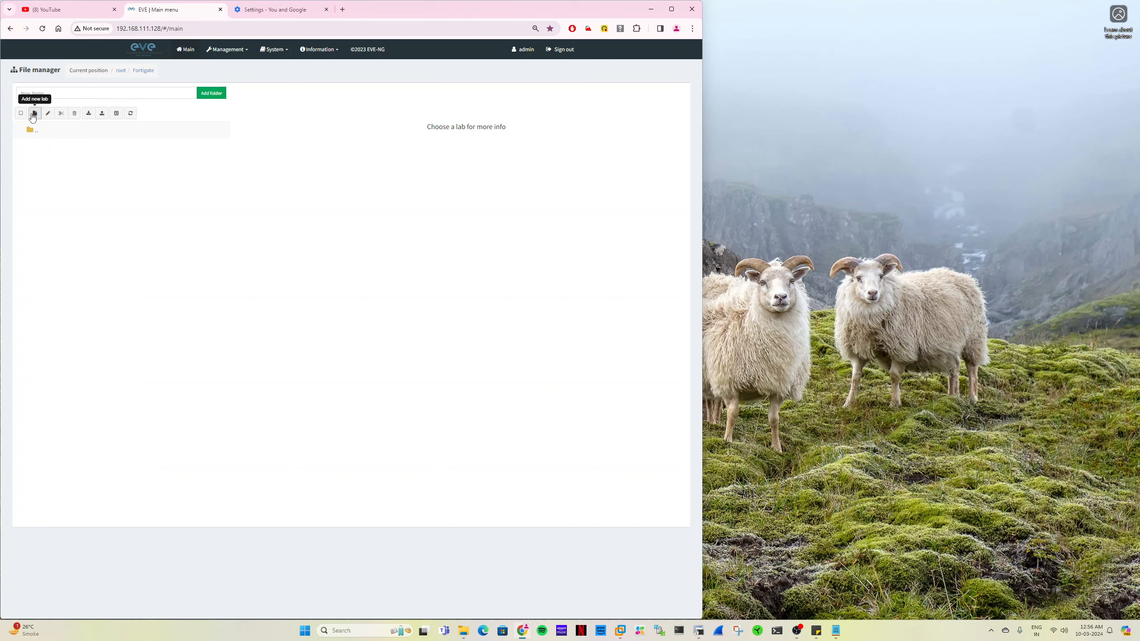
# - Create a new lab named DAY 1 in the Fortigate folder
pyautogui.click(35, 114)
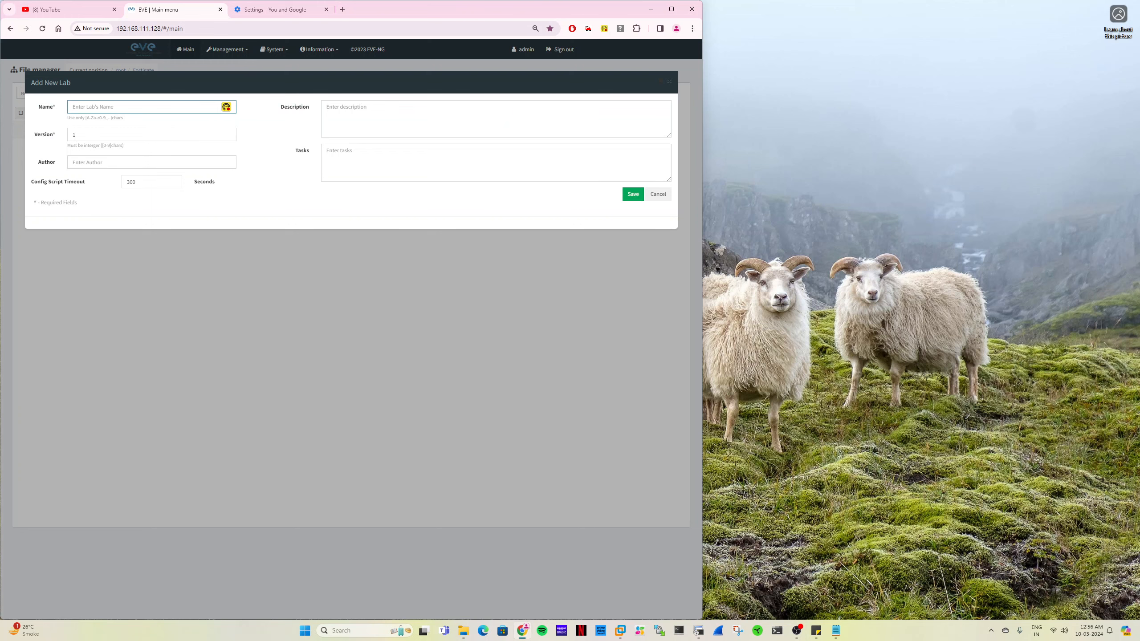
pyautogui.write('DAY 1')
pyautogui.click(633, 194)
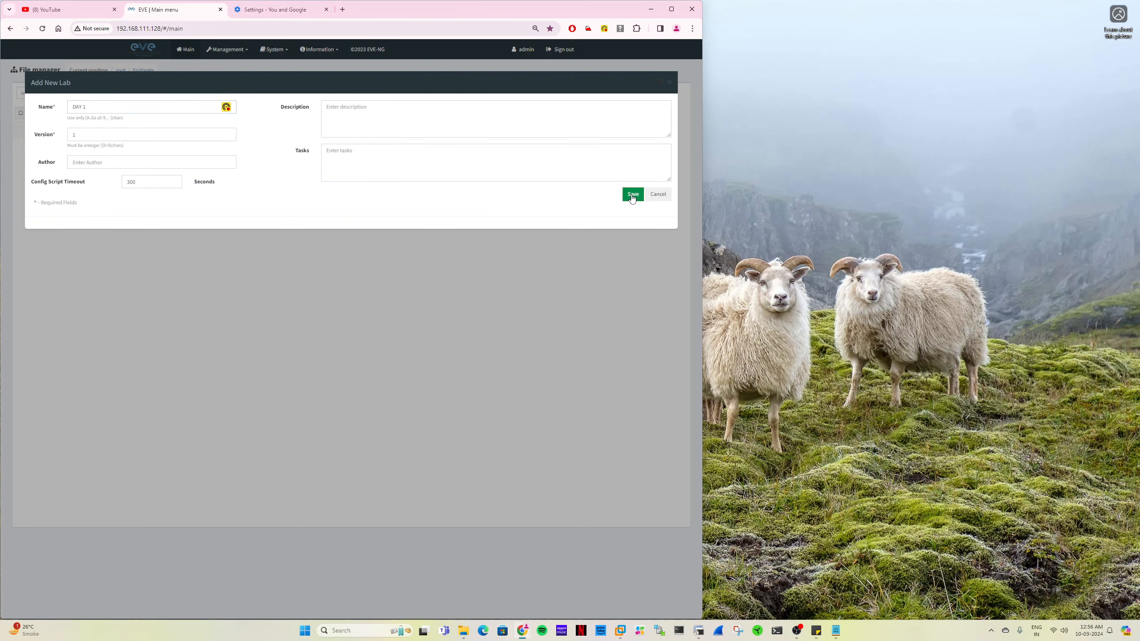
# - Add one Fortinet FortiGate node using the fortinet-FGT-v6-build1010 image and place it in the upper-left area of the canvas
pyautogui.rightClick(310, 132)
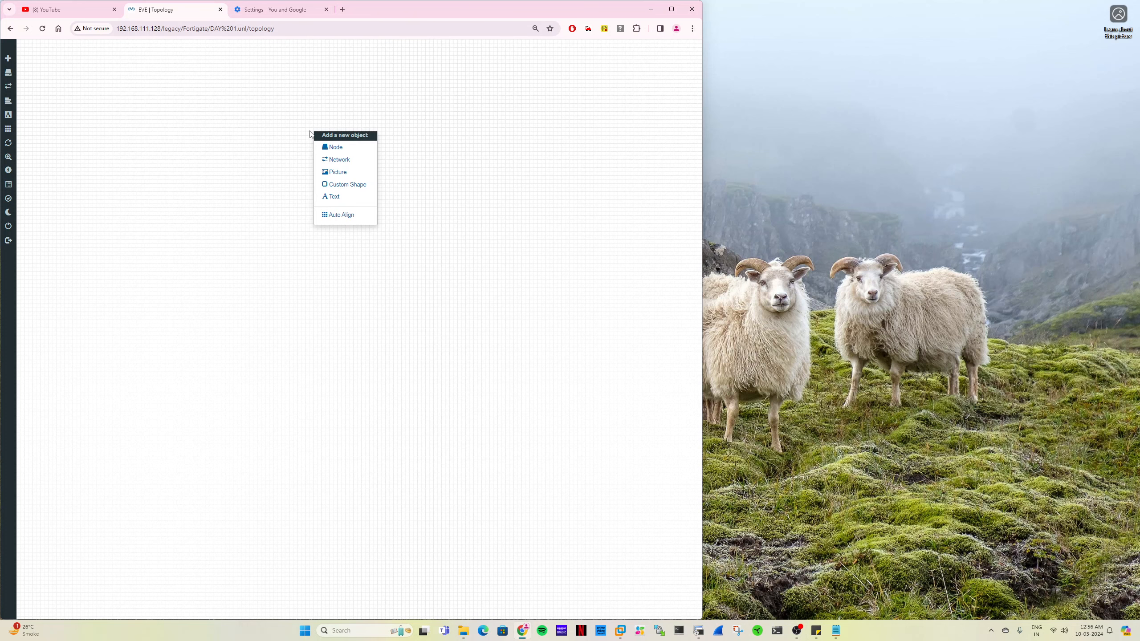
pyautogui.click(362, 148)
pyautogui.write('forti')
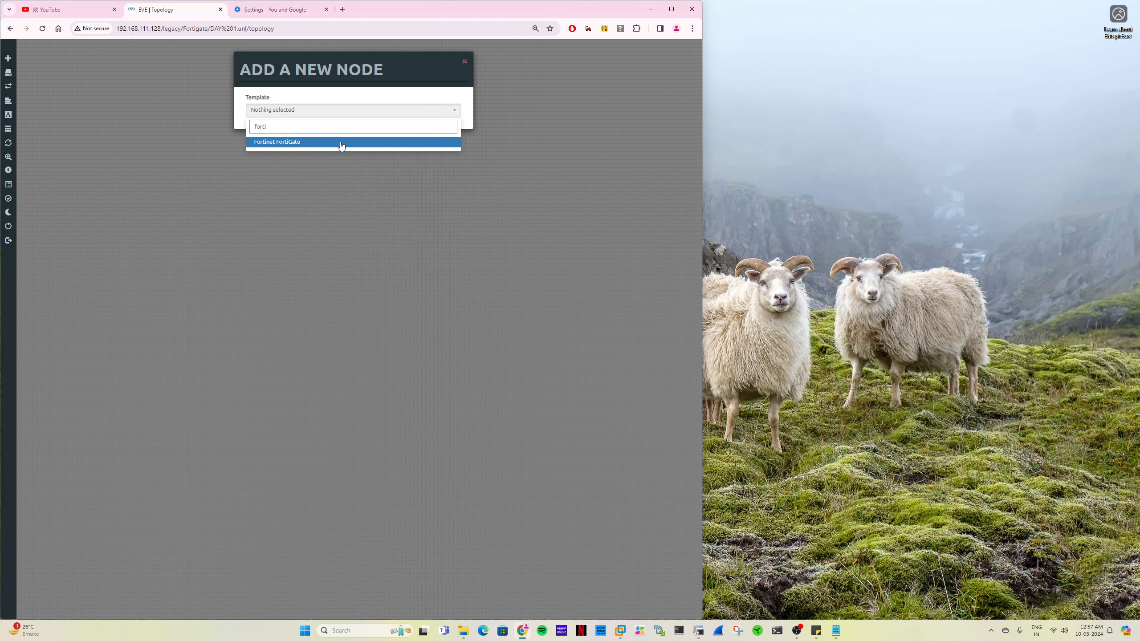
pyautogui.click(340, 143)
pyautogui.click(365, 146)
pyautogui.click(375, 175)
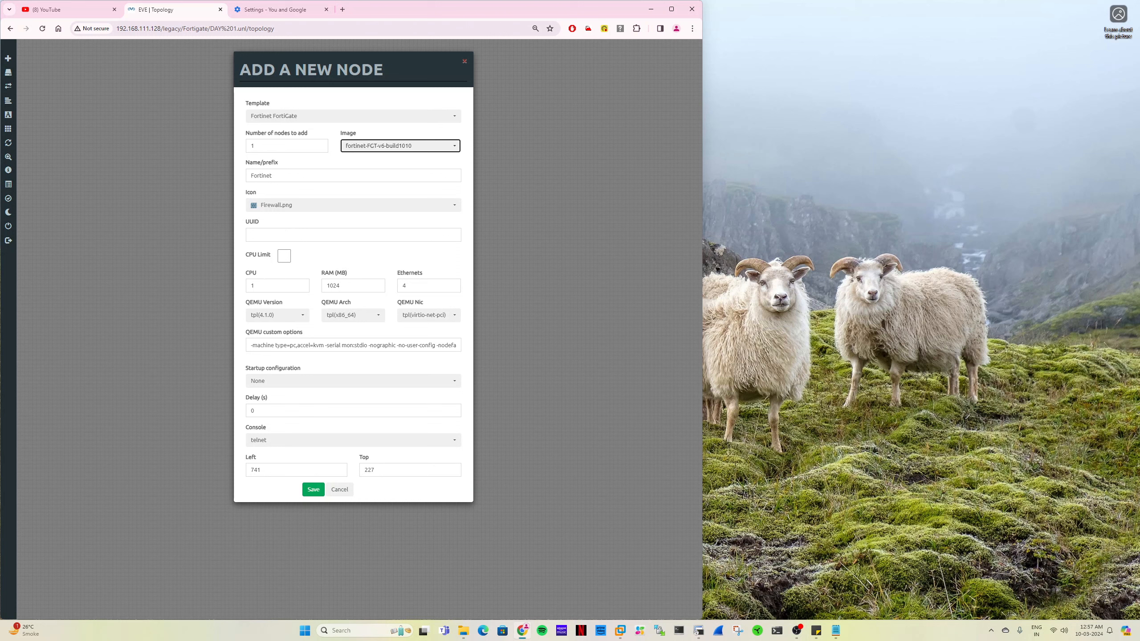
pyautogui.click(313, 490)
pyautogui.moveTo(332, 146); pyautogui.dragTo(164, 182)
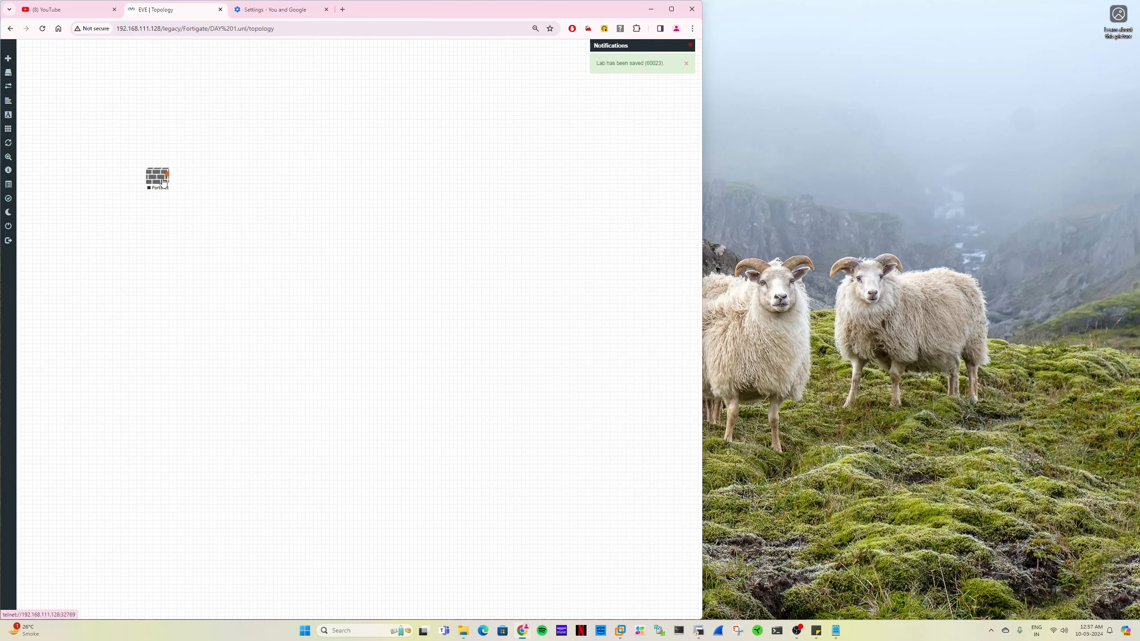
# - Start adding four Cisco IOL nodes that use the i86bi-linux-l2-ipbasek9-15.1g.bin image
pyautogui.rightClick(360, 153)
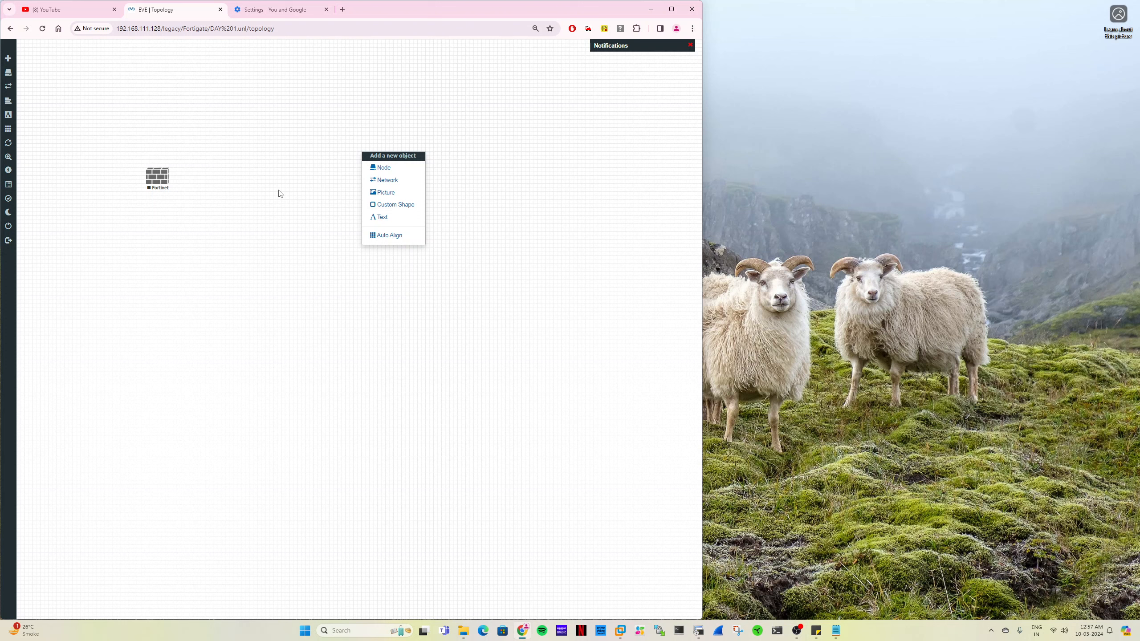
pyautogui.click(403, 172)
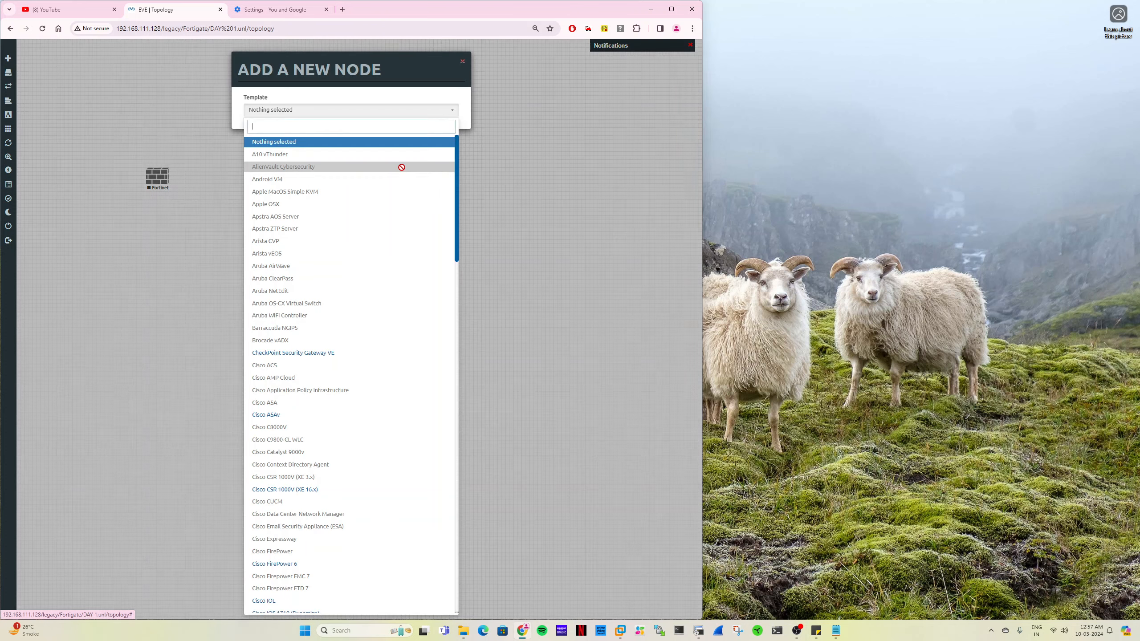
pyautogui.scroll(-1, 308, 546)
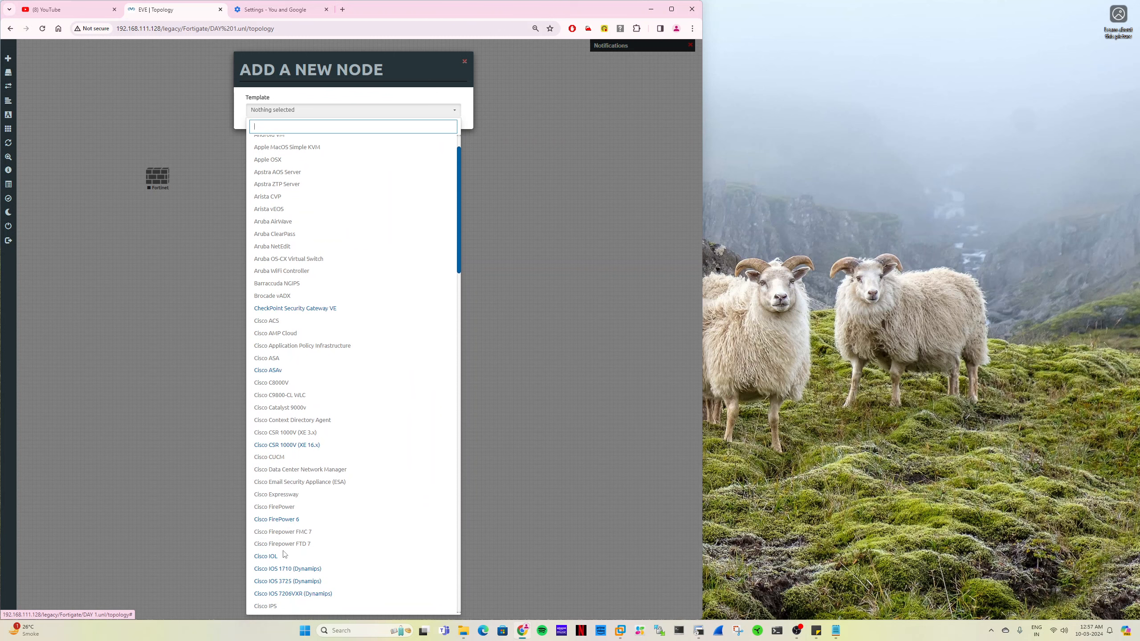
pyautogui.click(283, 557)
pyautogui.press('Tab')
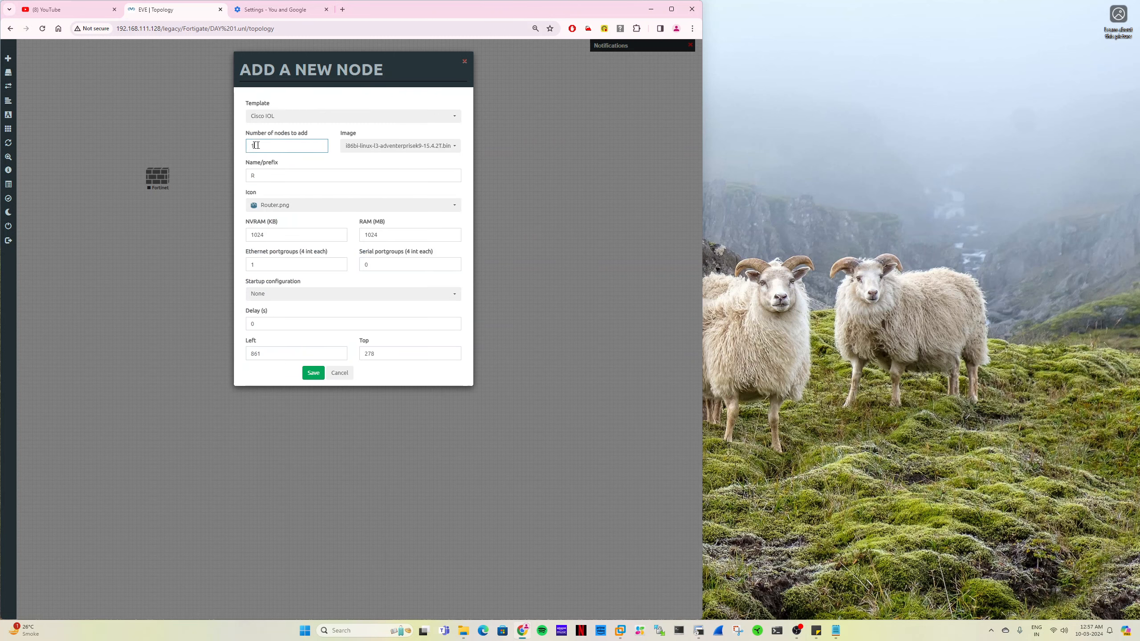
pyautogui.write('4')
pyautogui.click(409, 147)
pyautogui.click(398, 169)
# - Give the new nodes the prefix SW, the Switch.png icon and 256 MB of RAM, and save them
pyautogui.press('Tab')
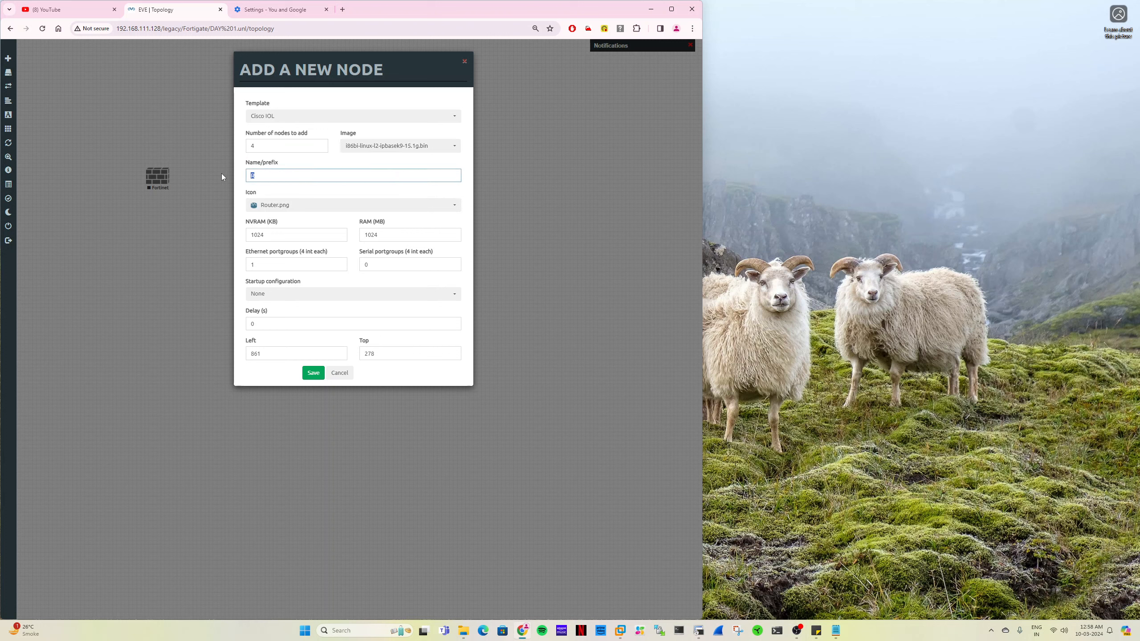
pyautogui.write('SW')
pyautogui.click(313, 205)
pyautogui.scroll(-5, 314, 245)
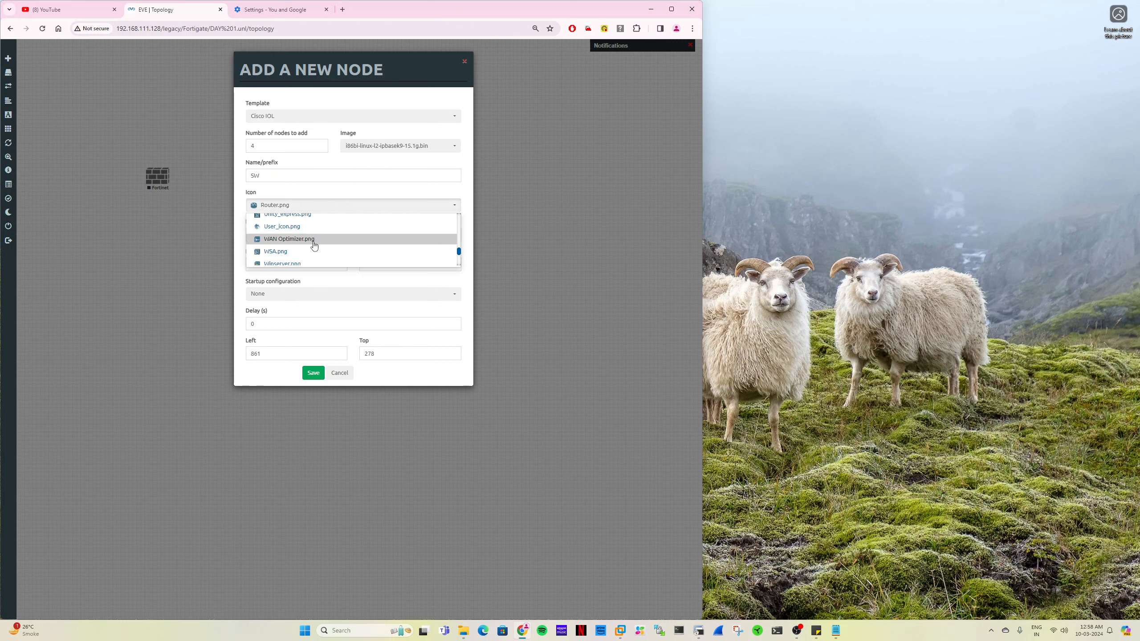
pyautogui.scroll(1, 305, 249)
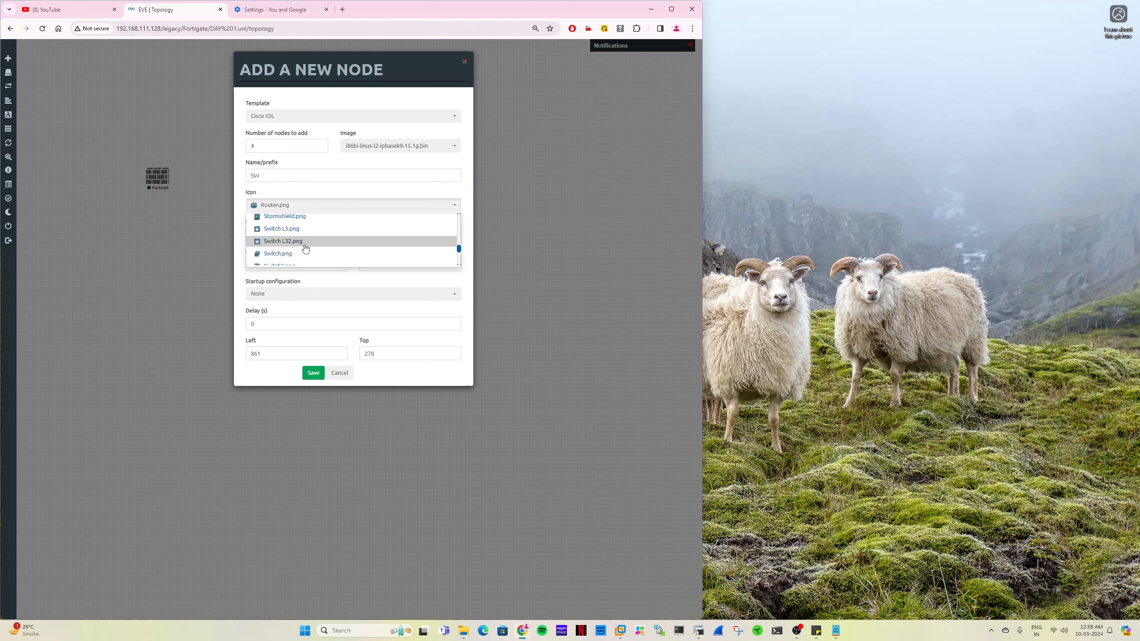
pyautogui.click(300, 253)
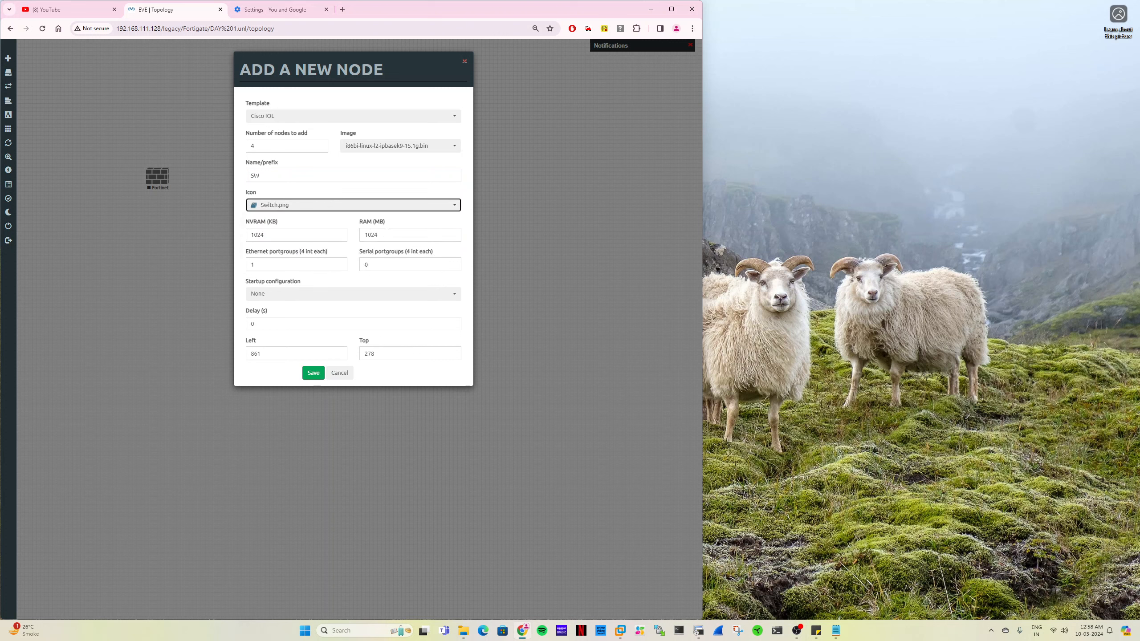
pyautogui.press('Tab')
pyautogui.press('Tab')
pyautogui.write('256')
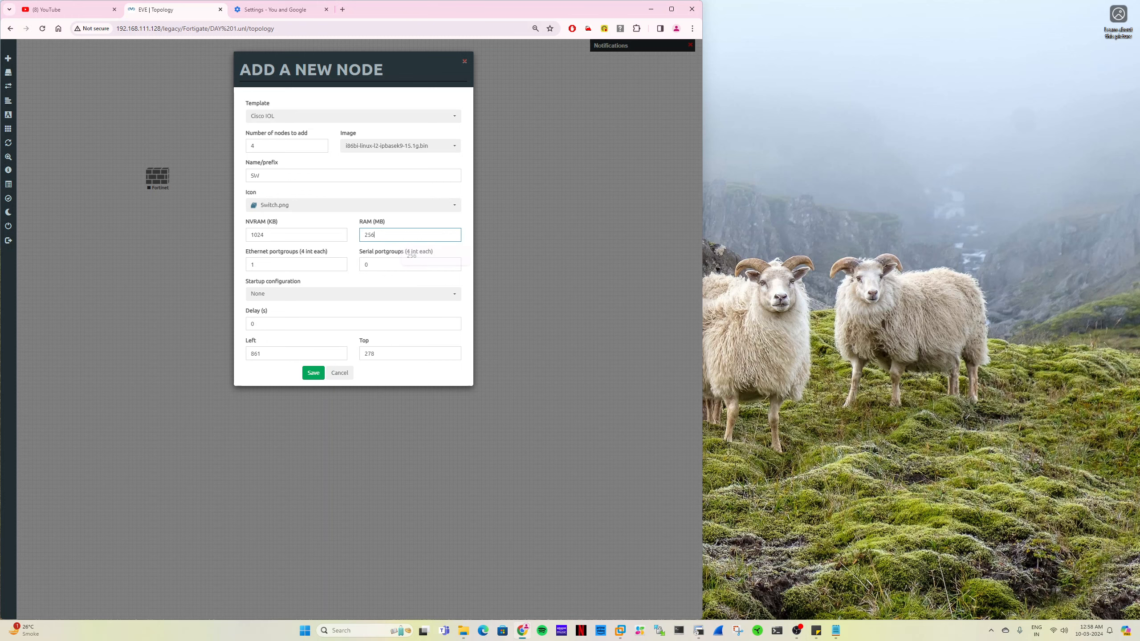
pyautogui.click(313, 374)
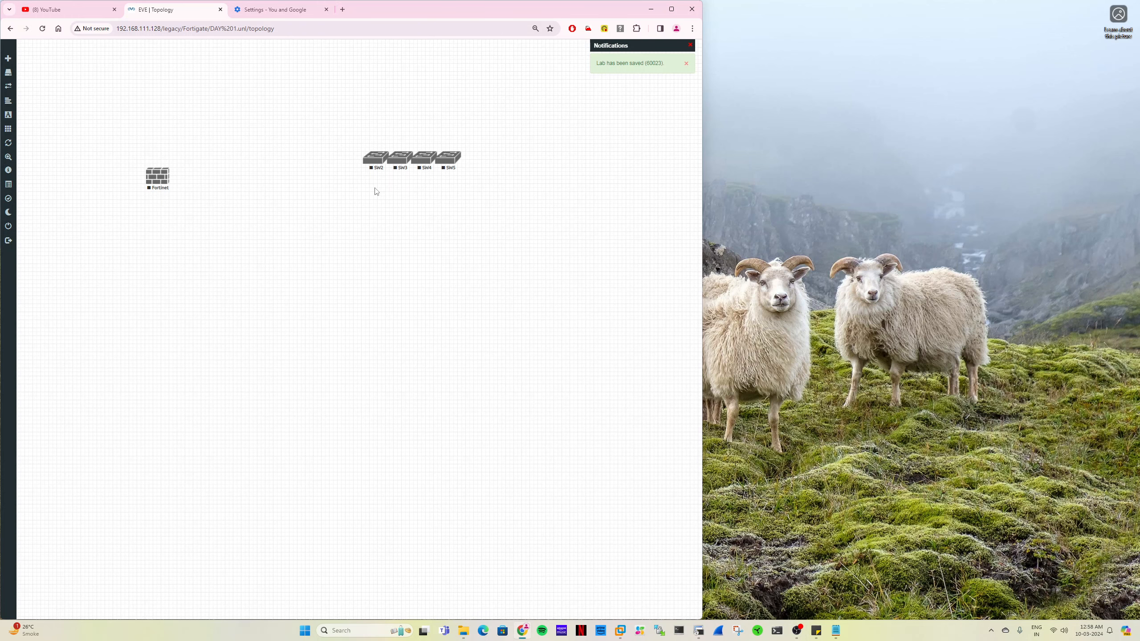
# - Arrange SW2, SW3, SW4 and SW5 left of, above, right of and below the firewall, and narrow the browser window
pyautogui.moveTo(374, 164); pyautogui.dragTo(108, 182)
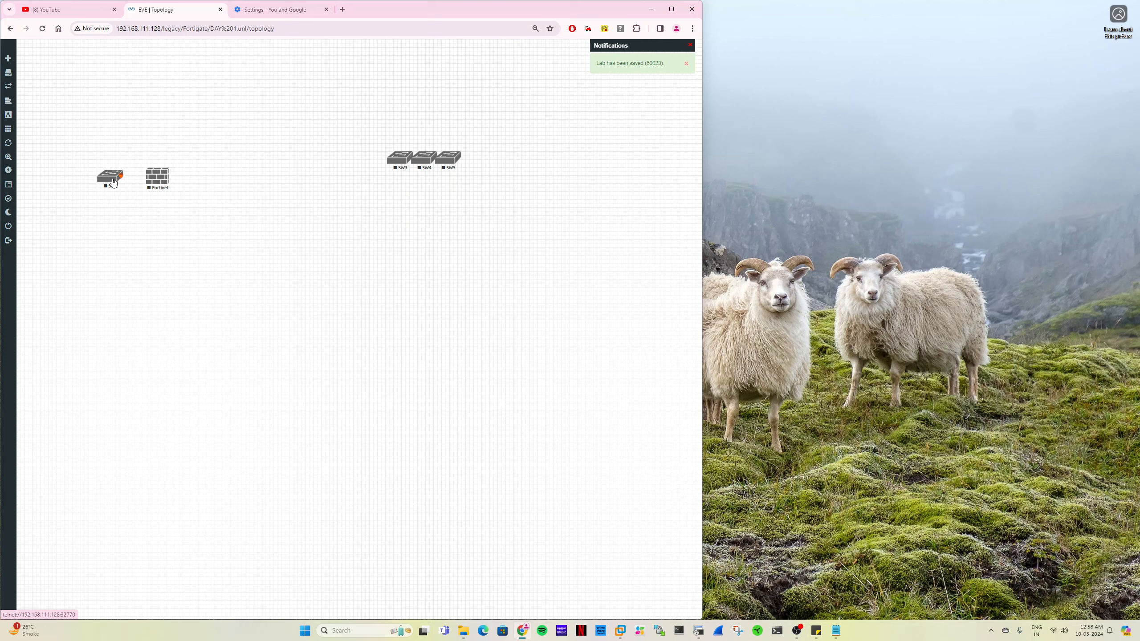
pyautogui.moveTo(399, 158); pyautogui.dragTo(159, 135)
pyautogui.moveTo(424, 158); pyautogui.dragTo(217, 181)
pyautogui.moveTo(449, 161); pyautogui.dragTo(161, 230)
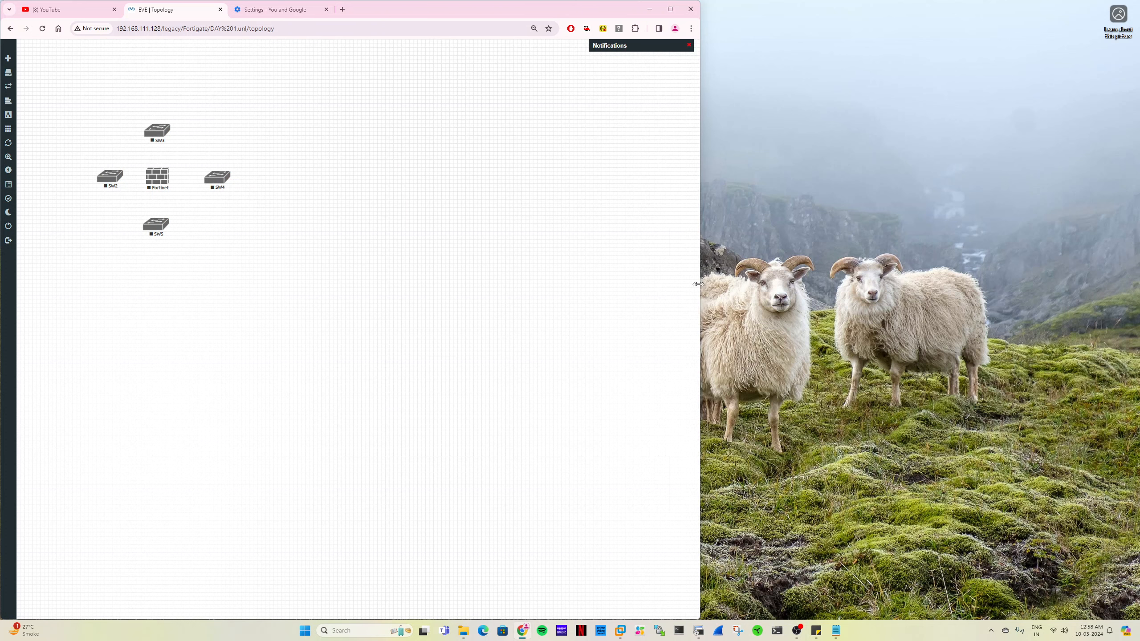
pyautogui.moveTo(702, 288); pyautogui.dragTo(409, 283)
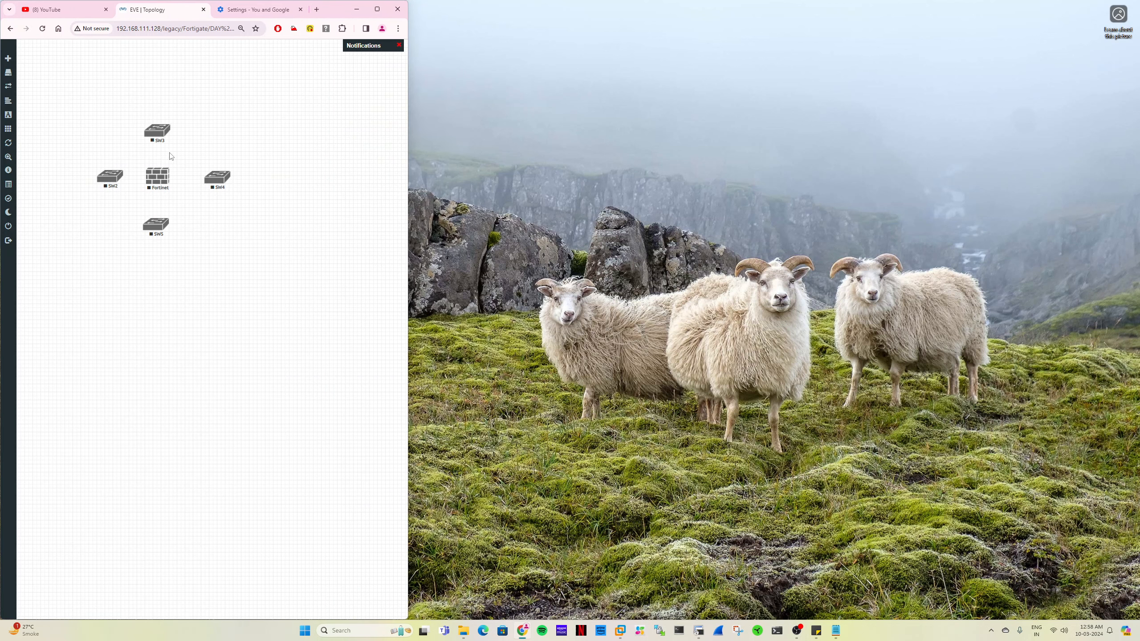
# - Connect the firewall's port1 to SW2, port2 to SW4, port3 to SW3 and port4 to SW5, using e0/0 on each switch
pyautogui.moveTo(111, 177); pyautogui.dragTo(158, 177)
pyautogui.click(223, 281)
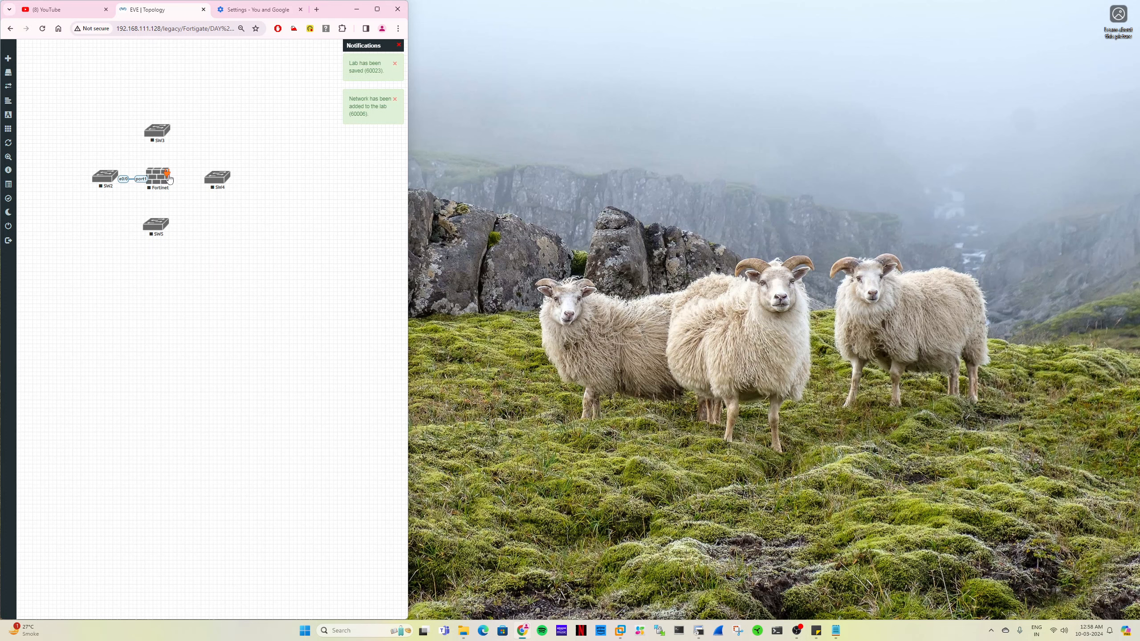
pyautogui.moveTo(169, 174); pyautogui.dragTo(210, 174)
pyautogui.click(227, 281)
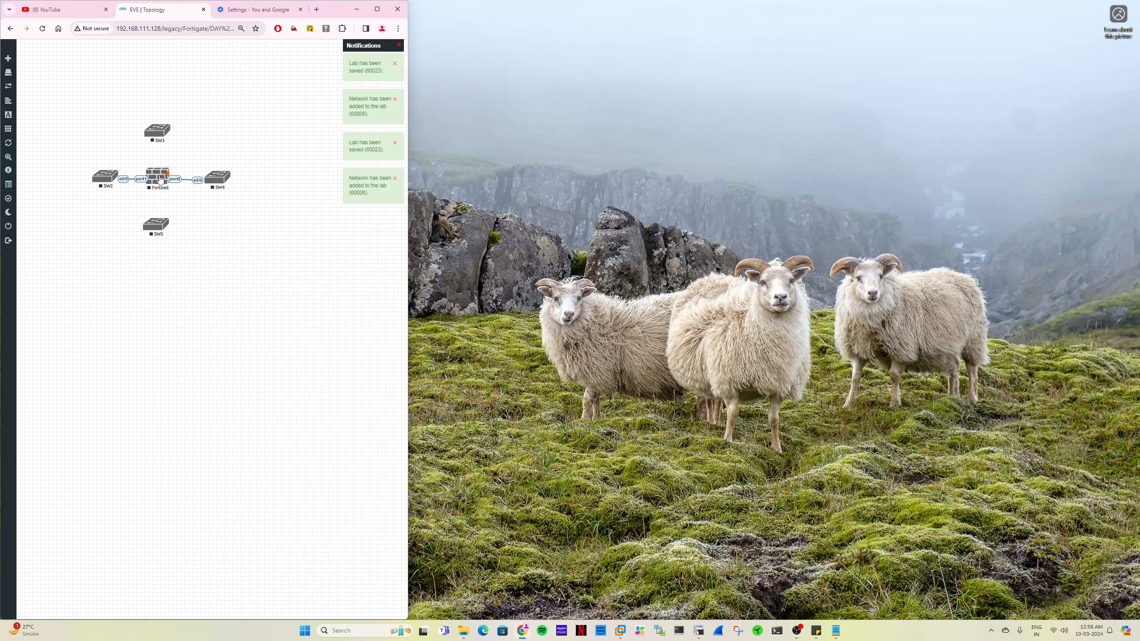
pyautogui.moveTo(167, 175); pyautogui.dragTo(158, 138)
pyautogui.click(223, 279)
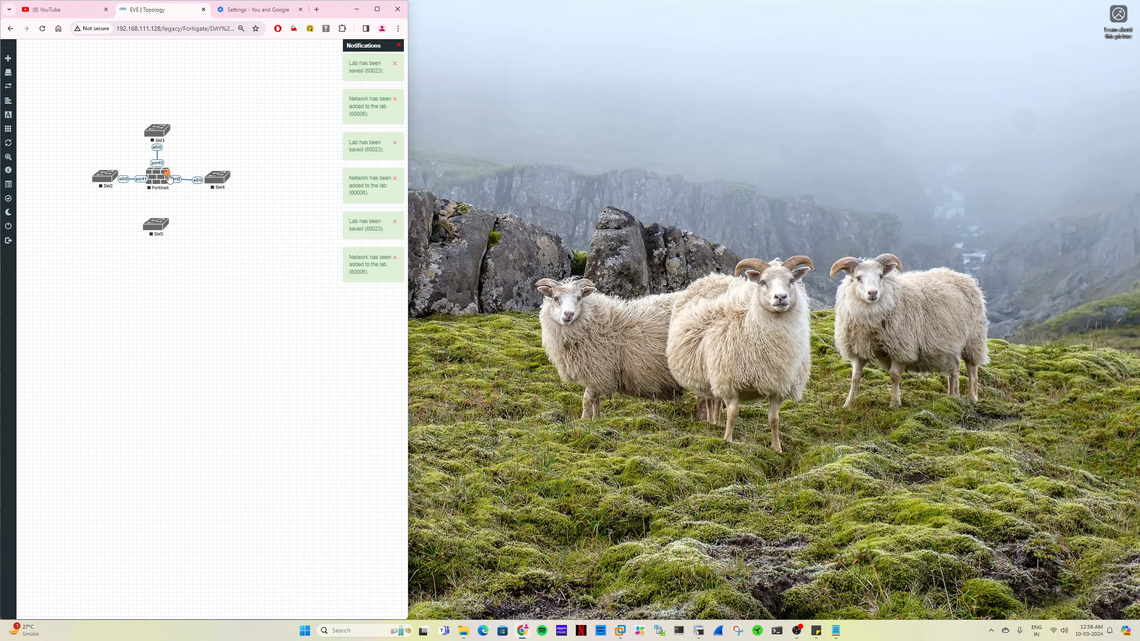
pyautogui.moveTo(167, 175); pyautogui.dragTo(164, 225)
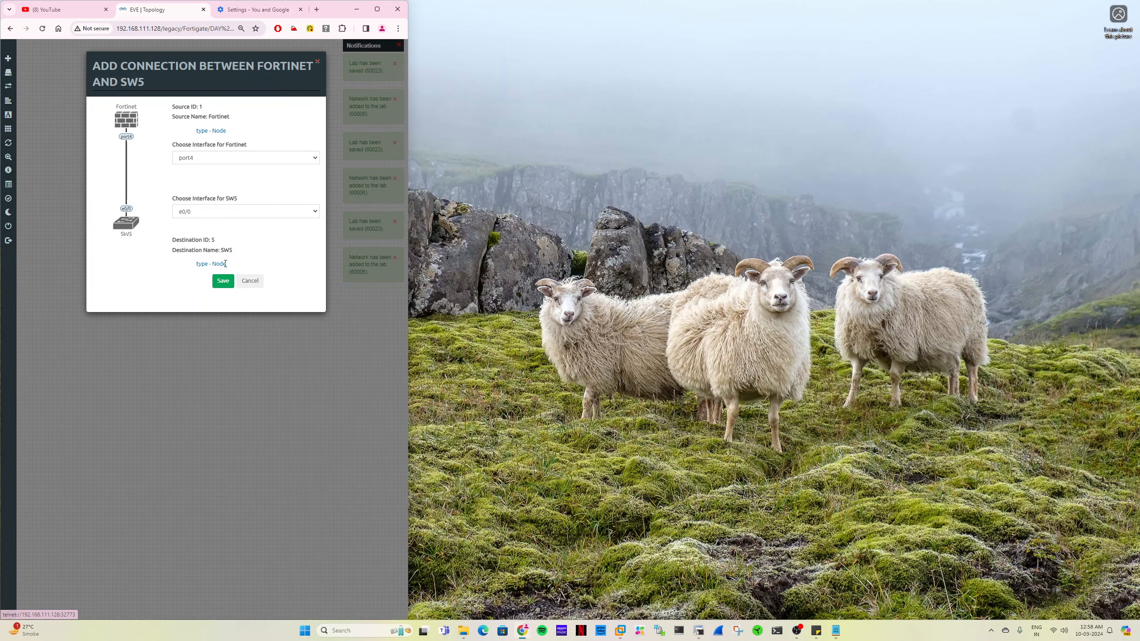
pyautogui.click(223, 281)
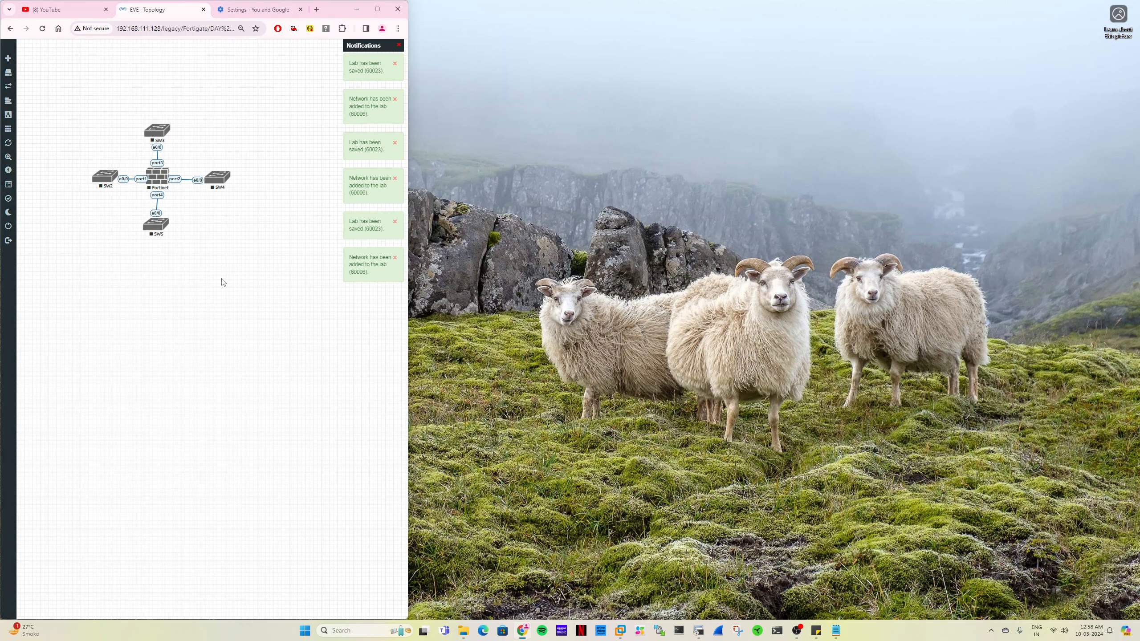
# - Add a bold LAN text label with font size 14 and place it on the link between the firewall and SW5
pyautogui.rightClick(228, 247)
pyautogui.click(245, 310)
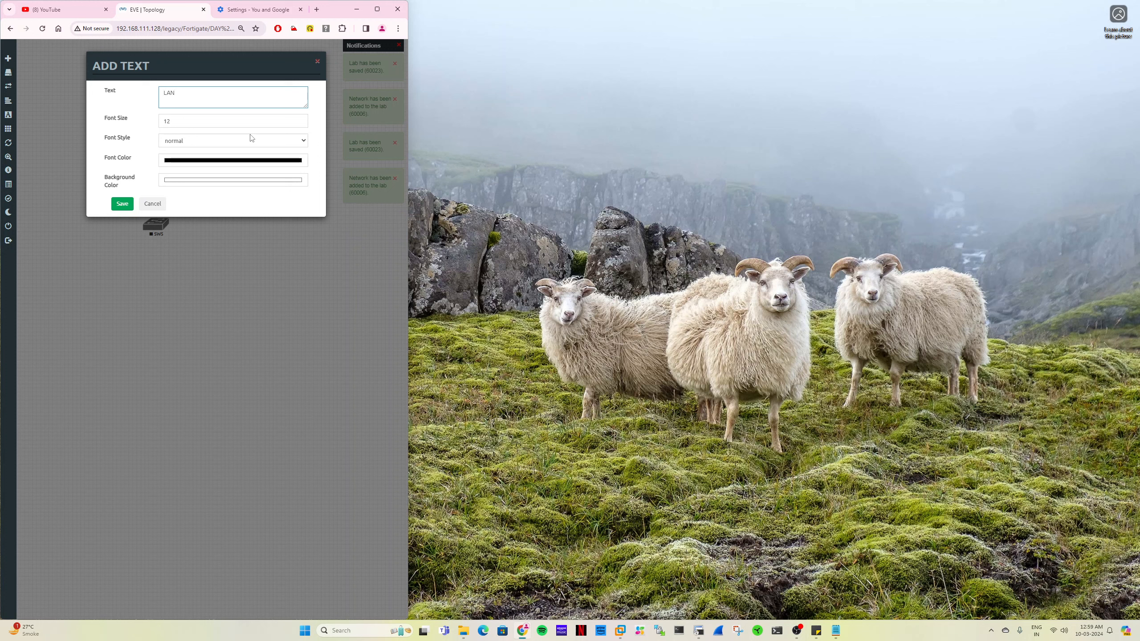
pyautogui.press('Tab')
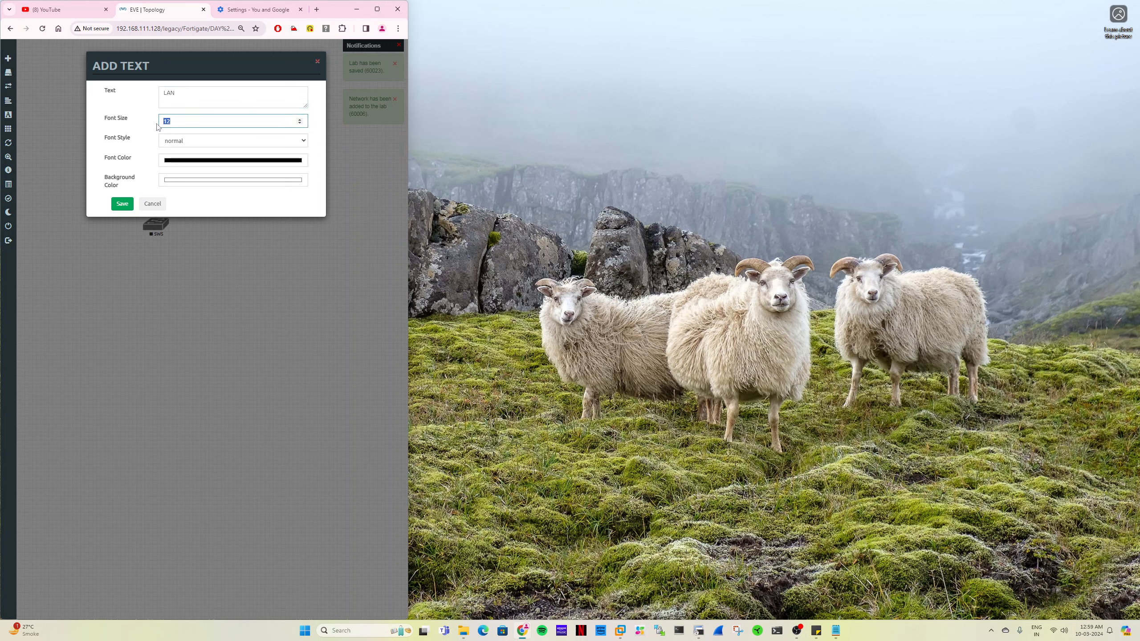
pyautogui.write('14')
pyautogui.doubleClick(190, 140)
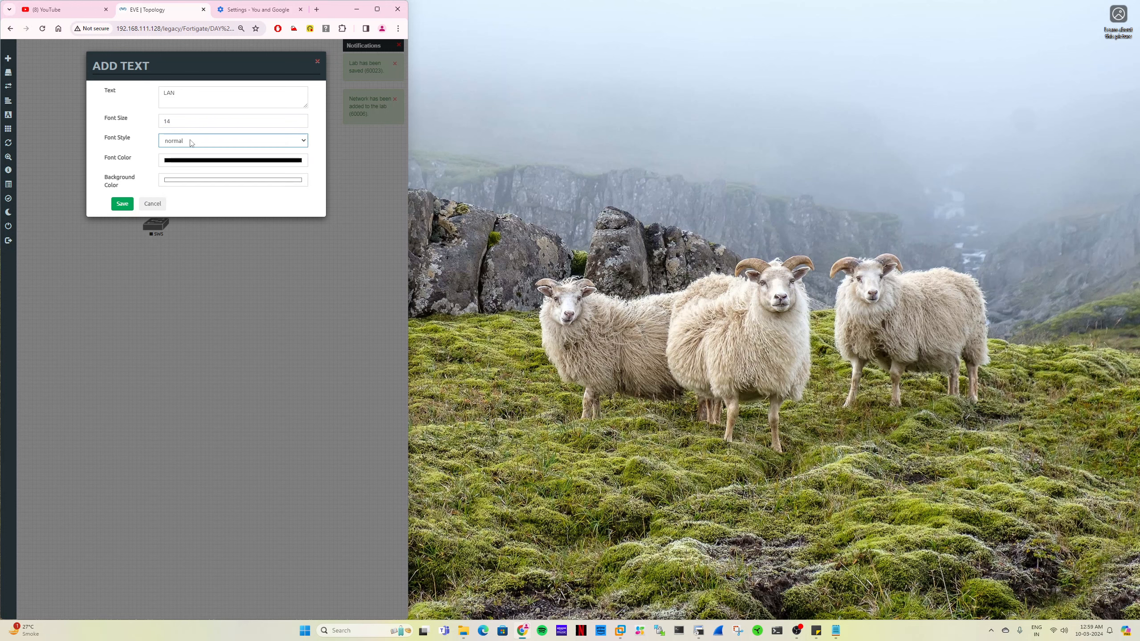
pyautogui.click(189, 140)
pyautogui.click(188, 159)
pyautogui.click(122, 204)
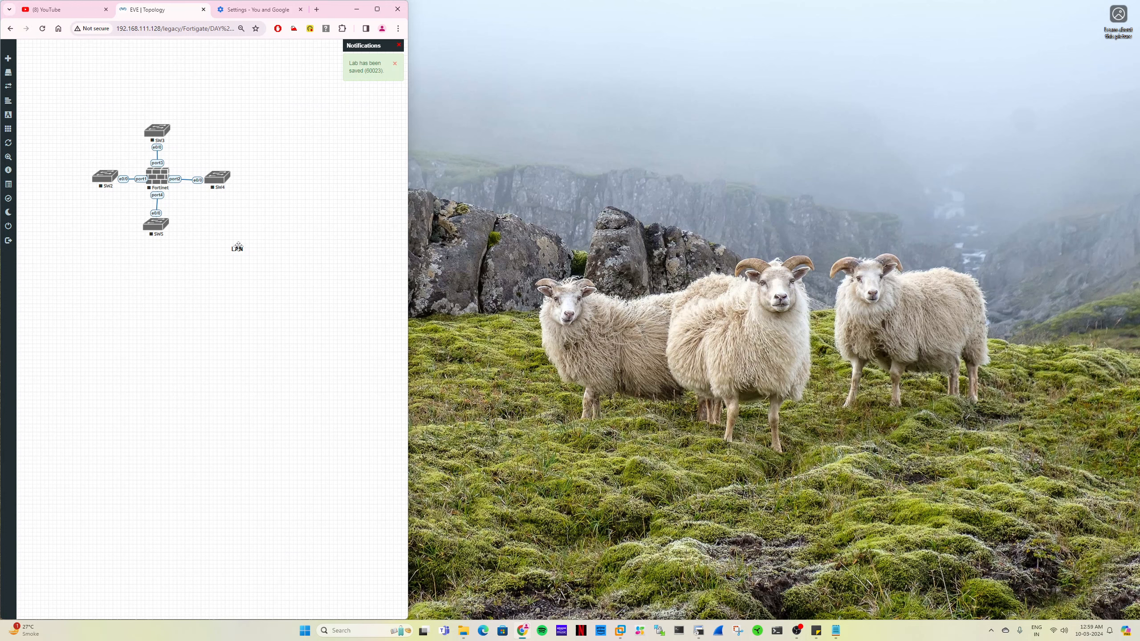
pyautogui.moveTo(236, 247); pyautogui.dragTo(156, 201)
# - Duplicate the LAN label, change the copy's text to WAN and place it on the link between the firewall and SW3
pyautogui.rightClick(159, 202)
pyautogui.click(183, 221)
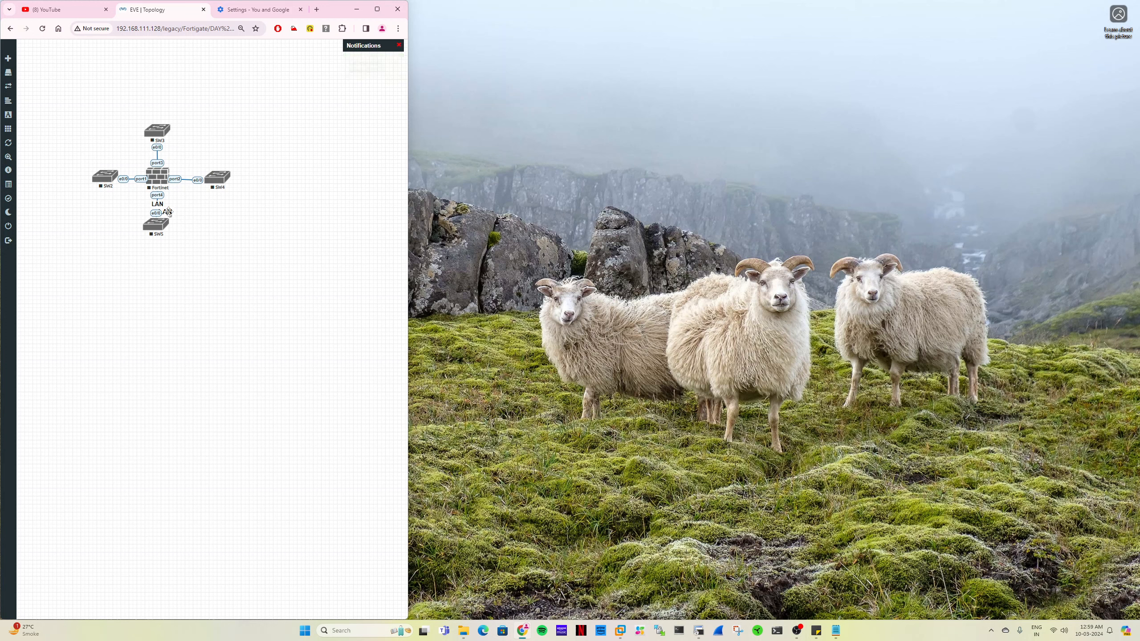
pyautogui.moveTo(168, 210); pyautogui.dragTo(225, 181)
pyautogui.doubleClick(189, 179)
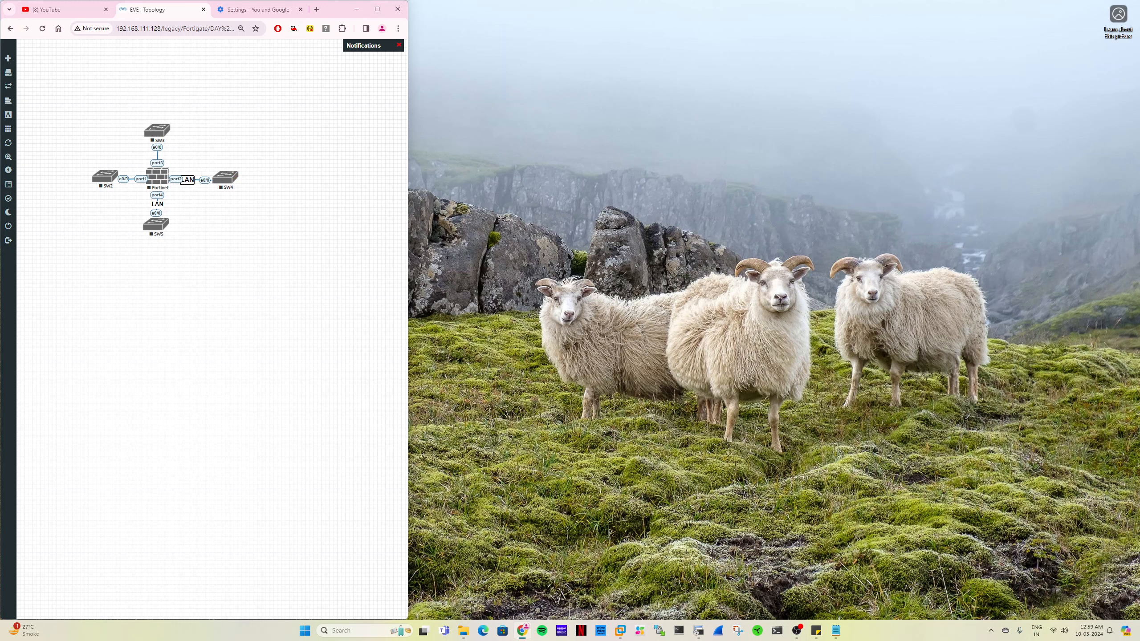
pyautogui.hotkey('ctrl', 'a')
pyautogui.write('WAN')
pyautogui.click(206, 204)
pyautogui.moveTo(186, 177); pyautogui.dragTo(155, 152)
# - Duplicate the WAN label and place the copy on the link between the firewall and SW4
pyautogui.rightClick(161, 154)
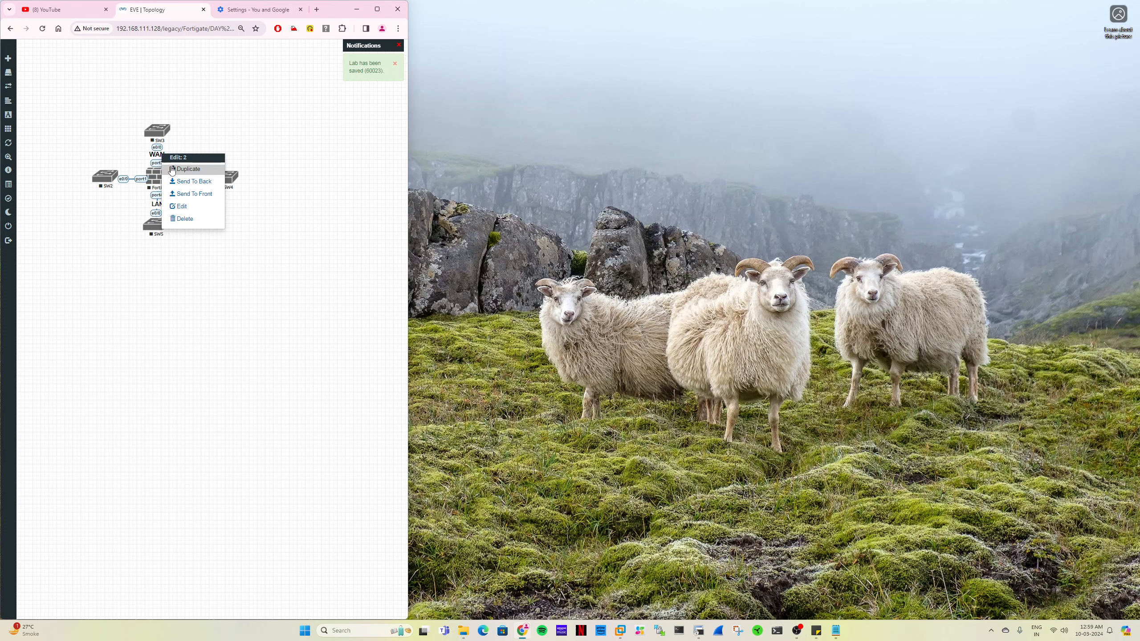
pyautogui.click(172, 170)
pyautogui.moveTo(166, 162); pyautogui.dragTo(193, 175)
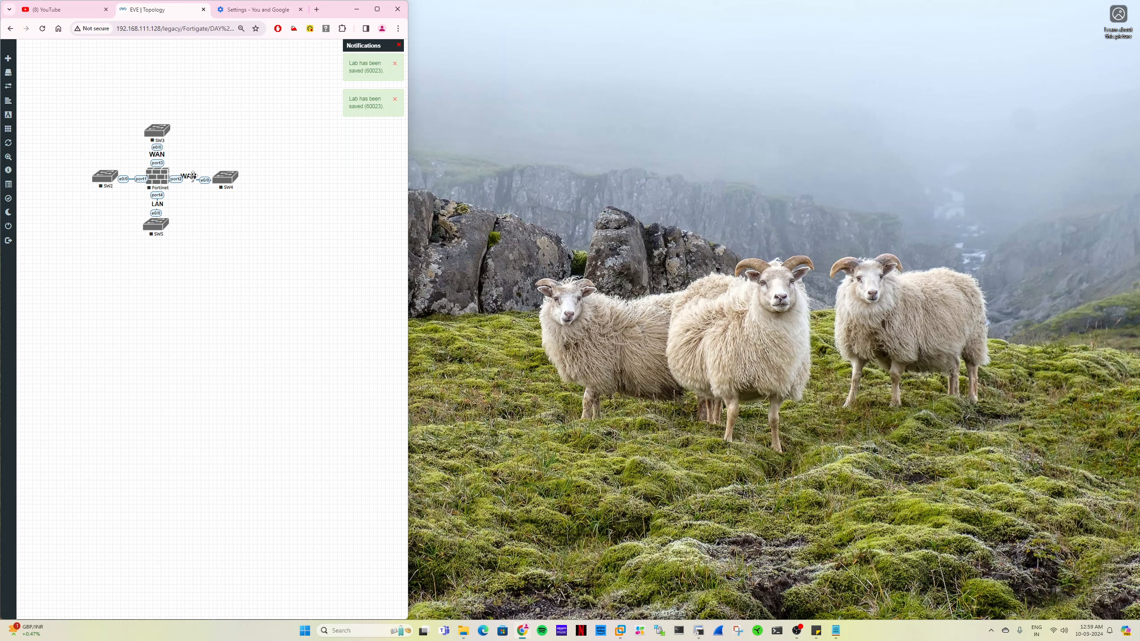
# - Duplicate the WAN label again, place the copy on the link between the firewall and SW2, and change its text to MGMT
pyautogui.rightClick(194, 177)
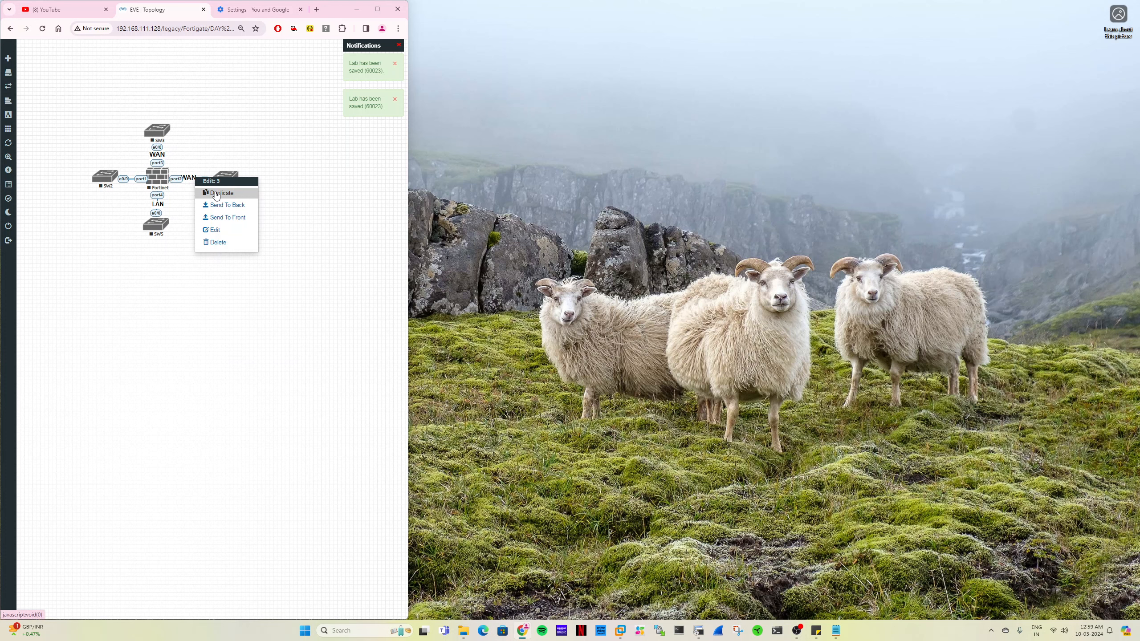
pyautogui.click(216, 193)
pyautogui.moveTo(196, 189); pyautogui.dragTo(116, 178)
pyautogui.doubleClick(119, 178)
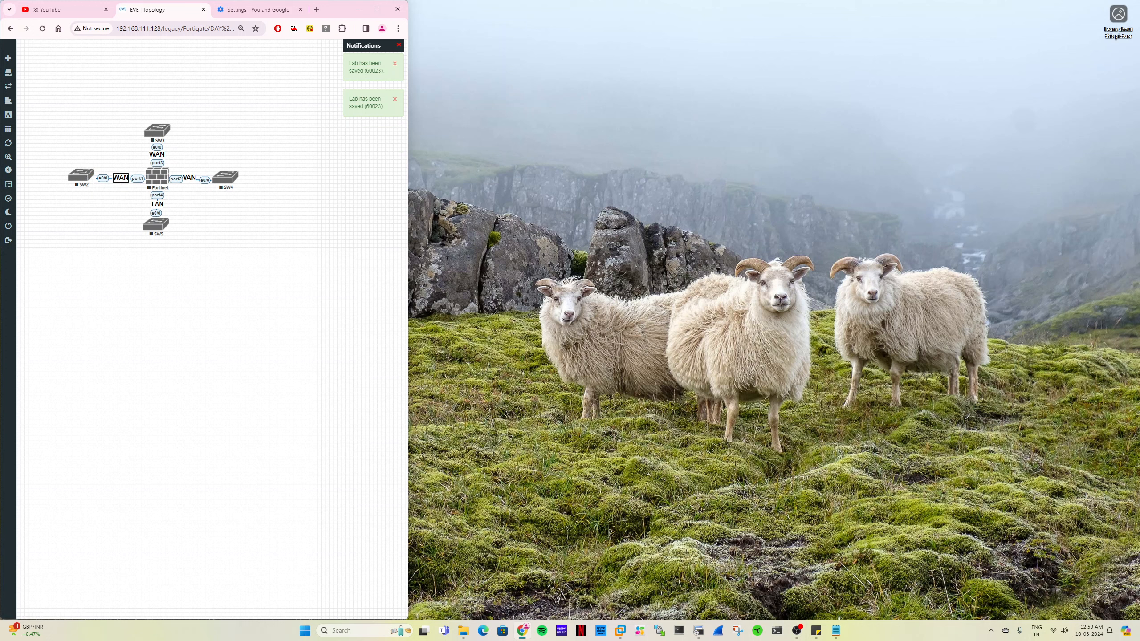
pyautogui.write('MGMT')
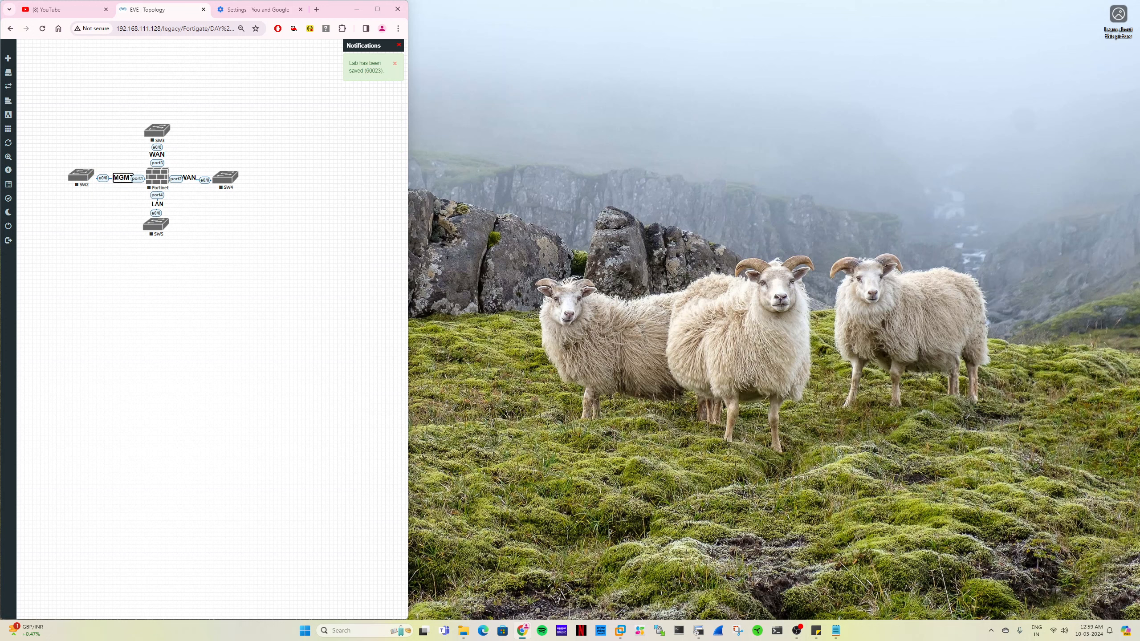
# - Move SW2 and SW4 farther from the firewall and centre the MGMT and WAN labels on their links
pyautogui.click(77, 208)
pyautogui.moveTo(80, 176); pyautogui.dragTo(112, 176)
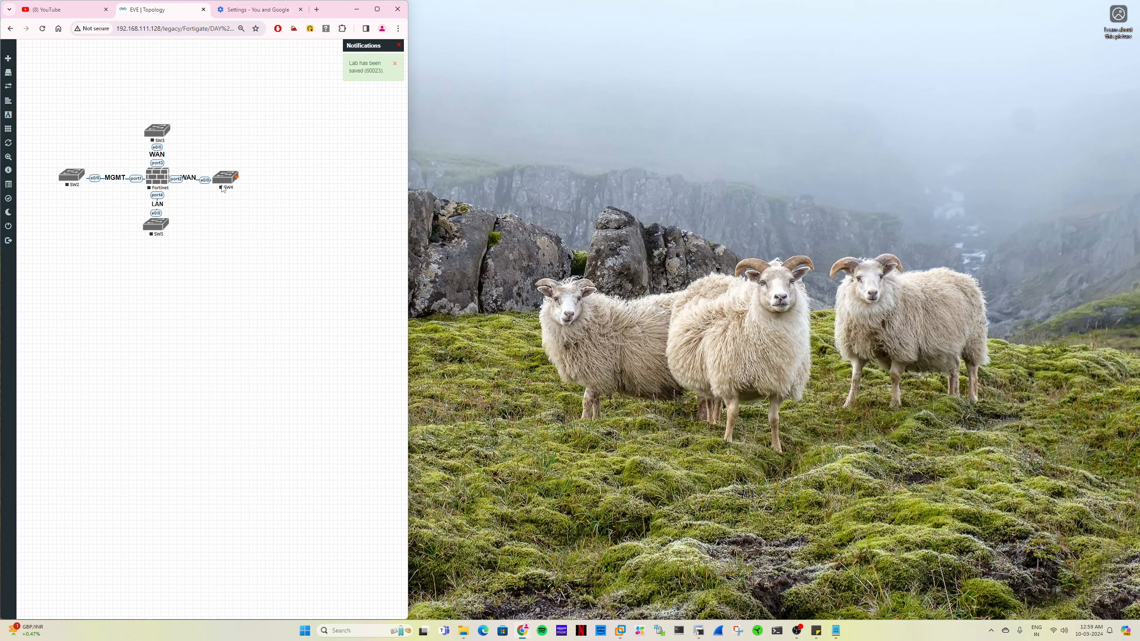
pyautogui.moveTo(225, 176); pyautogui.dragTo(196, 178)
# - Change the text of the label on the link between the firewall and SW4 to DMZ
pyautogui.doubleClick(196, 178)
pyautogui.hotkey('ctrl', 'a')
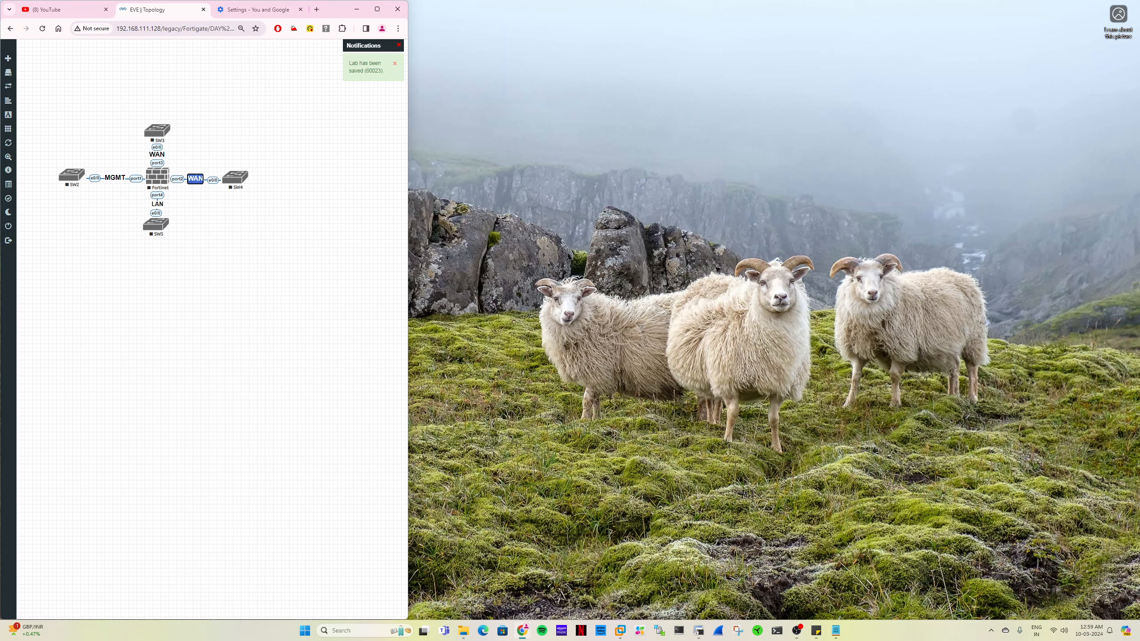
pyautogui.write('DMZ')
pyautogui.press('Return')
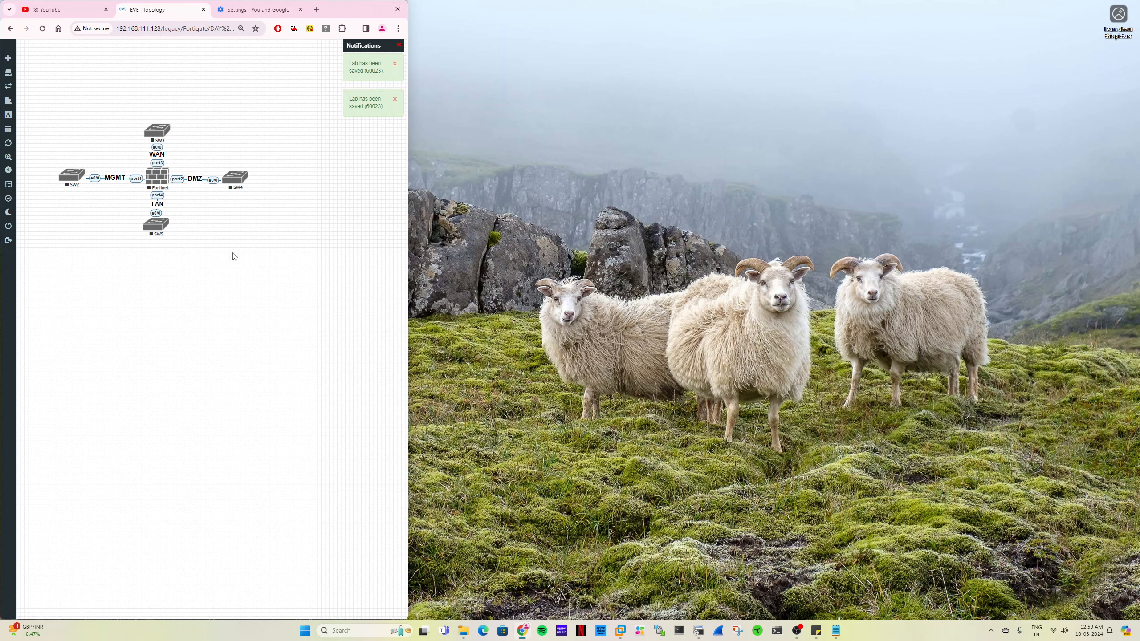
# - Add one network of type Cloud2 named MGMT PC to the topology
pyautogui.rightClick(268, 240)
pyautogui.click(289, 265)
pyautogui.click(201, 140)
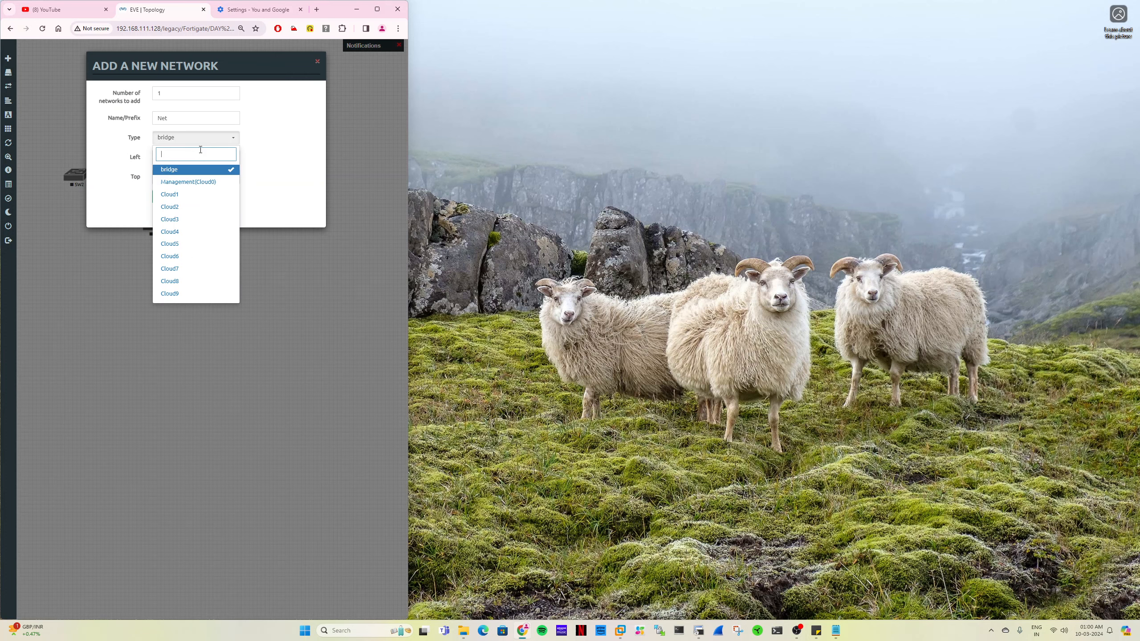
pyautogui.click(170, 207)
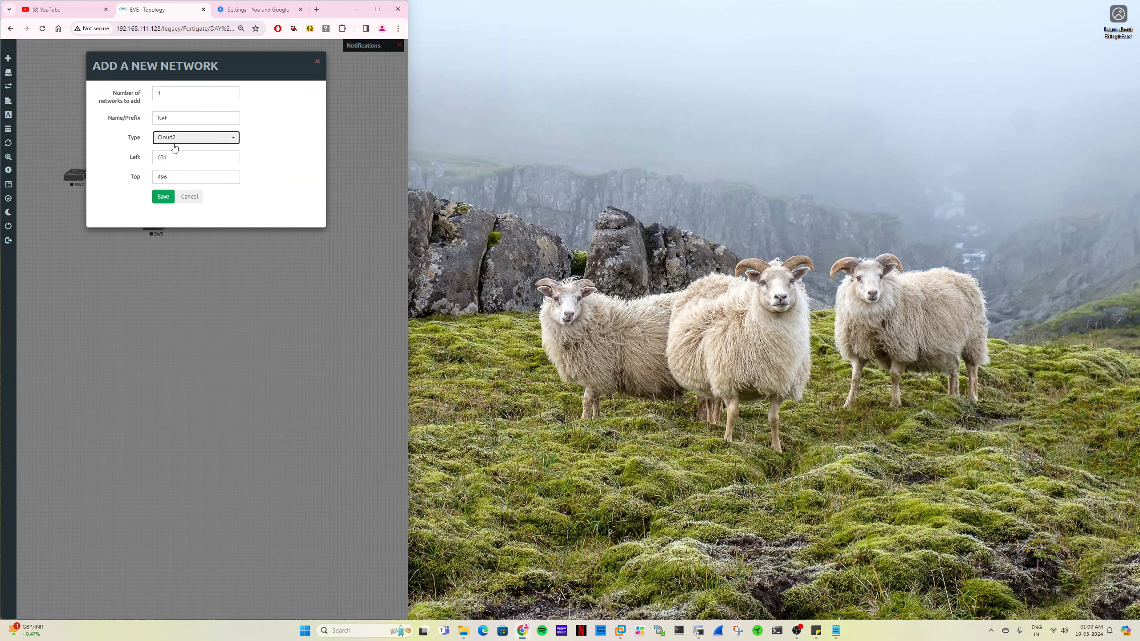
pyautogui.hotkey('shift', 'Tab')
pyautogui.write('MGMT')
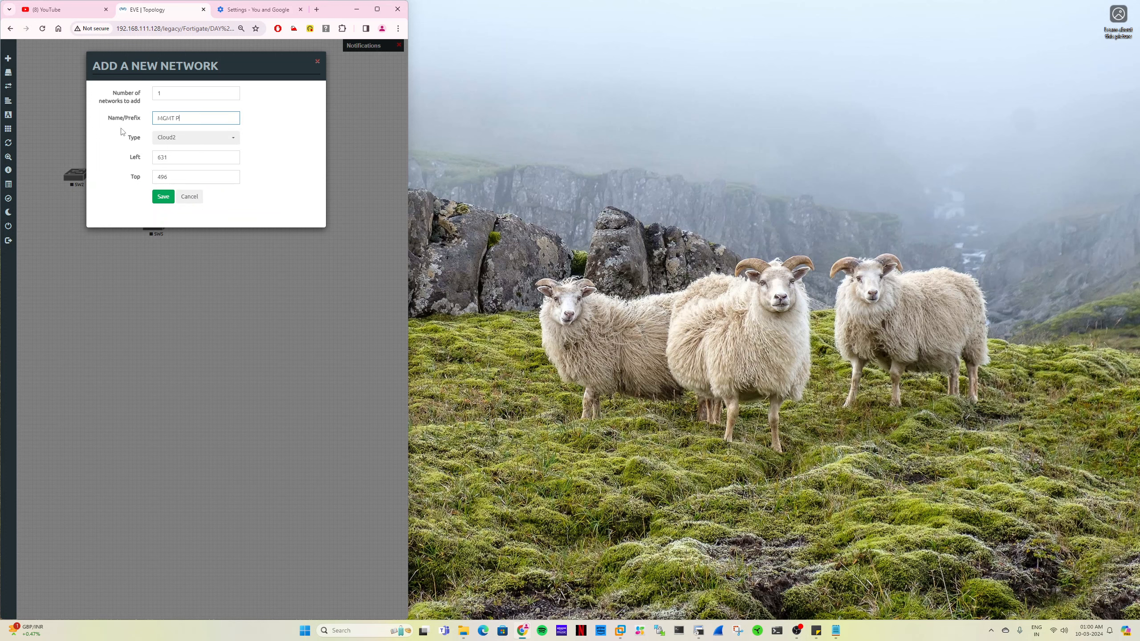
pyautogui.write(' PC')
pyautogui.press('Return')
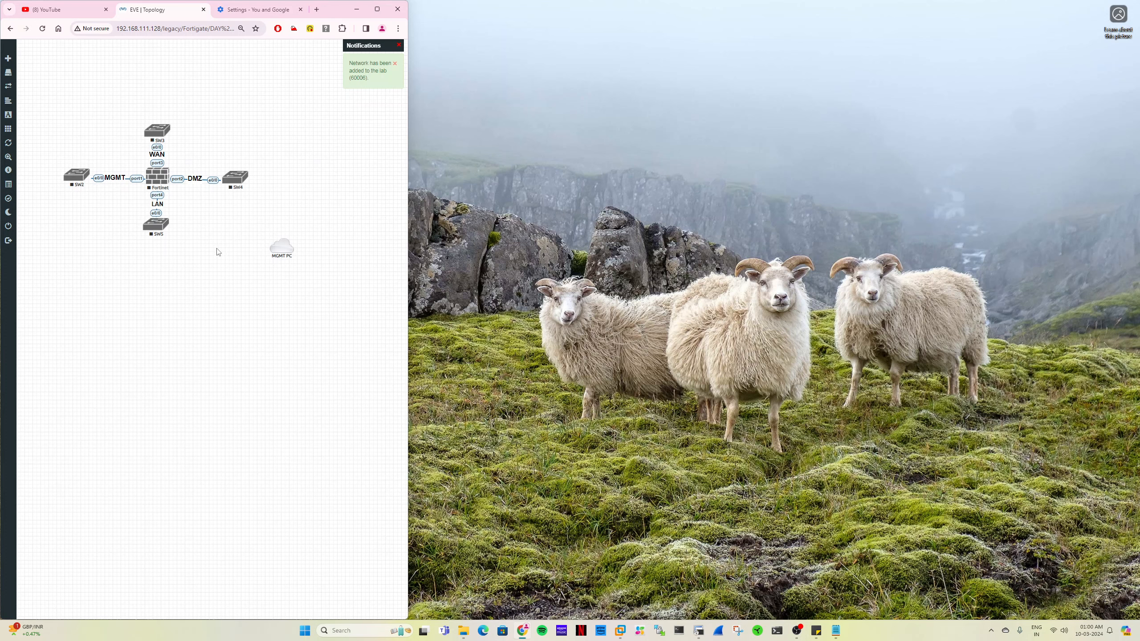
# - Place the MGMT PC cloud on the outer side of SW2 and connect it to SW2's e0/1 interface
pyautogui.moveTo(285, 250); pyautogui.dragTo(76, 176)
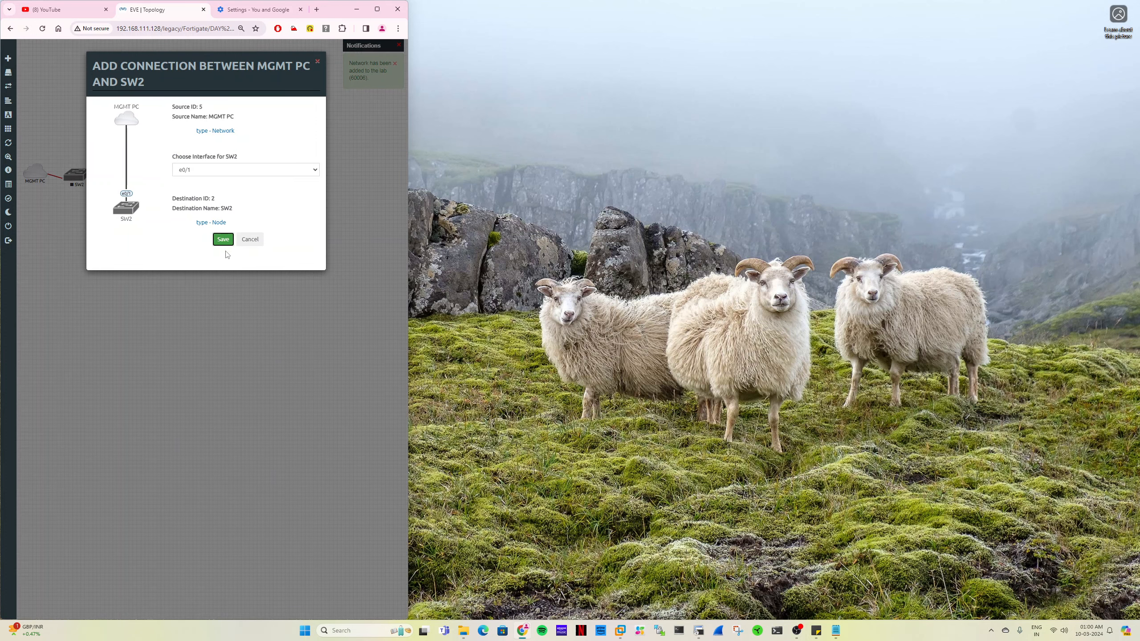
pyautogui.click(224, 240)
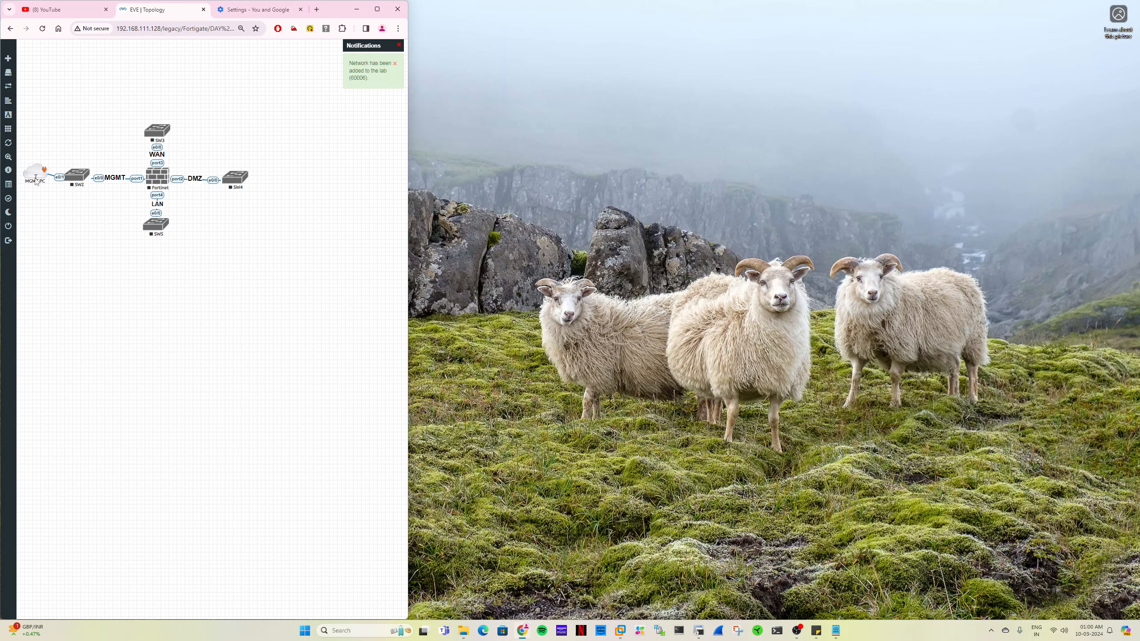
pyautogui.moveTo(34, 176); pyautogui.dragTo(31, 180)
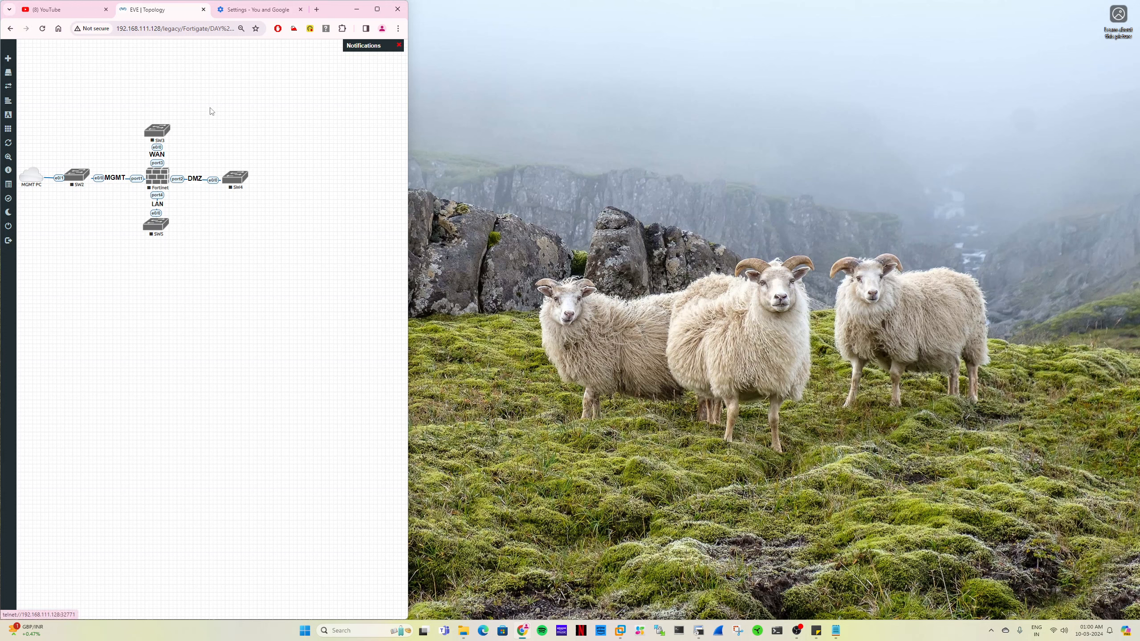
# - Add a Management(Cloud0) network named Internet, placed above SW3, and connect it to SW3's e0/1 interface
pyautogui.rightClick(251, 87)
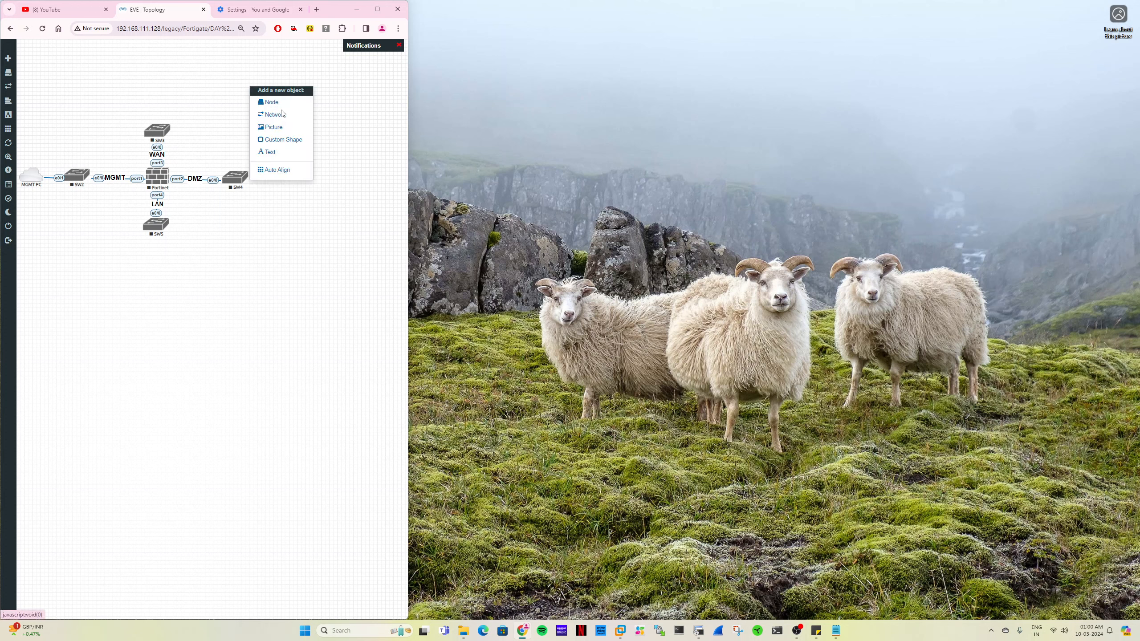
pyautogui.click(265, 116)
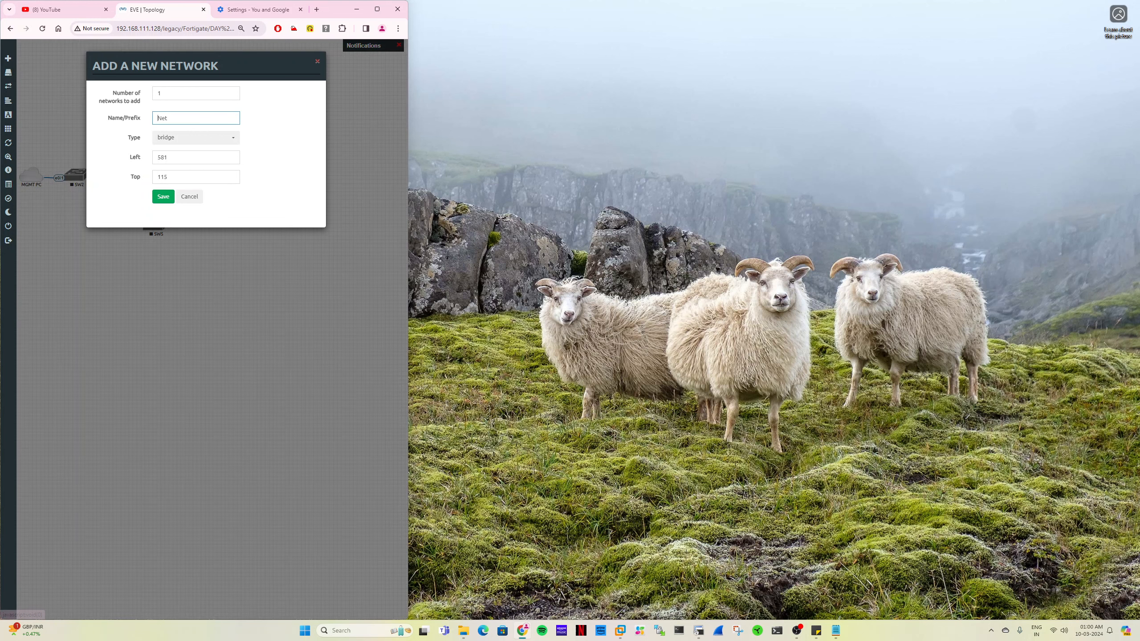
pyautogui.click(173, 138)
pyautogui.click(183, 182)
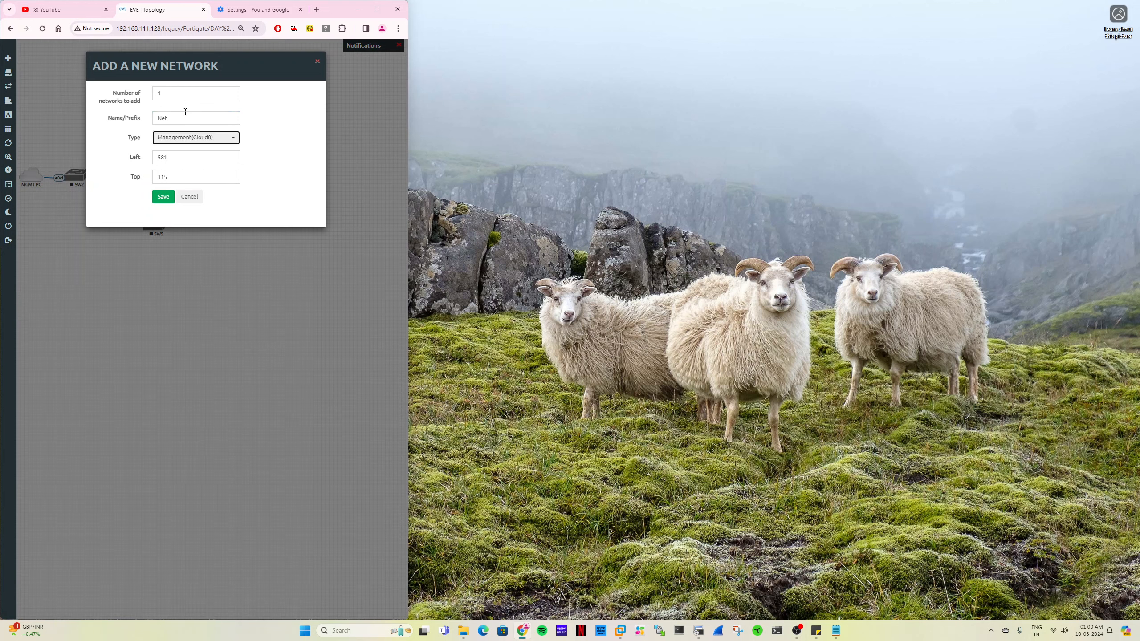
pyautogui.hotkey('shift', 'Tab')
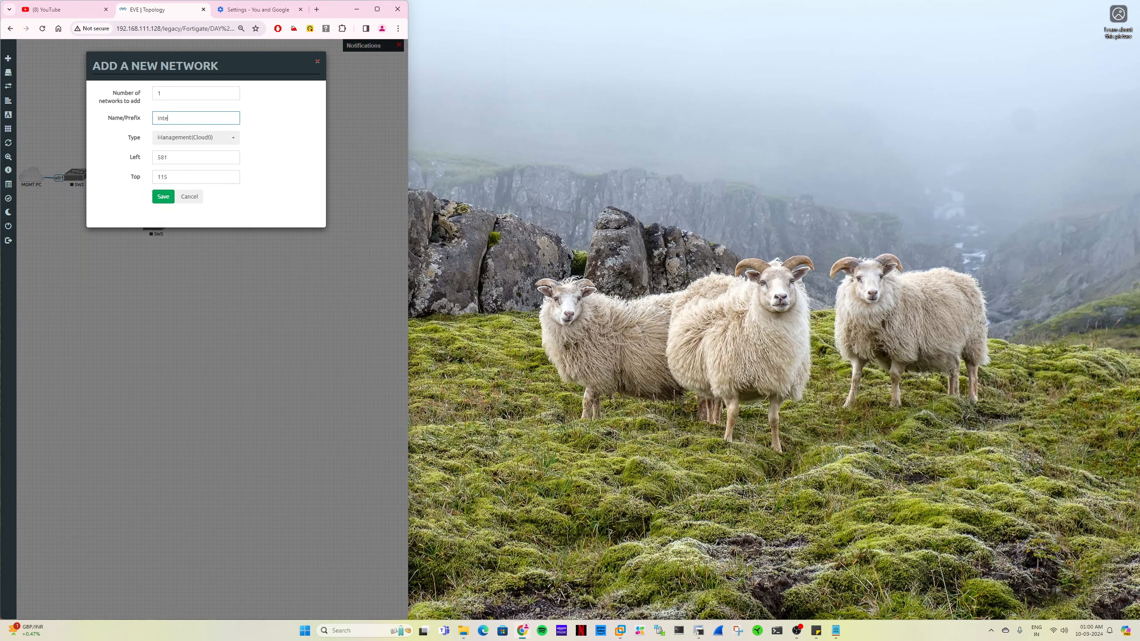
pyautogui.write('Internet')
pyautogui.click(163, 197)
pyautogui.moveTo(260, 95); pyautogui.dragTo(157, 132)
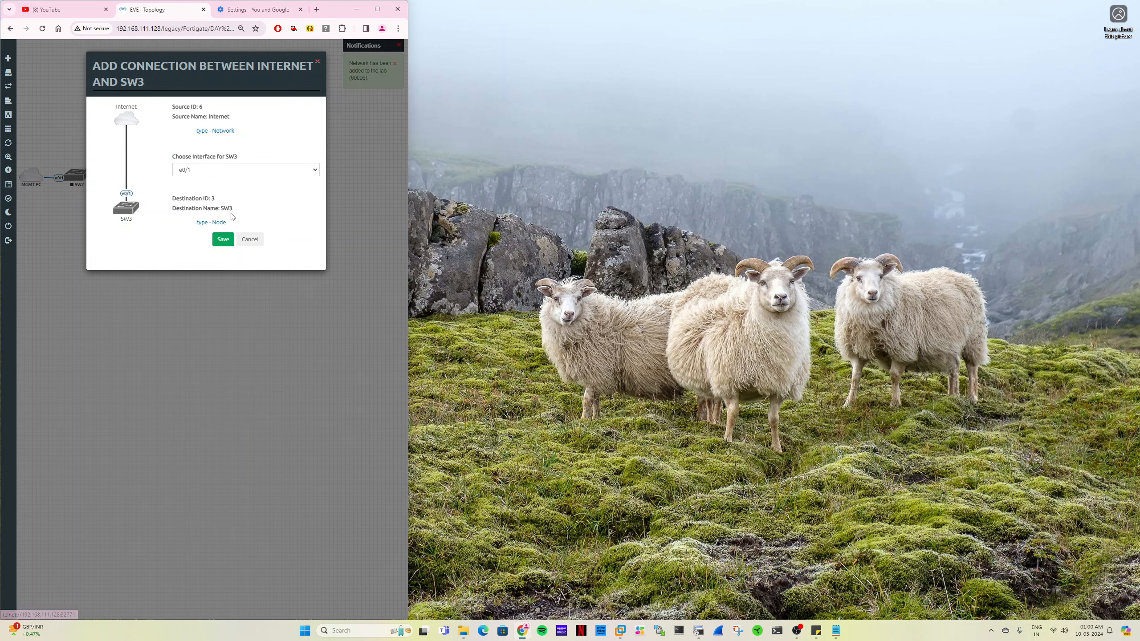
pyautogui.click(223, 239)
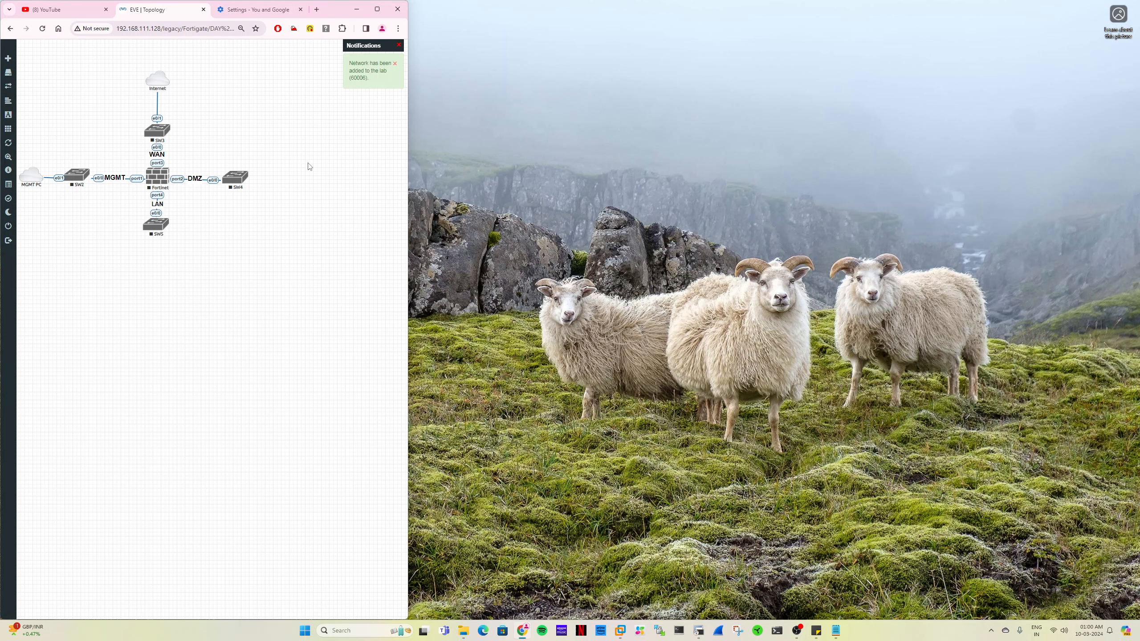
pyautogui.rightClick(331, 171)
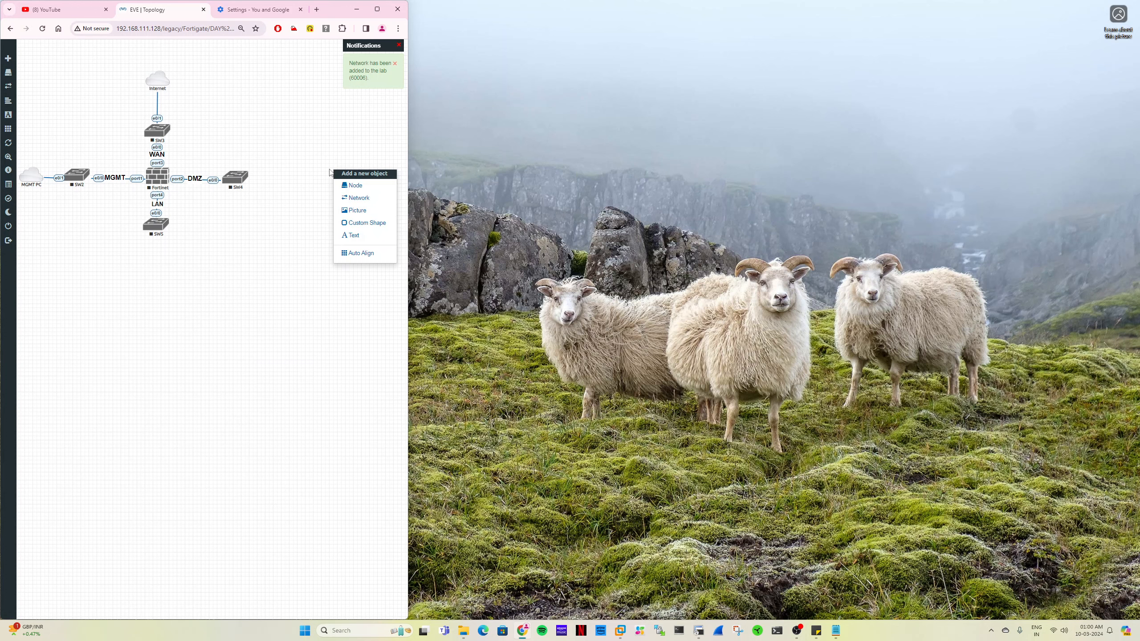
pyautogui.click(371, 190)
pyautogui.scroll(-6, 226, 410)
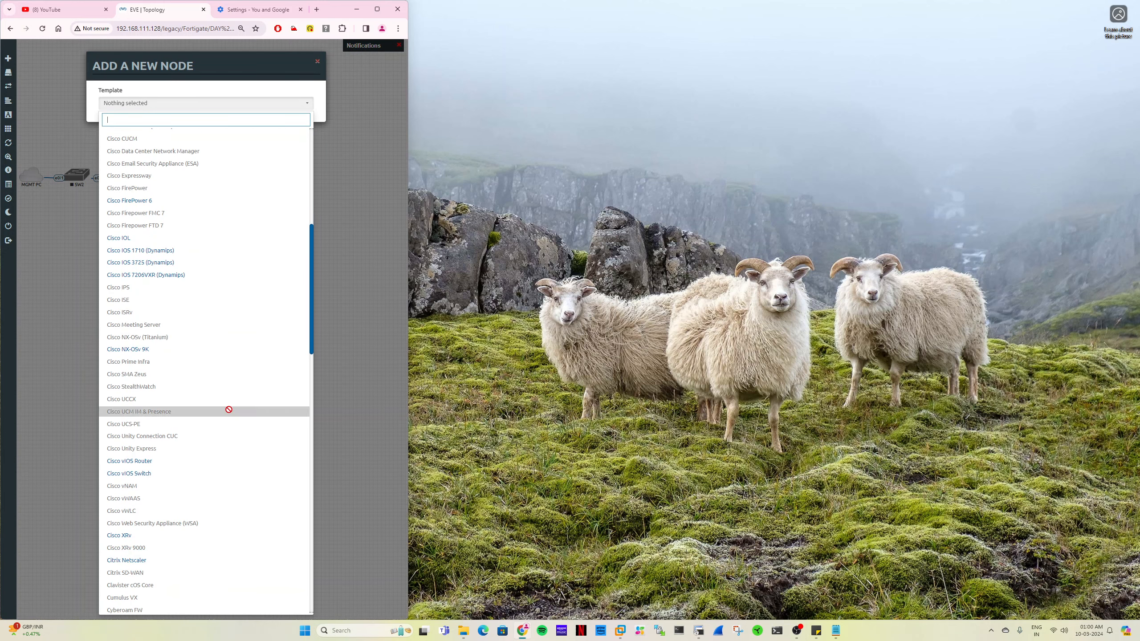
pyautogui.scroll(-6, 229, 409)
pyautogui.scroll(-10, 229, 414)
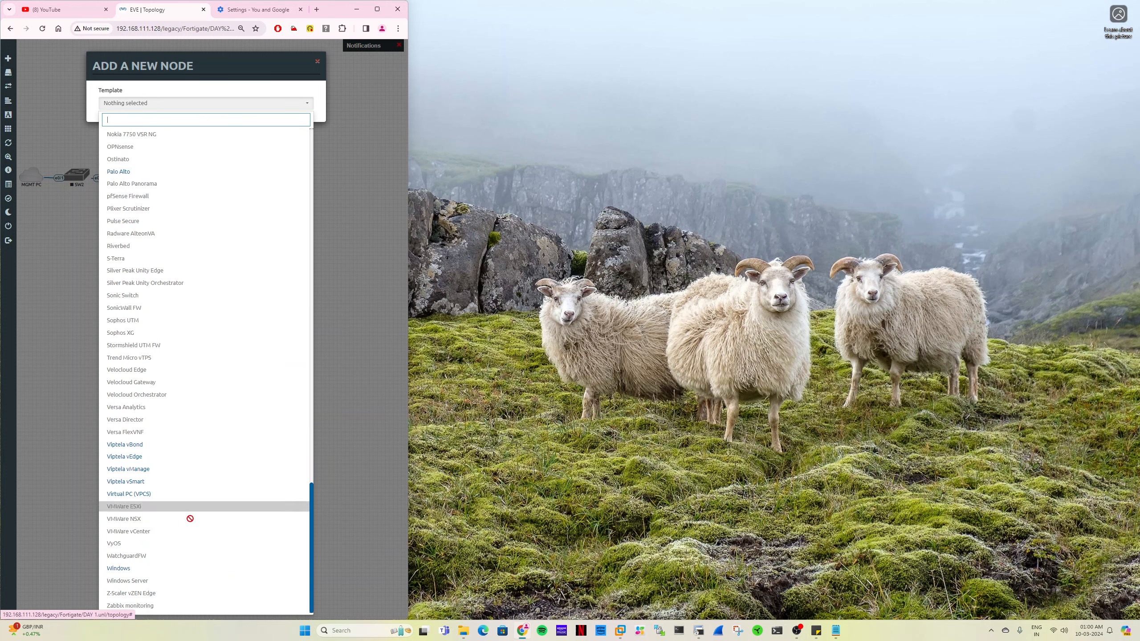
pyautogui.click(181, 569)
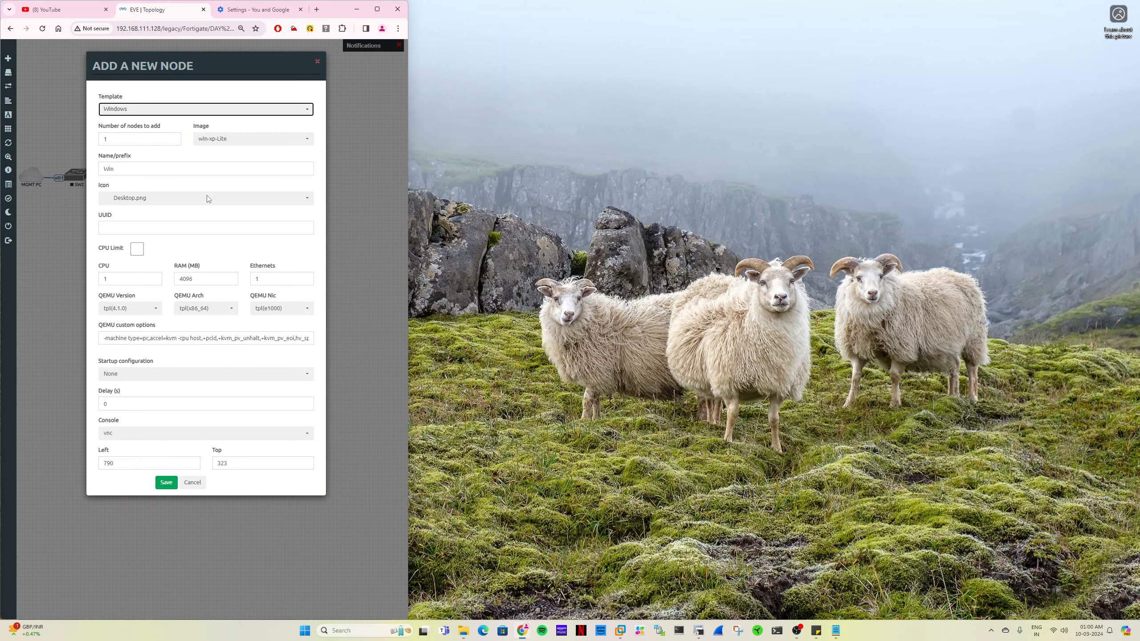
pyautogui.click(192, 482)
# - Add two Virtual PC (VPCS) nodes with the name prefix DMZ to the topology
pyautogui.rightClick(311, 164)
pyautogui.click(336, 178)
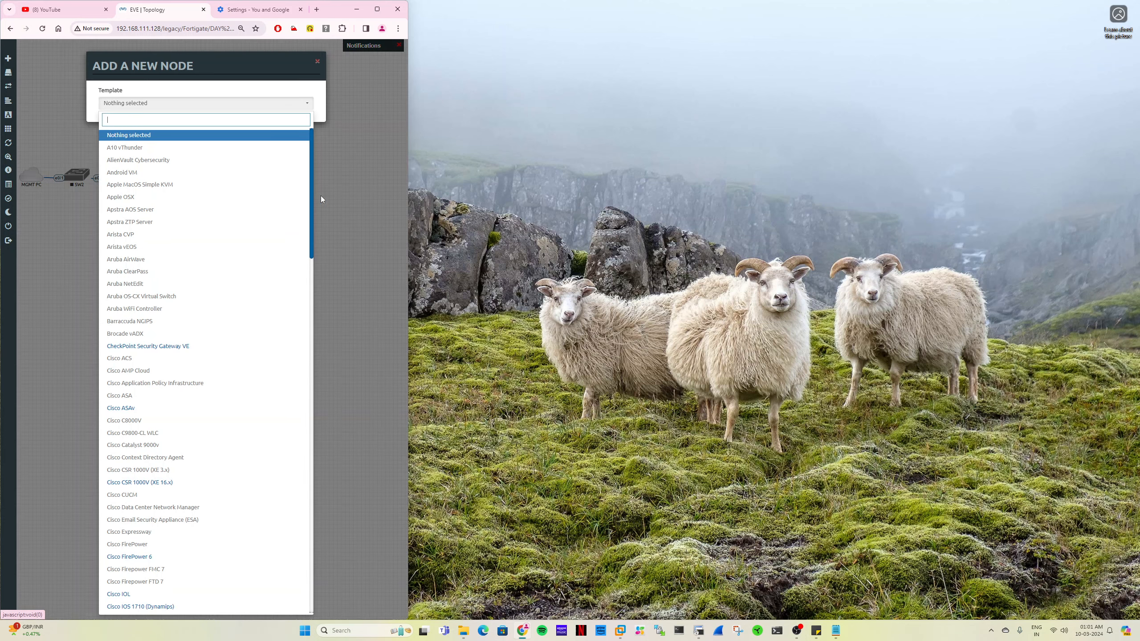
pyautogui.scroll(-5, 219, 449)
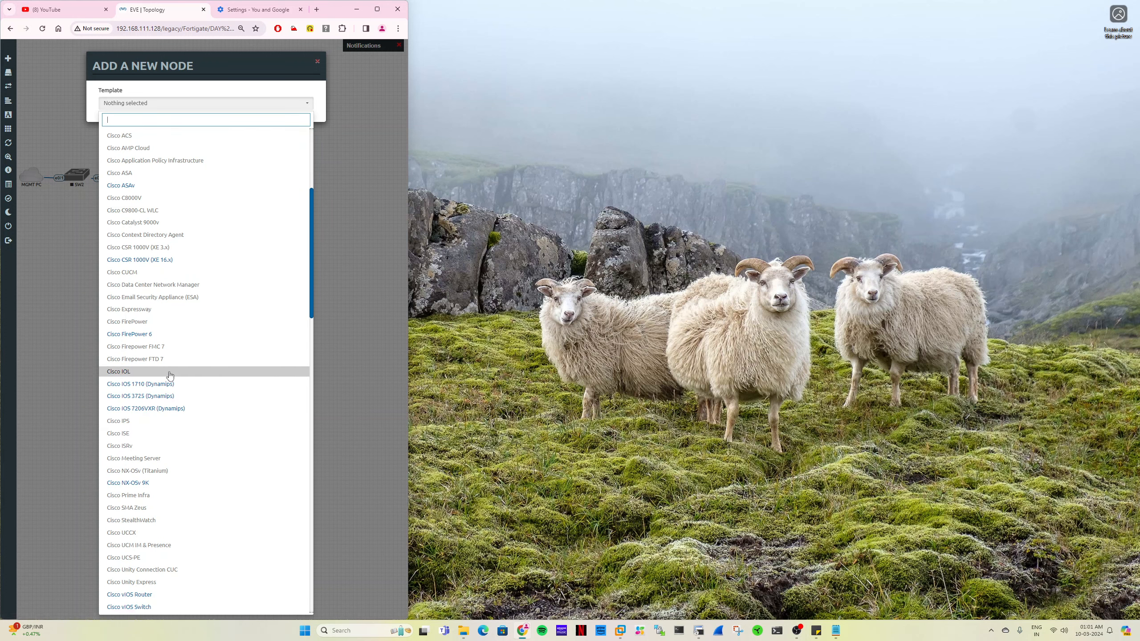
pyautogui.scroll(-3, 193, 499)
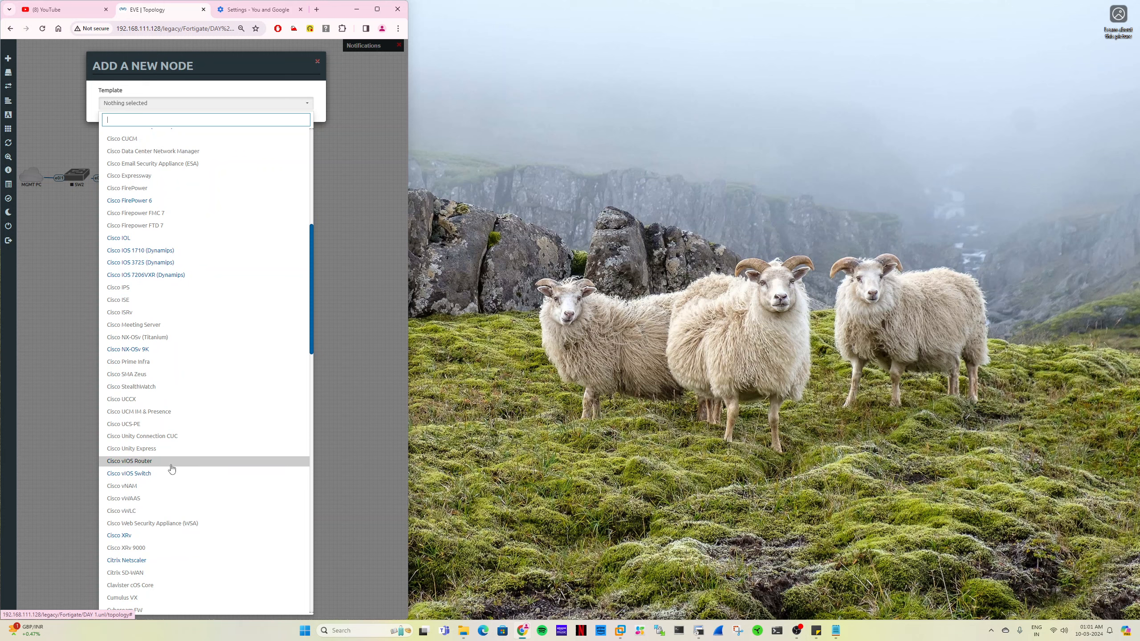
pyautogui.scroll(4, 158, 562)
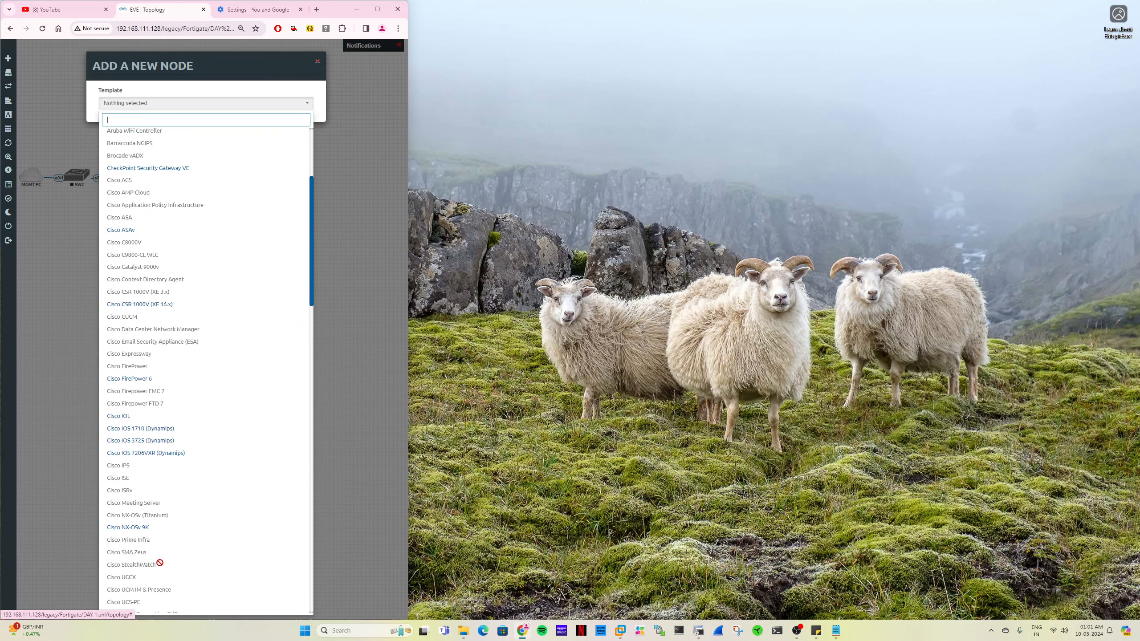
pyautogui.scroll(-10, 158, 555)
pyautogui.scroll(-7, 167, 517)
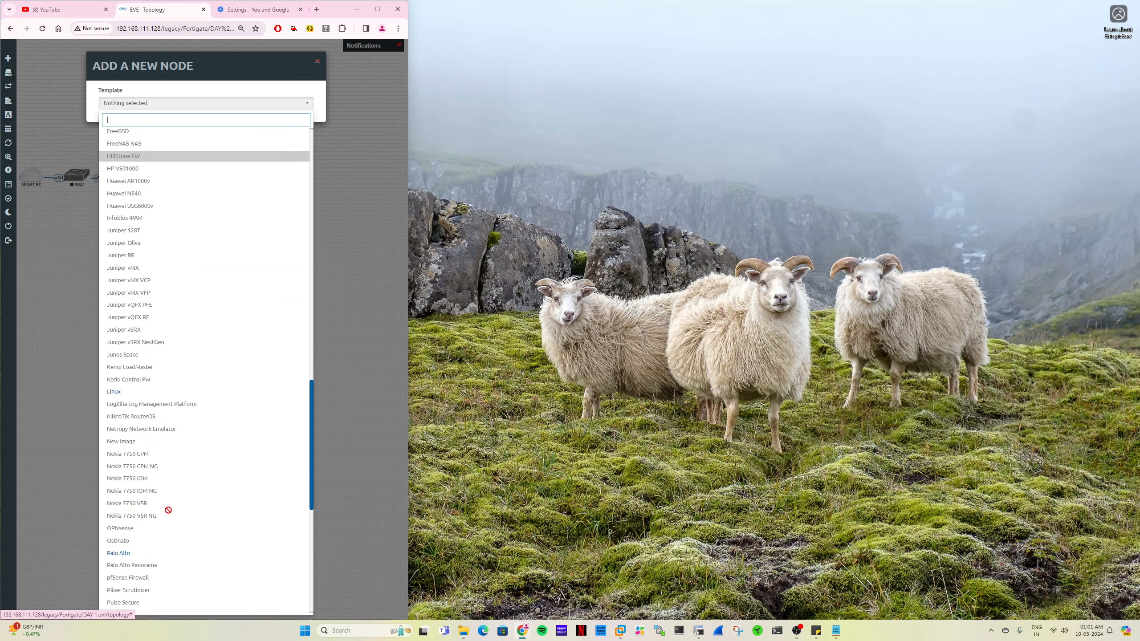
pyautogui.scroll(-7, 149, 539)
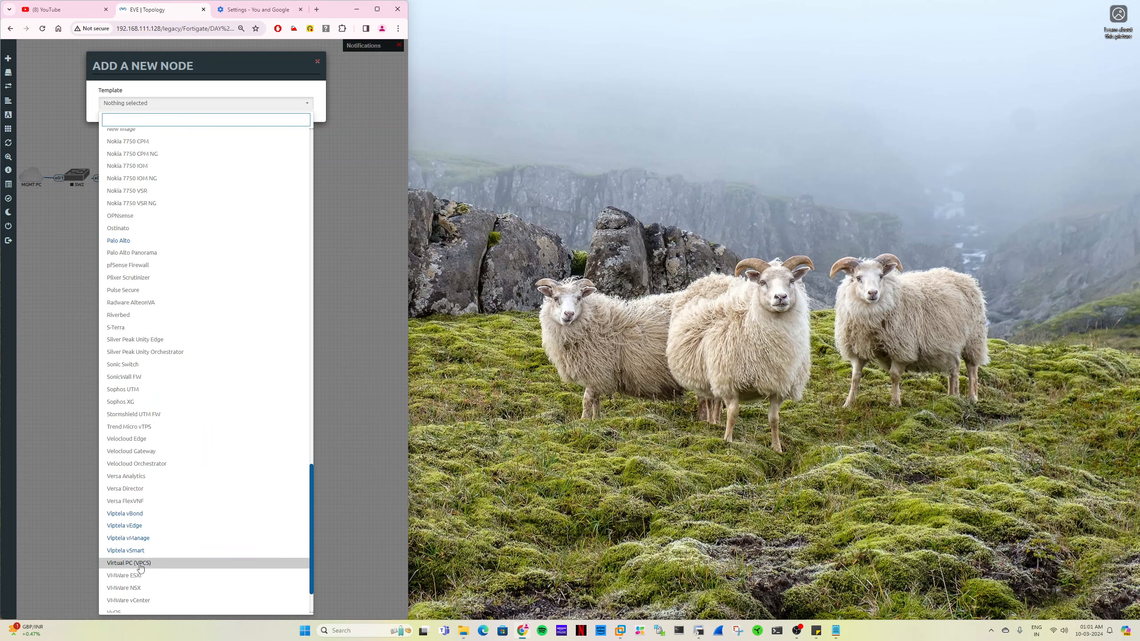
pyautogui.click(139, 564)
pyautogui.doubleClick(106, 138)
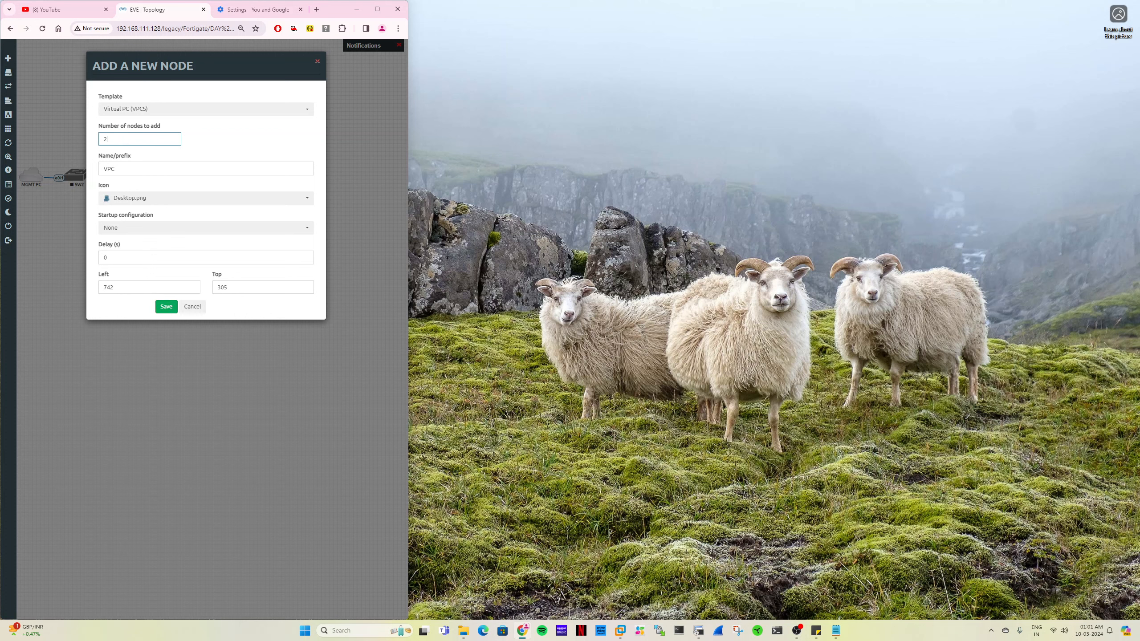
pyautogui.press('Tab')
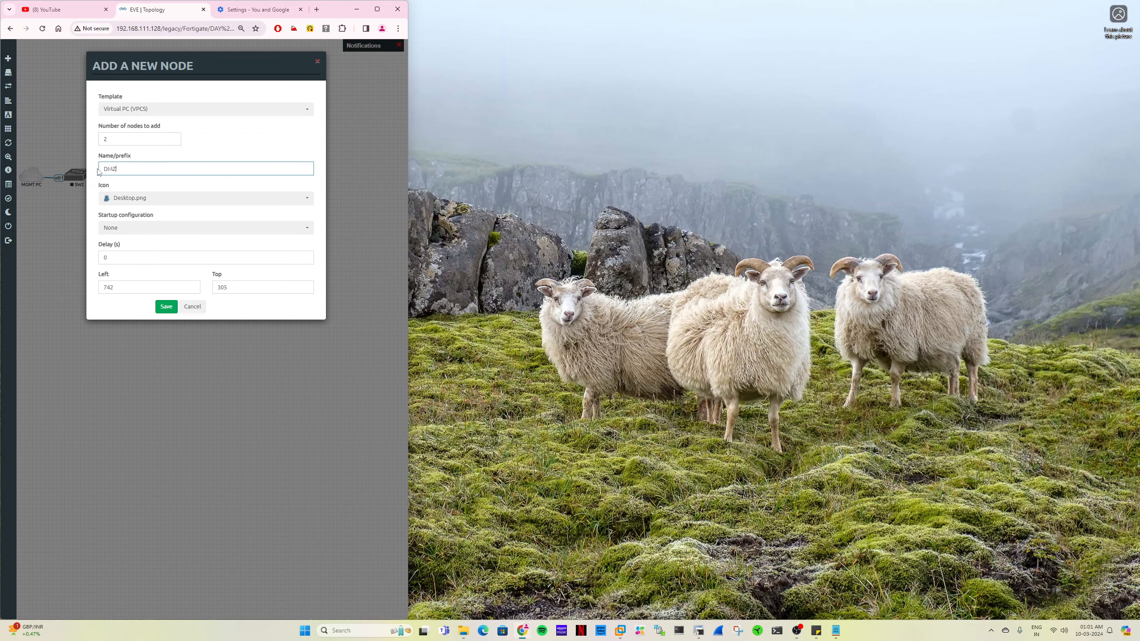
pyautogui.click(165, 307)
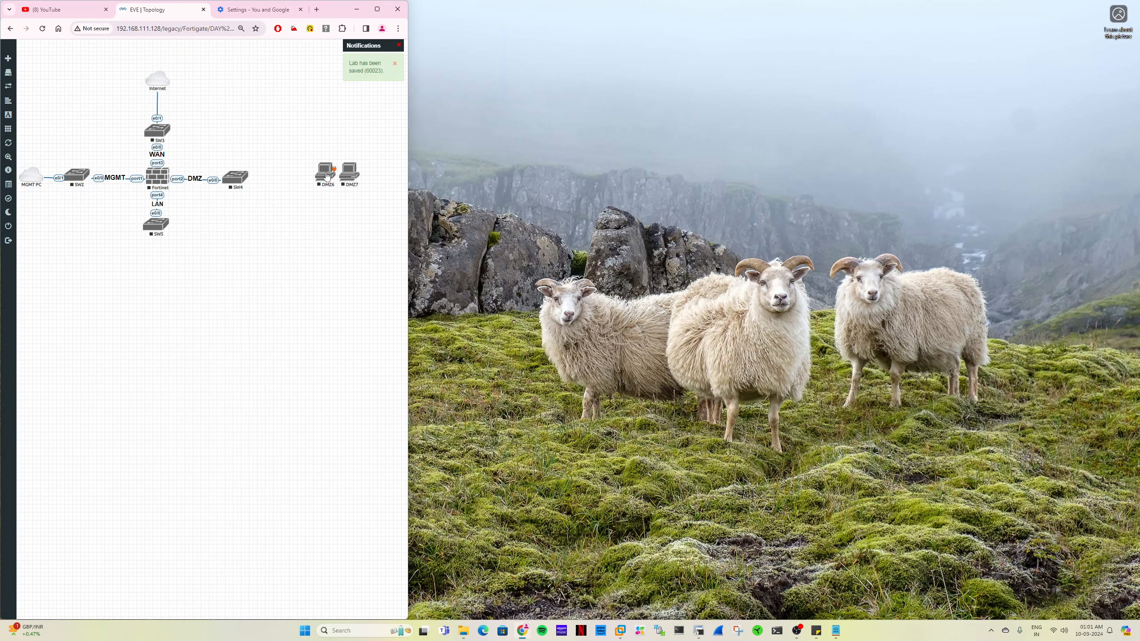
# - Stack the two DMZ PCs beside SW4 and connect DMZ7's eth0 to SW4's e0/1 and DMZ6's eth0 to e0/2
pyautogui.moveTo(284, 167); pyautogui.dragTo(236, 178)
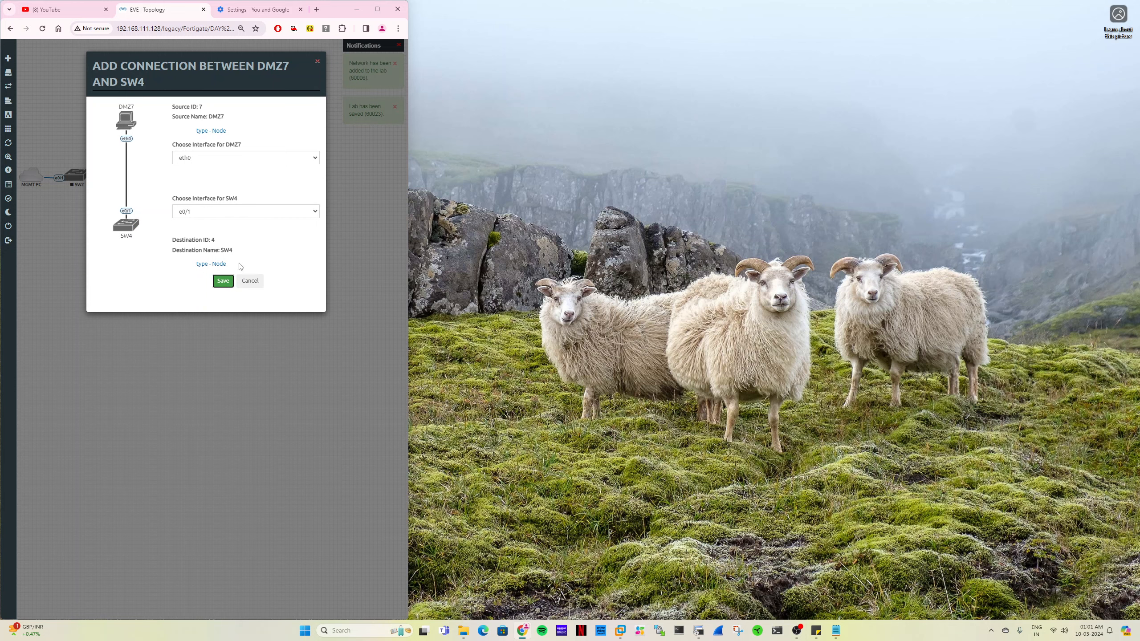
pyautogui.press('Return')
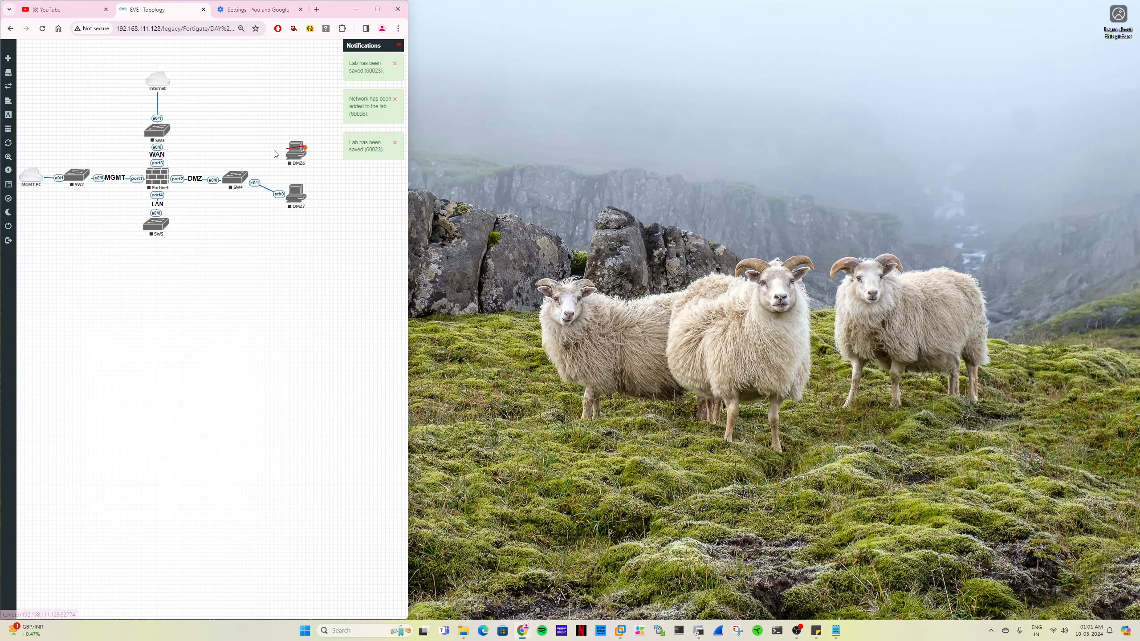
pyautogui.moveTo(276, 154); pyautogui.dragTo(235, 178)
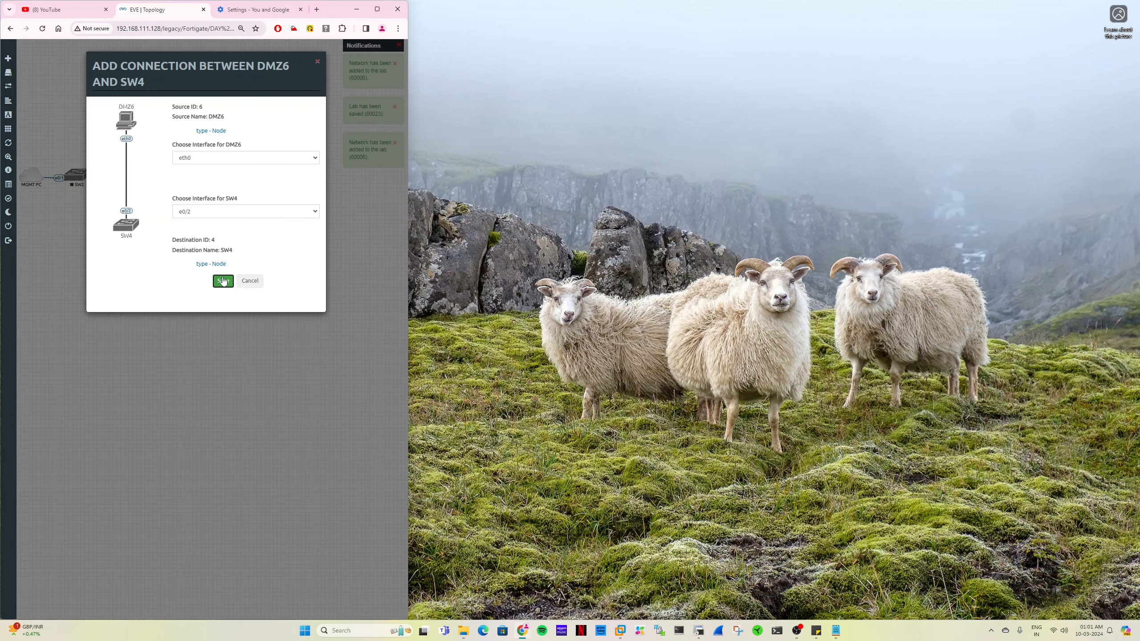
pyautogui.click(223, 280)
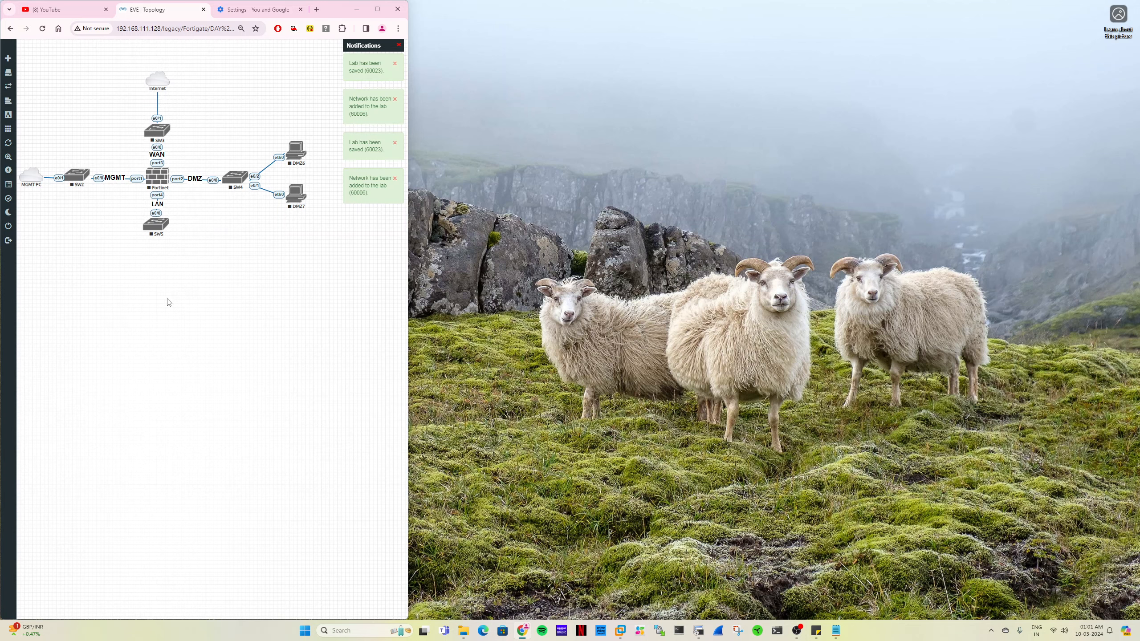
# - Add two Virtual PC (VPCS) nodes with the name prefix LAN to the topology
pyautogui.rightClick(224, 296)
pyautogui.click(242, 311)
pyautogui.scroll(-5, 219, 525)
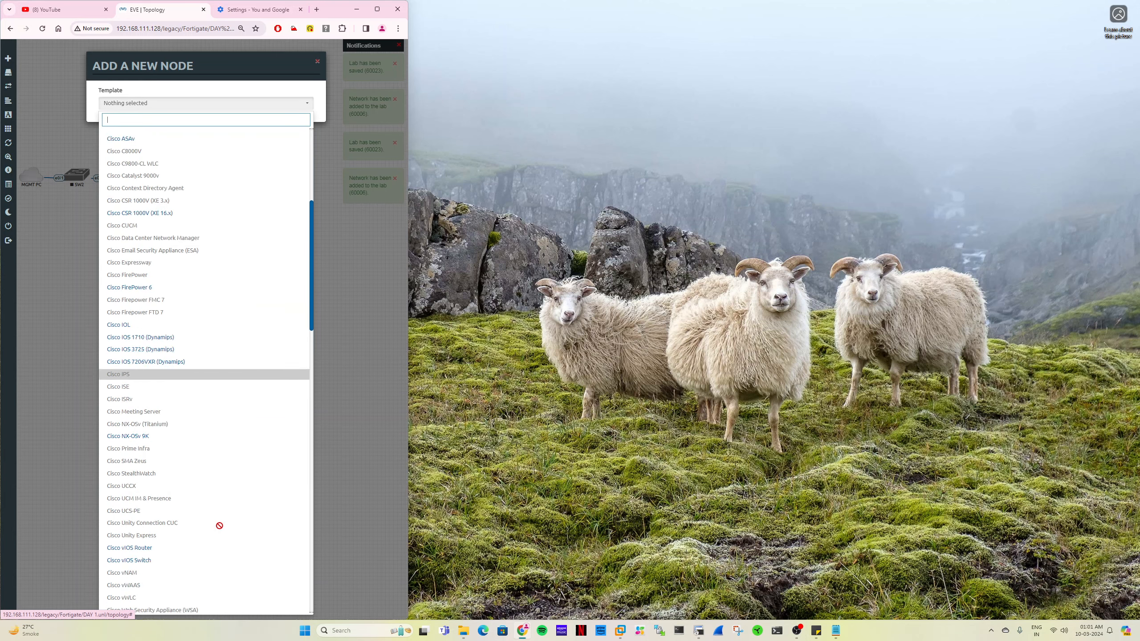
pyautogui.scroll(-15, 219, 525)
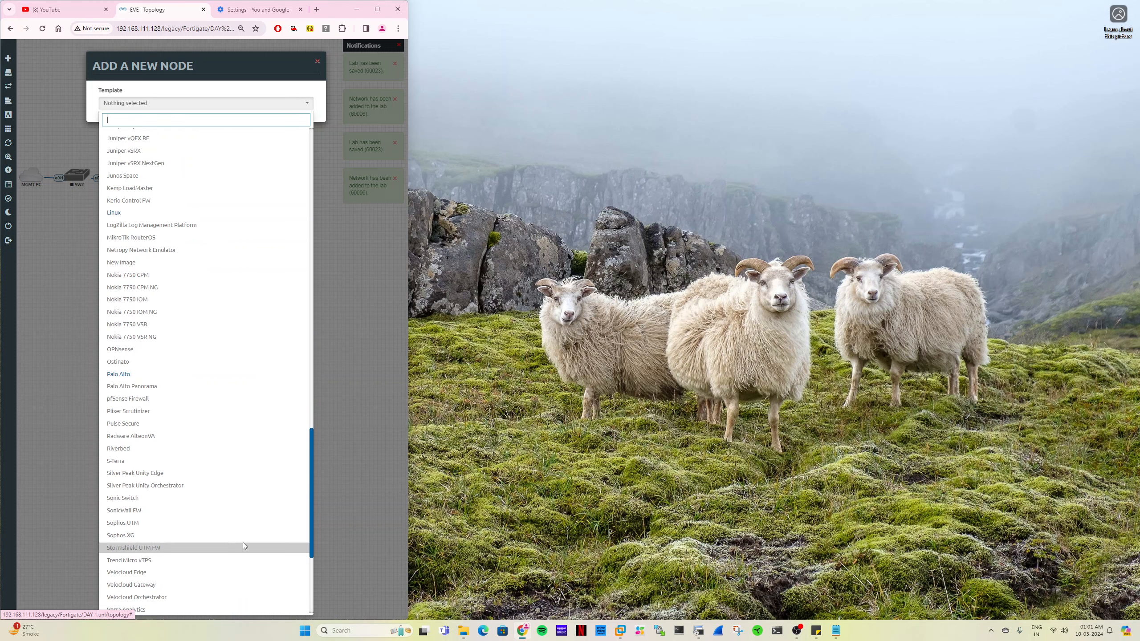
pyautogui.scroll(-3, 198, 484)
pyautogui.click(159, 469)
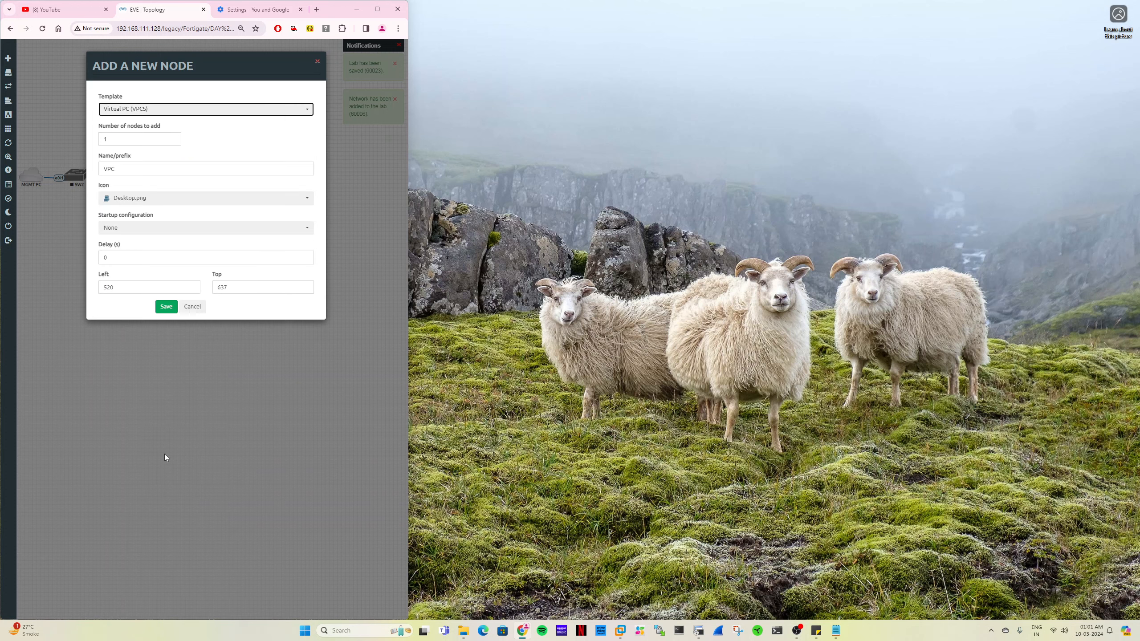
pyautogui.write('LAN')
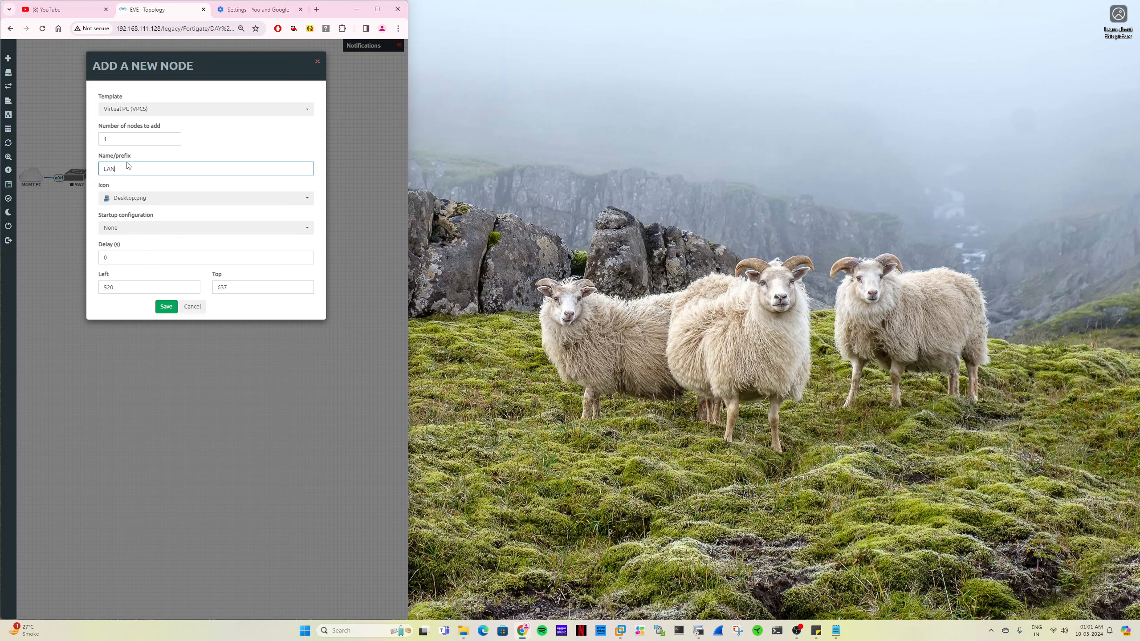
pyautogui.hotkey('shift', 'Tab')
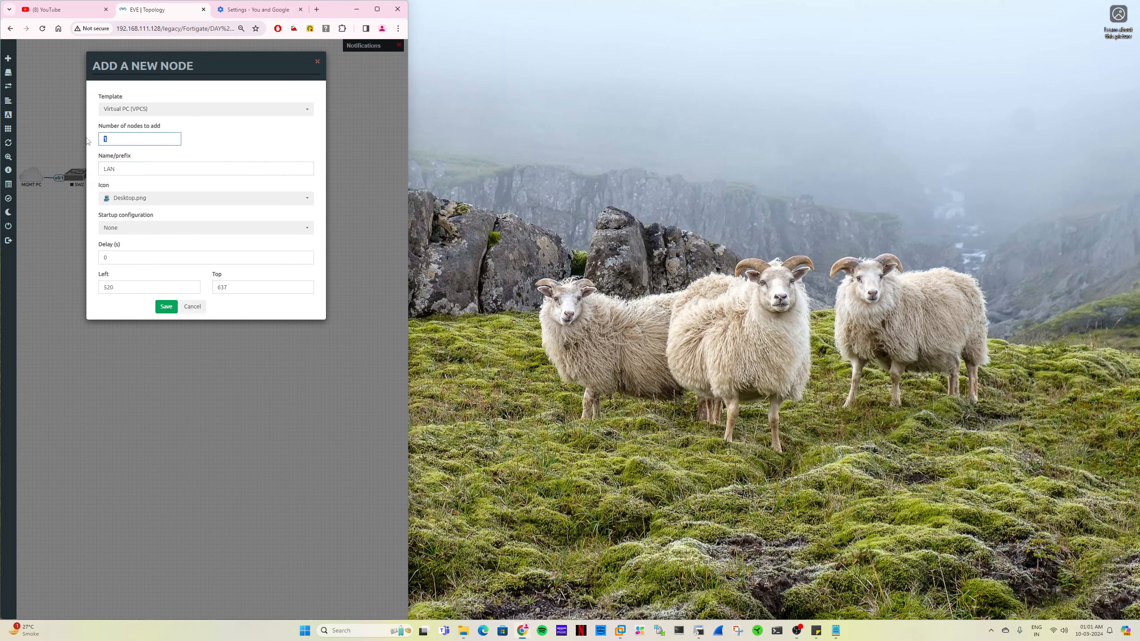
pyautogui.write('2')
pyautogui.click(164, 307)
# - Arrange the LAN PCs below SW5, connecting LAN9's eth0 to SW5's e0/1 and LAN8's eth0 to e0/2, and nudge DMZ7 outward
pyautogui.moveTo(237, 313); pyautogui.dragTo(126, 279)
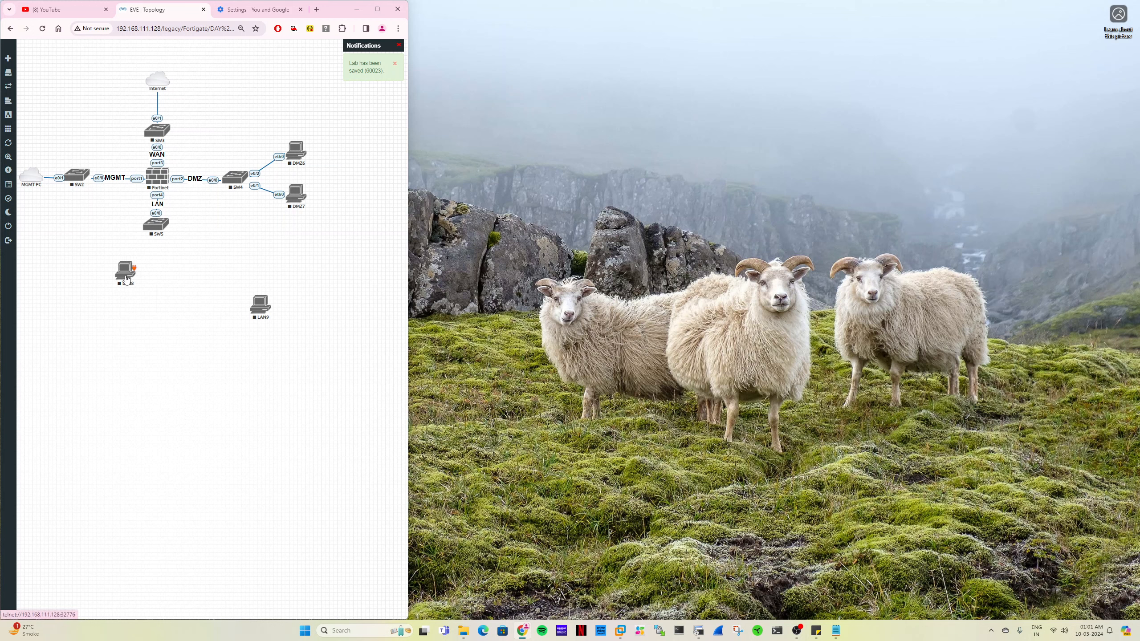
pyautogui.moveTo(260, 303); pyautogui.dragTo(157, 225)
pyautogui.click(223, 280)
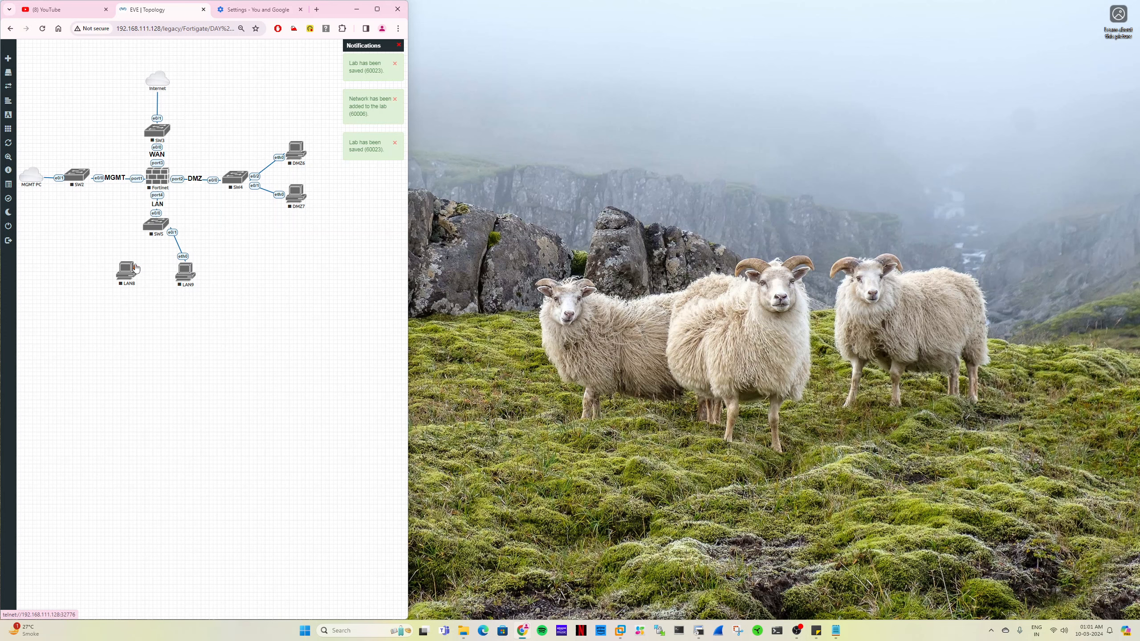
pyautogui.moveTo(136, 268); pyautogui.dragTo(156, 225)
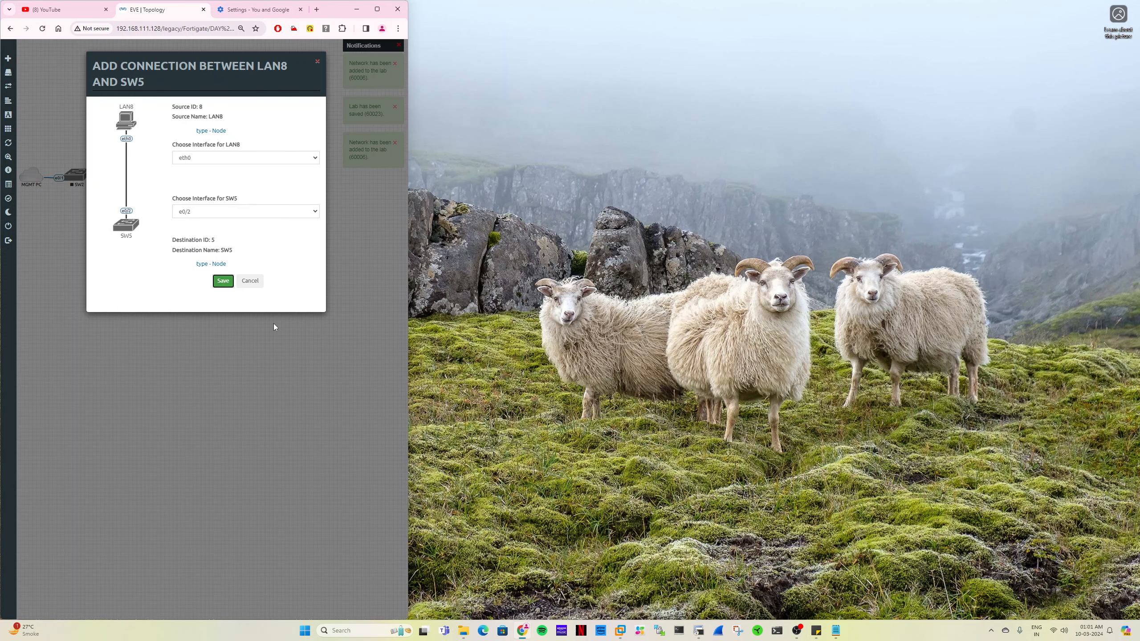
pyautogui.press('Return')
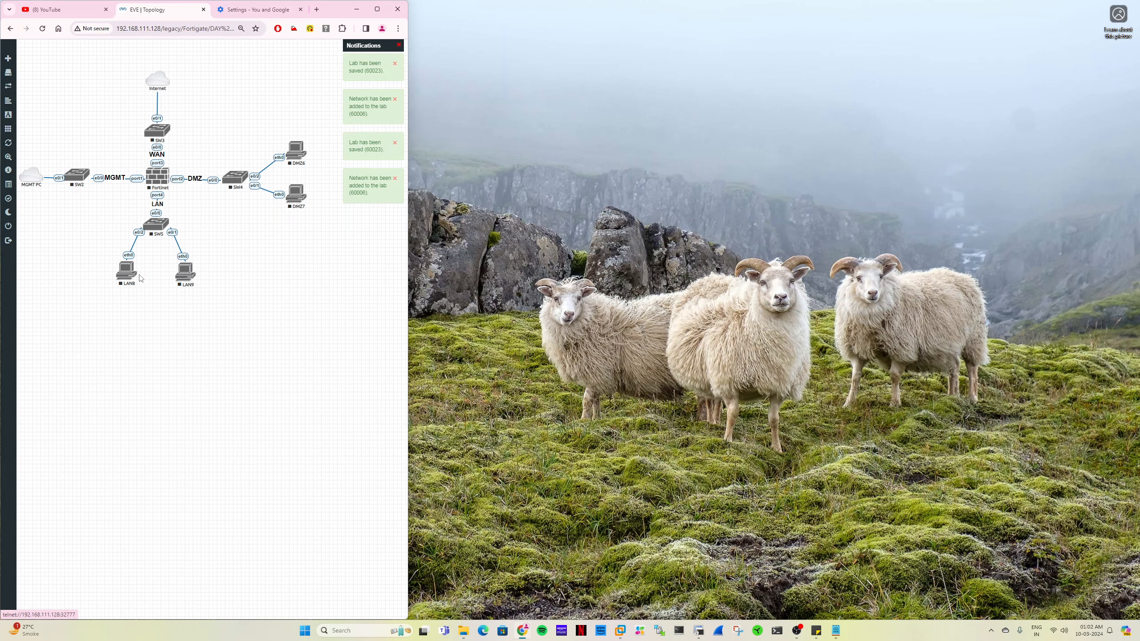
pyautogui.moveTo(123, 275); pyautogui.dragTo(121, 276)
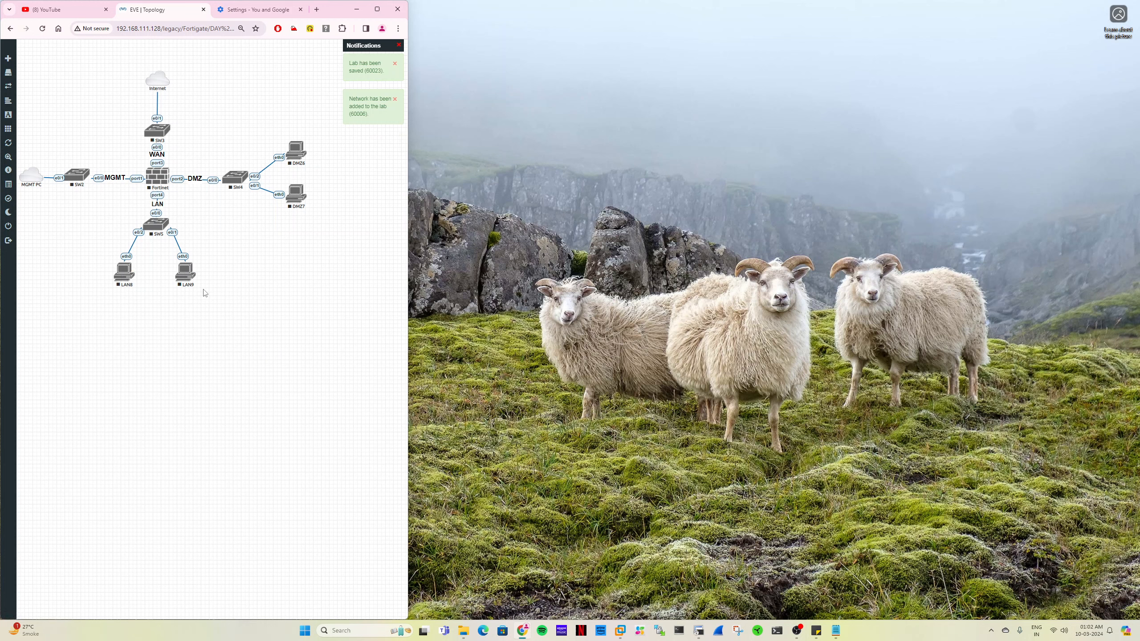
pyautogui.moveTo(301, 201); pyautogui.dragTo(305, 204)
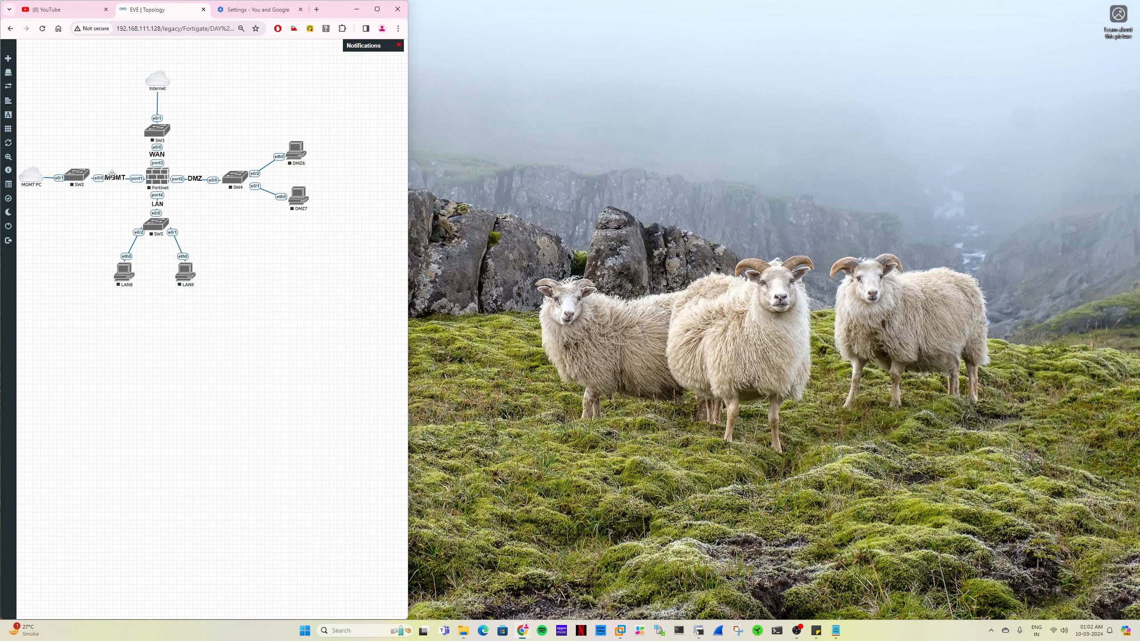
# - Start the Fortinet firewall and the four switches SW2, SW3, SW4 and SW5
pyautogui.rightClick(155, 178)
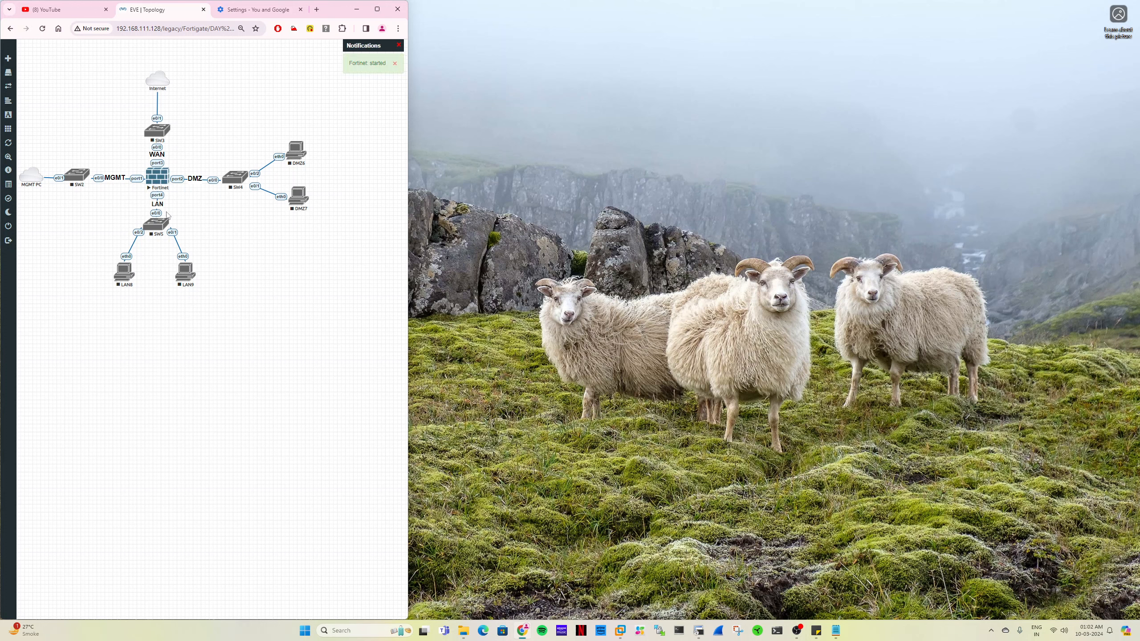
pyautogui.rightClick(80, 175)
pyautogui.click(94, 189)
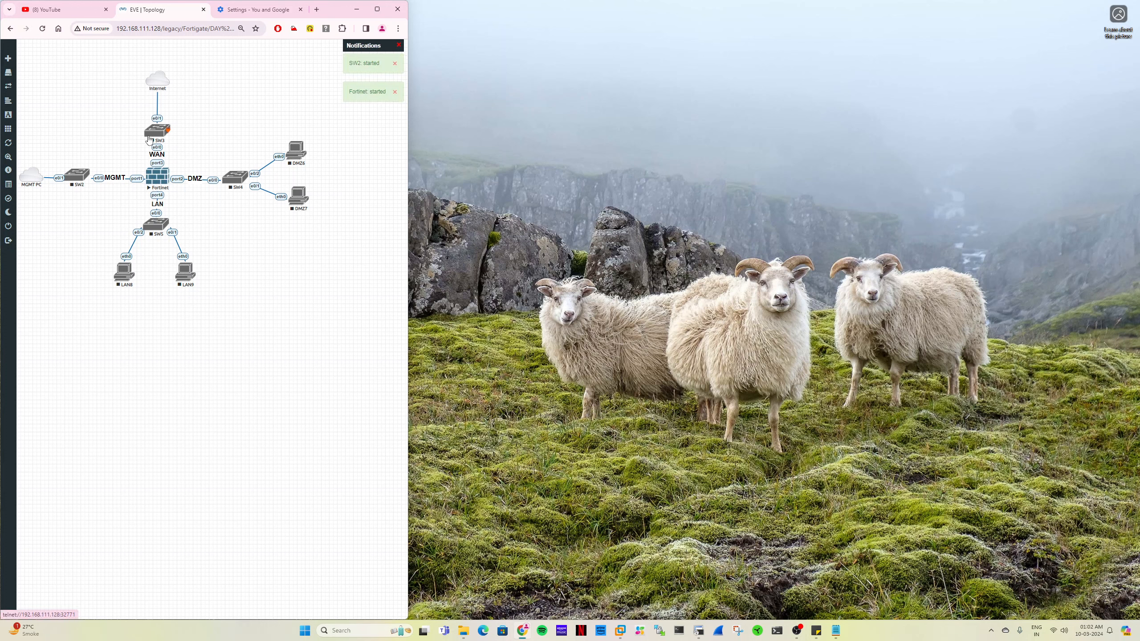
pyautogui.rightClick(157, 131)
pyautogui.click(174, 148)
pyautogui.rightClick(236, 177)
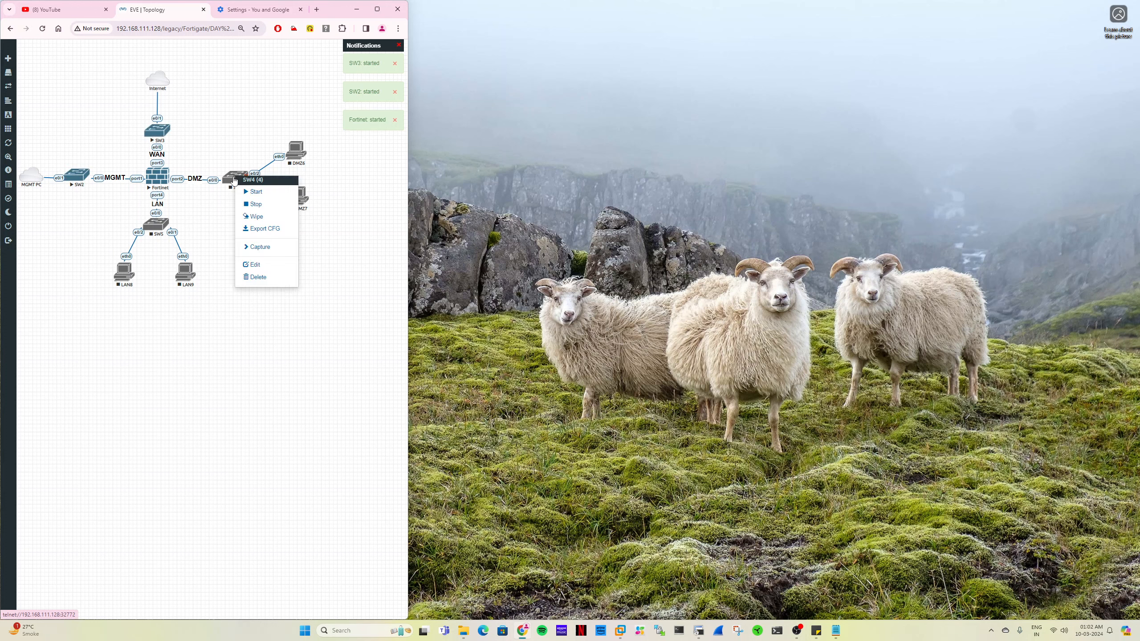
pyautogui.click(256, 192)
pyautogui.rightClick(152, 224)
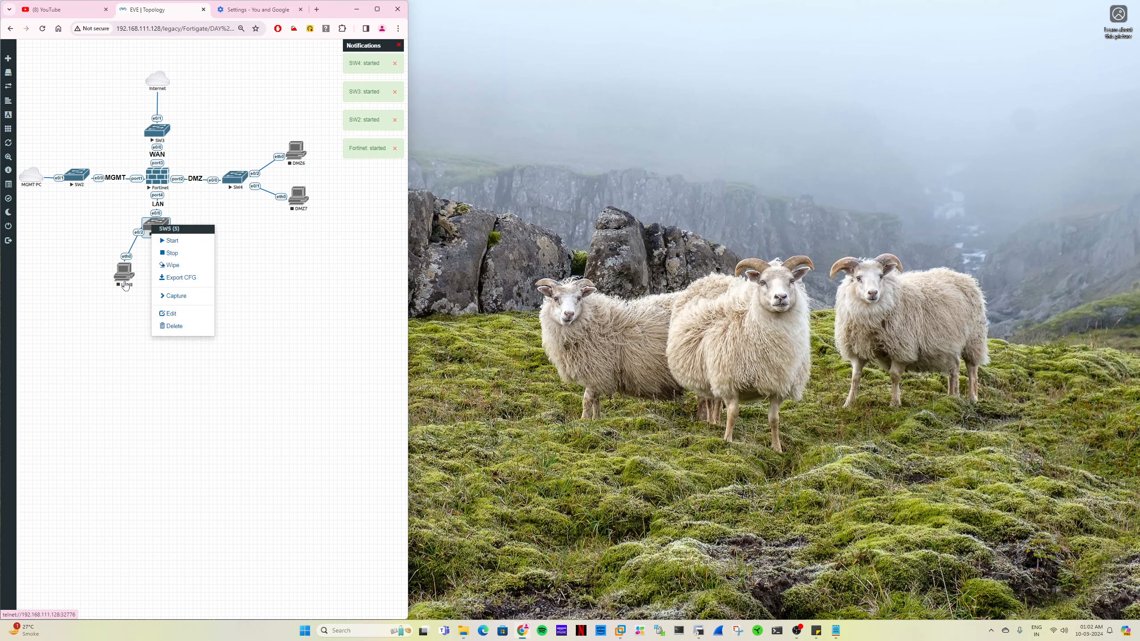
pyautogui.click(169, 243)
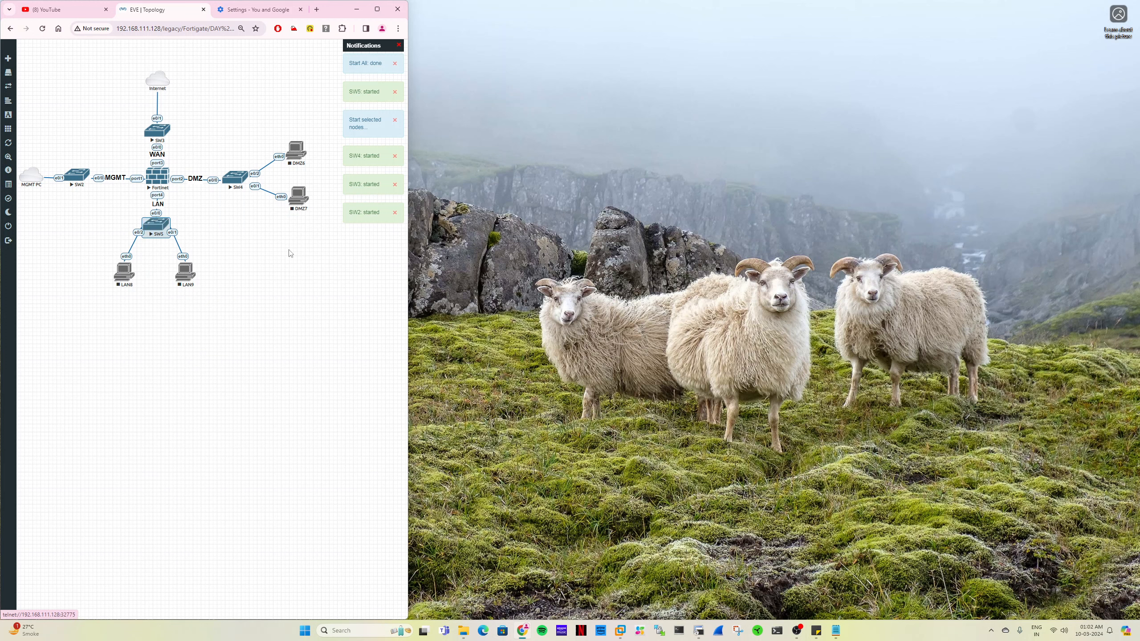
# - Start the virtual PCs LAN9, LAN8, DMZ6 and DMZ7
pyautogui.rightClick(188, 275)
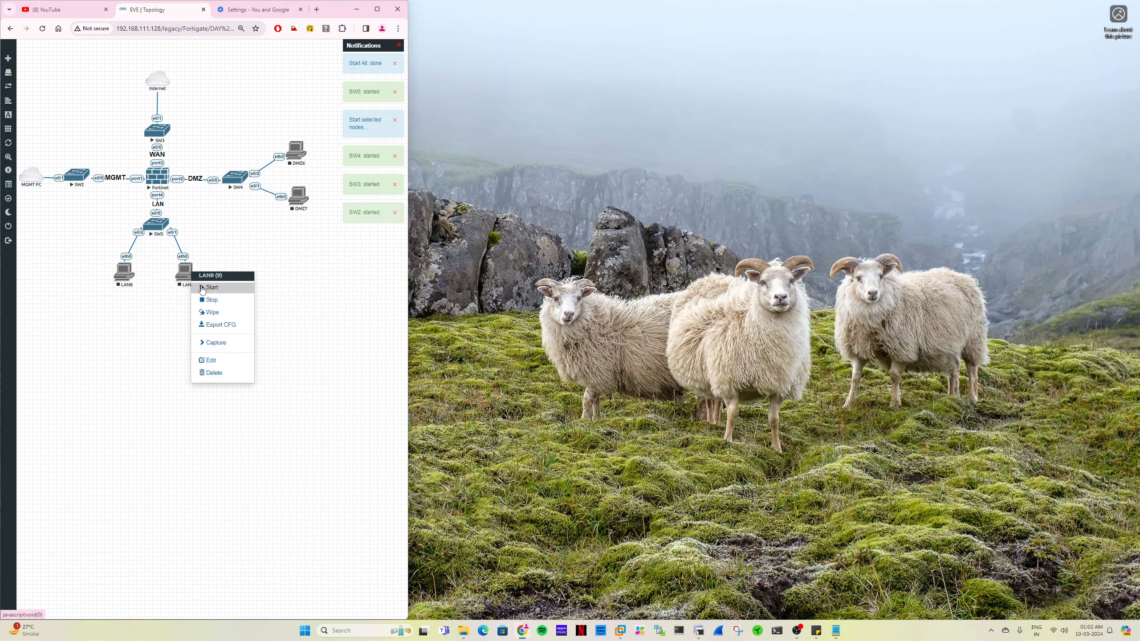
pyautogui.click(212, 289)
pyautogui.rightClick(124, 273)
pyautogui.click(139, 287)
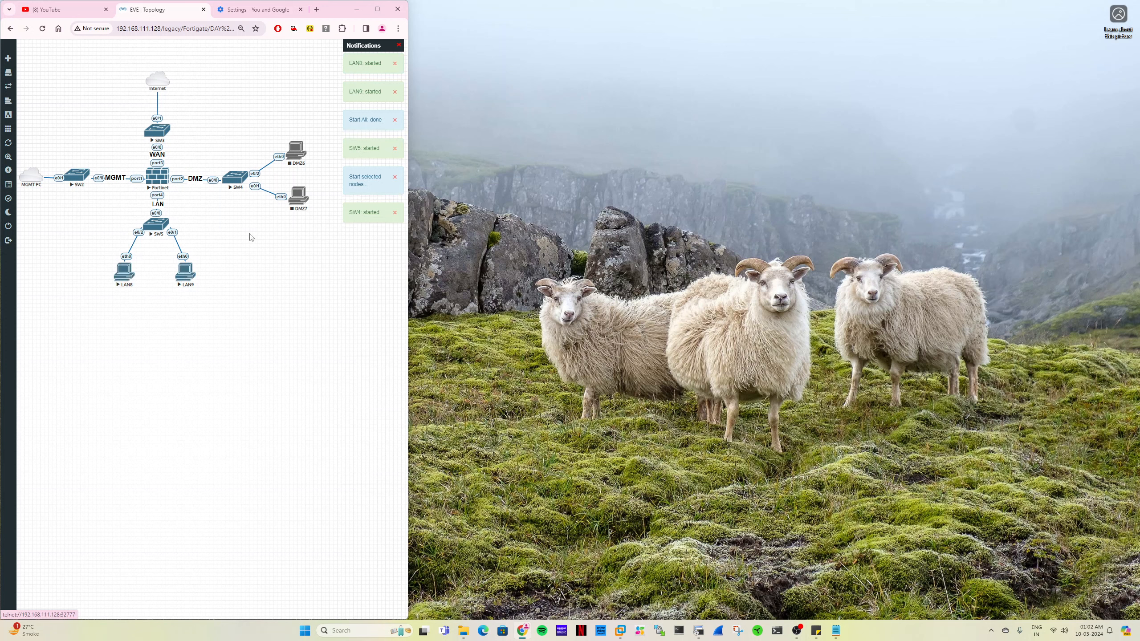
pyautogui.rightClick(296, 148)
pyautogui.click(317, 162)
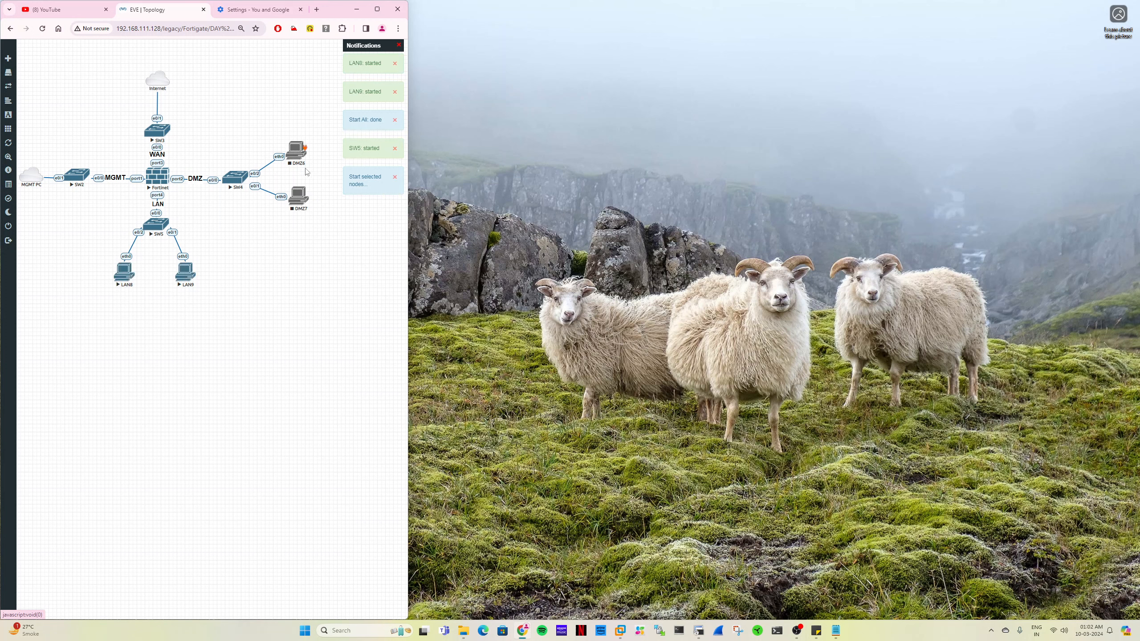
pyautogui.rightClick(297, 193)
pyautogui.click(315, 208)
# - Add a bold size 14 text label reading 172.16.1.0/24 and place it between the two DMZ PCs
pyautogui.rightClick(251, 327)
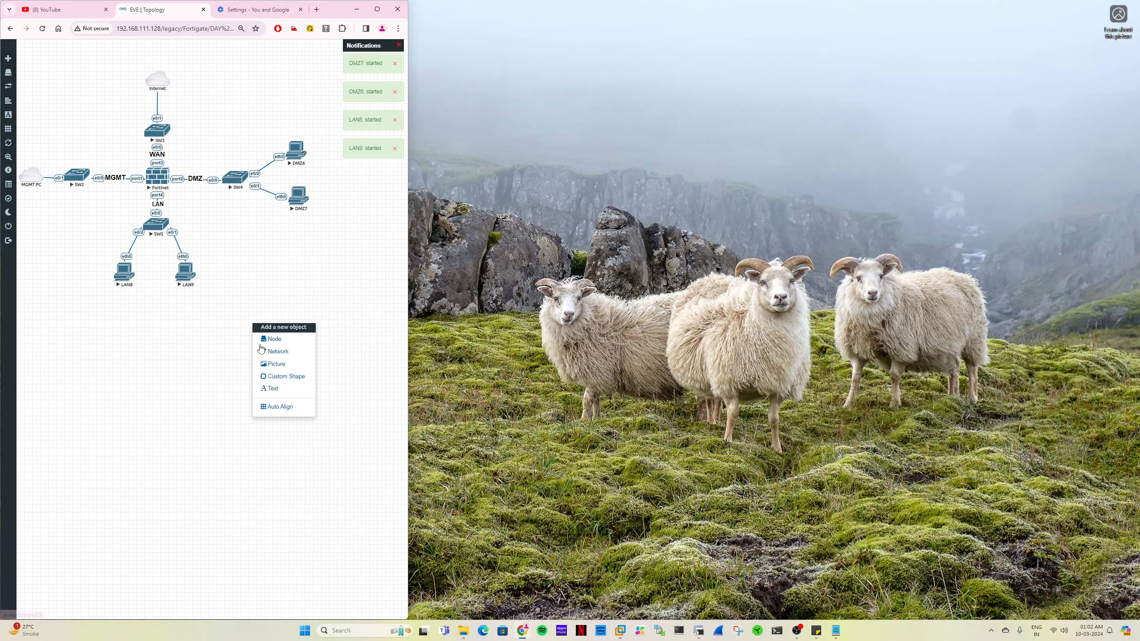
pyautogui.click(271, 381)
pyautogui.moveTo(178, 68); pyautogui.dragTo(205, 346)
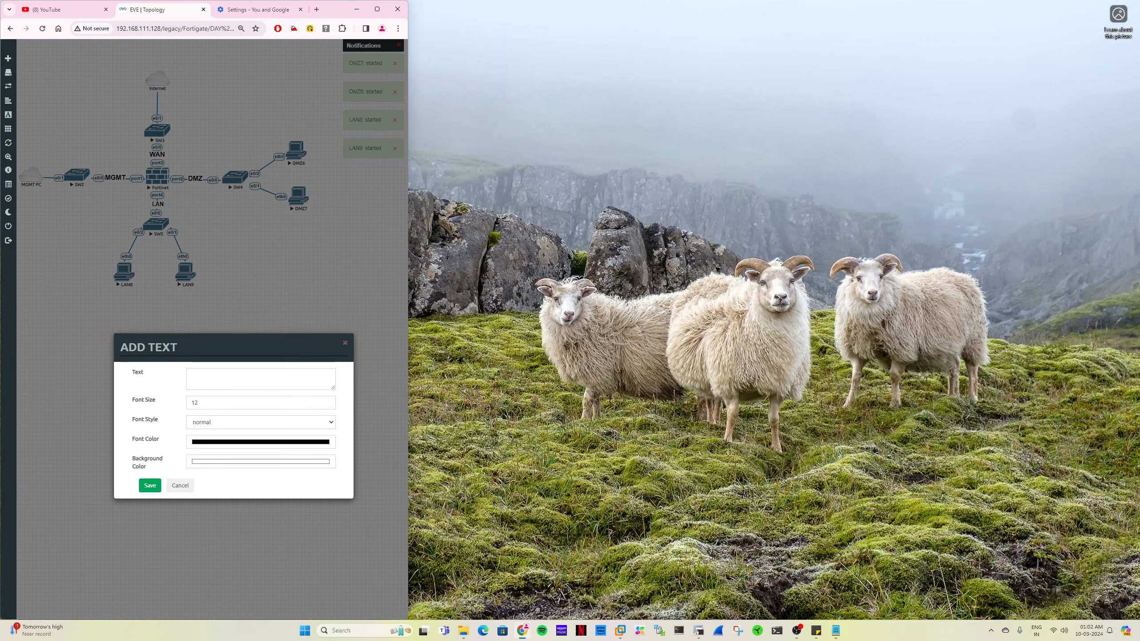
pyautogui.write('1')
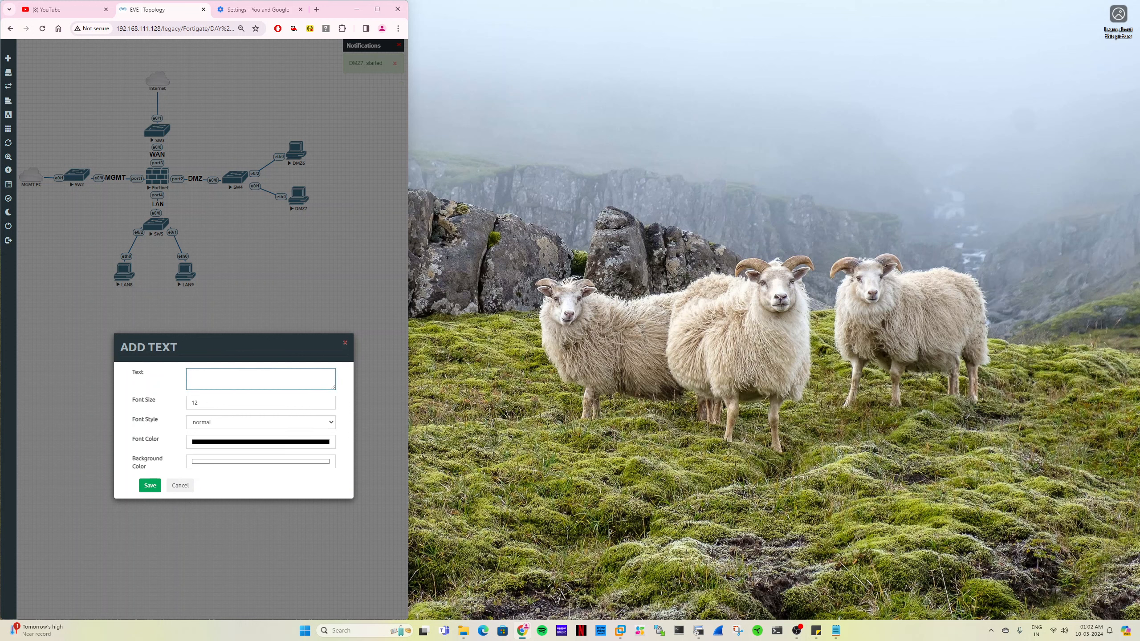
pyautogui.write('72.16.1.0/24')
pyautogui.press('Tab')
pyautogui.write('14')
pyautogui.click(210, 422)
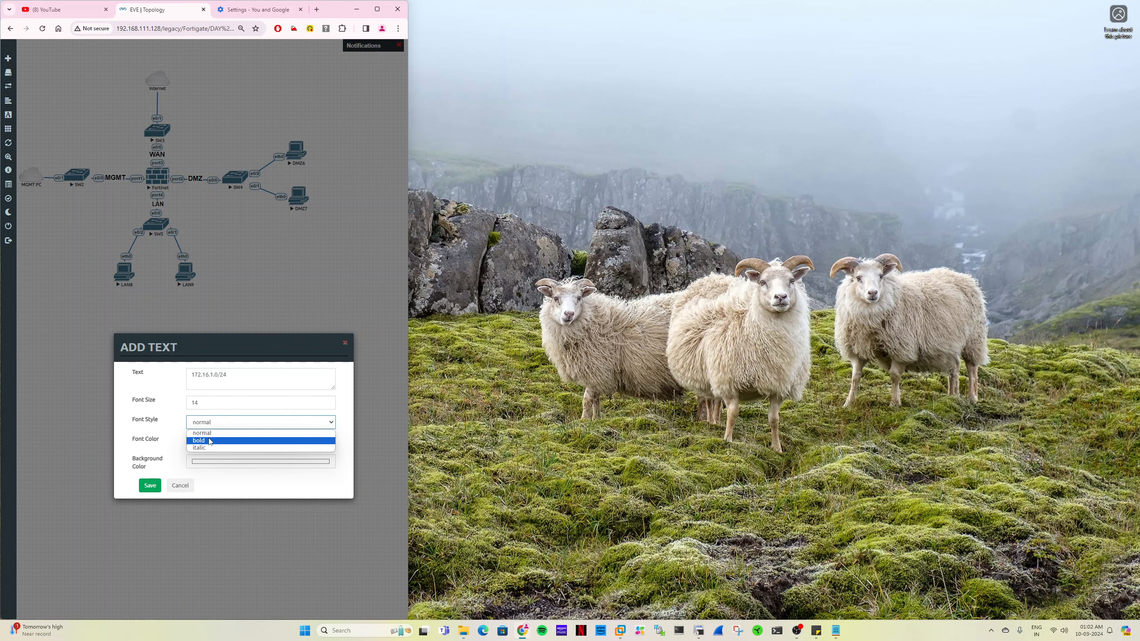
pyautogui.click(211, 440)
pyautogui.click(151, 486)
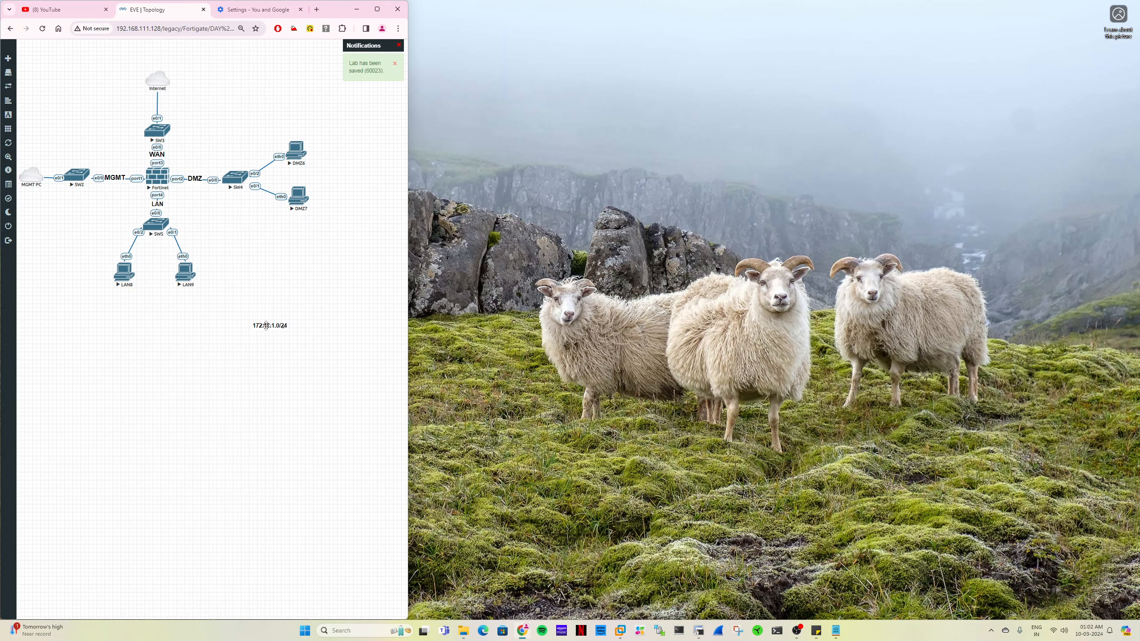
pyautogui.moveTo(267, 325); pyautogui.dragTo(283, 175)
# - Duplicate the DMZ subnet label, place the copy below the MGMT PC cloud and change its text to 192.168.1.0/24
pyautogui.rightClick(287, 176)
pyautogui.click(294, 191)
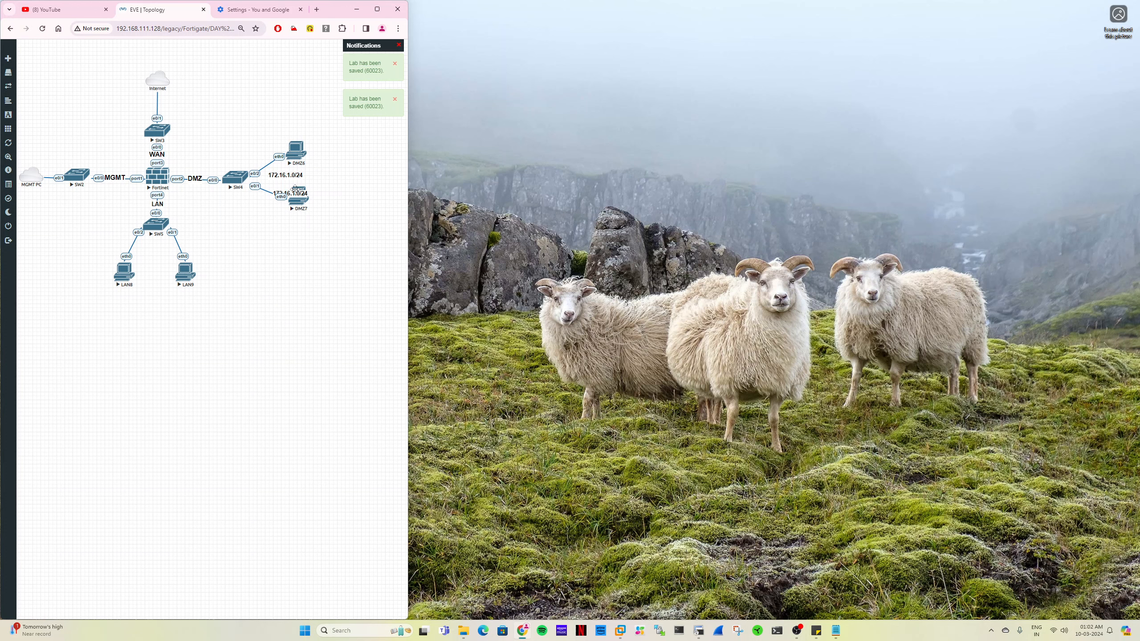
pyautogui.moveTo(294, 192); pyautogui.dragTo(43, 192)
pyautogui.doubleClick(40, 192)
pyautogui.hotkey('ctrl', 'a')
pyautogui.write('192')
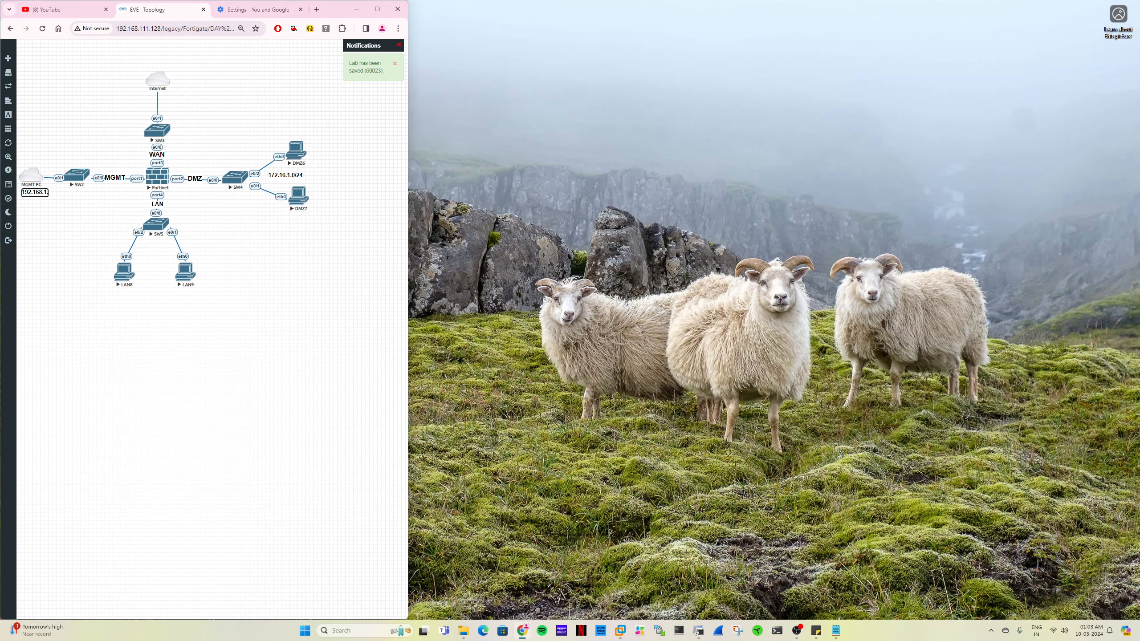
pyautogui.write('.168.1.0/24')
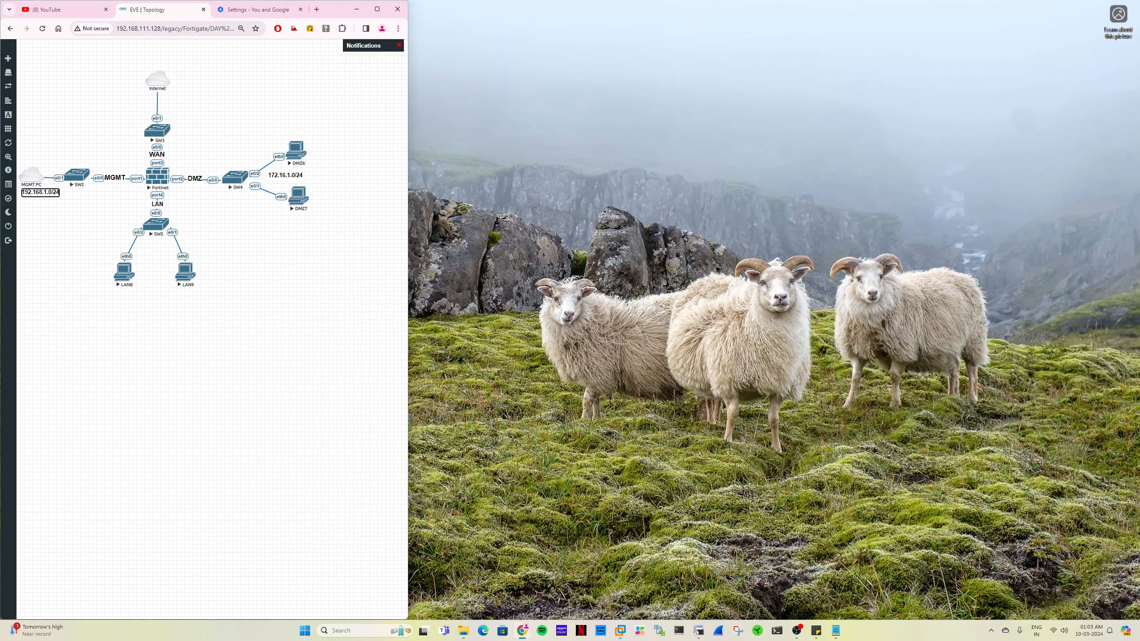
pyautogui.click(49, 211)
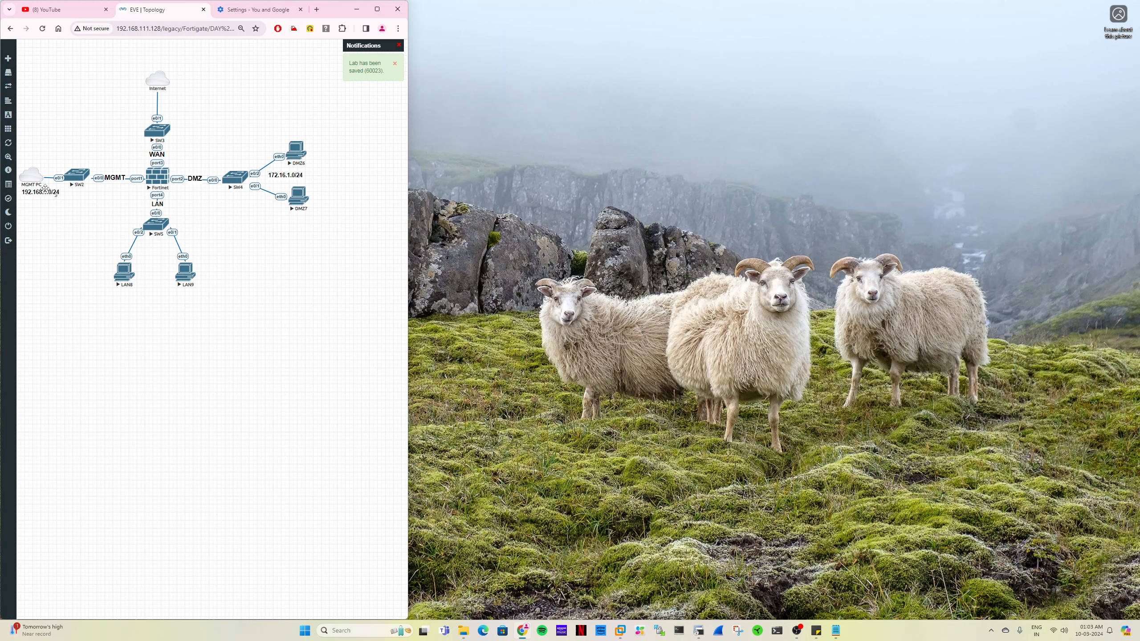
# - Duplicate the MGMT subnet label, place the copy below the two LAN PCs and change its text to 192.168.2.0/24
pyautogui.rightClick(45, 192)
pyautogui.click(63, 209)
pyautogui.moveTo(51, 209); pyautogui.dragTo(156, 298)
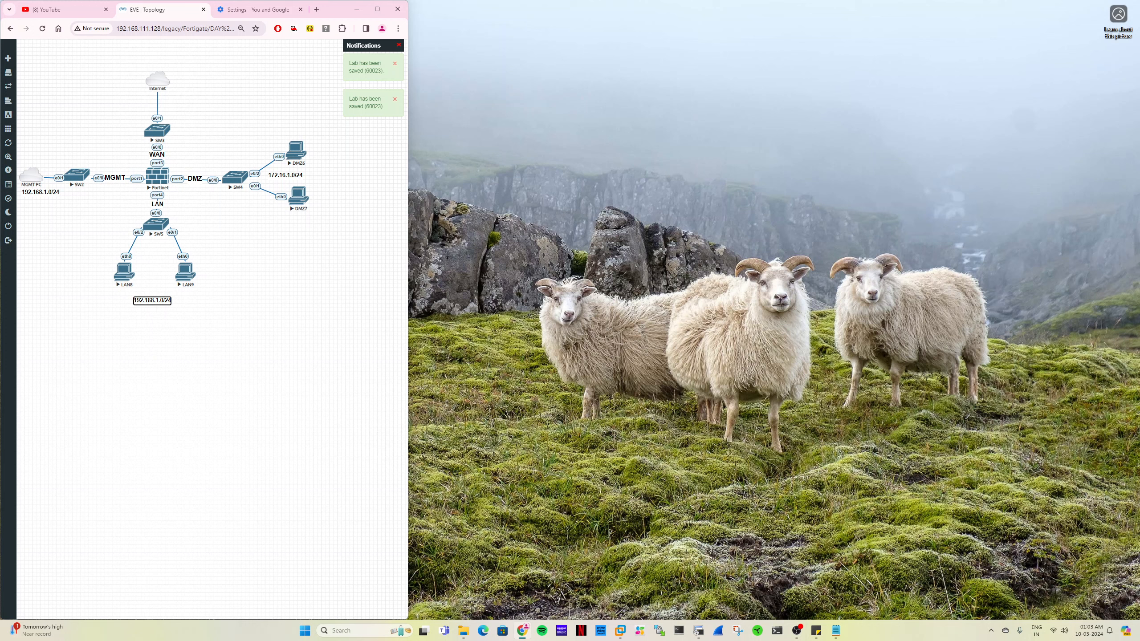
pyautogui.hotkey('ctrl', 'a')
pyautogui.press('Right')
pyautogui.press('Left')
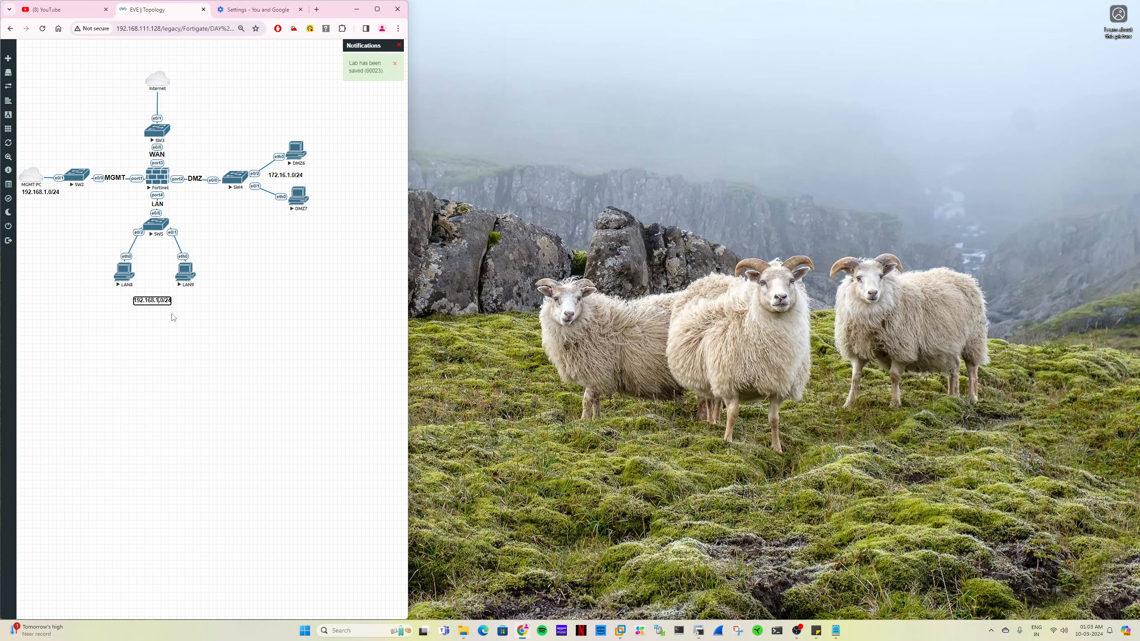
pyautogui.press('BackSpace')
pyautogui.write('2')
pyautogui.click(173, 318)
pyautogui.moveTo(156, 302); pyautogui.dragTo(158, 299)
# - Open the Fortinet node's console in SecureCRT, close the old VPCS session, and move and enlarge the window beside the topology
pyautogui.click(157, 179)
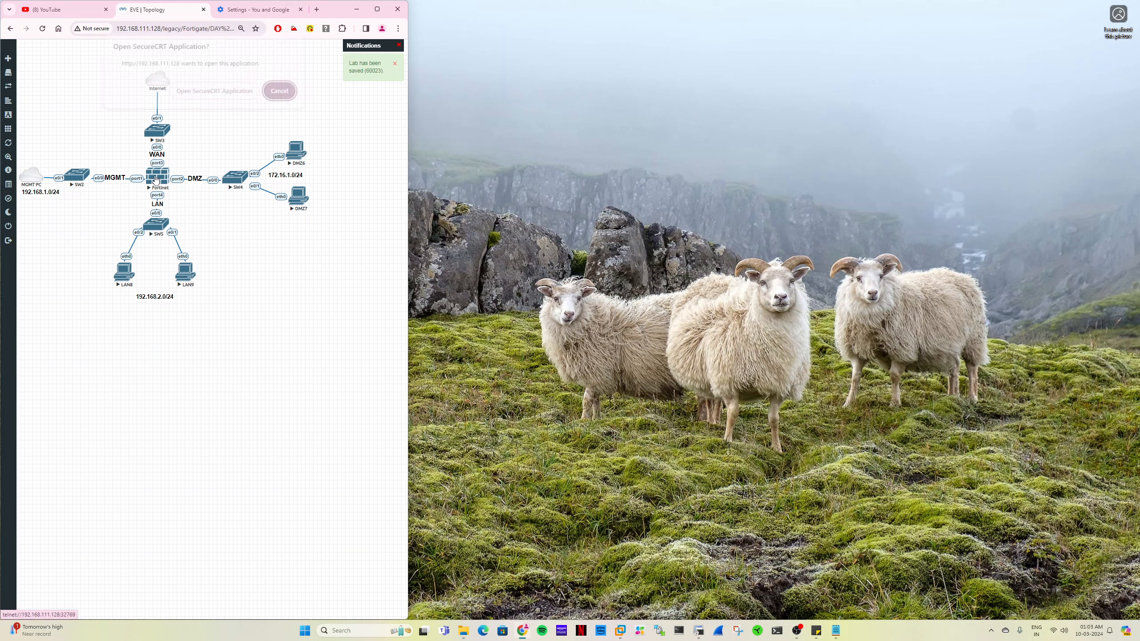
pyautogui.click(254, 95)
pyautogui.moveTo(417, 217); pyautogui.dragTo(469, 43)
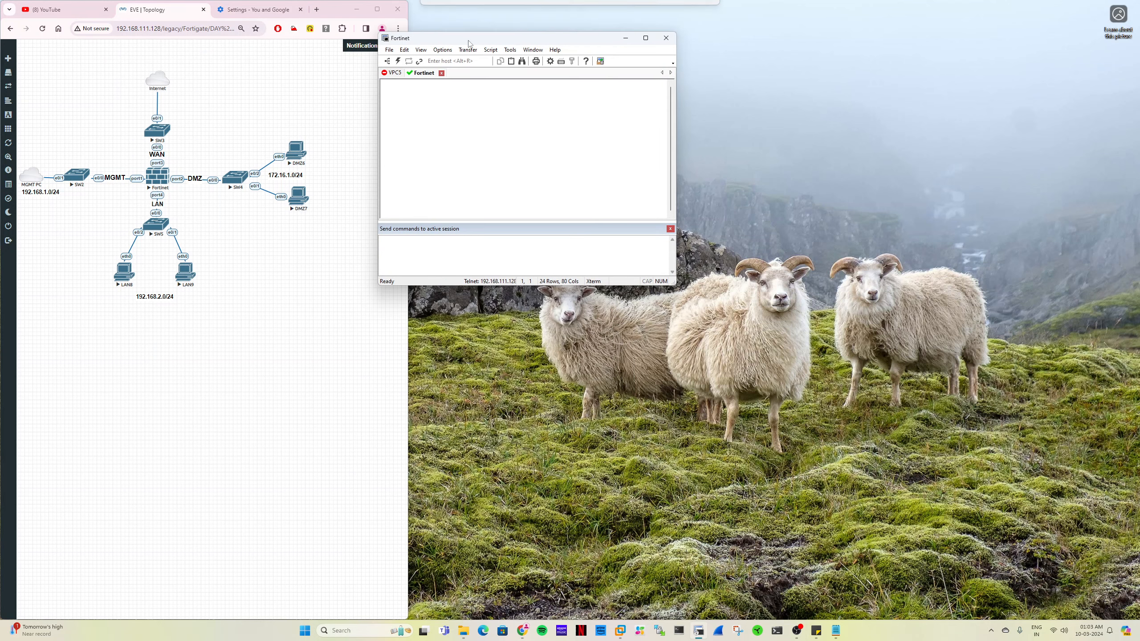
pyautogui.click(399, 73)
pyautogui.click(407, 73)
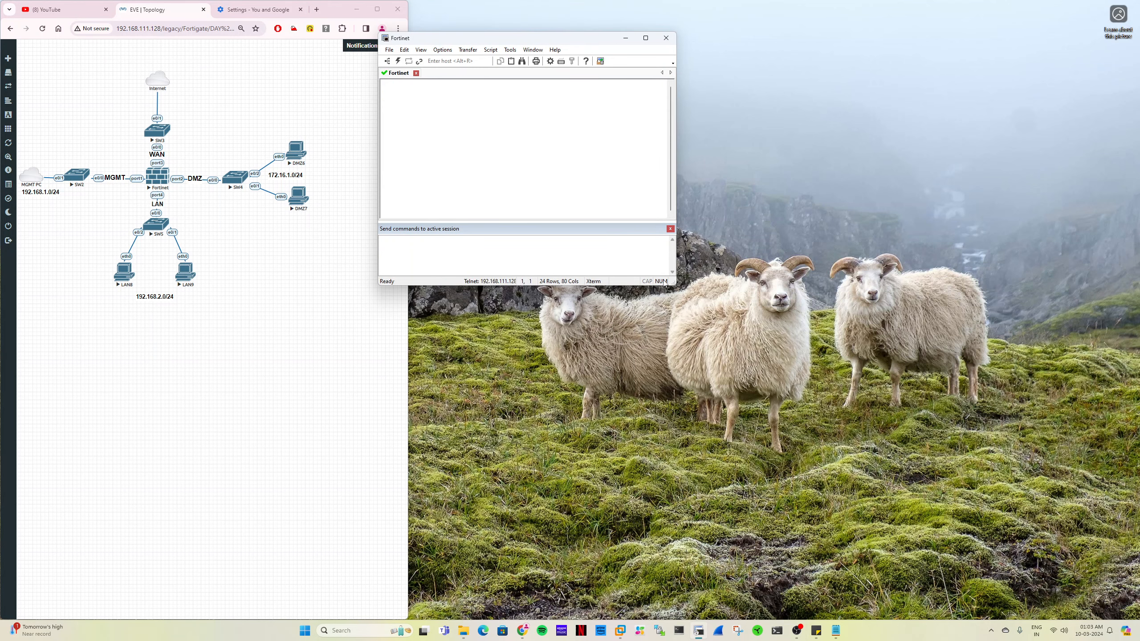
pyautogui.moveTo(674, 284); pyautogui.dragTo(775, 449)
# - Log in to the FortiGate console as admin, leaving the password blank
pyautogui.press('Return')
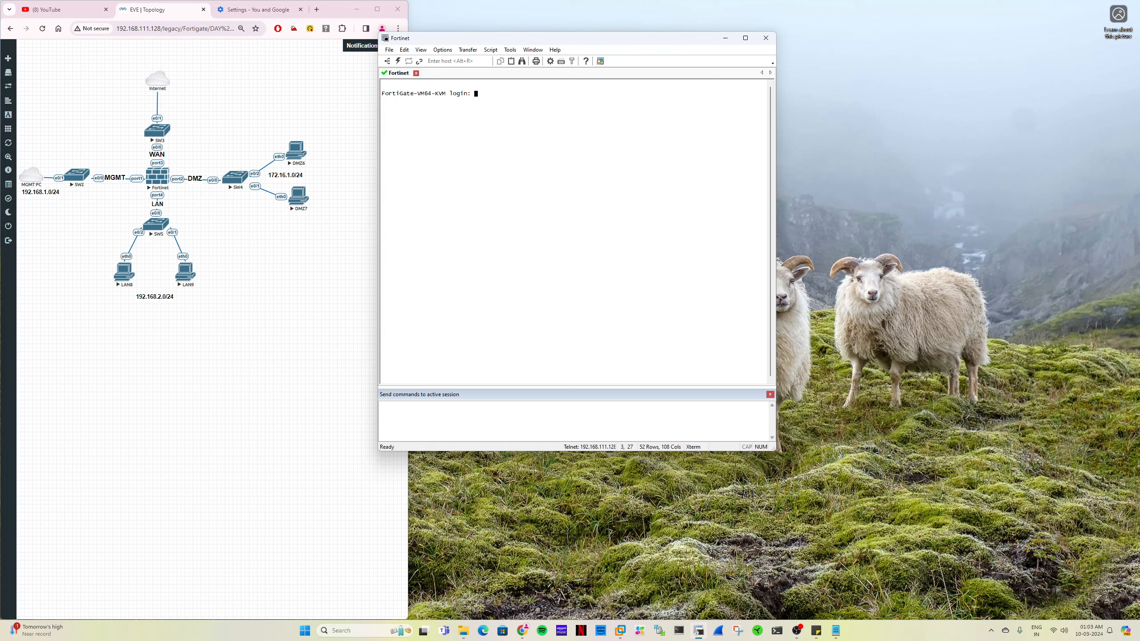
pyautogui.write('admin')
pyautogui.press('Return')
# - Set and confirm a new password for the FortiGate admin account
pyautogui.press('Return')
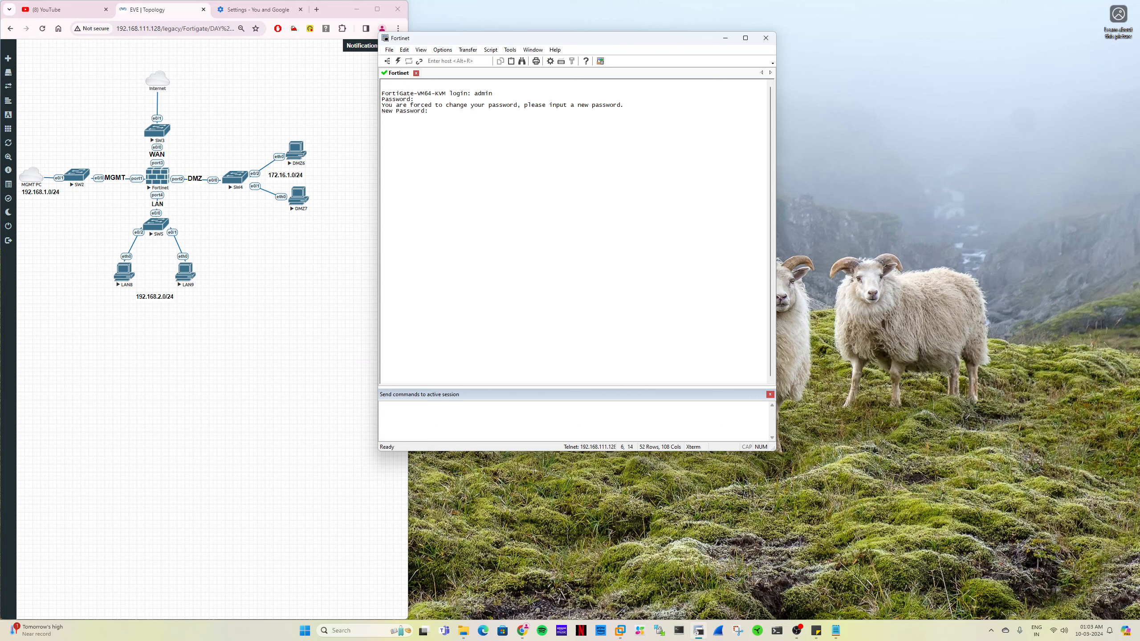
pyautogui.write('admin')
pyautogui.press('Return')
pyautogui.write('admin')
pyautogui.press('Return')
# - Enter the system interface configuration and show the settings of all interfaces
pyautogui.write('config syustem')
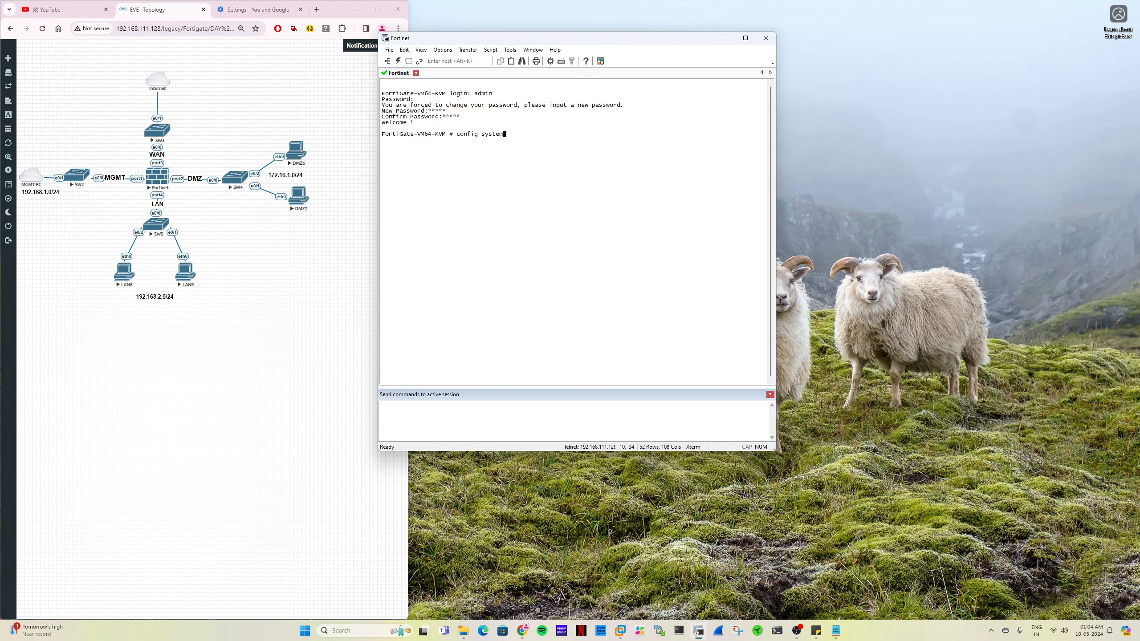
pyautogui.write(' interface')
pyautogui.press('Return')
pyautogui.write('show')
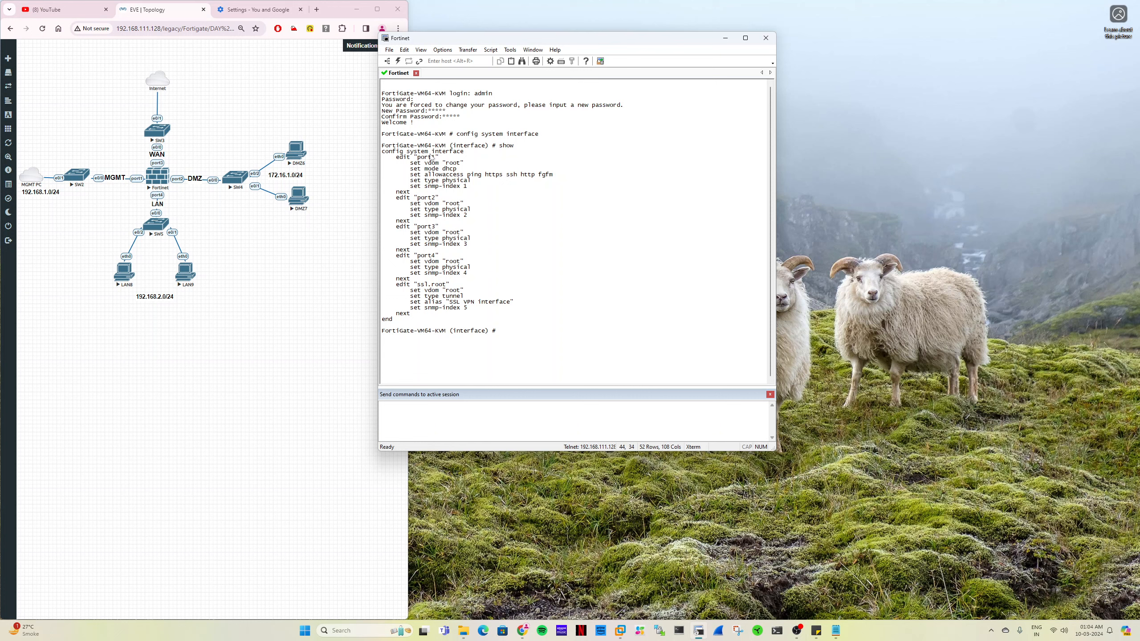
# - Edit port1 in the interface configuration and set its addressing mode to static
pyautogui.write('edit port1')
pyautogui.press('Return')
pyautogui.moveTo(396, 157); pyautogui.dragTo(438, 170)
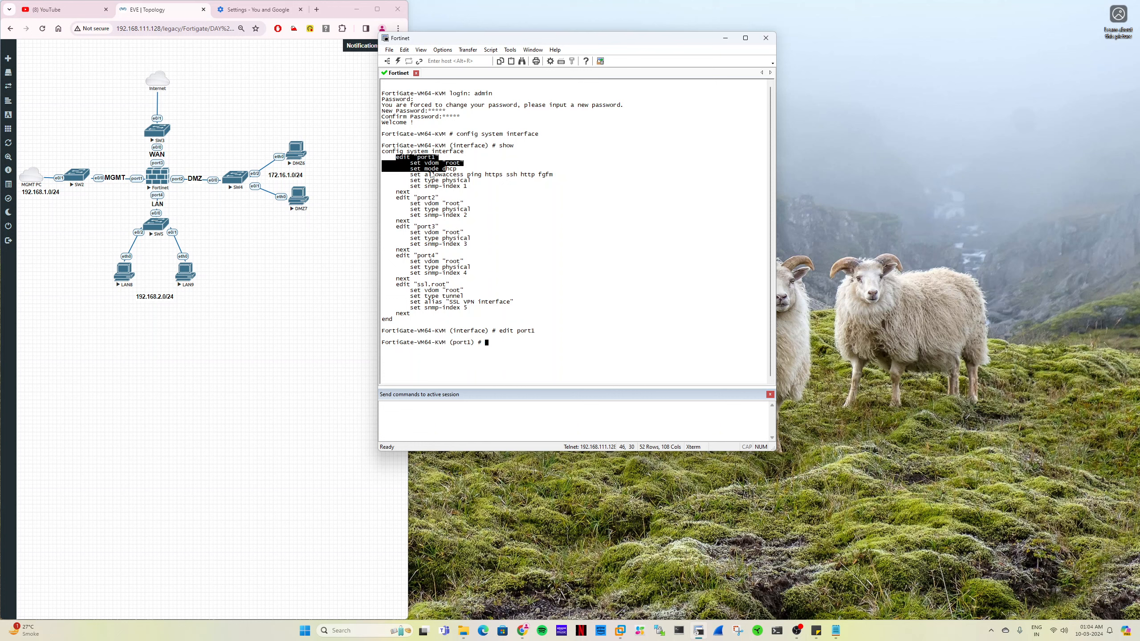
pyautogui.click(431, 174)
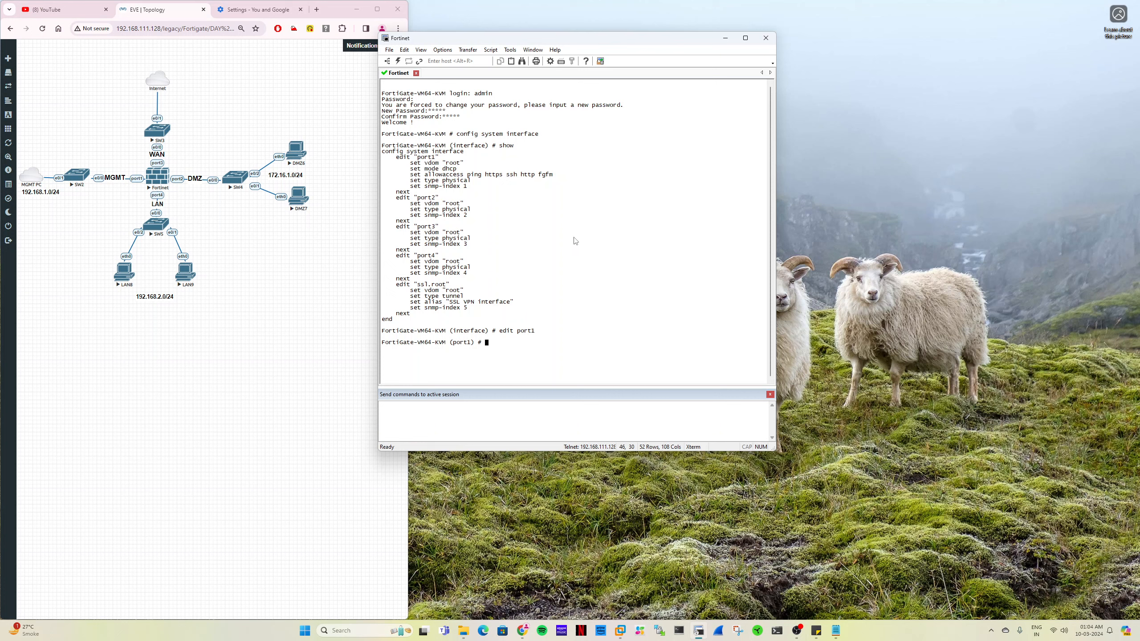
pyautogui.write('et mode static')
pyautogui.press('Return')
# - Assign port1 the IP address 192.168.1.10 with netmask 255.255.255.0
pyautogui.write('set ip 192.168.1.1')
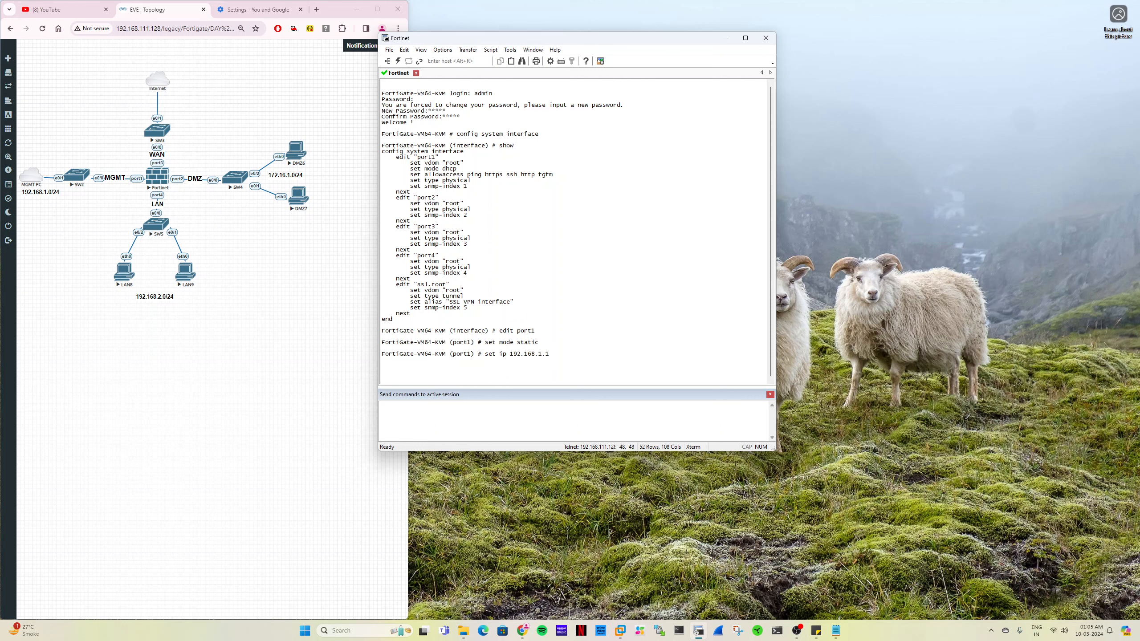
pyautogui.write('0 2555.255.255.0')
pyautogui.press('Return')
# - Allow ping, https, http, ssh and fgfm access on port1 and end the interface configuration
pyautogui.write('set allowaccess ')
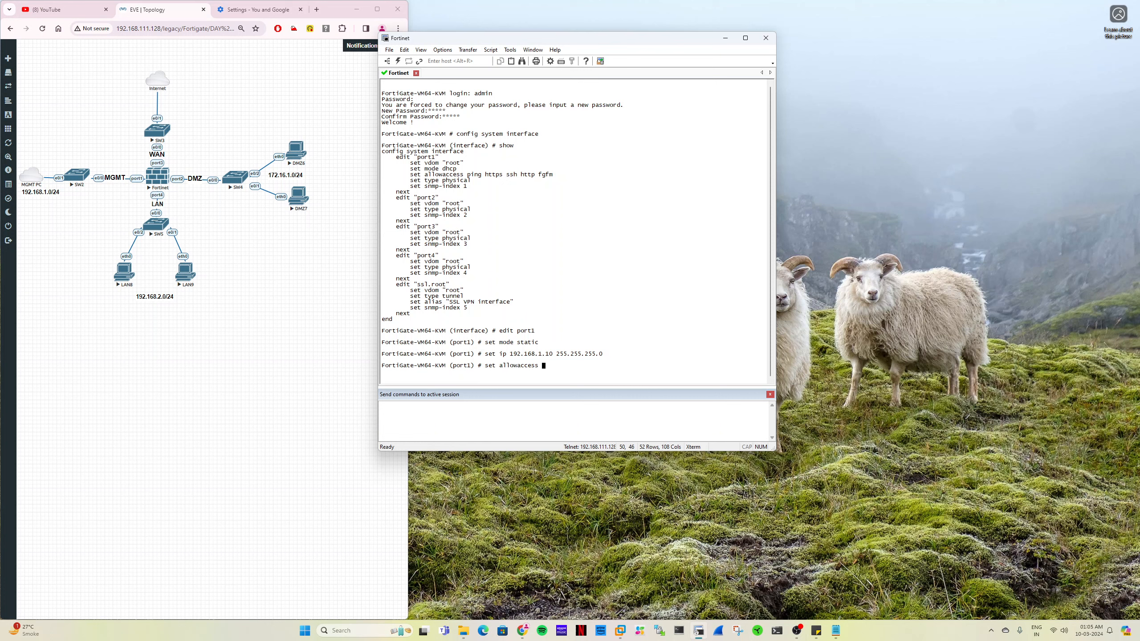
pyautogui.write('ping https https')
pyautogui.press('BackSpace')
pyautogui.press('BackSpace')
pyautogui.write('ssh fgfm')
pyautogui.press('Return')
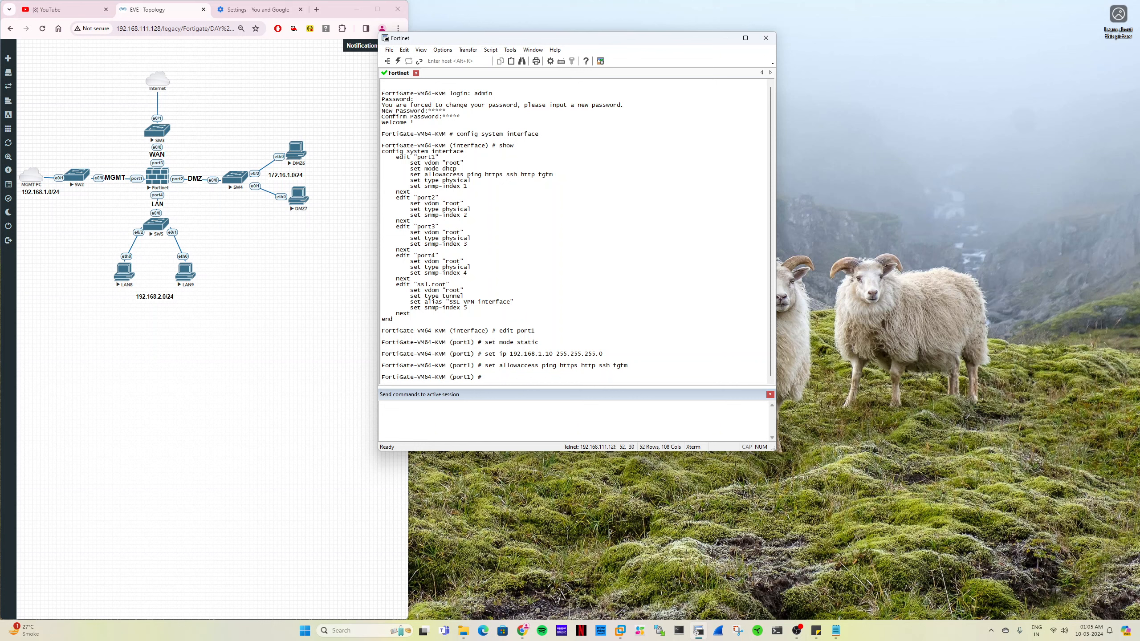
pyautogui.write('end')
pyautogui.press('Return')
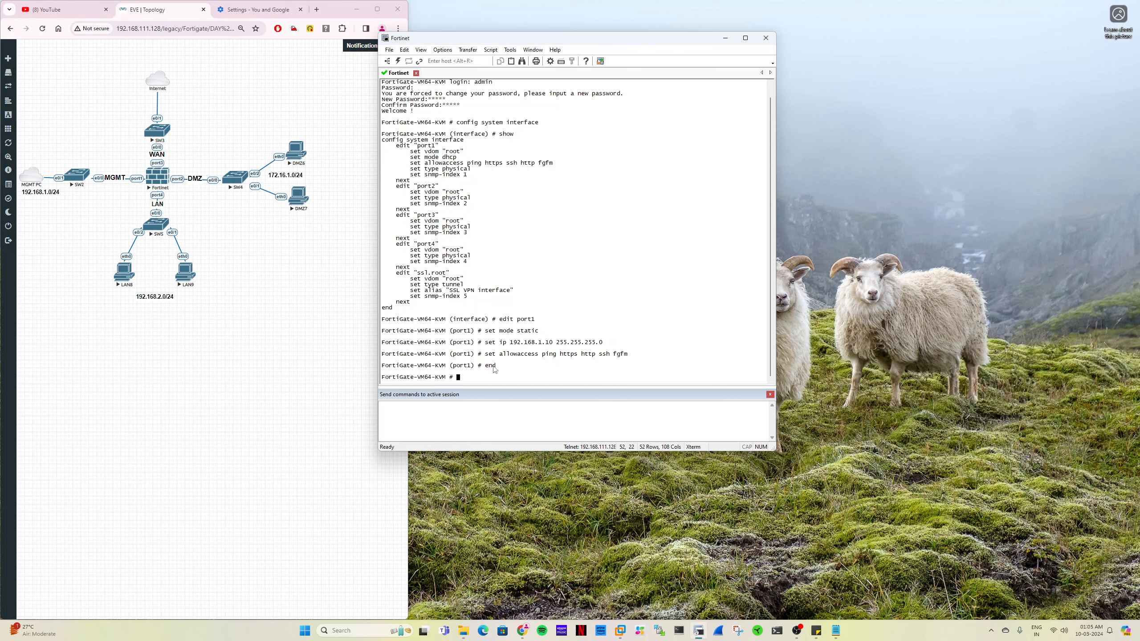
# - Show the system interface configuration to review the port1 settings
pyautogui.write('show system interface')
pyautogui.press('Return')
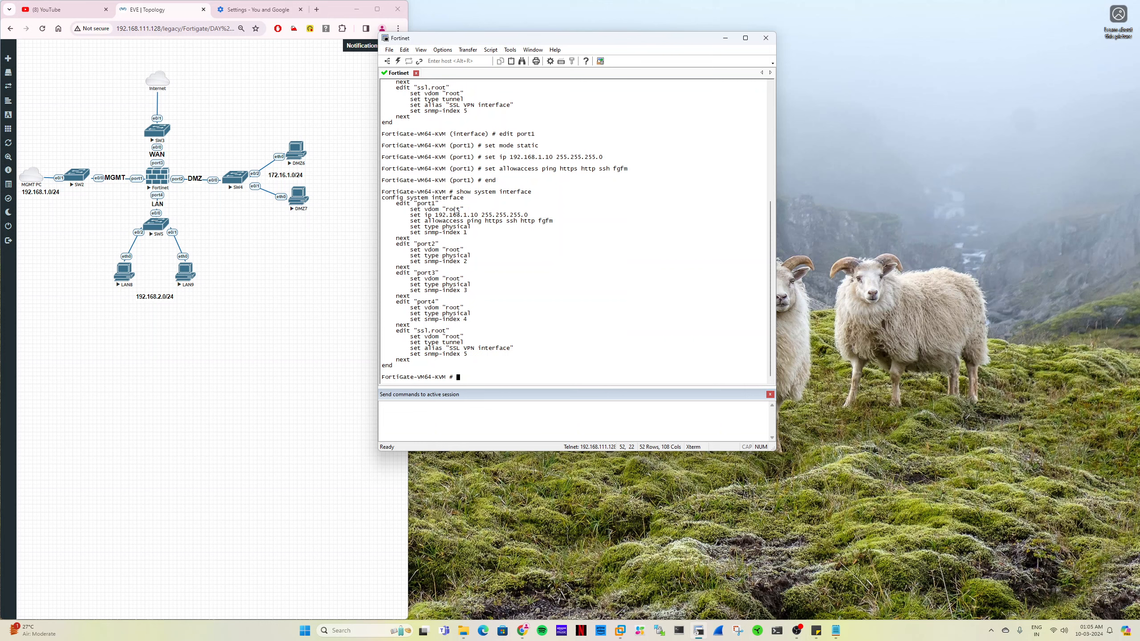
# - Open the Windows Network Connections and check the IP details of the Cloud VMnet2 adapter
pyautogui.press('super+r')
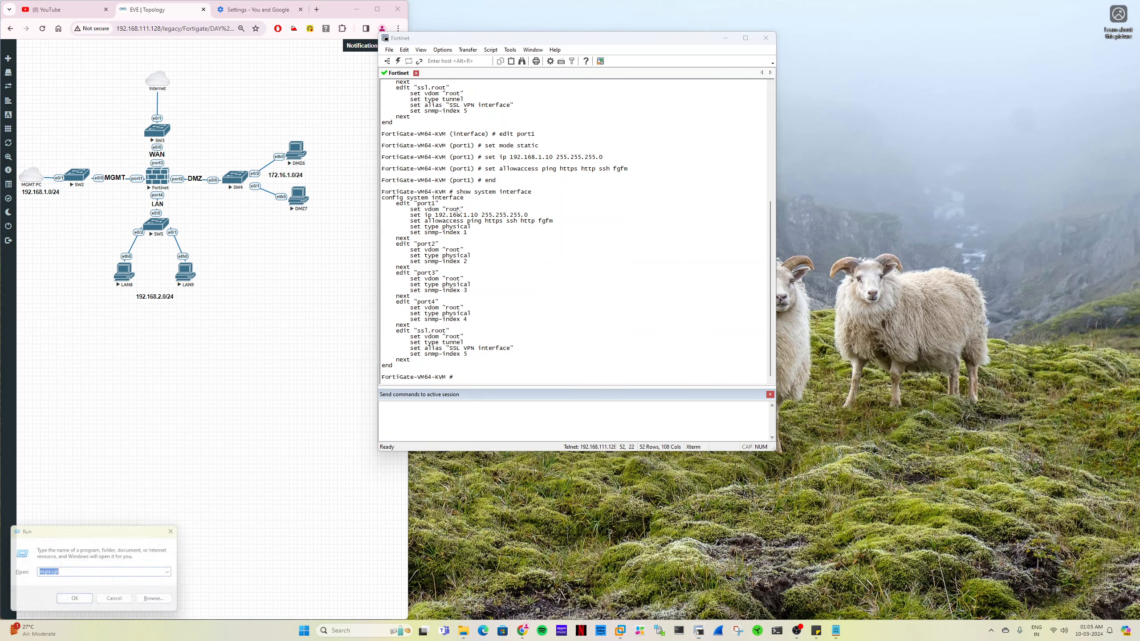
pyautogui.press('Return')
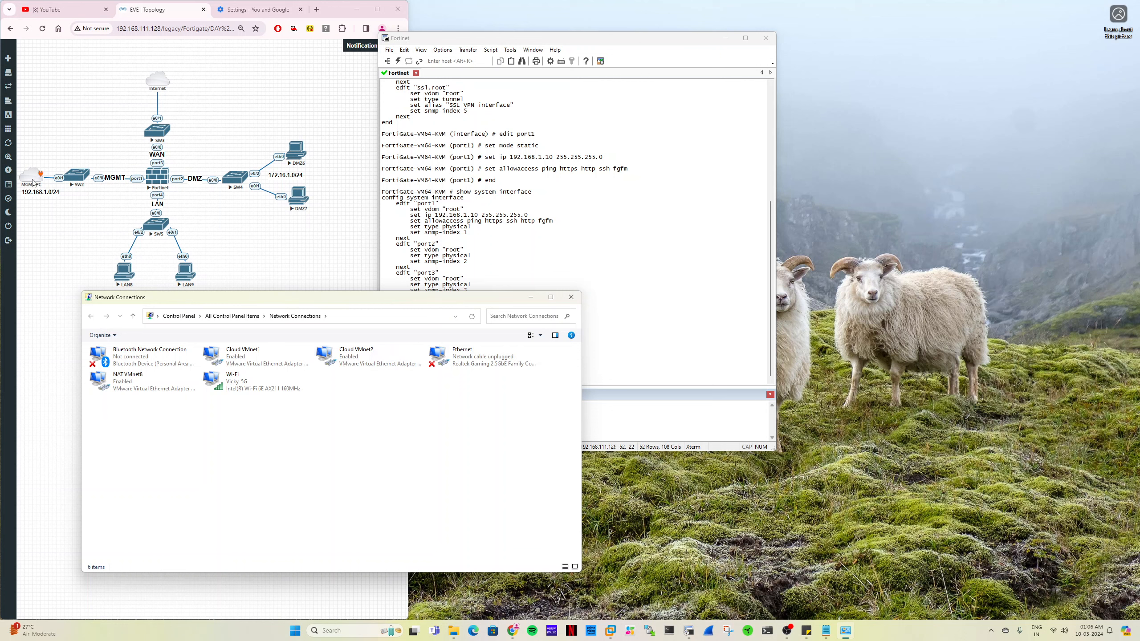
pyautogui.doubleClick(372, 359)
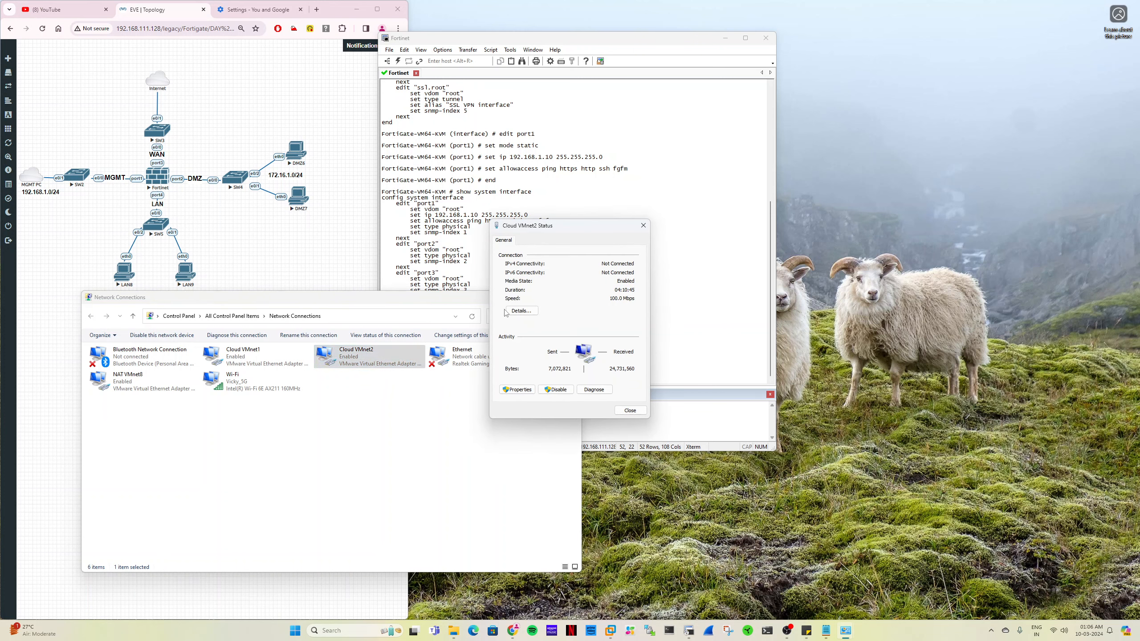
pyautogui.moveTo(538, 228); pyautogui.dragTo(512, 295)
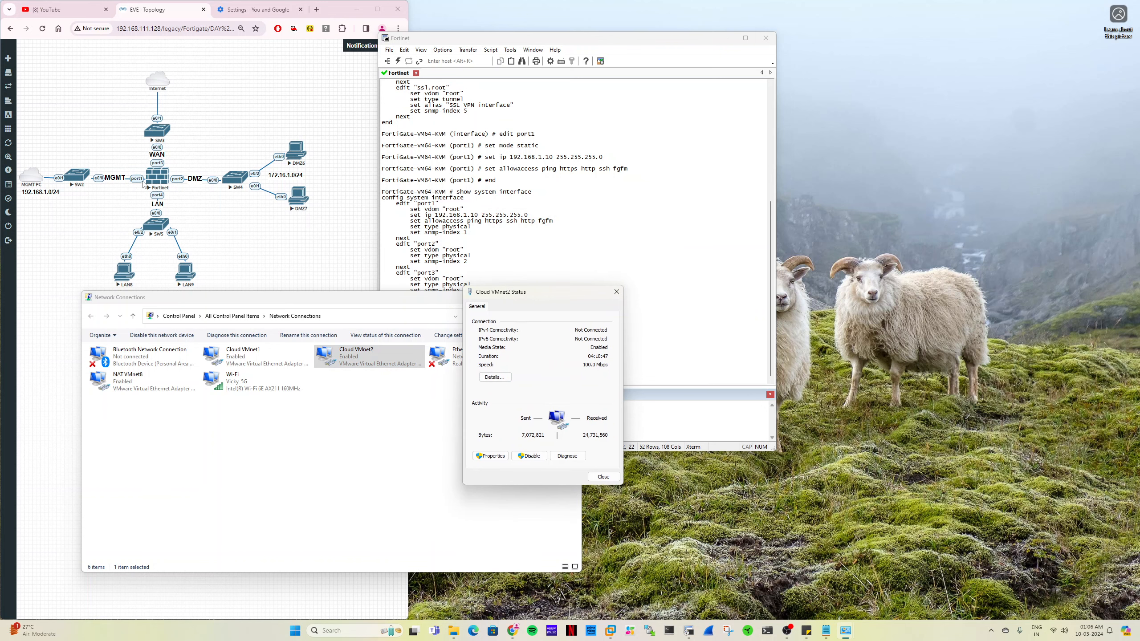
pyautogui.click(501, 378)
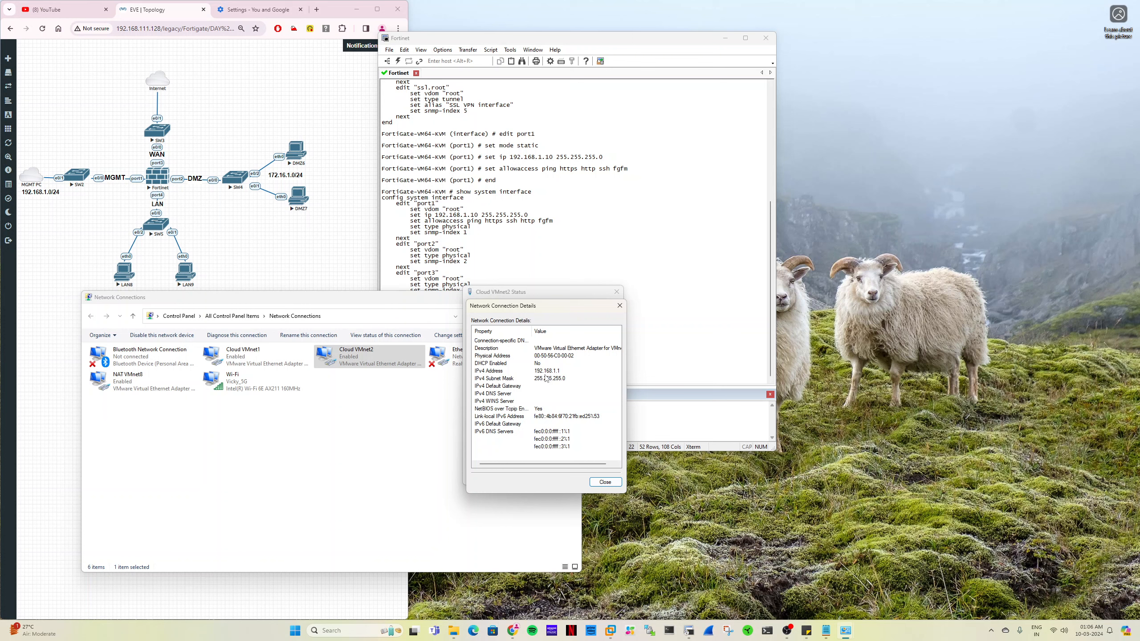
pyautogui.click(595, 483)
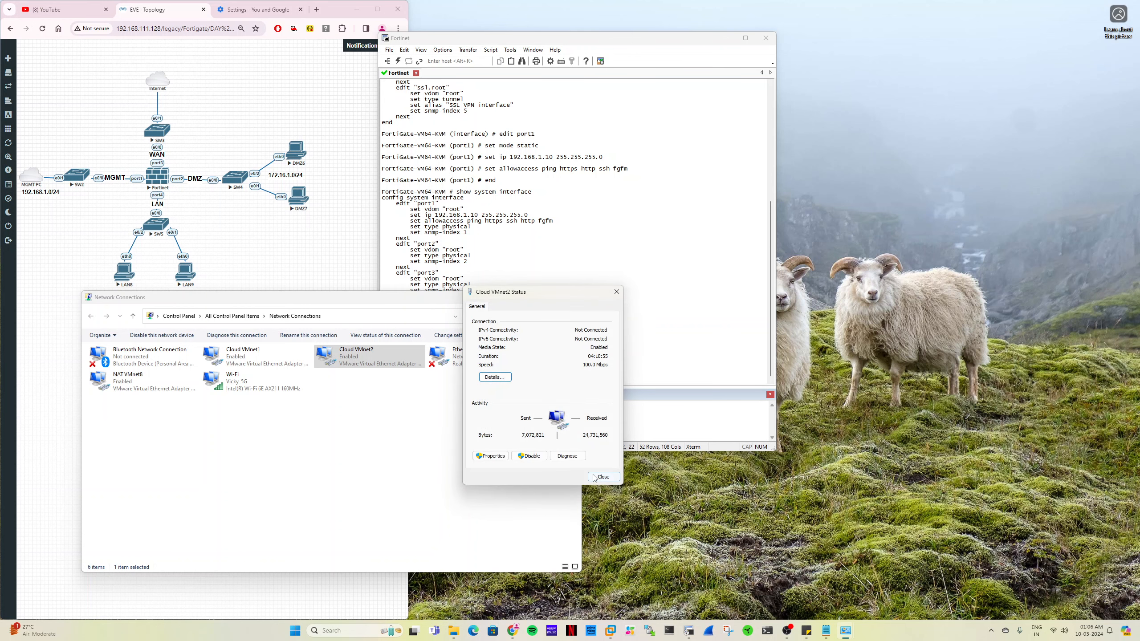
pyautogui.click(593, 476)
# - Ping 192.168.1.1 from the FortiGate console in SecureCRT, and stop the ping after a few replies
pyautogui.click(636, 315)
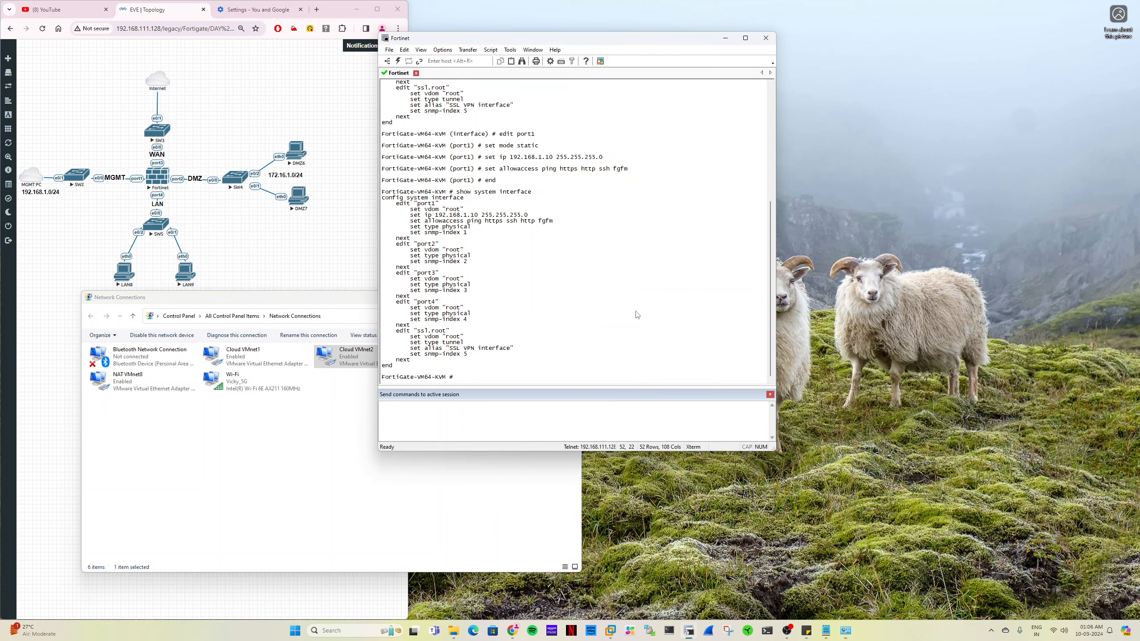
pyautogui.write('execute ping 192.168.1.1')
pyautogui.press('Return')
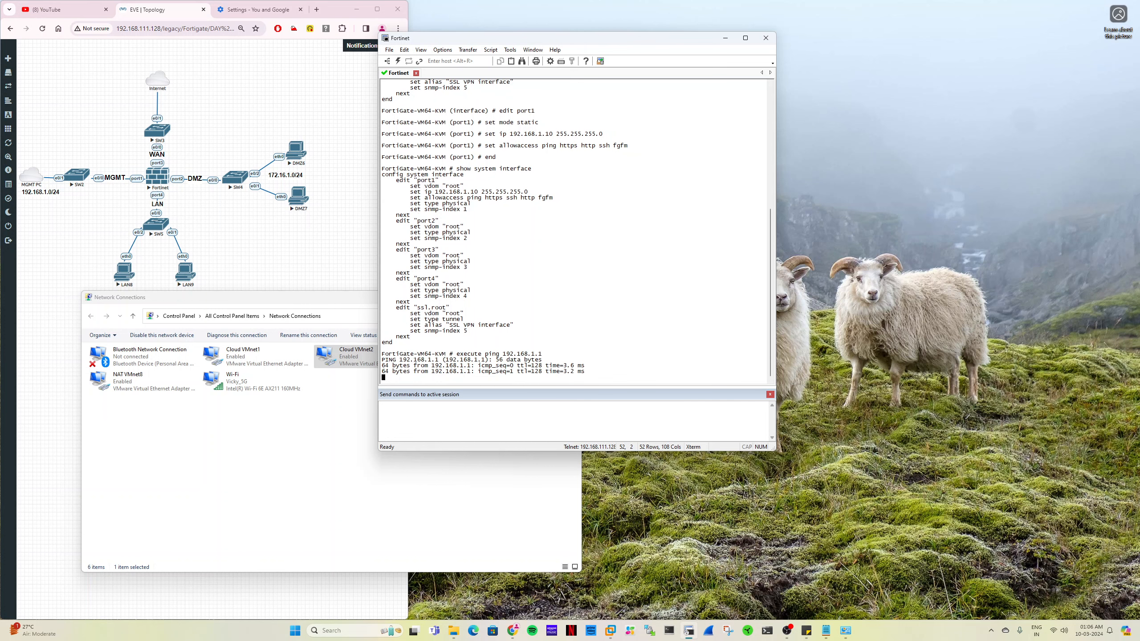
pyautogui.hotkey('ctrl', 'z')
pyautogui.hotkey('ctrl', 'x')
pyautogui.hotkey('ctrl', 'c')
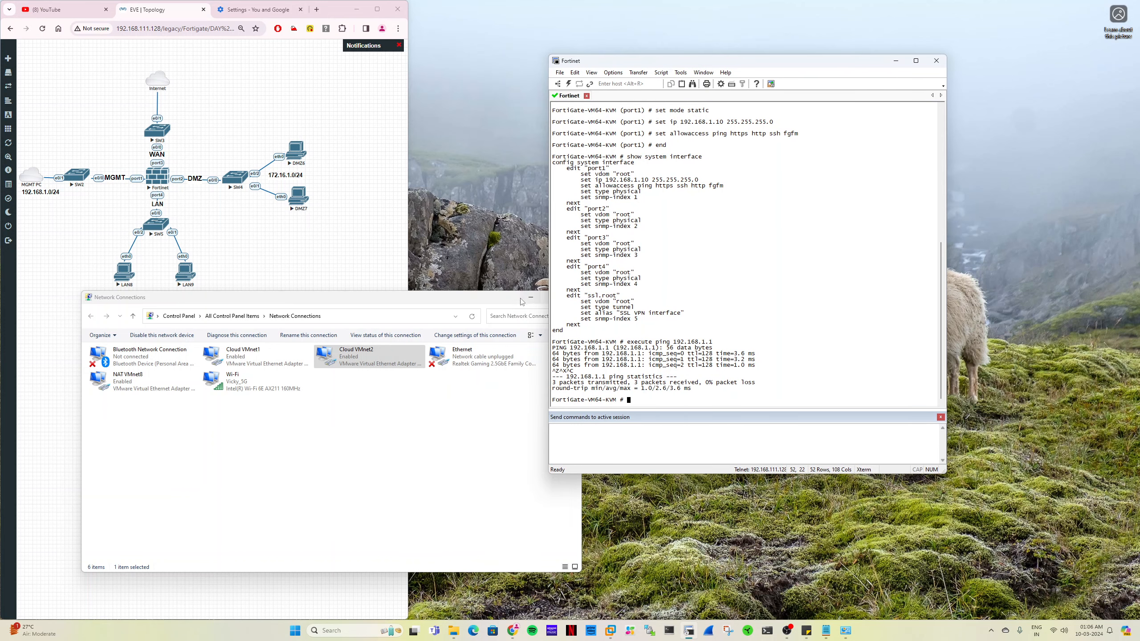
# - Minimize Network Connections, detach Chrome's Settings tab into its own window and load 192.168.1.10 there
pyautogui.click(530, 297)
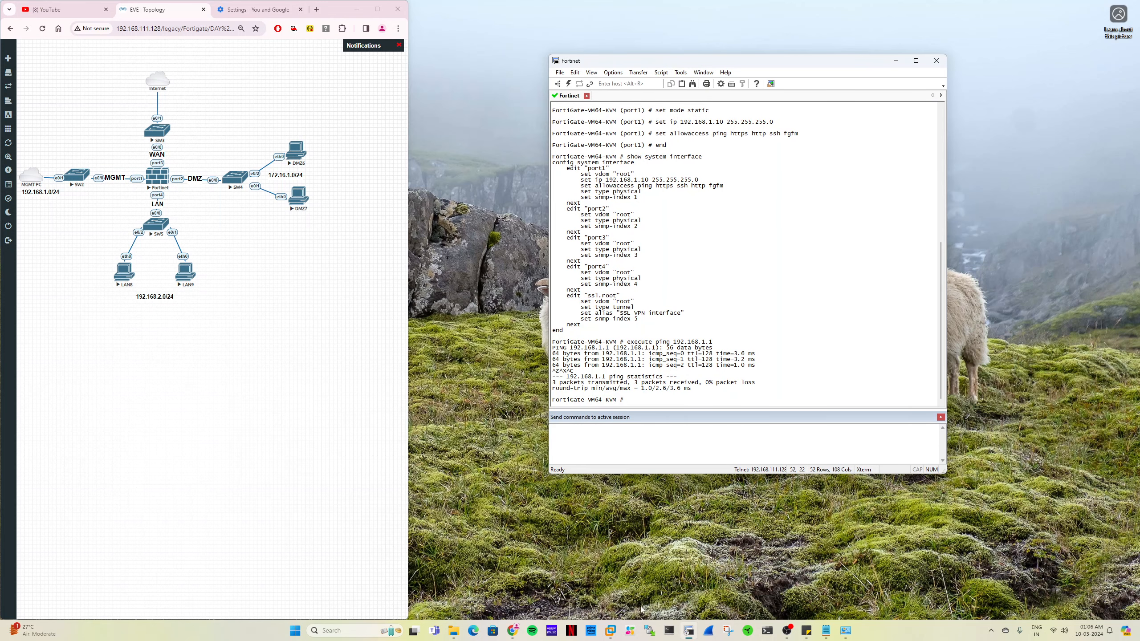
pyautogui.click(517, 631)
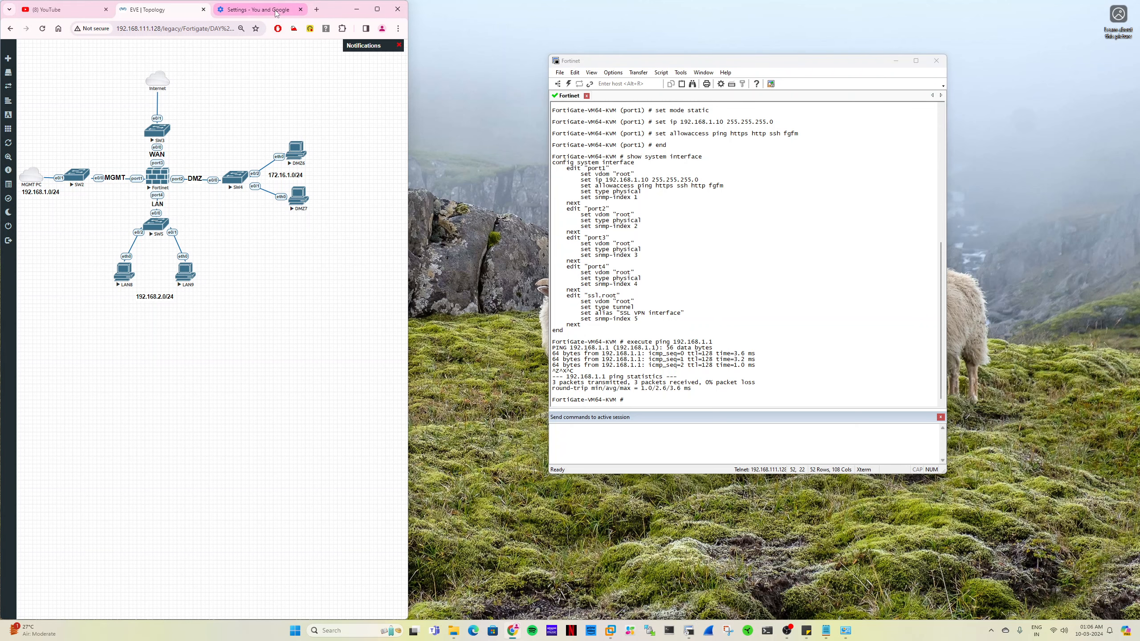
pyautogui.moveTo(258, 10); pyautogui.dragTo(558, 26)
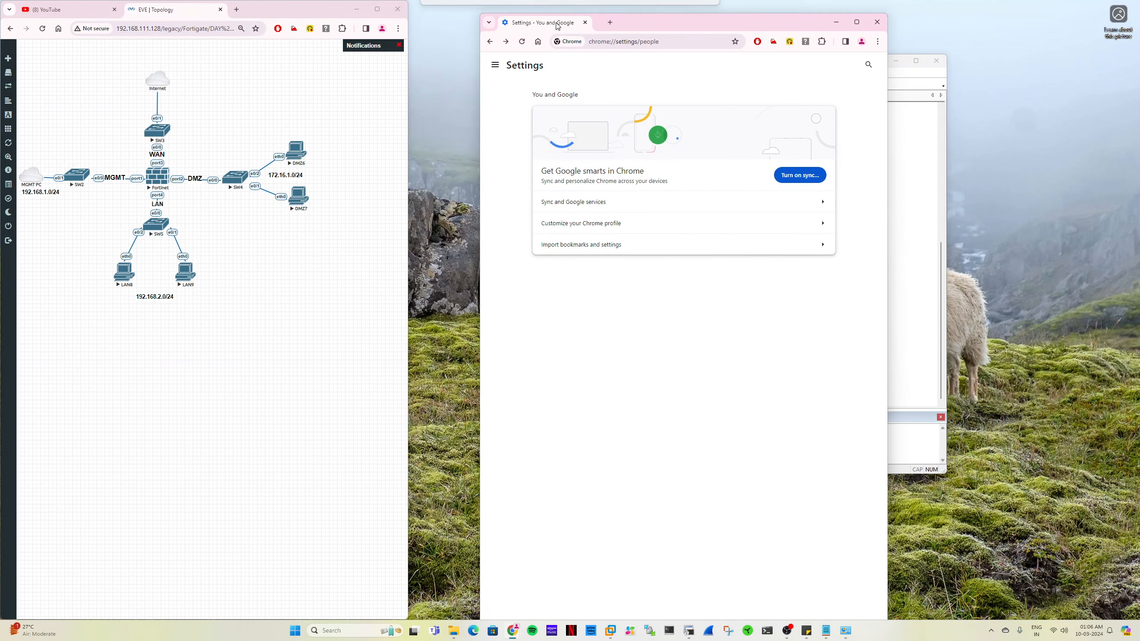
pyautogui.click(639, 45)
pyautogui.write('192.168.1.10')
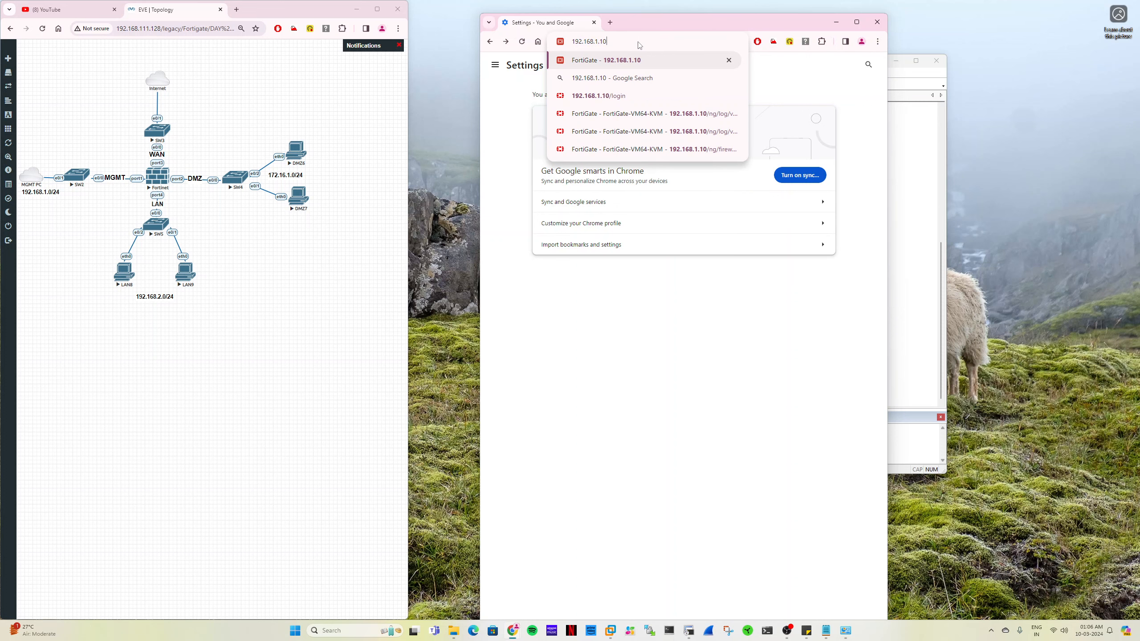
pyautogui.press('Return')
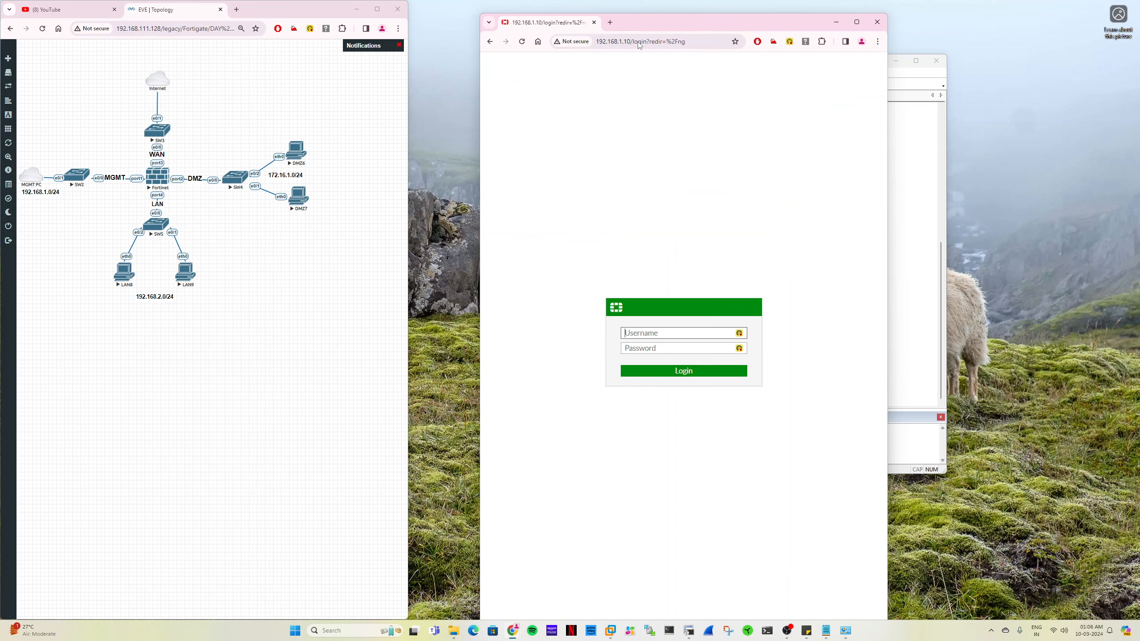
# - Place the FortiGate browser window beside the topology and widen it
pyautogui.moveTo(659, 24); pyautogui.dragTo(597, 18)
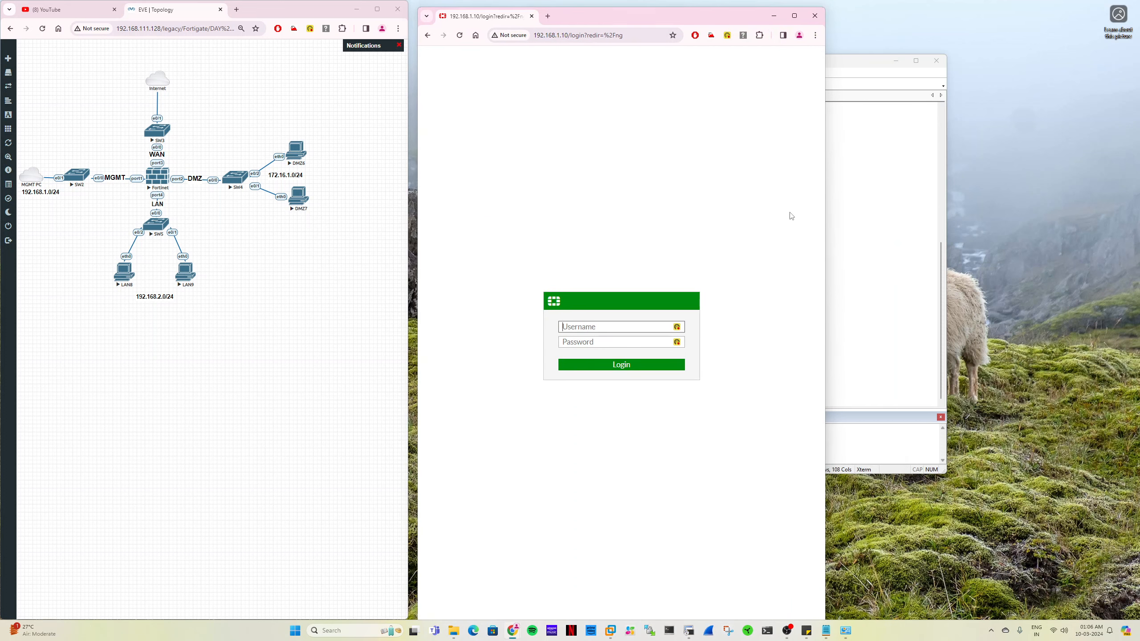
pyautogui.moveTo(825, 246); pyautogui.dragTo(1035, 244)
pyautogui.moveTo(764, 21); pyautogui.dragTo(754, 16)
# - Log in to the FortiGate web interface as admin with the account password
pyautogui.write('admin')
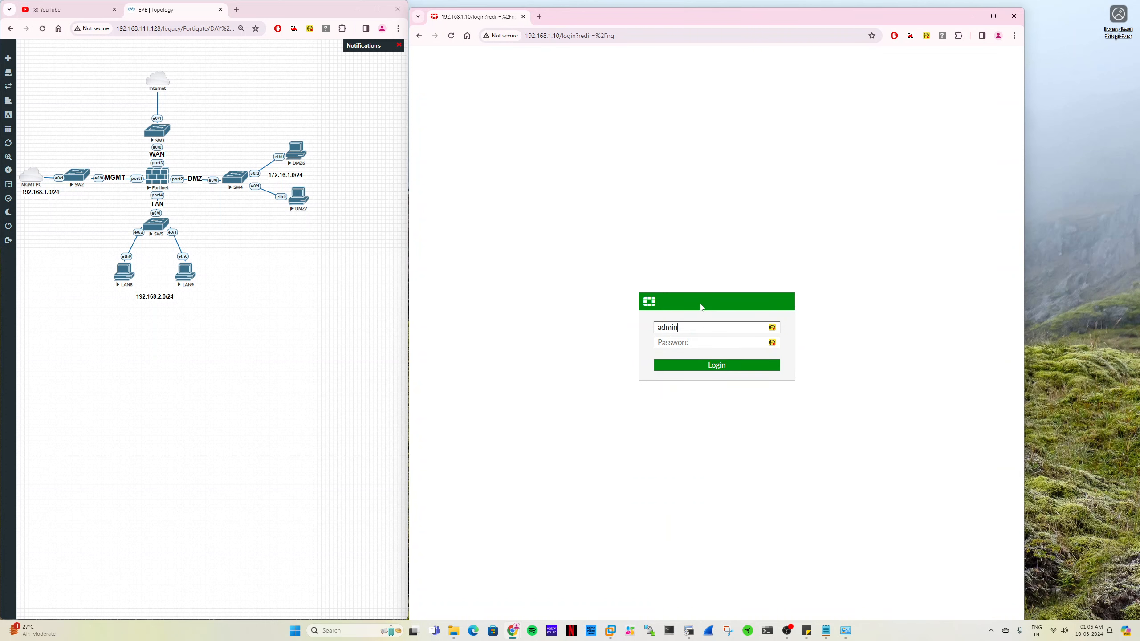
pyautogui.press('Tab')
pyautogui.write('12345')
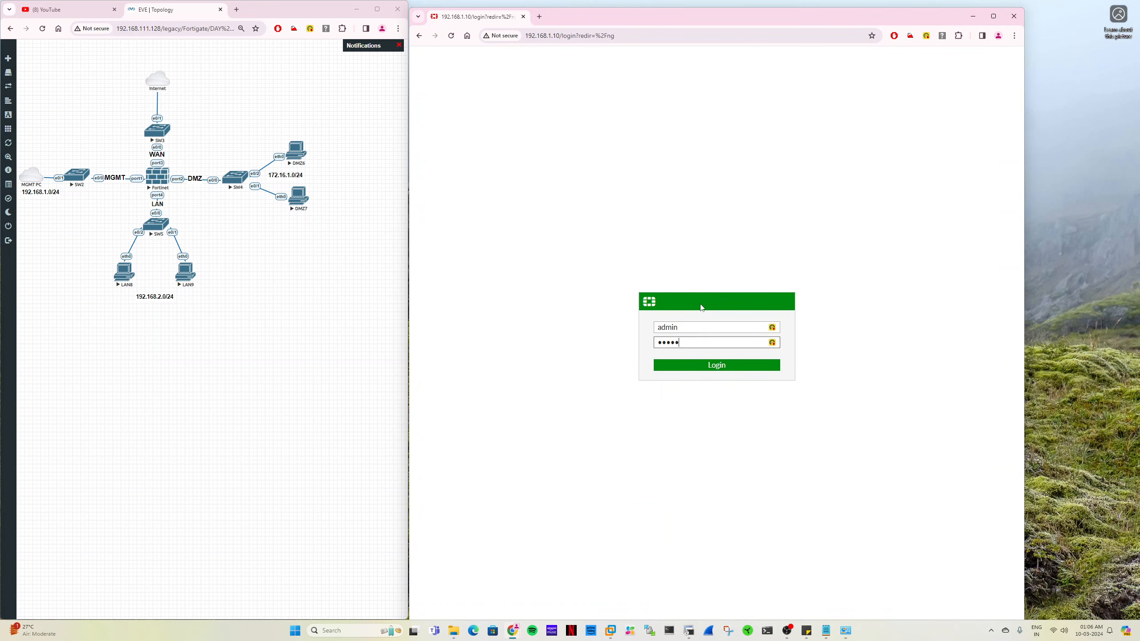
pyautogui.press('Return')
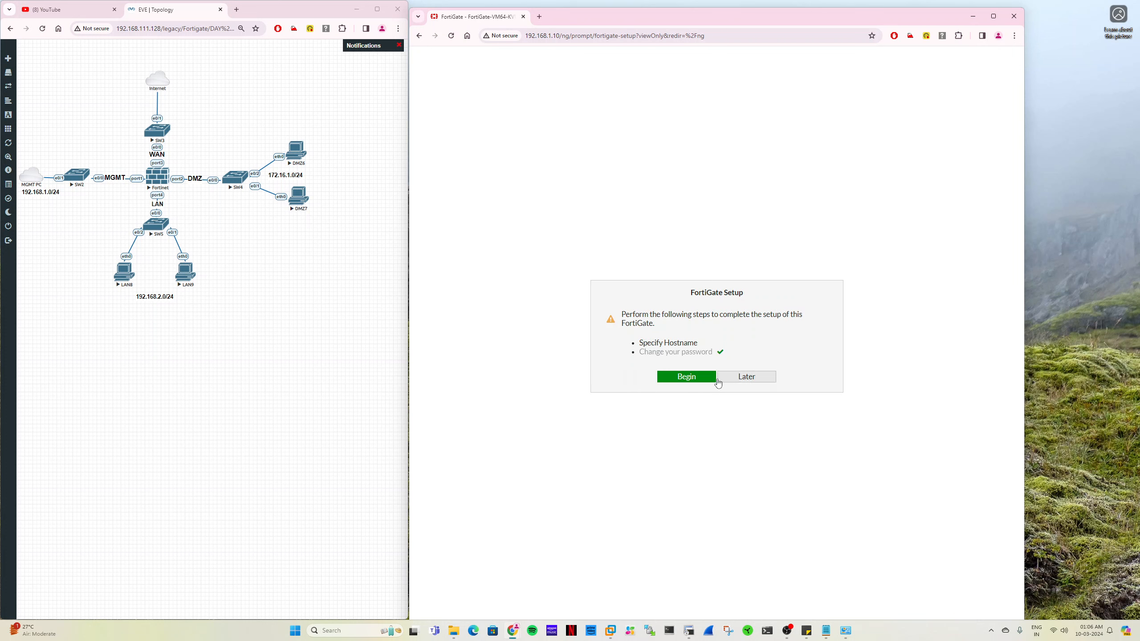
# - Begin the FortiGate setup and complete it using the default hostname
pyautogui.click(708, 383)
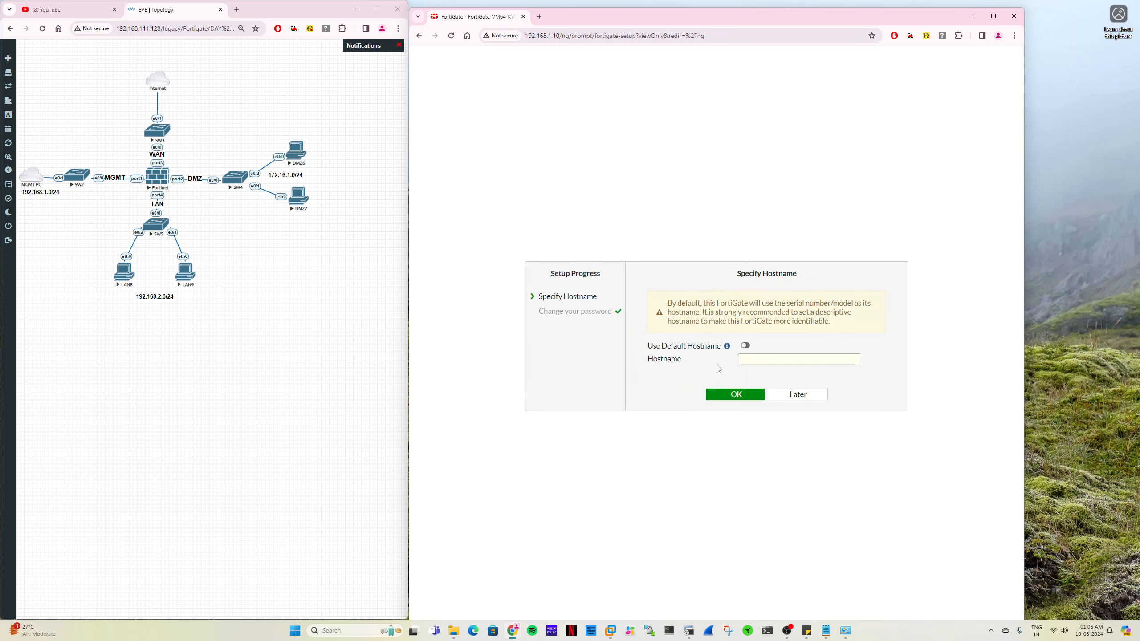
pyautogui.click(745, 346)
pyautogui.click(748, 397)
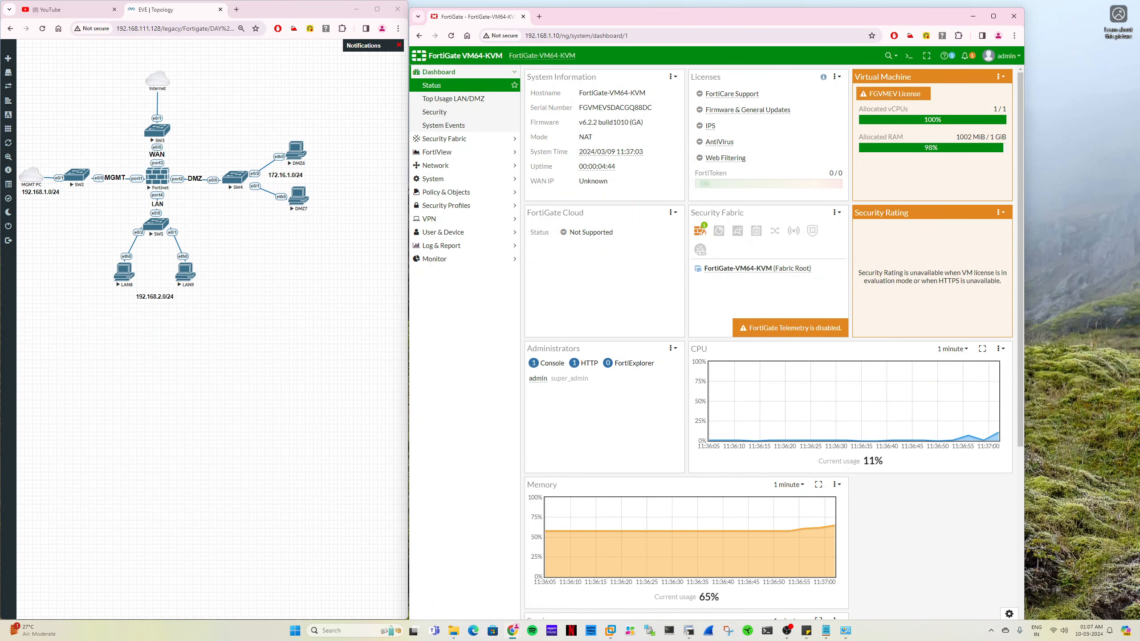
# - Open port1 from the firewall's network interfaces and set its alias to MGMT
pyautogui.moveTo(611, 154)
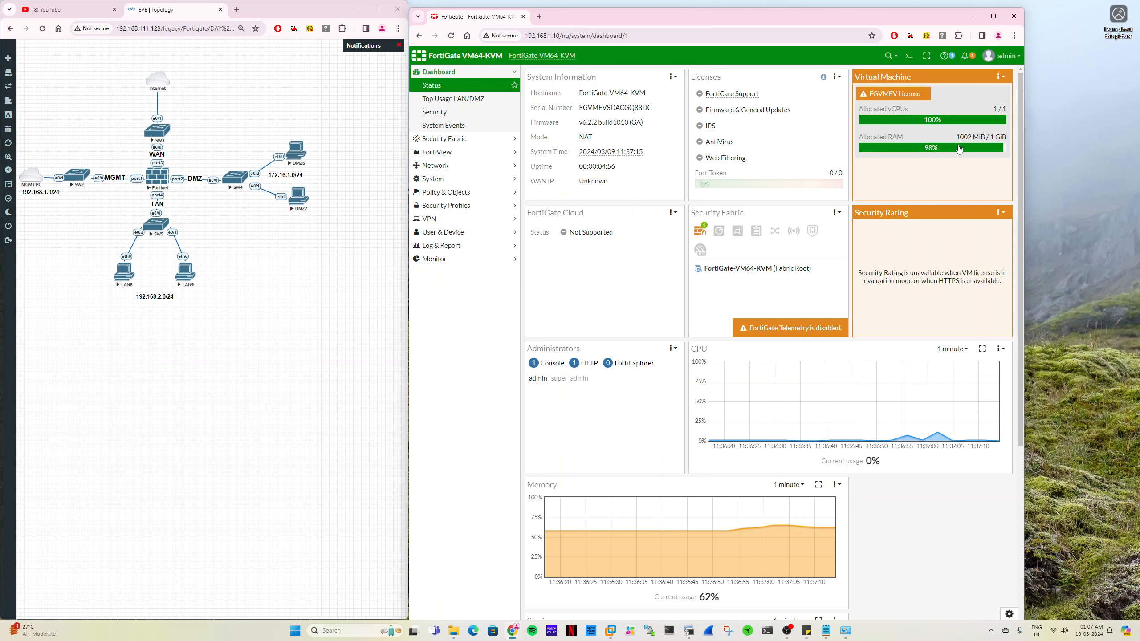
pyautogui.click(459, 166)
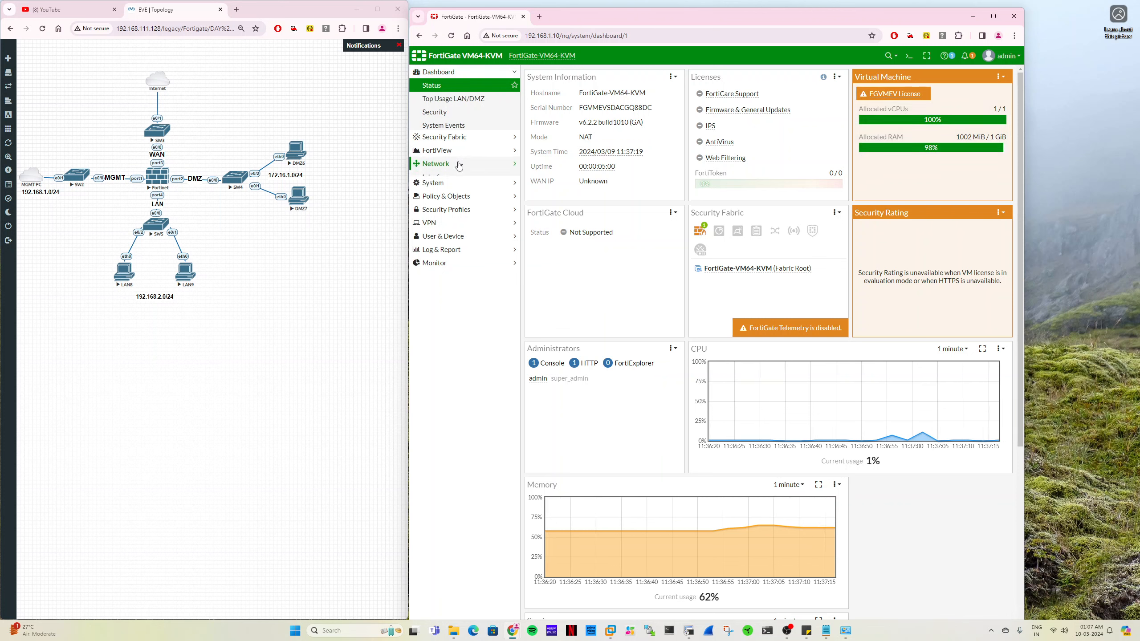
pyautogui.click(451, 128)
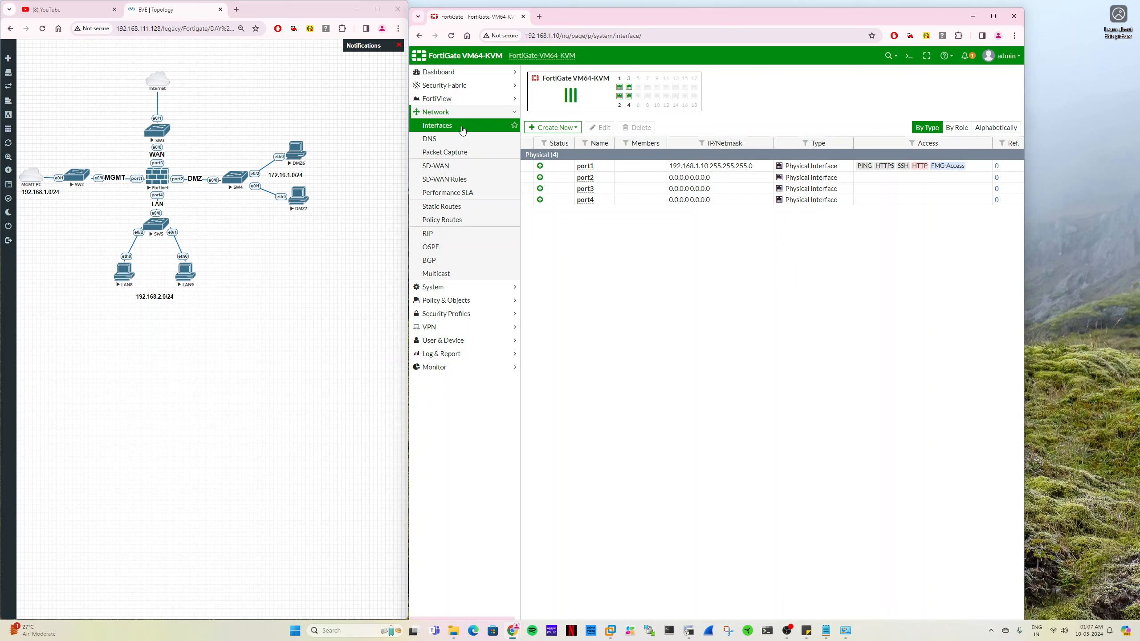
pyautogui.doubleClick(599, 169)
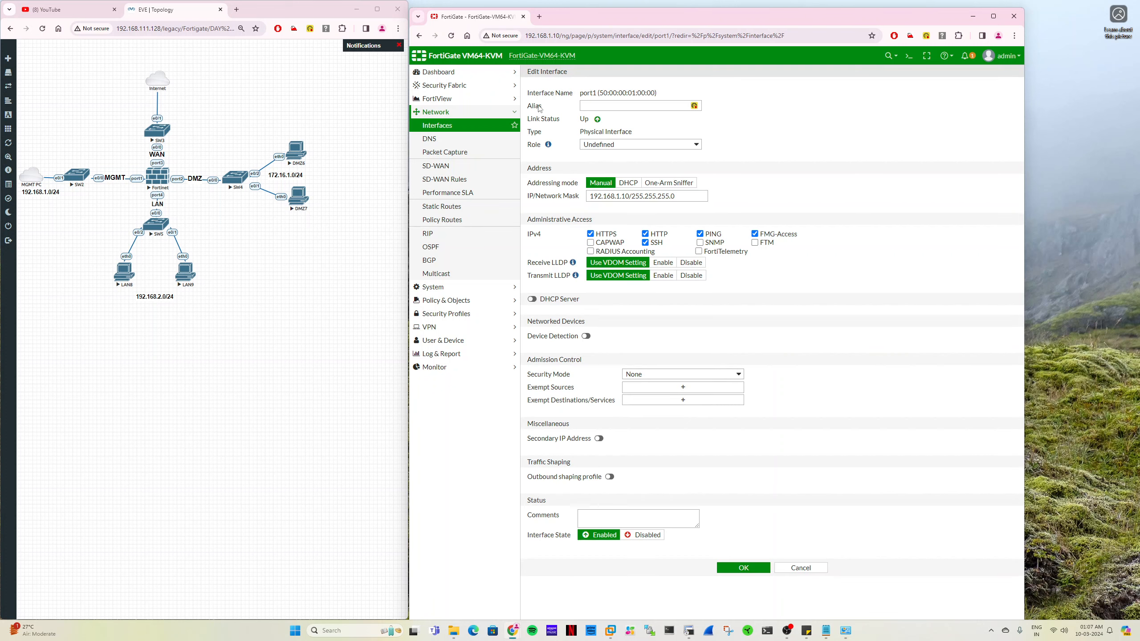
pyautogui.click(600, 106)
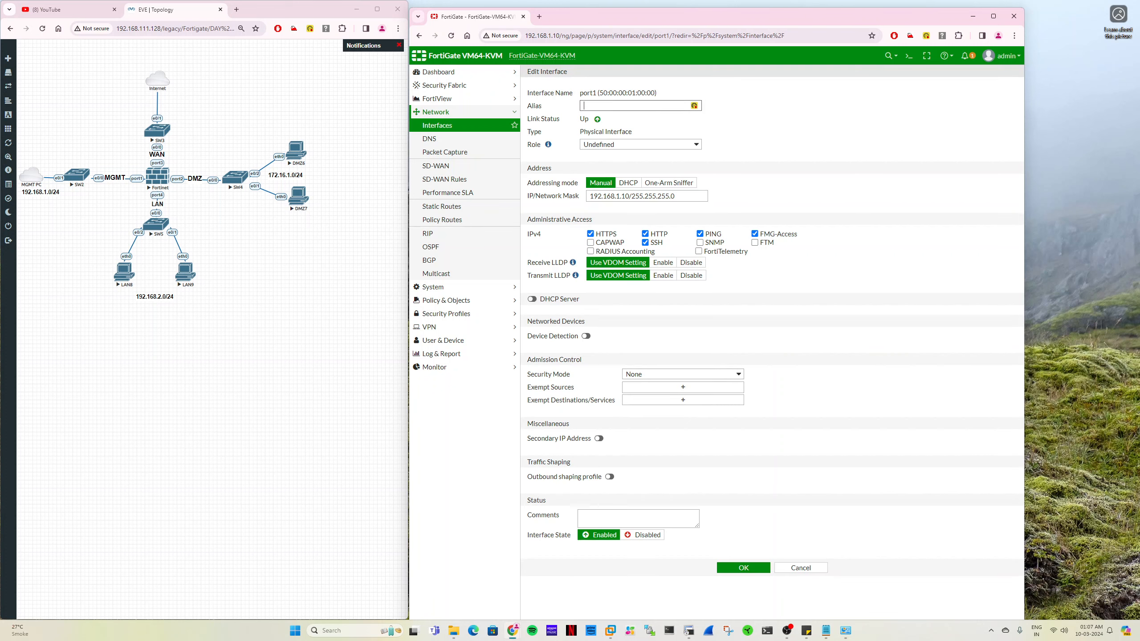
pyautogui.write('MGMT')
# - Switch port1's role to LAN, return it to Undefined and save the interface
pyautogui.click(622, 144)
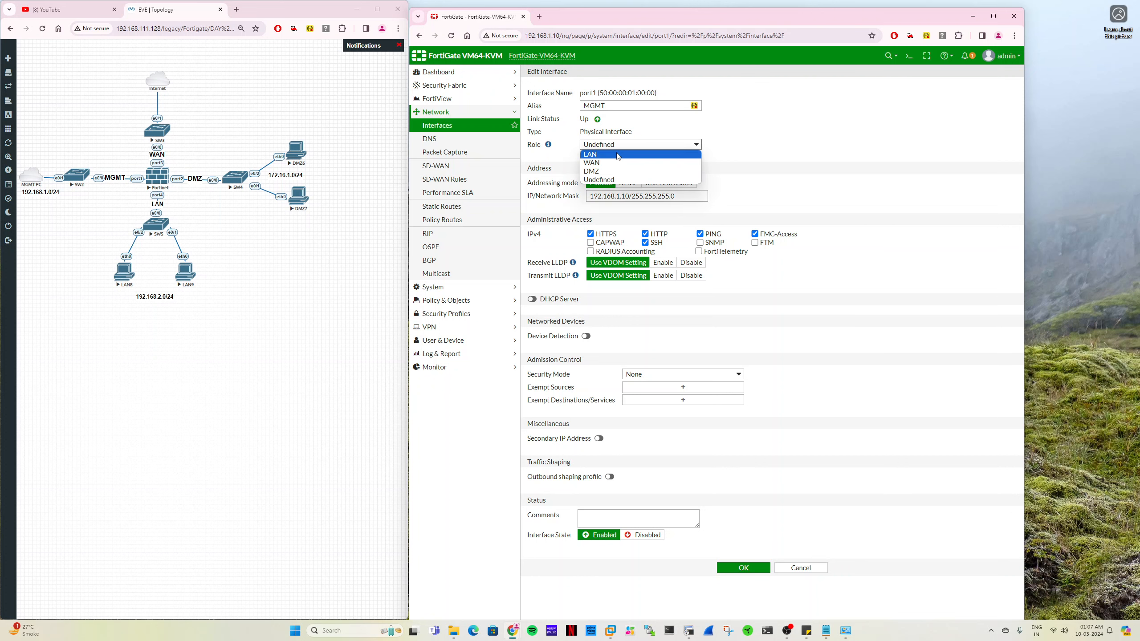
pyautogui.click(701, 155)
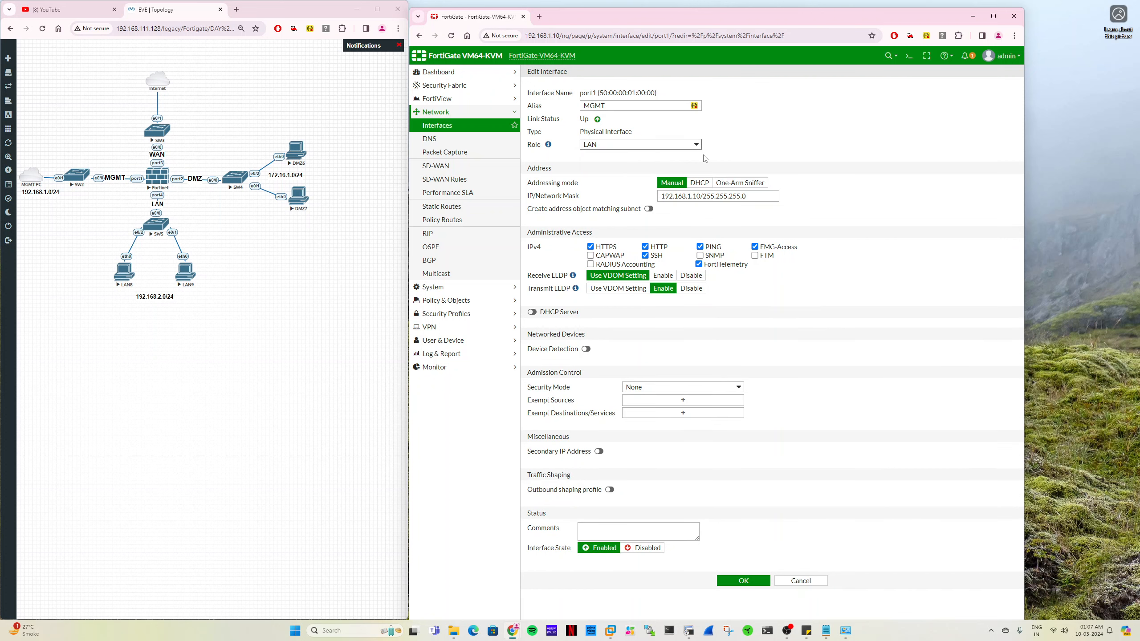
pyautogui.click(655, 145)
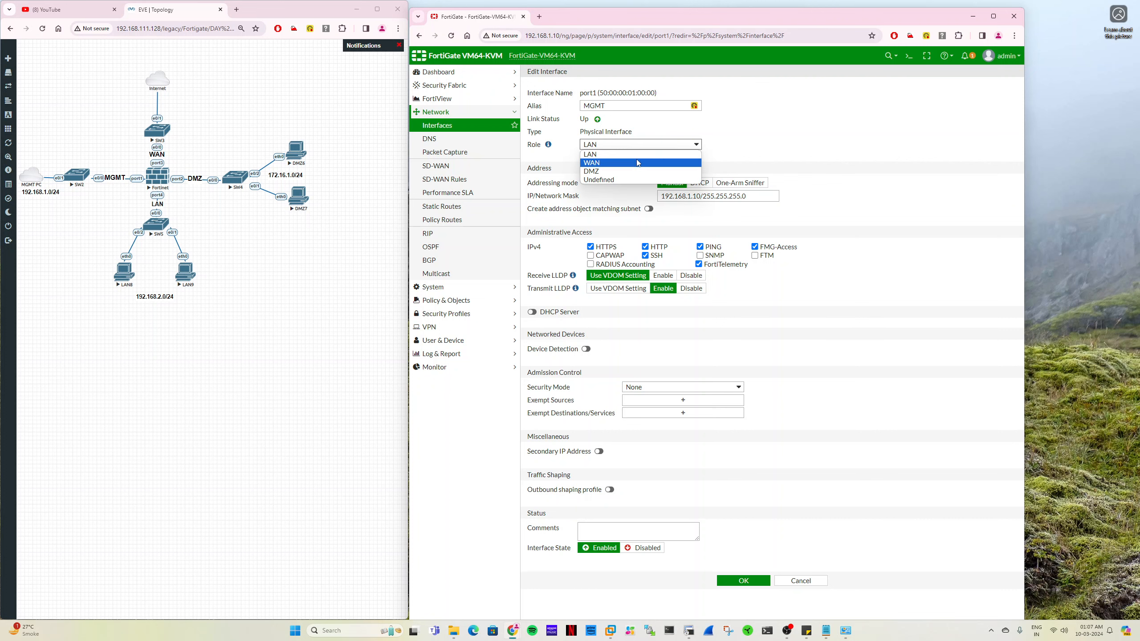
pyautogui.click(629, 180)
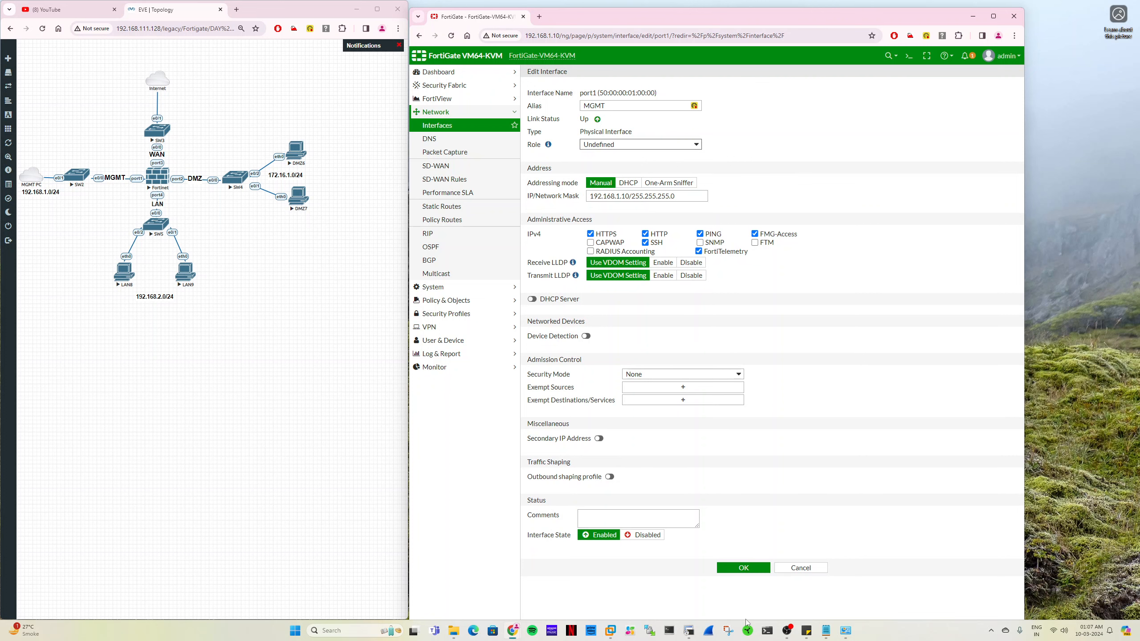
pyautogui.click(757, 568)
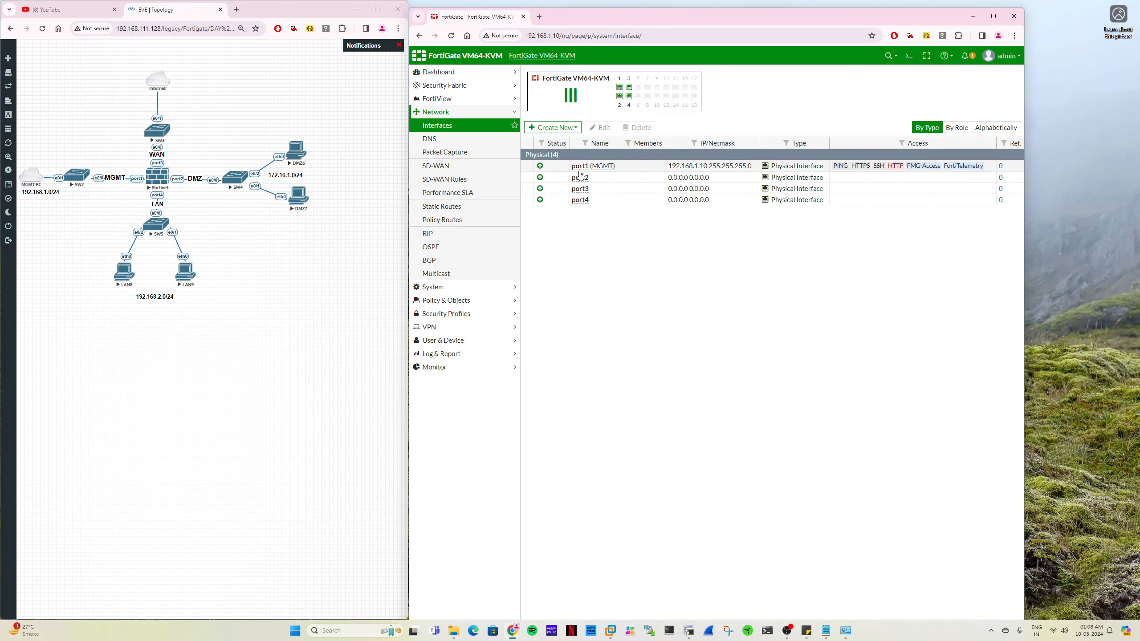
# - Open port2 for editing, set its alias to DMZ and assign it the DMZ role
pyautogui.doubleClick(603, 182)
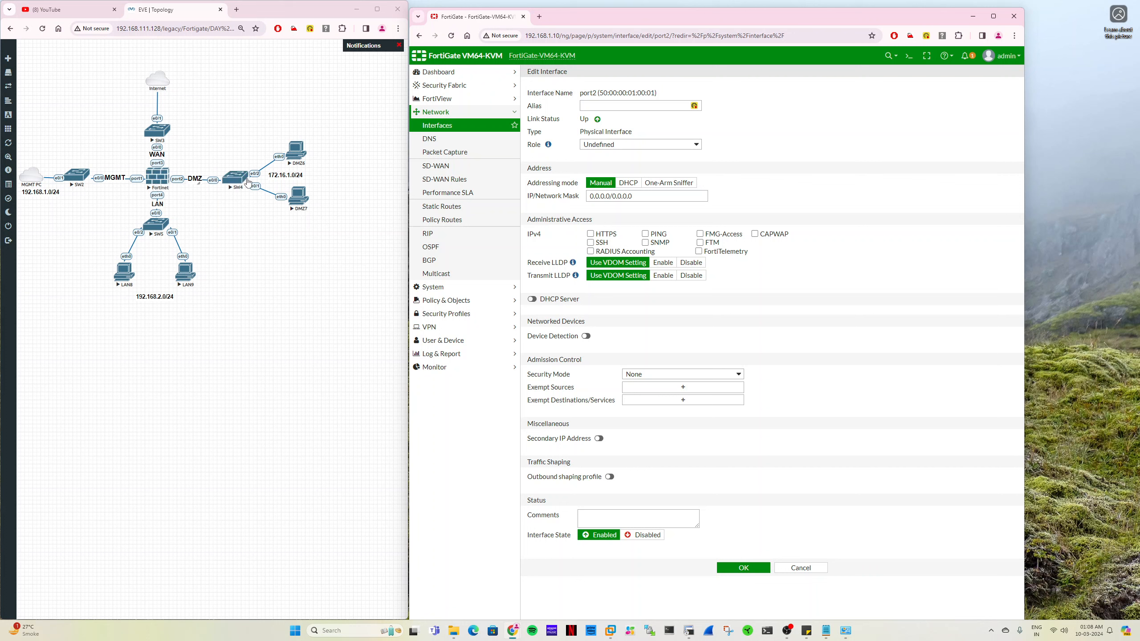
pyautogui.click(615, 106)
pyautogui.write('DMZ')
pyautogui.click(628, 145)
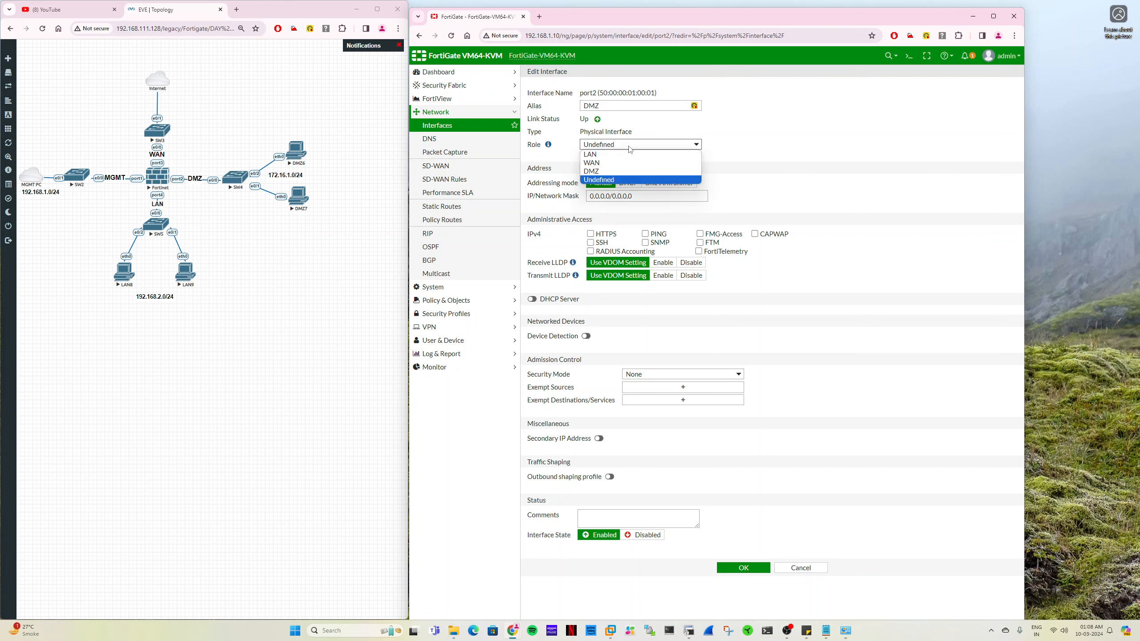
pyautogui.click(627, 171)
# - Give port2 the manual address 172.16.1.10/24, allow PING access and save the interface
pyautogui.click(711, 196)
pyautogui.write('172.16')
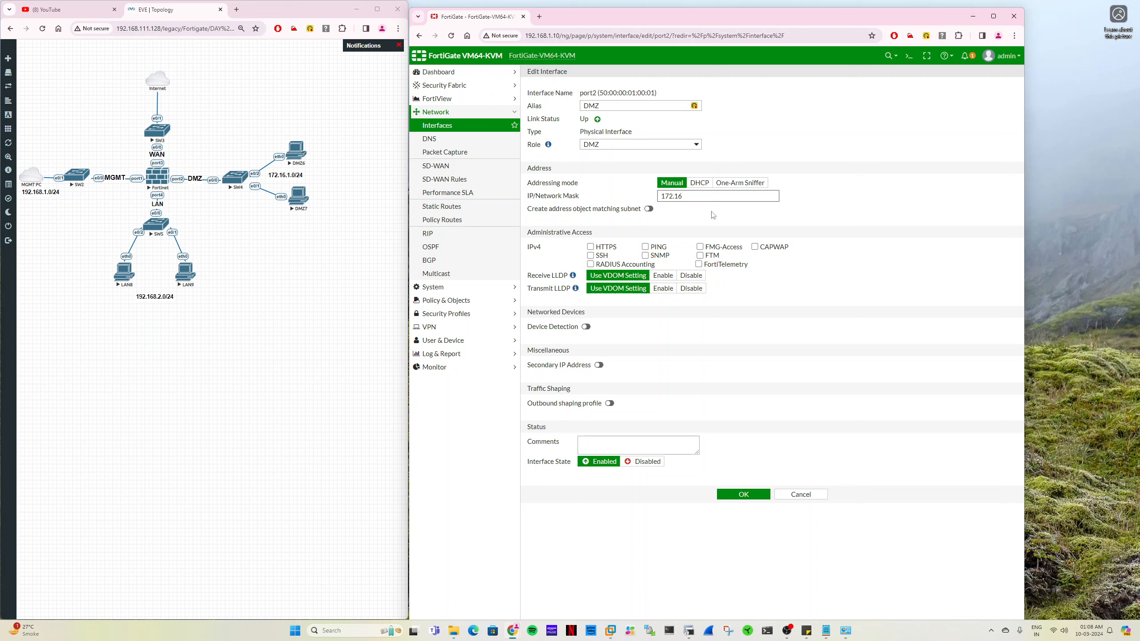
pyautogui.write('.1.10/24')
pyautogui.click(645, 247)
pyautogui.click(739, 496)
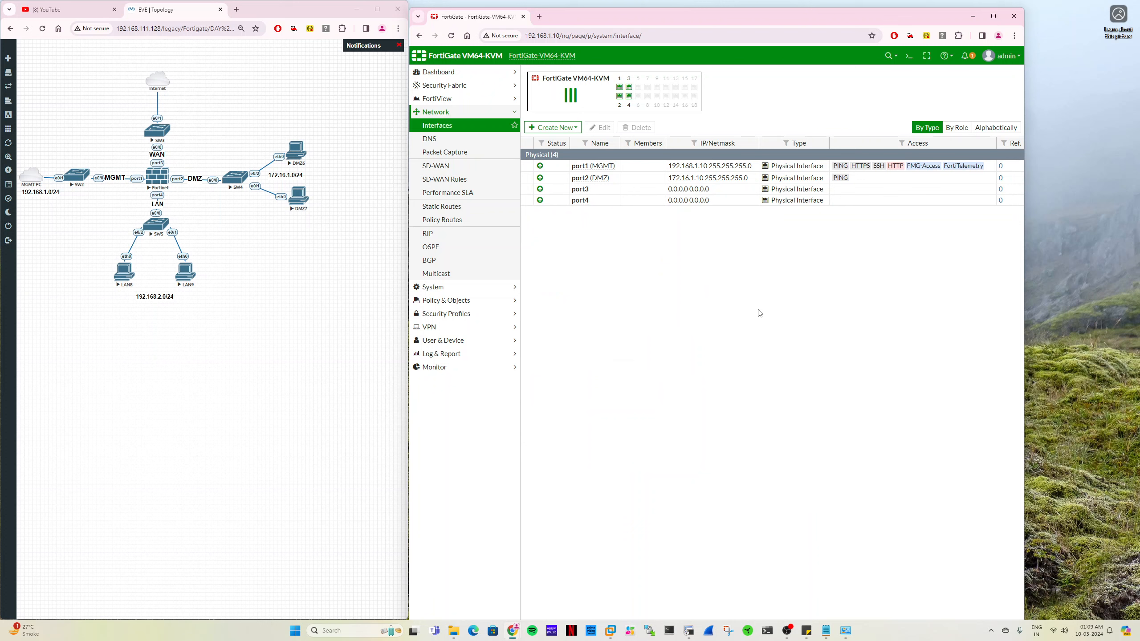
# - Open port3 for editing, set its alias to Internet and assign it the WAN role
pyautogui.click(595, 190)
pyautogui.doubleClick(594, 190)
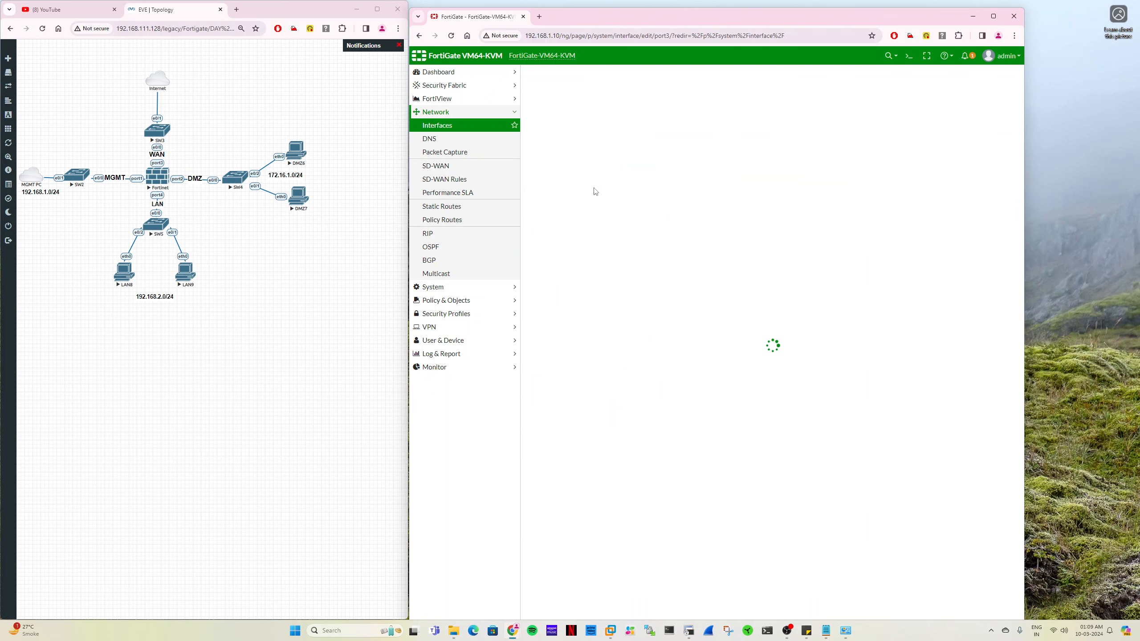
pyautogui.click(591, 107)
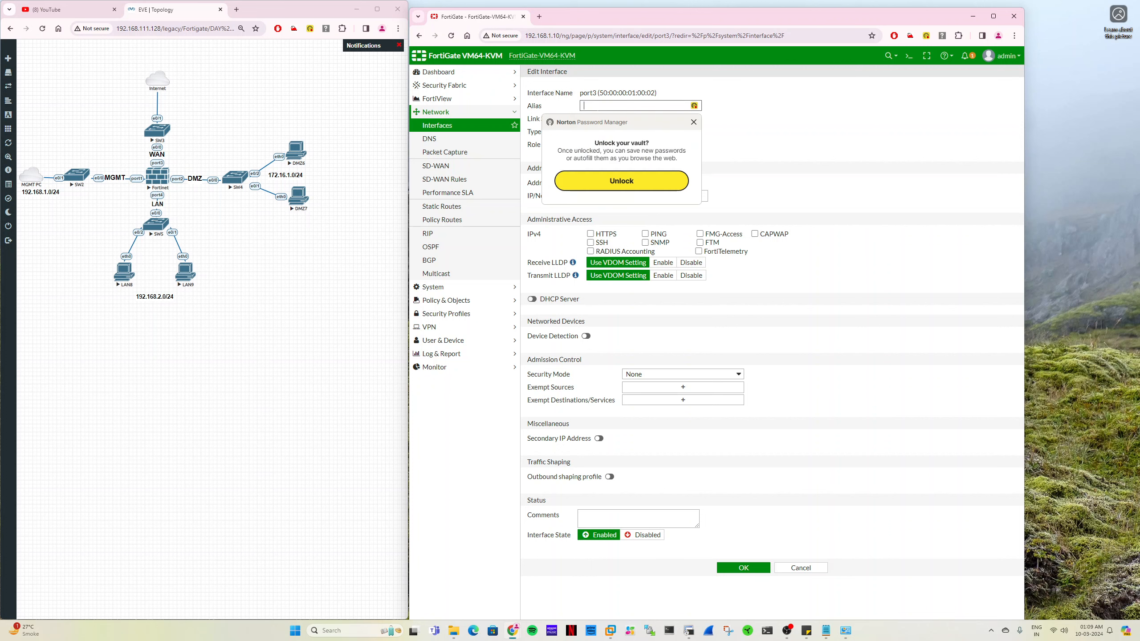
pyautogui.write('Internet')
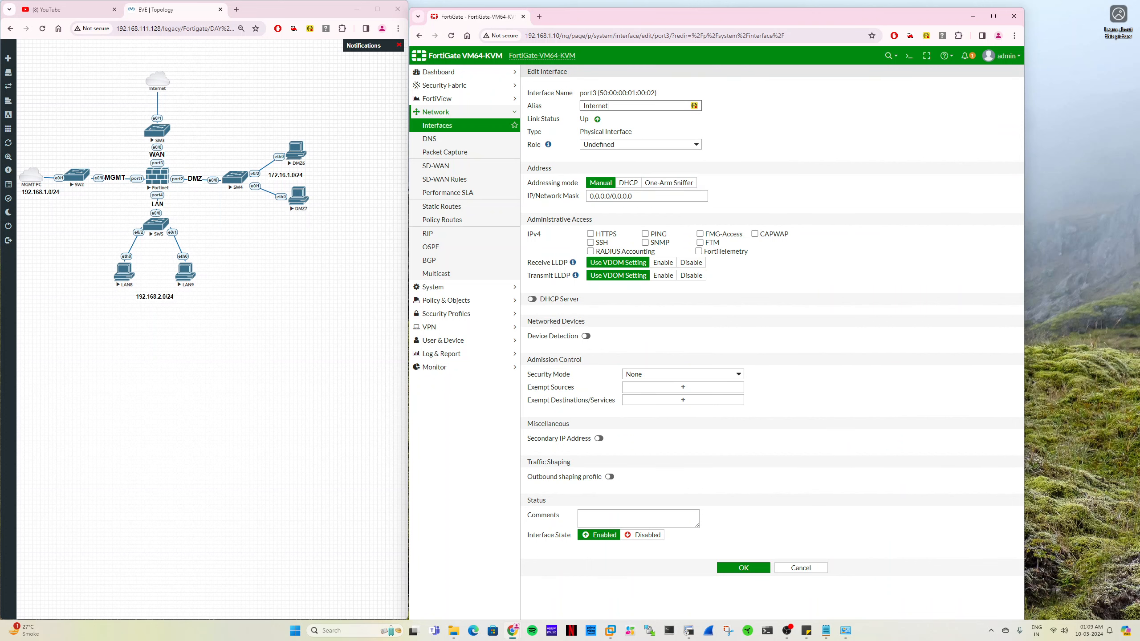
pyautogui.click(624, 145)
pyautogui.click(615, 164)
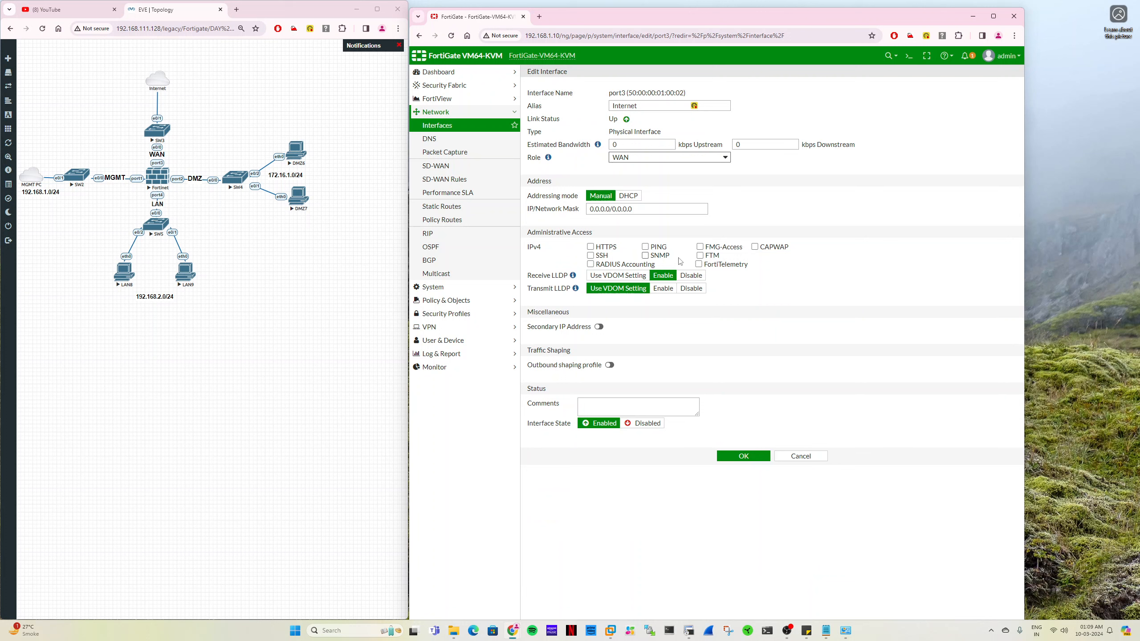
# - Allow PING access on port3, set its addressing mode to DHCP and save the interface
pyautogui.click(657, 249)
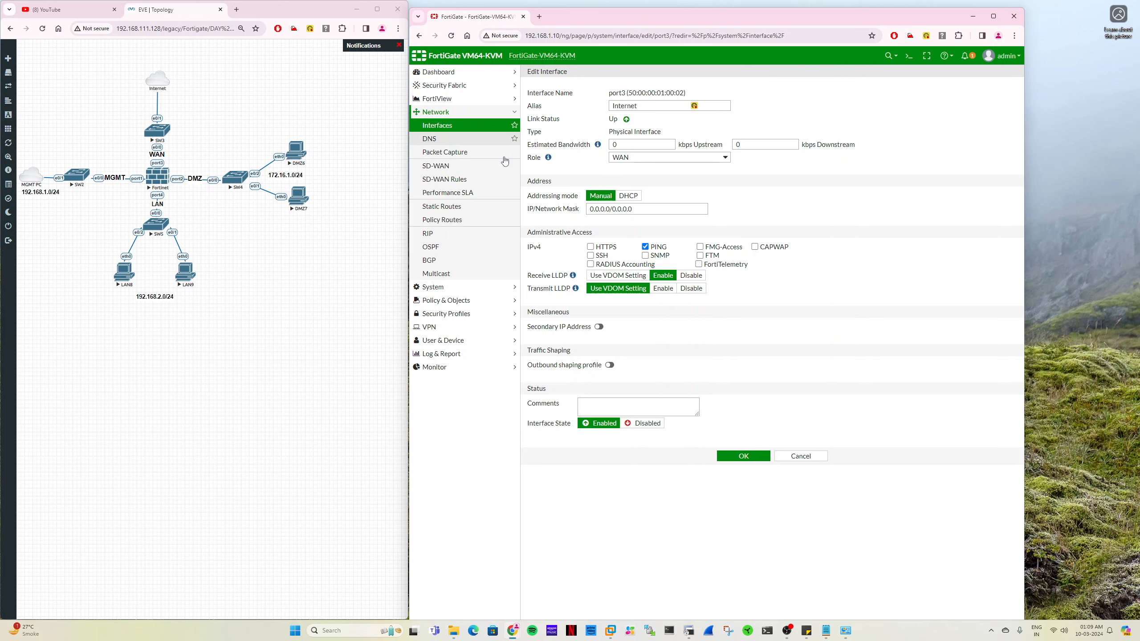
pyautogui.click(633, 198)
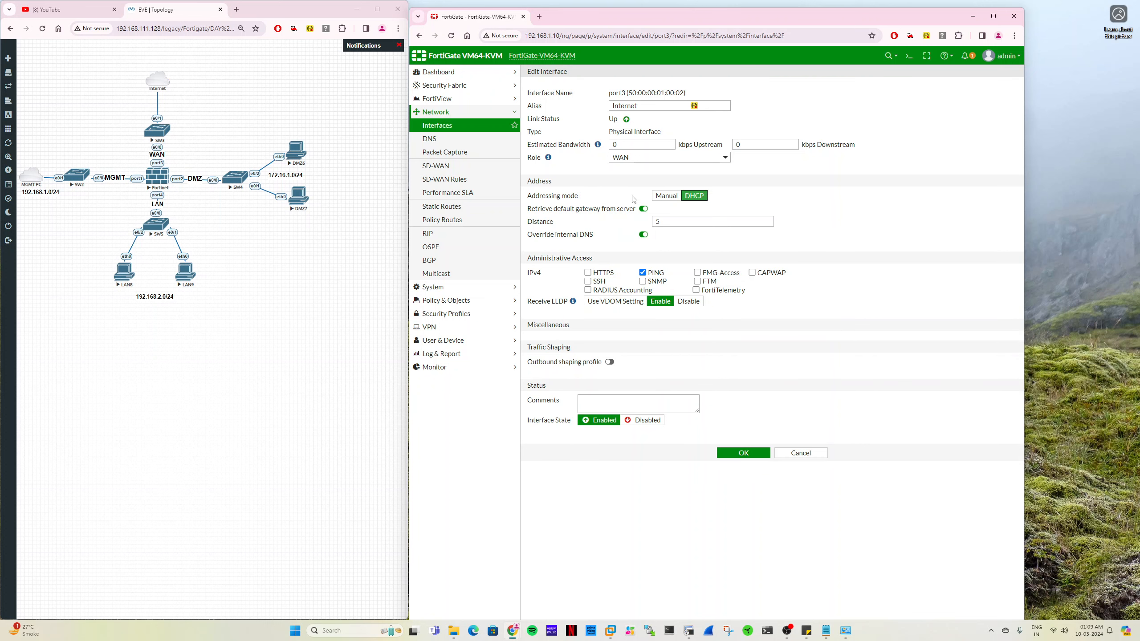
pyautogui.click(754, 453)
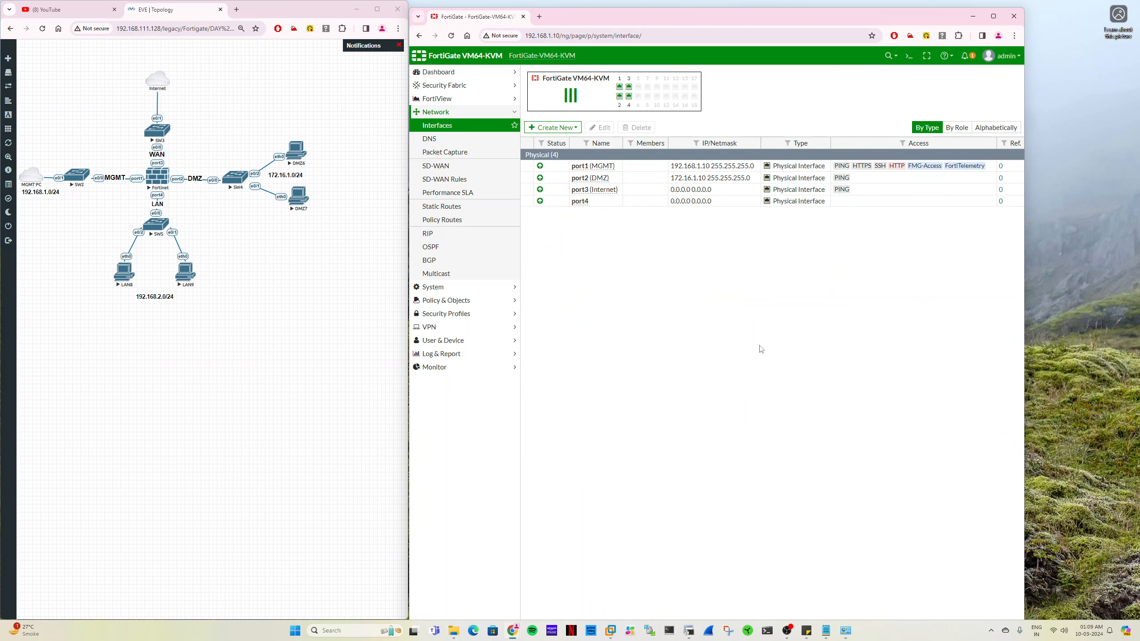
# - Reopen port3 to check its DHCP status, obtained address, DNS and default gateway, and close it with OK
pyautogui.doubleClick(599, 190)
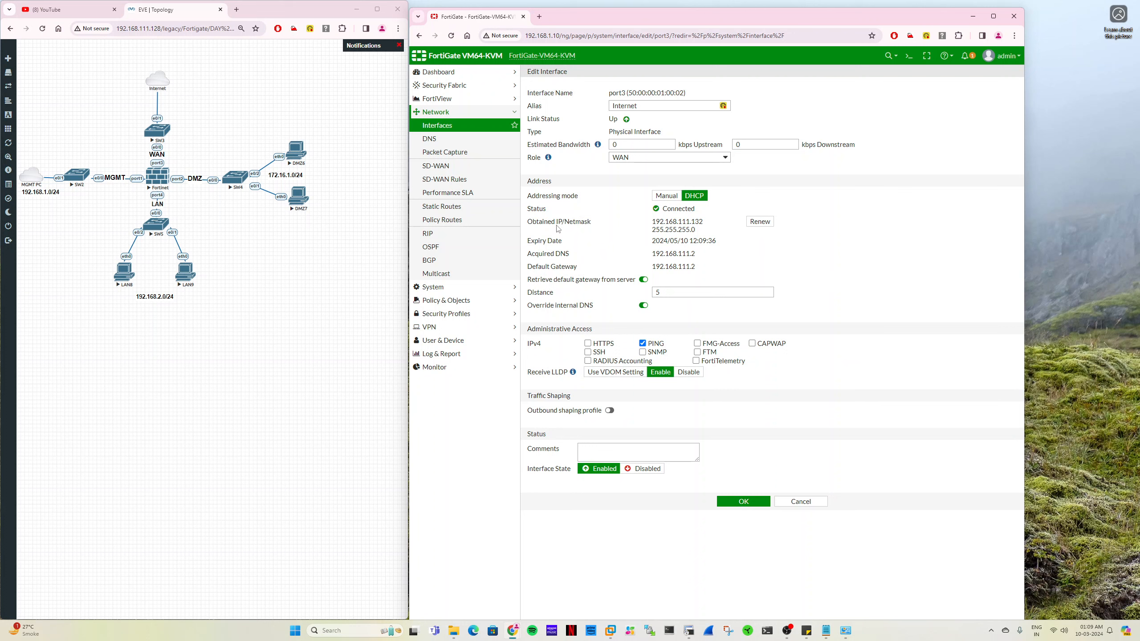
pyautogui.moveTo(652, 222); pyautogui.dragTo(653, 266)
pyautogui.click(746, 502)
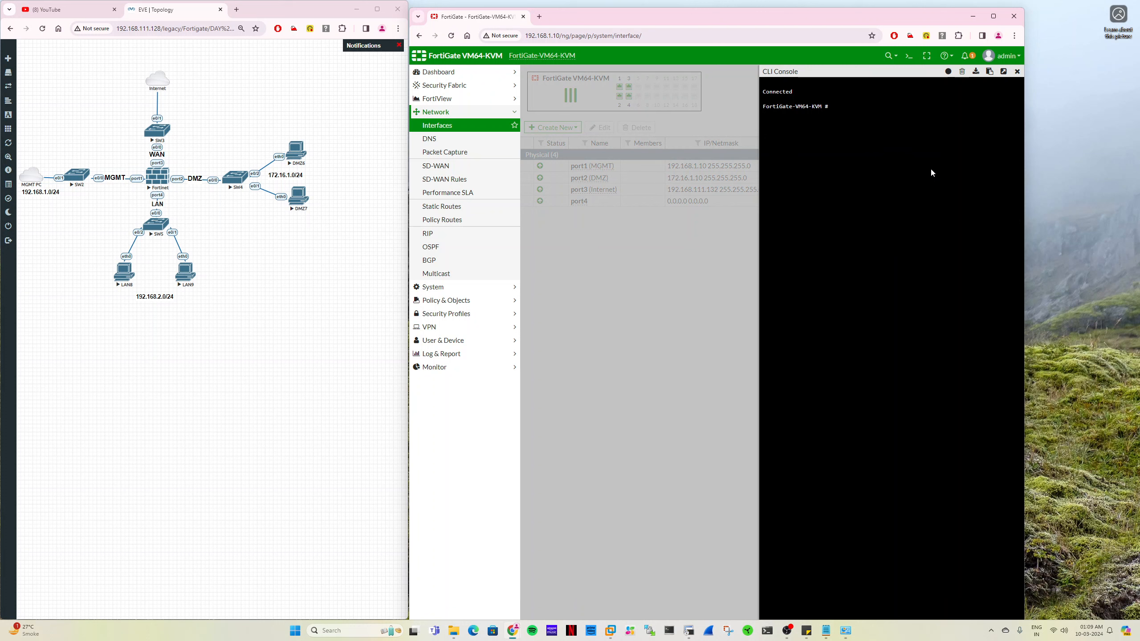
# - Test the firewall's internet connectivity from the CLI console with "execute ping google.com", and close the console
pyautogui.click(1017, 73)
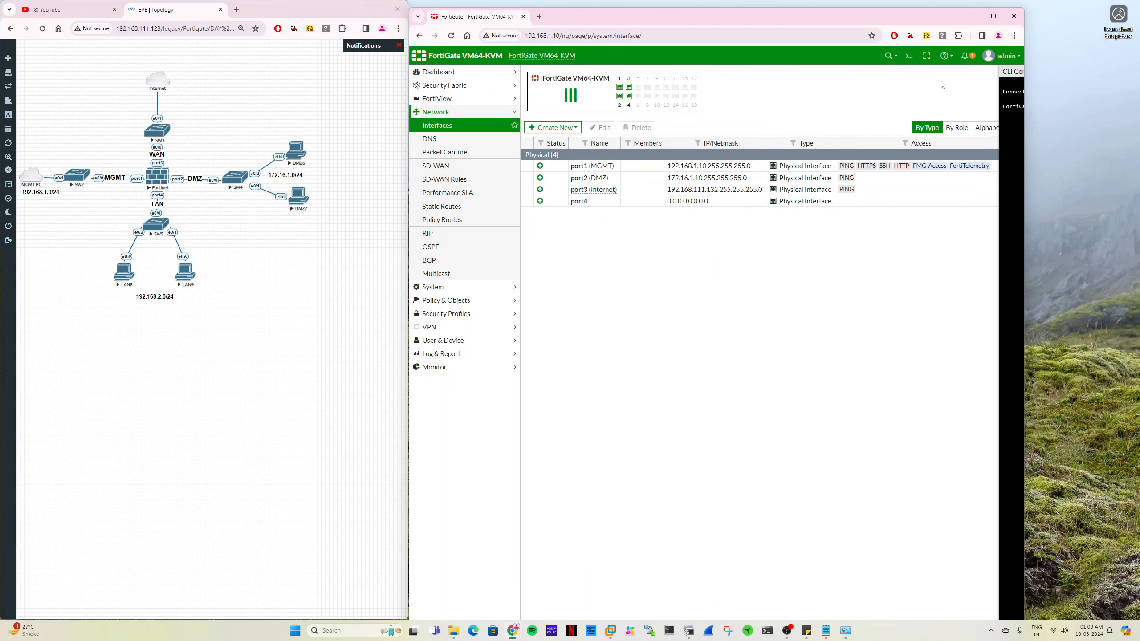
pyautogui.click(907, 57)
pyautogui.write('ex')
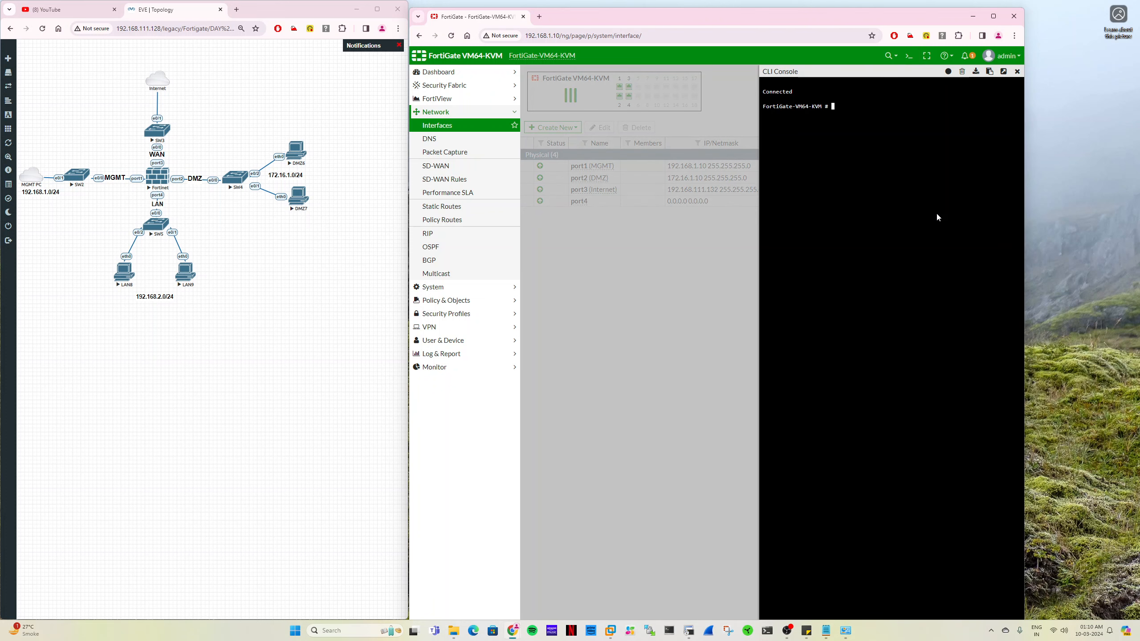
pyautogui.write('ecute ping google.com')
pyautogui.press('Return')
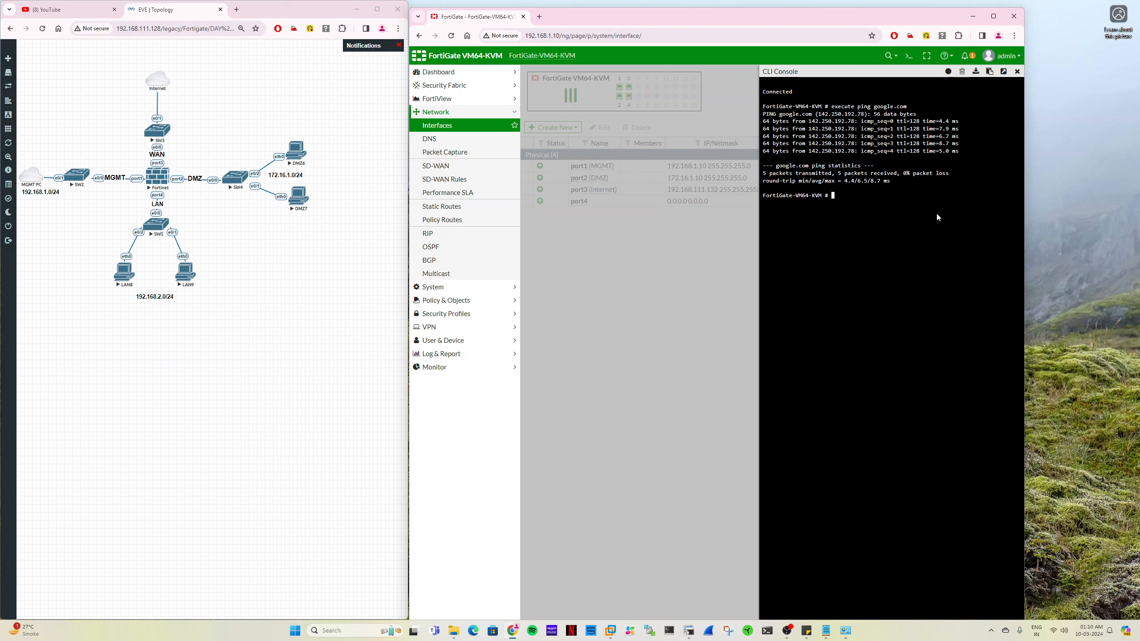
pyautogui.click(1017, 71)
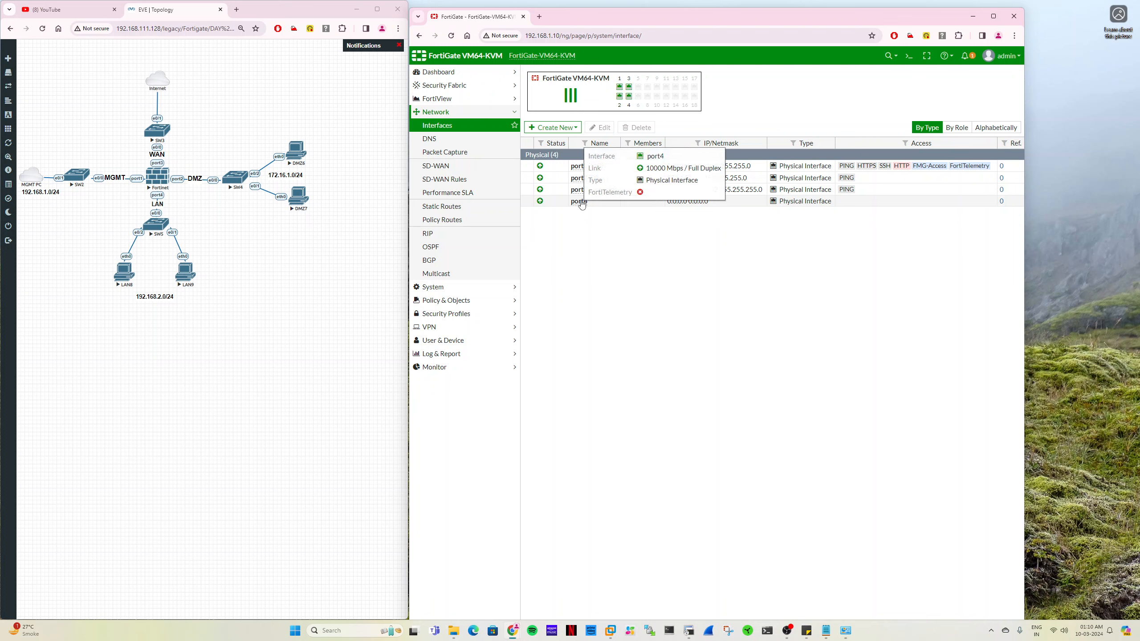
# - Open port4 for editing, set its alias to LAN and assign it the LAN role
pyautogui.doubleClick(582, 204)
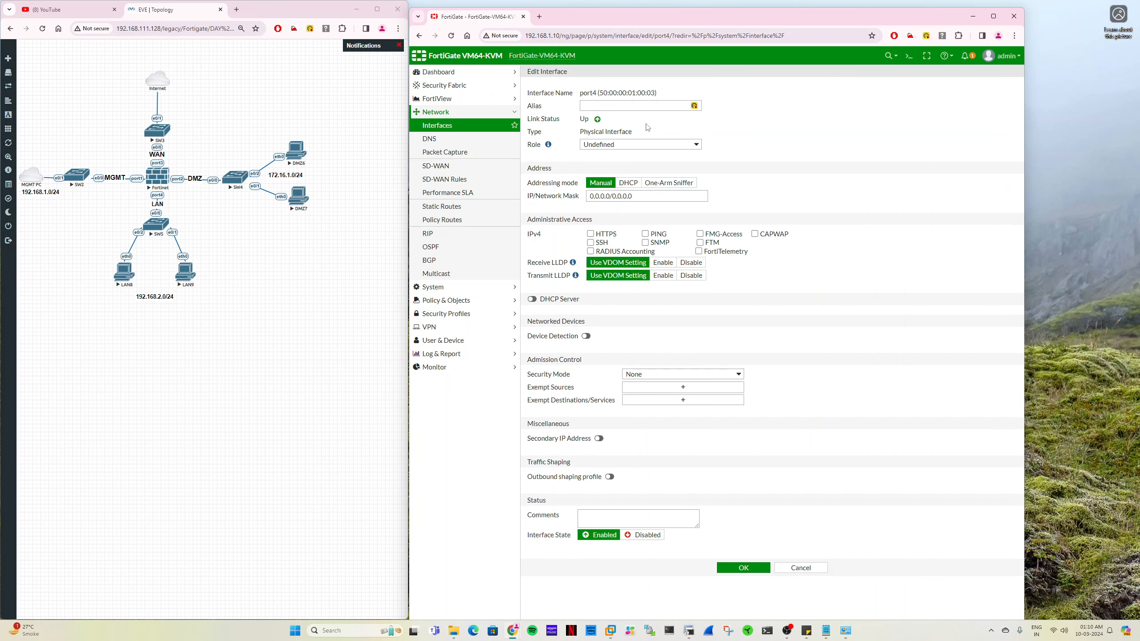
pyautogui.write('LAN')
pyautogui.click(630, 144)
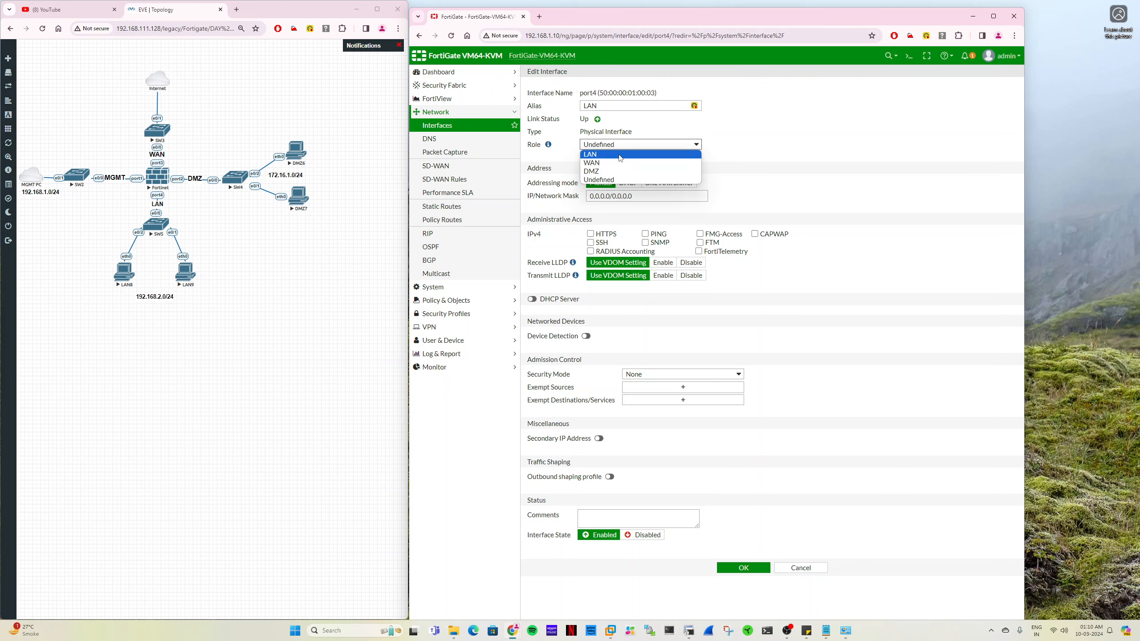
pyautogui.click(621, 158)
# - Allow PING access on port4, set its address to 192.168.2.10/24 and save the interface
pyautogui.click(645, 246)
pyautogui.moveTo(707, 196); pyautogui.dragTo(642, 190)
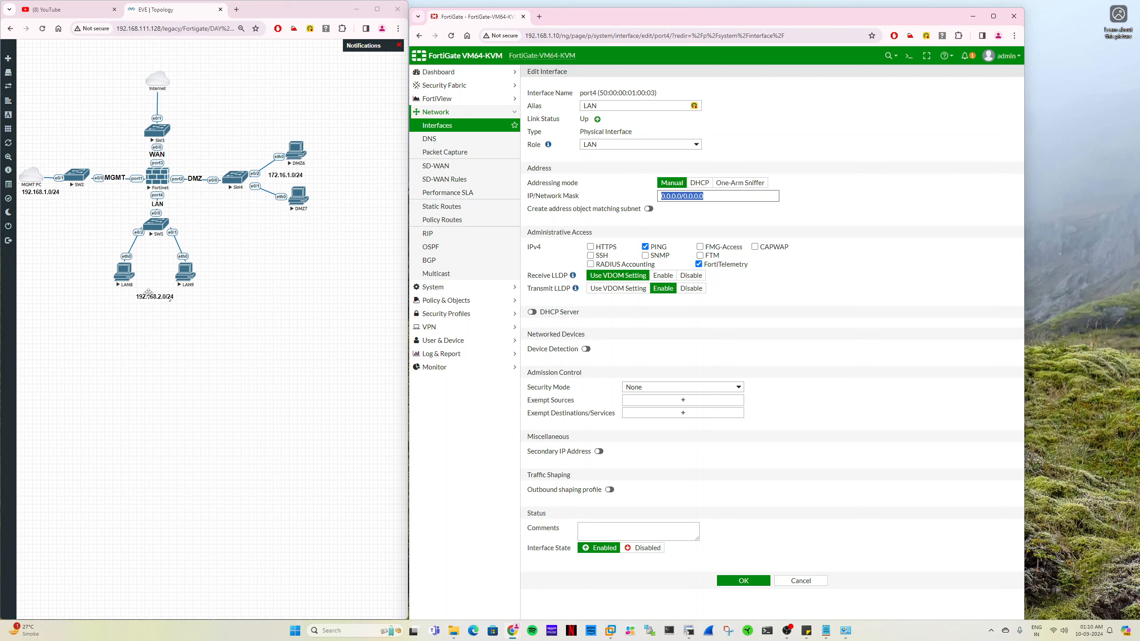
pyautogui.write('192.168.2.10/24')
pyautogui.click(740, 582)
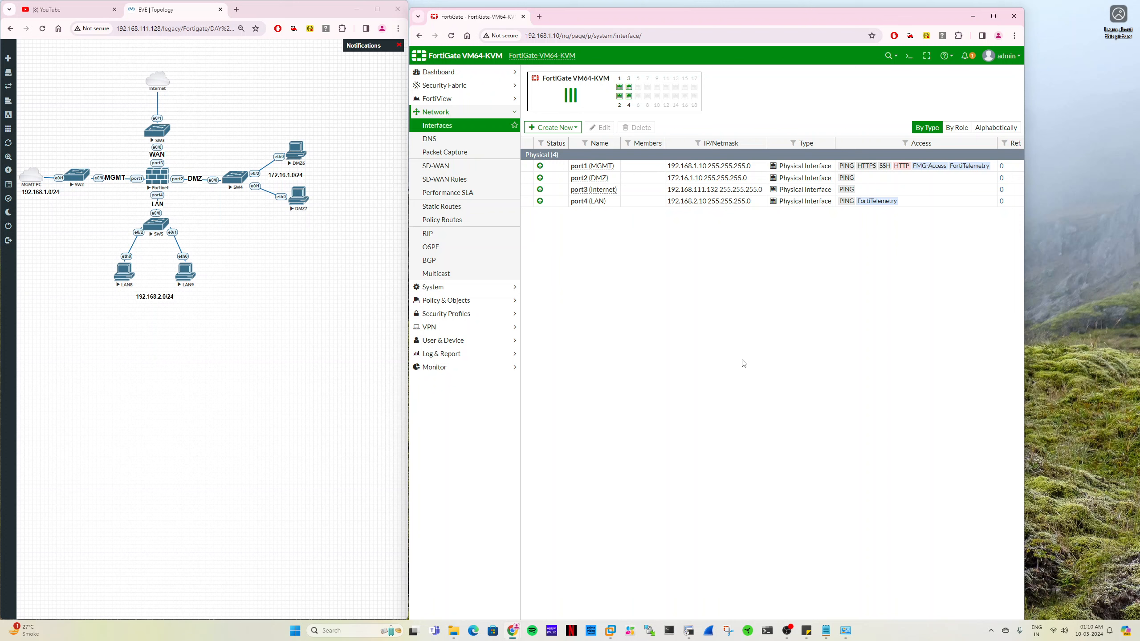
# - Reopen port4, disable its FortiTelemetry access and save the interface
pyautogui.doubleClick(616, 206)
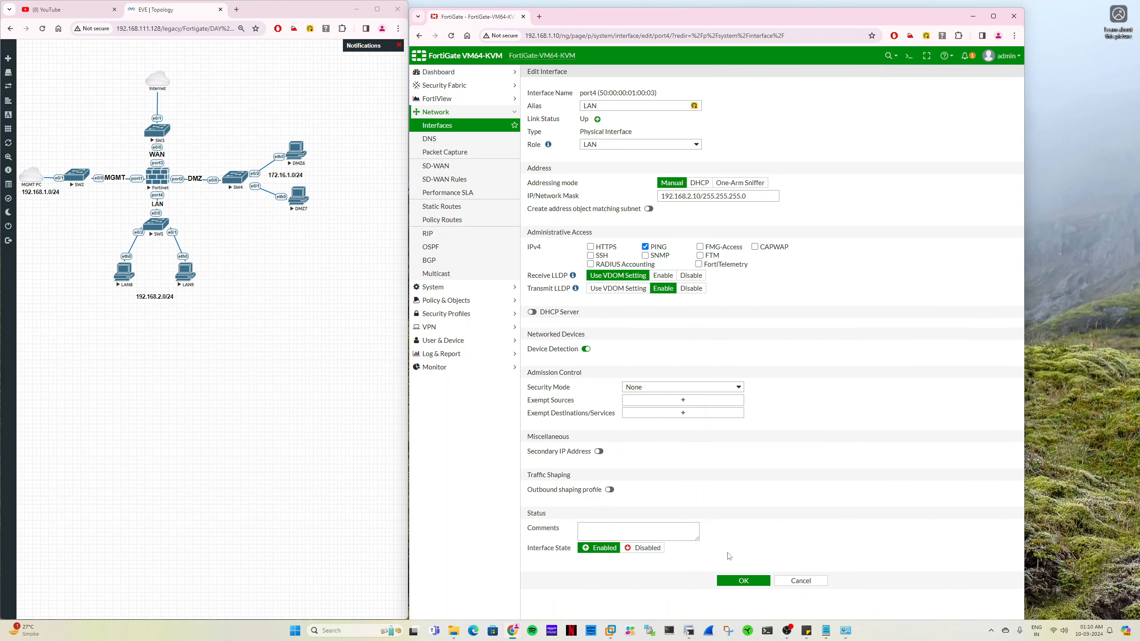
pyautogui.click(736, 584)
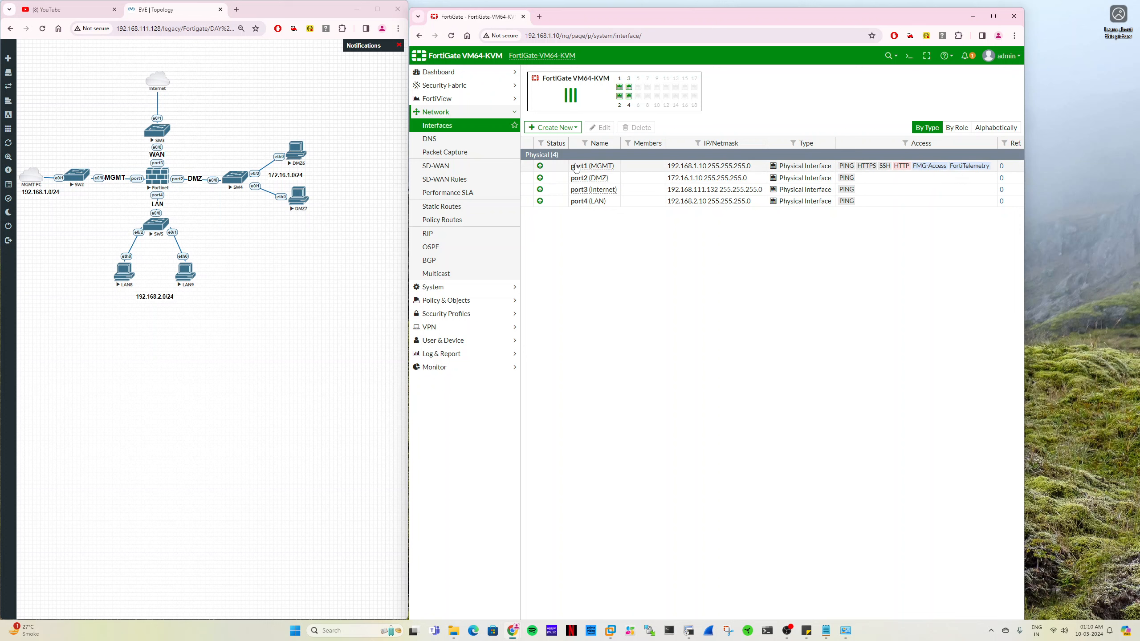
# - Open the LAN8 PC's console from the topology in SecureCRT and move its window below the firewall's interface list
pyautogui.moveTo(679, 164)
pyautogui.moveTo(604, 168)
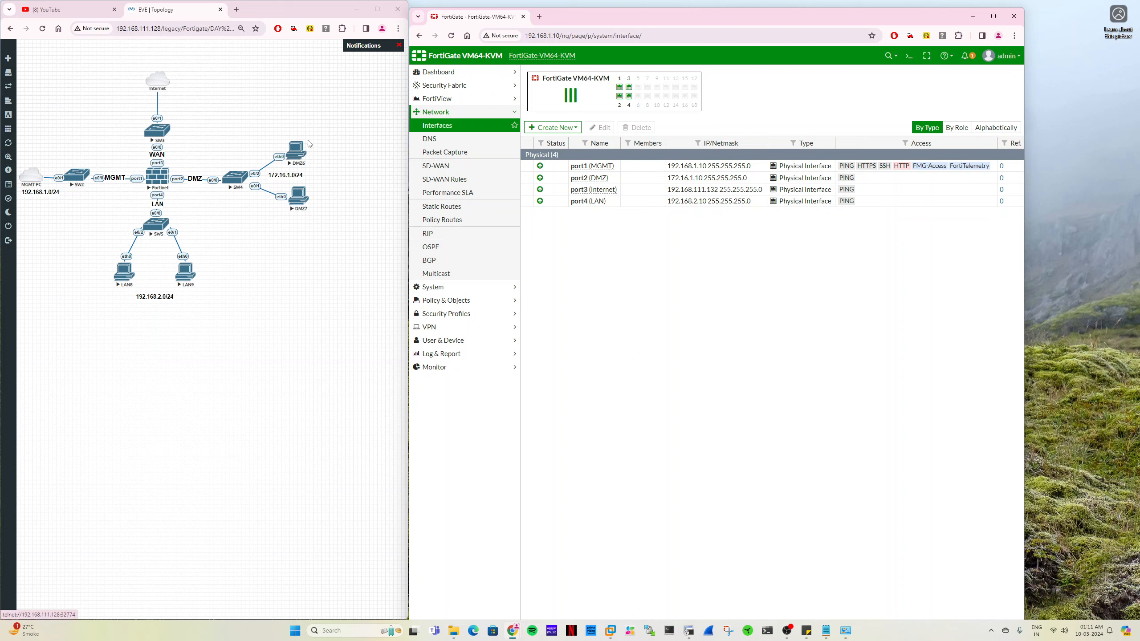
pyautogui.click(125, 275)
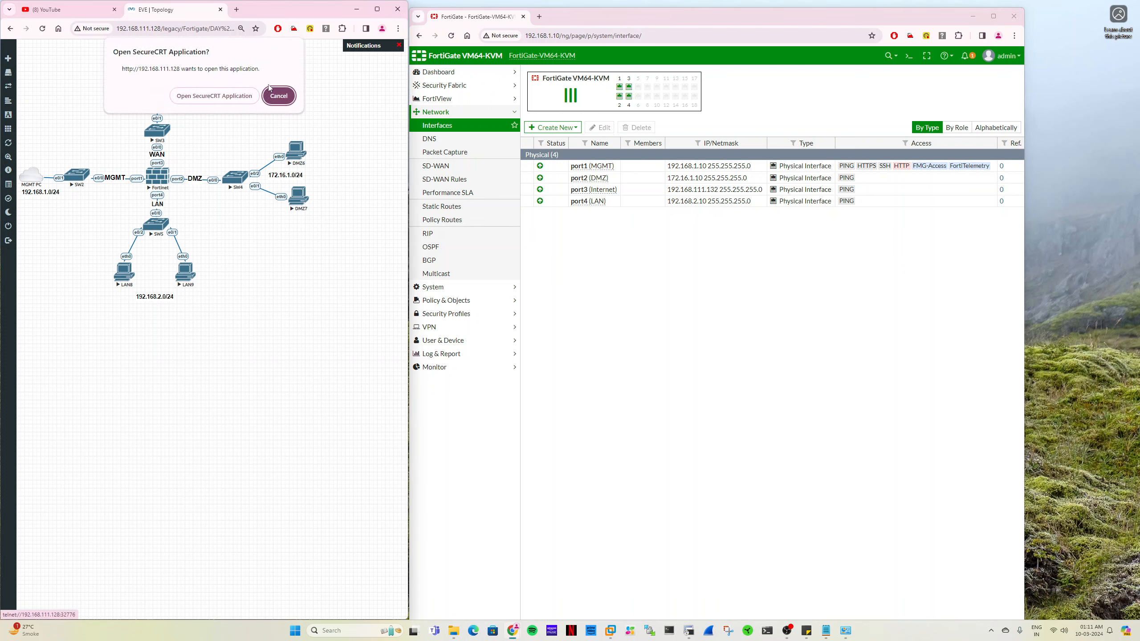
pyautogui.click(223, 93)
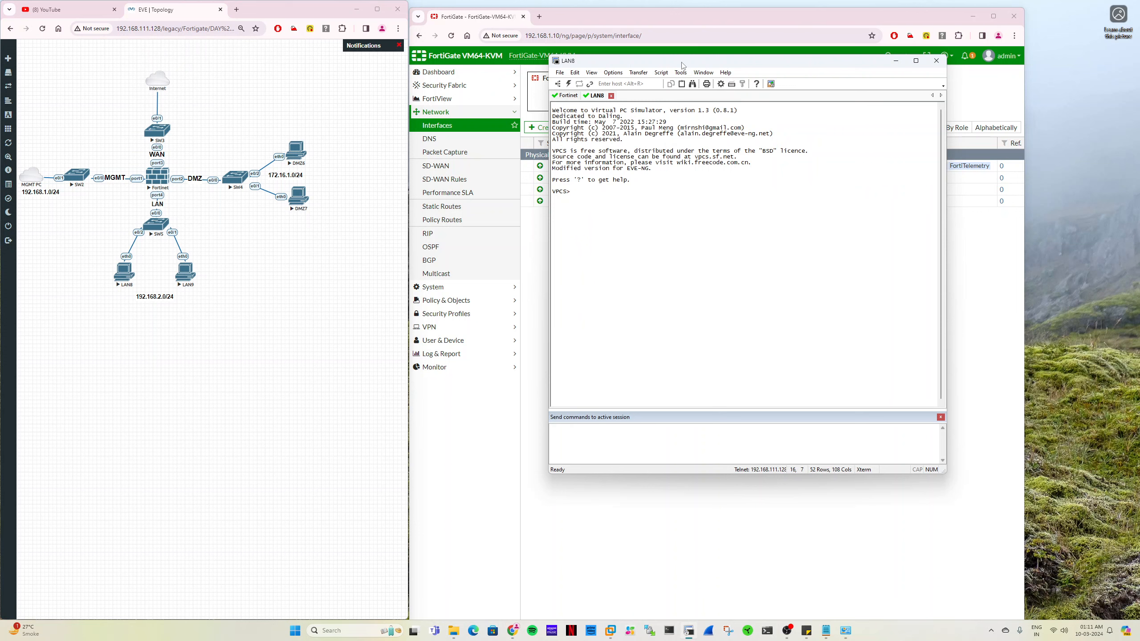
pyautogui.moveTo(683, 64); pyautogui.dragTo(728, 239)
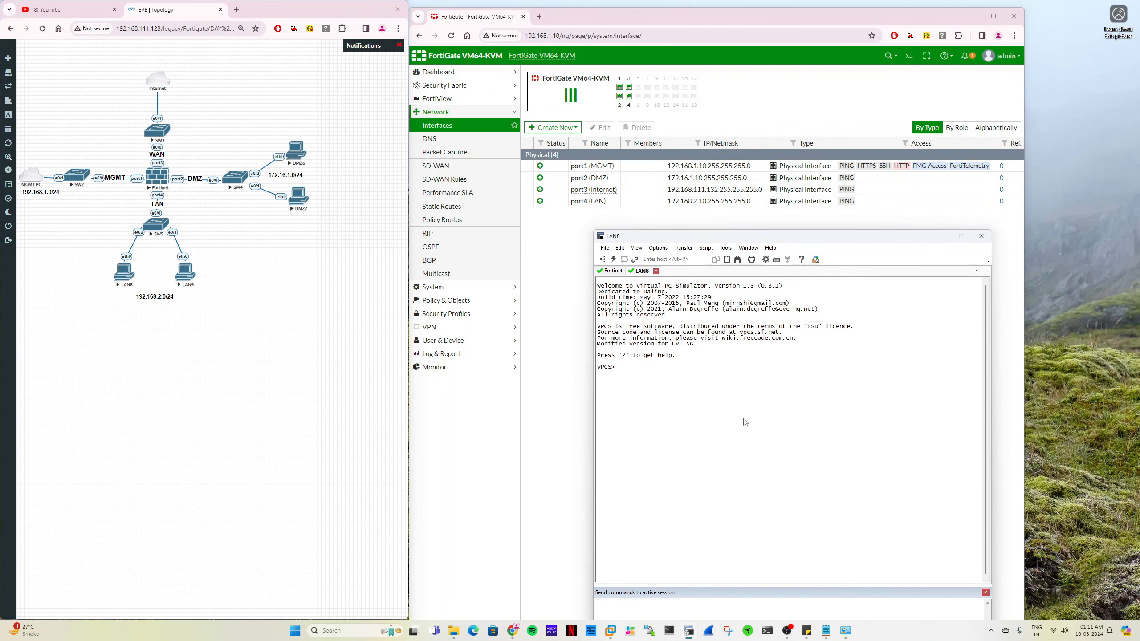
# - Give LAN8 the address 192.168.2.1 with mask 255.255.255.0 and gateway 192.168.2.10 using the ip command
pyautogui.write('ip 192.168.2.1 255.255.255.0 192.168.2.10')
pyautogui.press('Return')
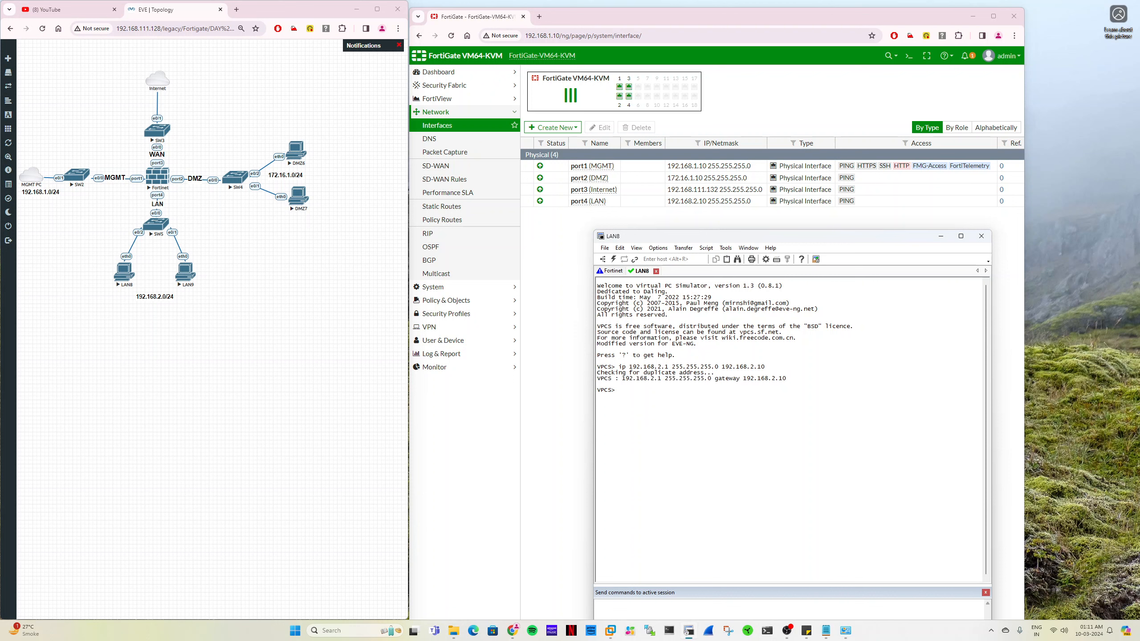
# - Test LAN8's connectivity to its gateway with "ping 192.168.2.10" and interrupt the ping after a few replies
pyautogui.write('ping 192.168.2.10')
pyautogui.press('Return')
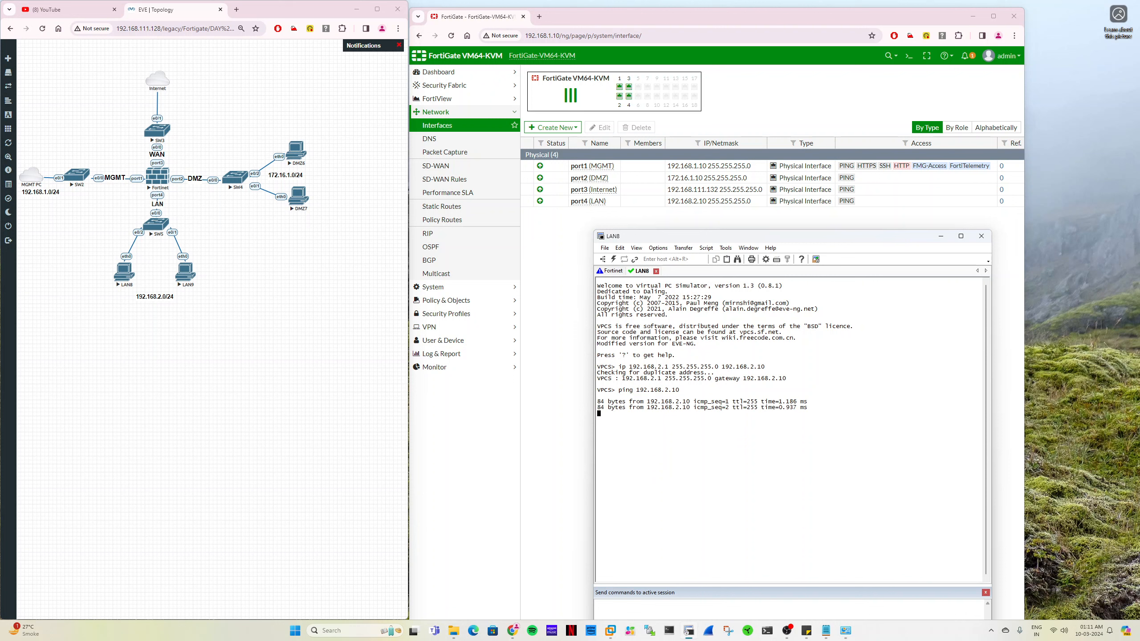
pyautogui.hotkey('ctrl', 'z')
pyautogui.hotkey('ctrl', 'x')
pyautogui.hotkey('ctrl', 'c')
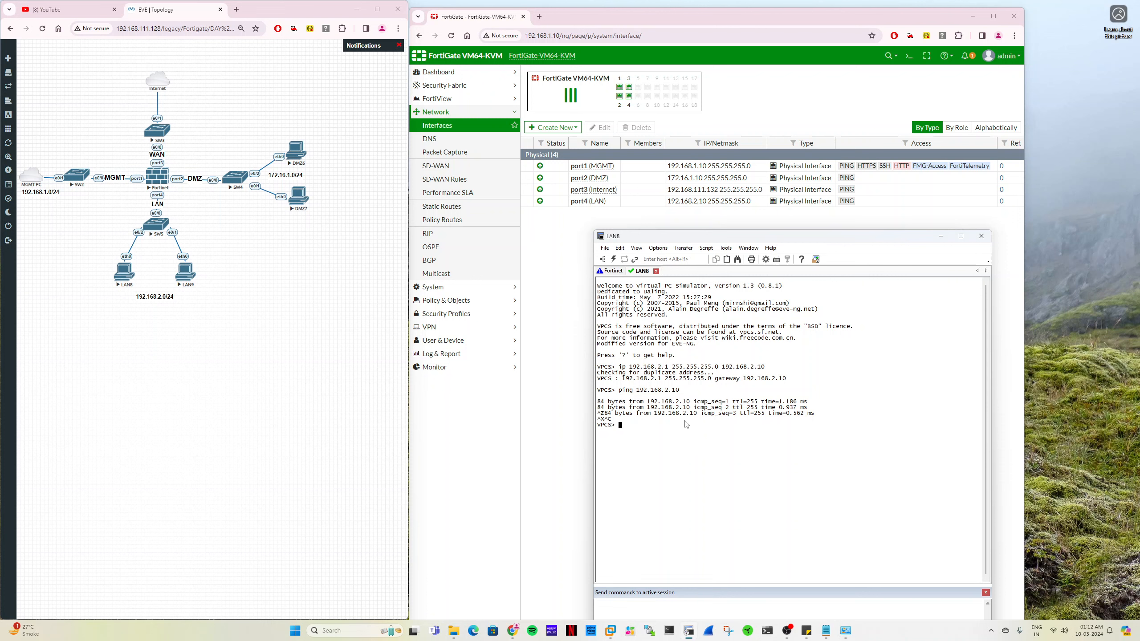
# - Disable PING access on the firewall's port4 (LAN) interface, save it and return to the LAN8 console
pyautogui.doubleClick(668, 202)
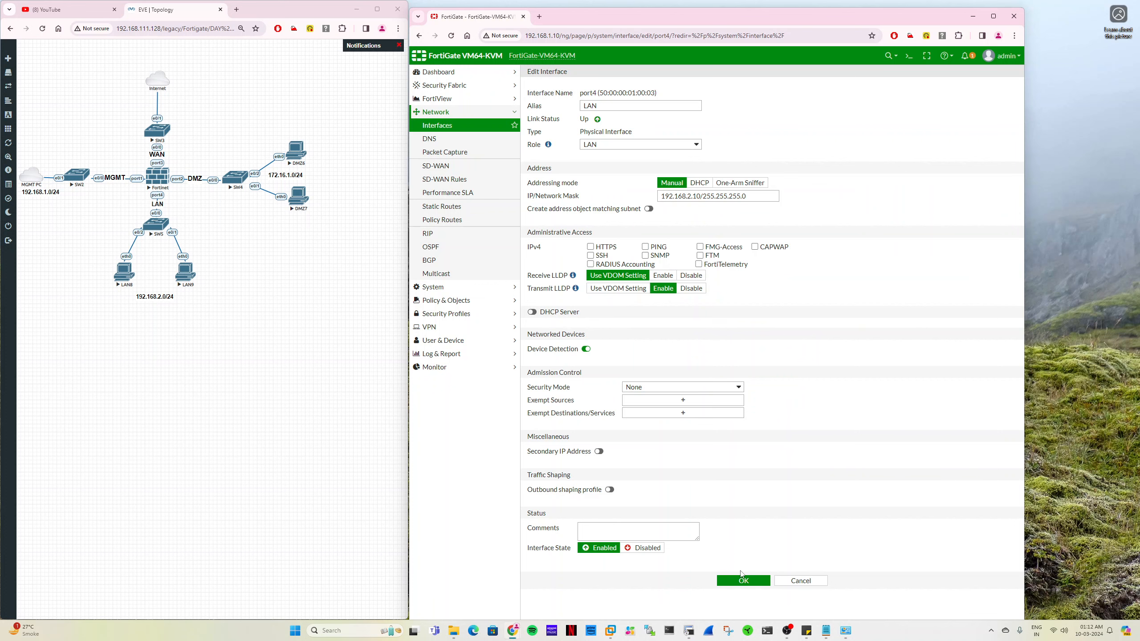
pyautogui.click(741, 579)
pyautogui.hotkey('alt', 'Tab')
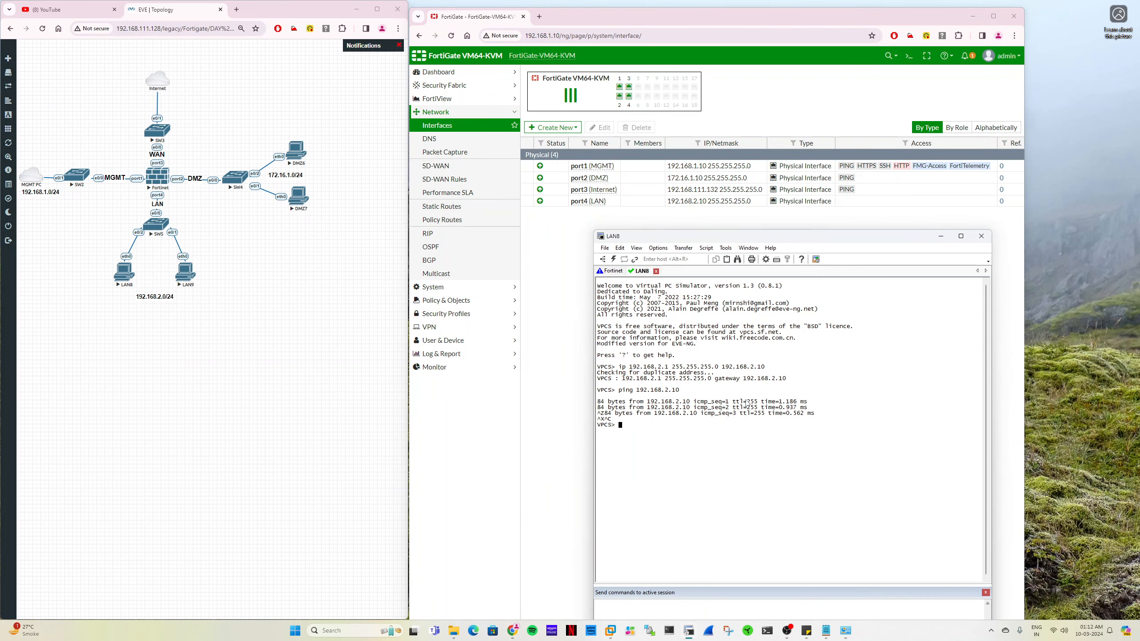
# - Repeat the ping to 192.168.2.10 from LAN8, interrupt it and highlight its output
pyautogui.press('Up')
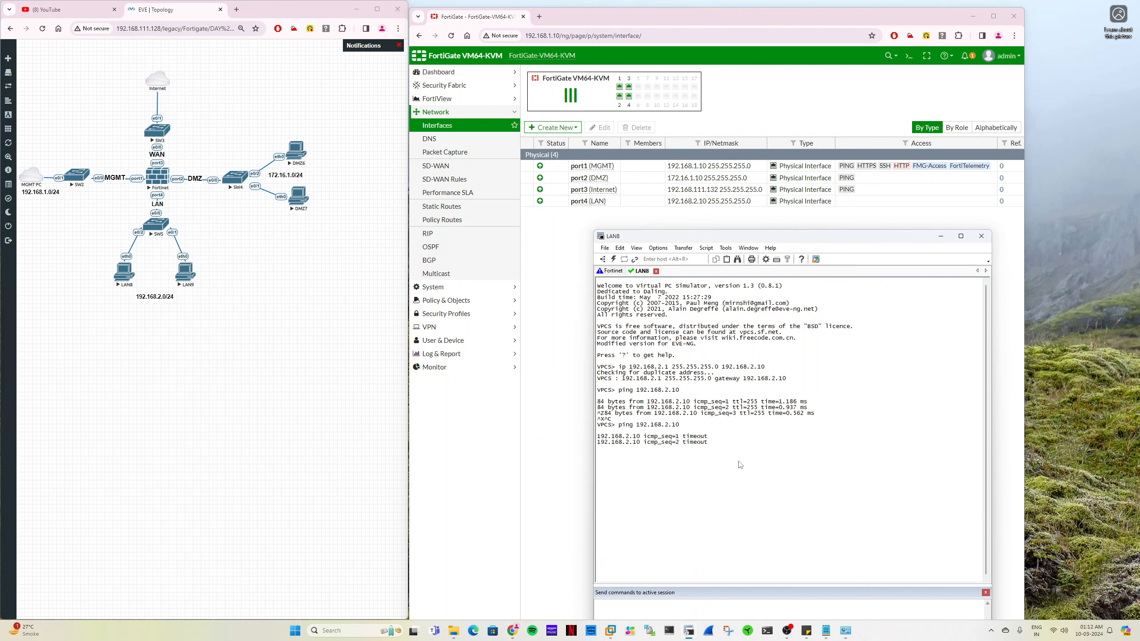
pyautogui.hotkey('ctrl', 'z')
pyautogui.hotkey('ctrl', 'x')
pyautogui.hotkey('ctrl', 'c')
pyautogui.moveTo(619, 425); pyautogui.dragTo(718, 452)
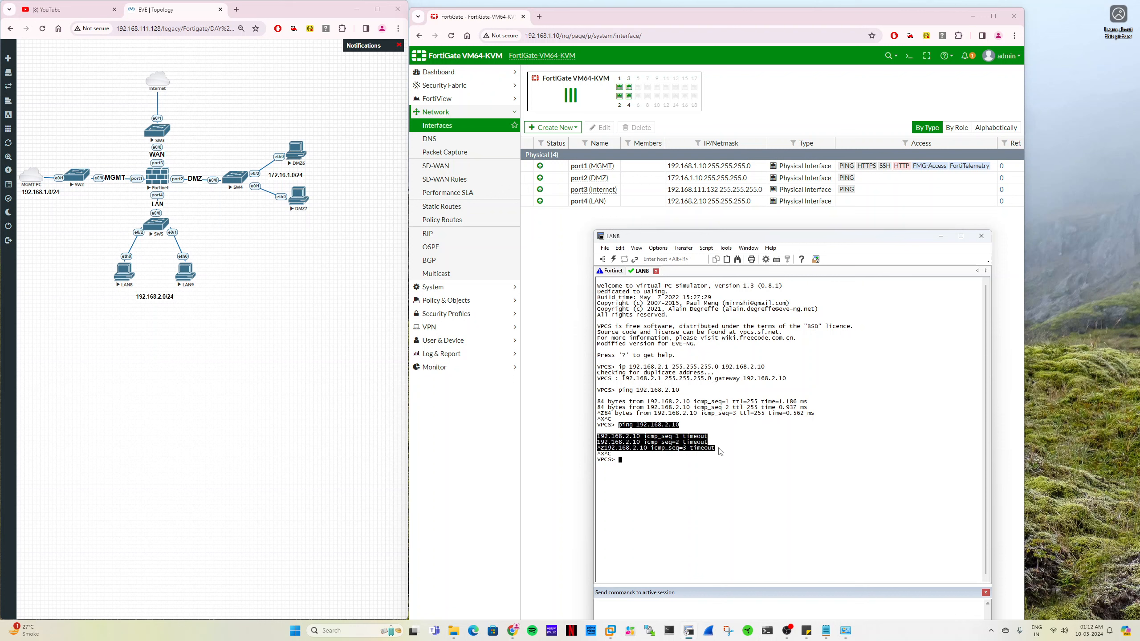
pyautogui.click(633, 427)
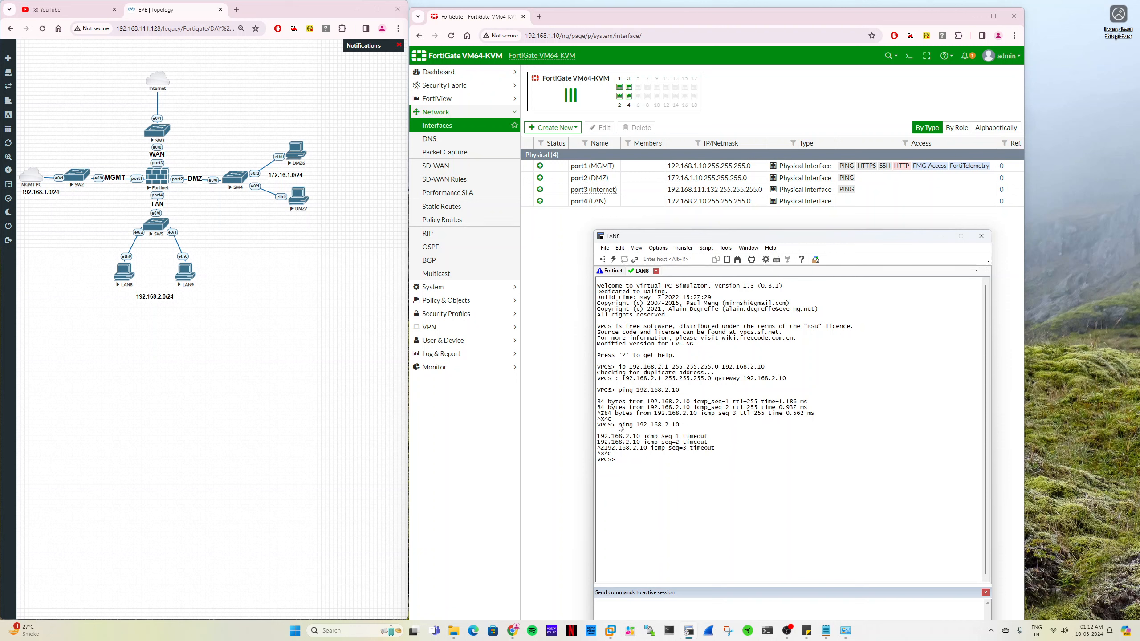
pyautogui.moveTo(632, 427); pyautogui.dragTo(741, 449)
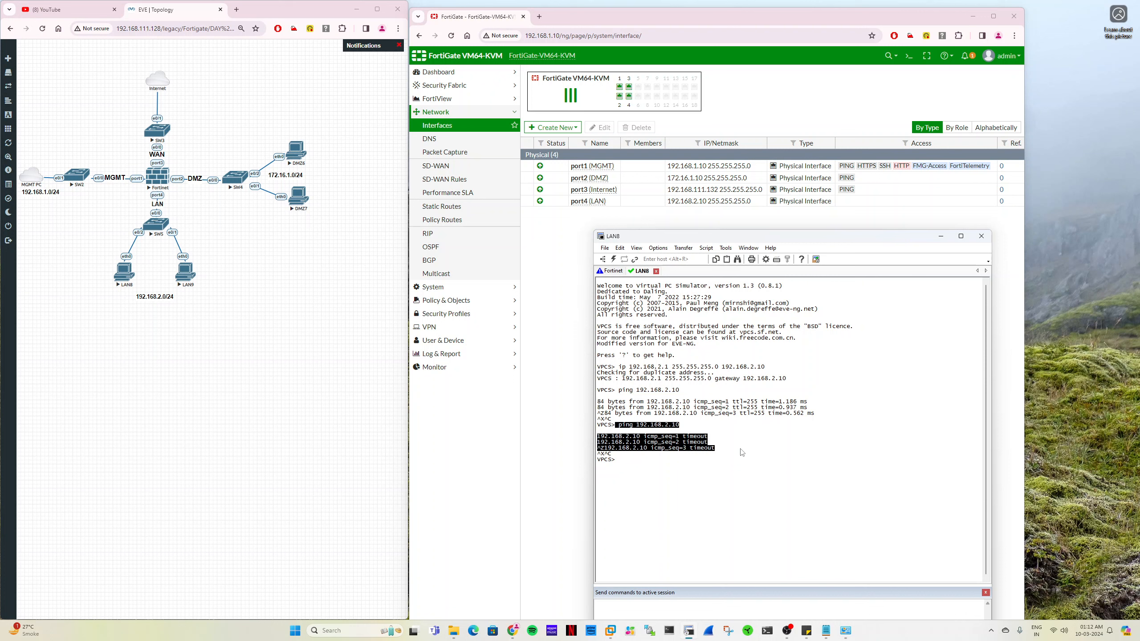
# - Reopen the firewall's port4 (LAN) interface, allow PING access on it again and save
pyautogui.doubleClick(586, 201)
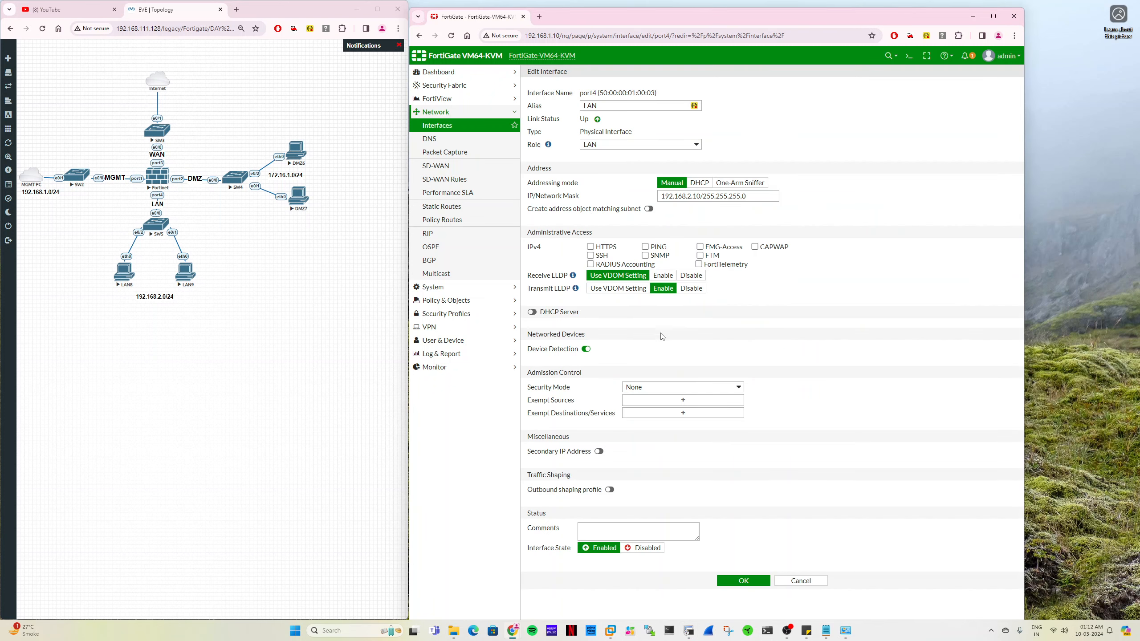
pyautogui.click(646, 246)
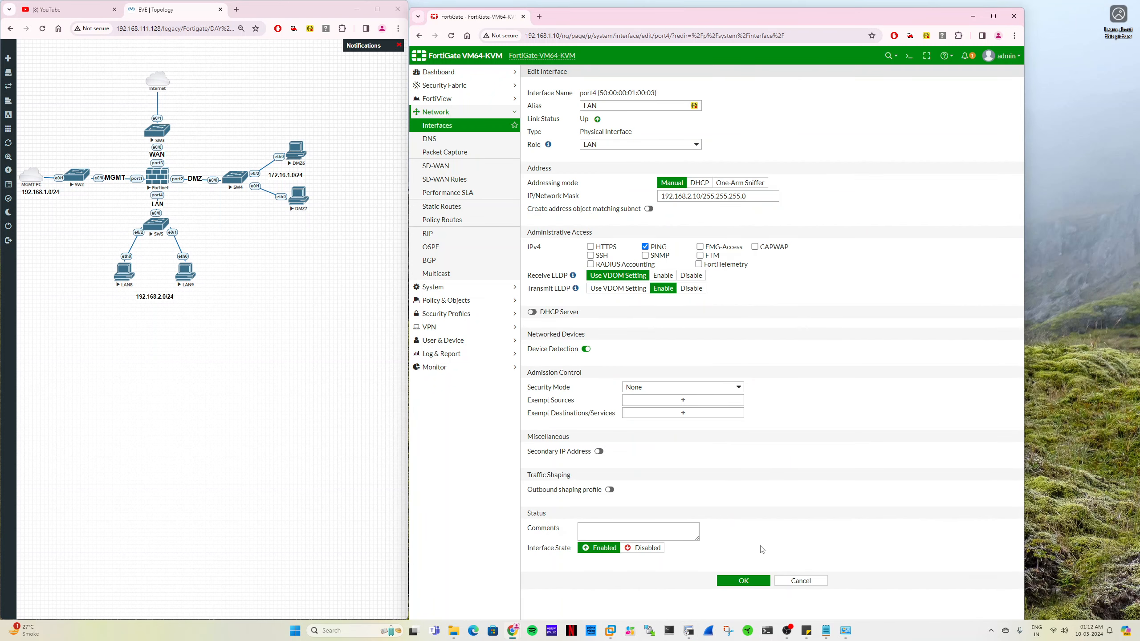
pyautogui.click(745, 583)
# - Return to the LAN8 console and rerun the ping to the gateway 192.168.2.10
pyautogui.hotkey('alt', 'Tab')
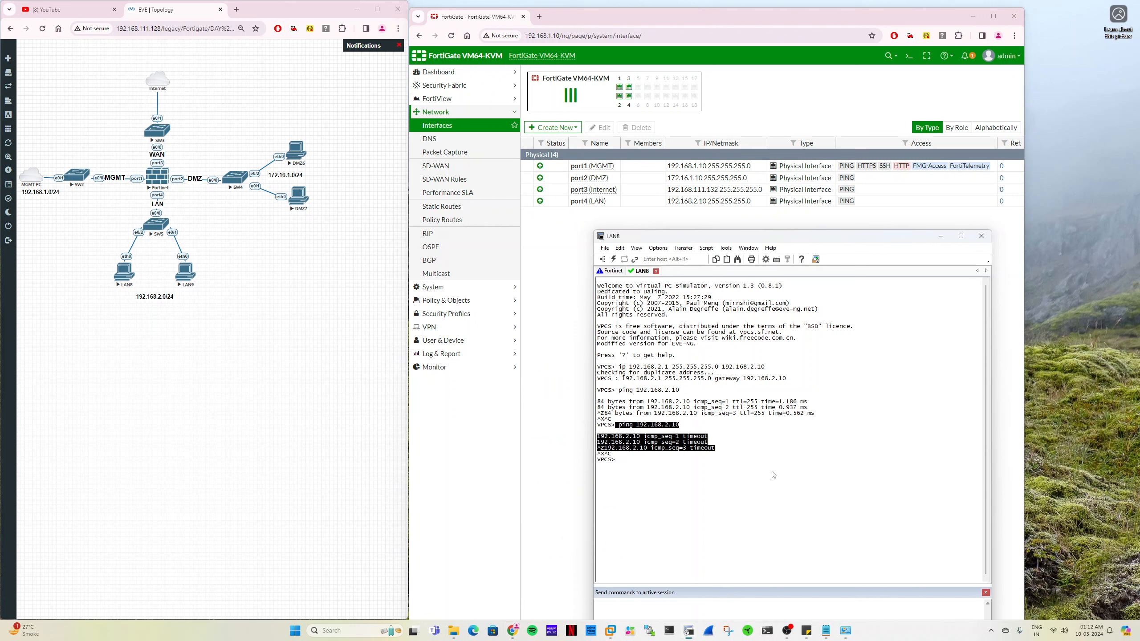
pyautogui.press('Up')
pyautogui.press('Return')
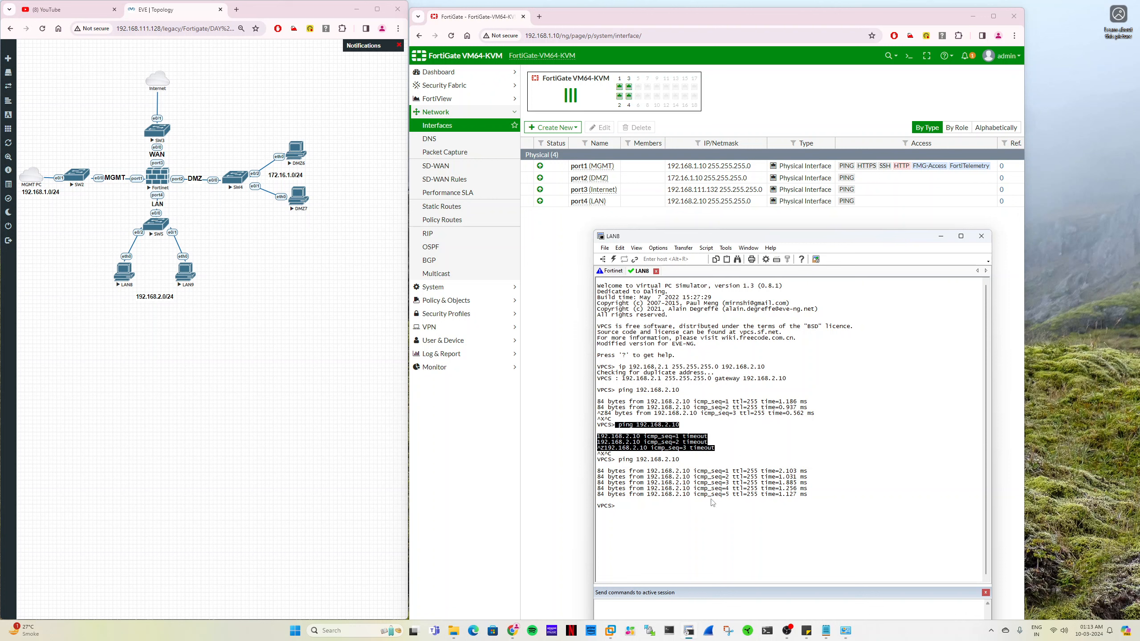
# - Open the LAN9 PC's console and assign it 192.168.2.2 with mask 255.255.255.0 and gateway 192.168.2.10
pyautogui.click(185, 277)
pyautogui.click(247, 96)
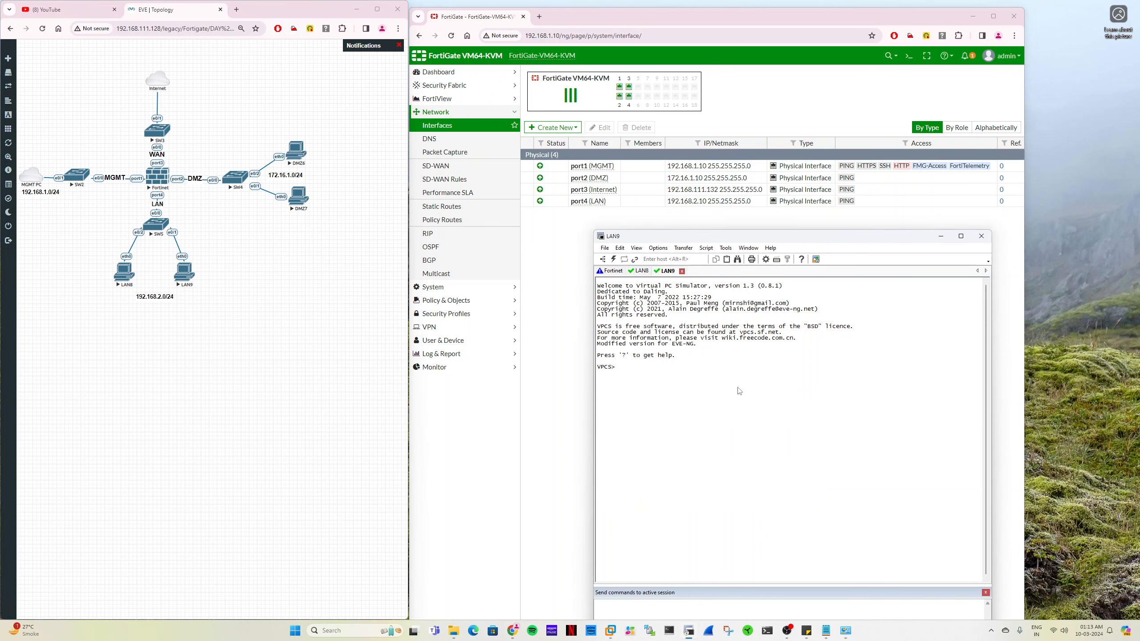
pyautogui.write('ip 192.168.2.2 2')
pyautogui.write('55.255.255.0 192.168.2.10')
pyautogui.press('Return')
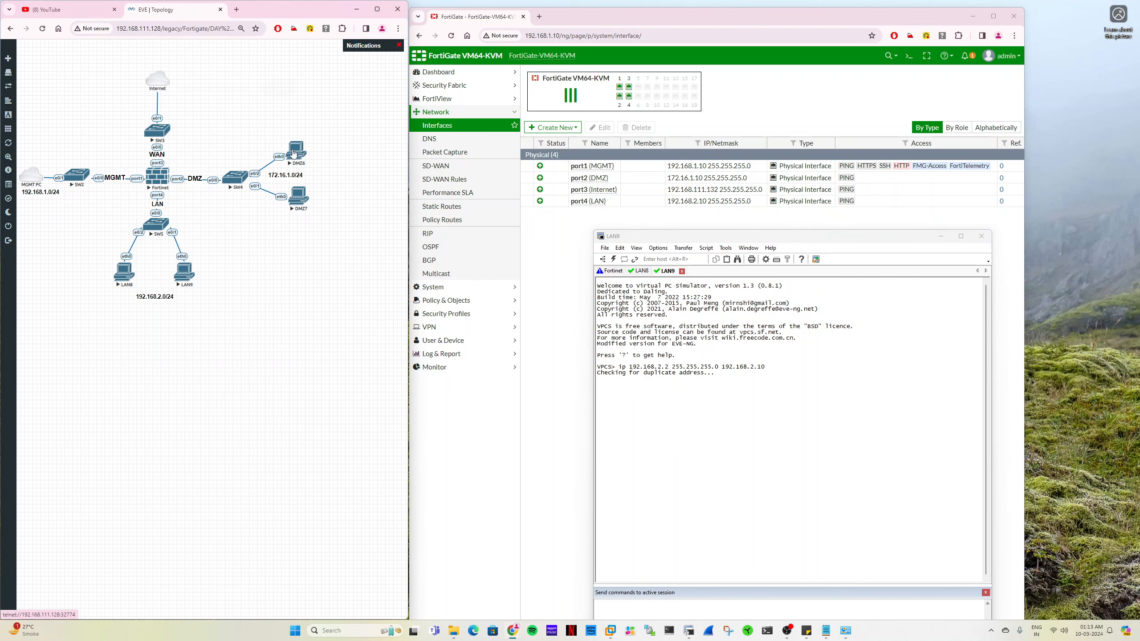
# - Open the DMZ6 PC's console and assign it 172.16.1.1 with mask 255.255.255.0 and gateway 172.16.1.10
pyautogui.click(294, 154)
pyautogui.click(214, 95)
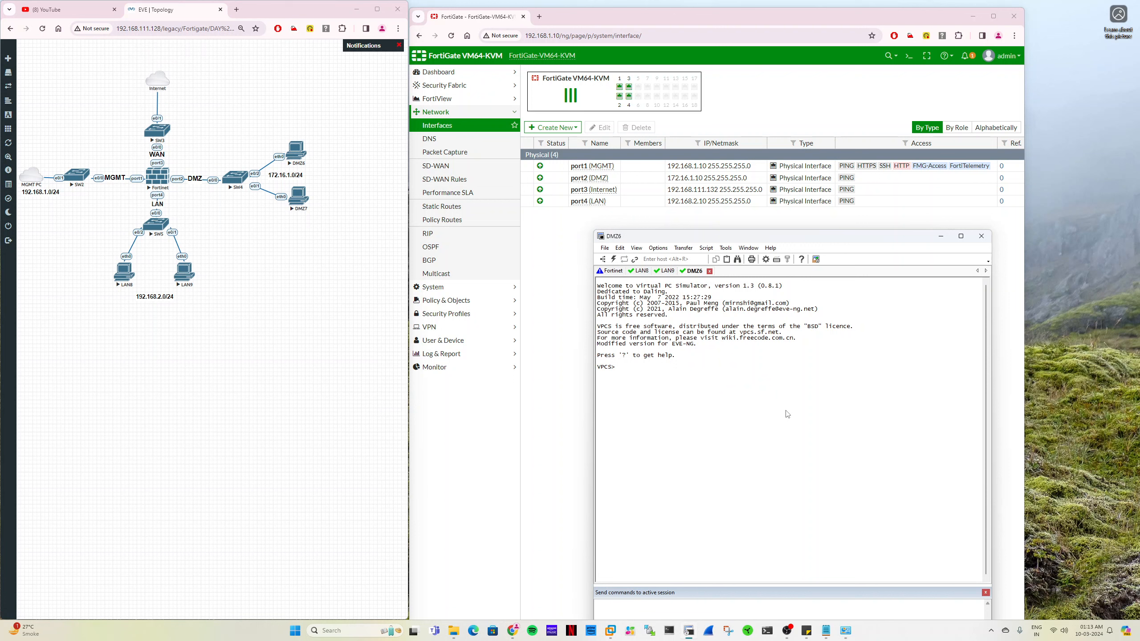
pyautogui.write('ip 172.16.1.1 255.255.255.0 172.16.1.10')
pyautogui.press('Return')
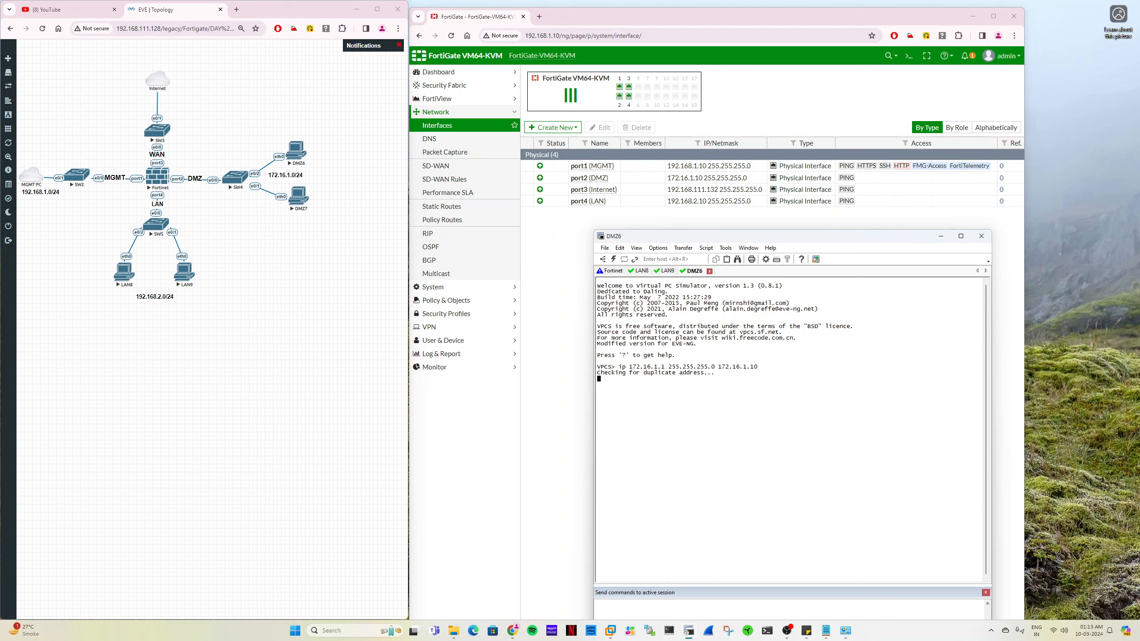
# - Open the DMZ7 PC's console and assign it 172.16.1.2 with mask 255.255.255.0 and gateway 172.16.1.10
pyautogui.click(298, 196)
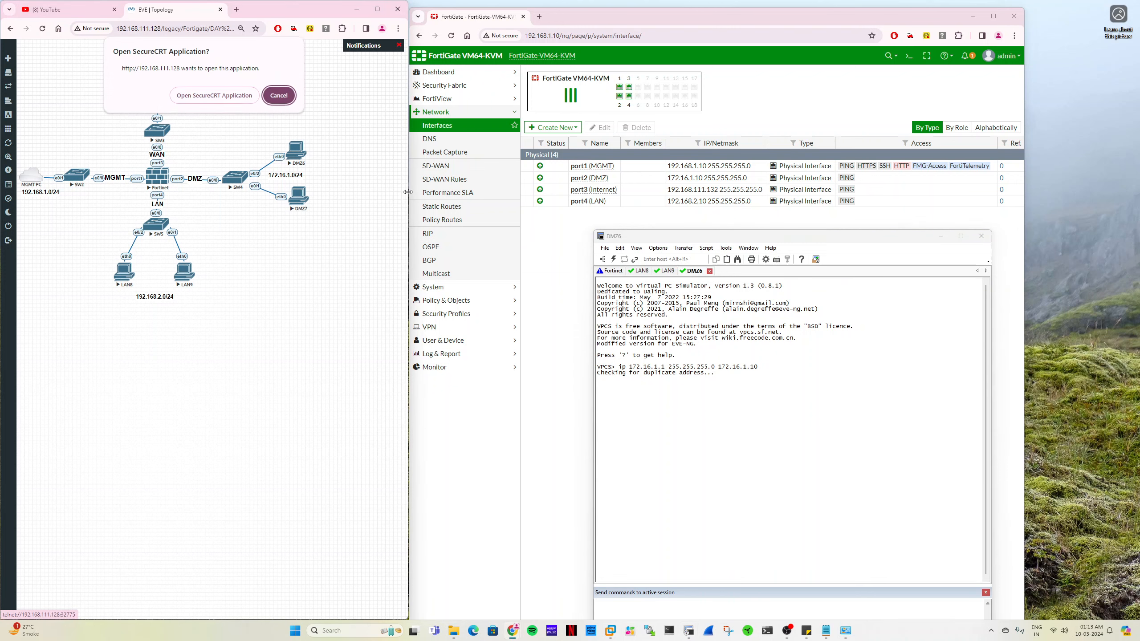
pyautogui.click(214, 95)
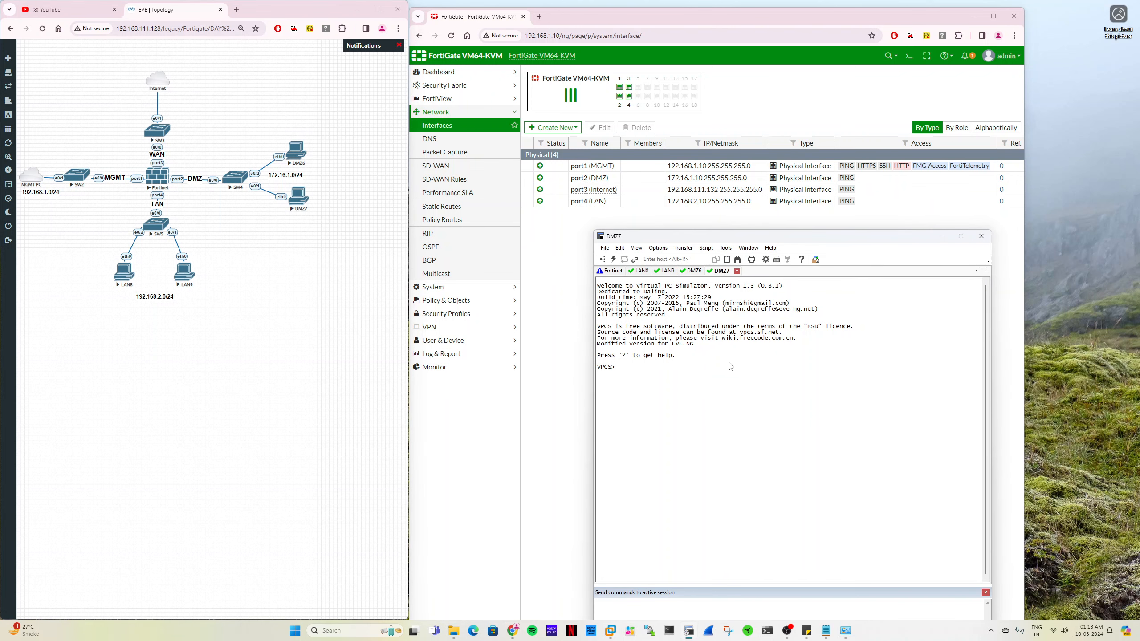
pyautogui.write('1')
pyautogui.write('p ')
pyautogui.write('172.16.1.')
pyautogui.write('2 255.255.255')
pyautogui.write('.0 172.16')
pyautogui.write('.1.')
pyautogui.write('10')
pyautogui.press('Return')
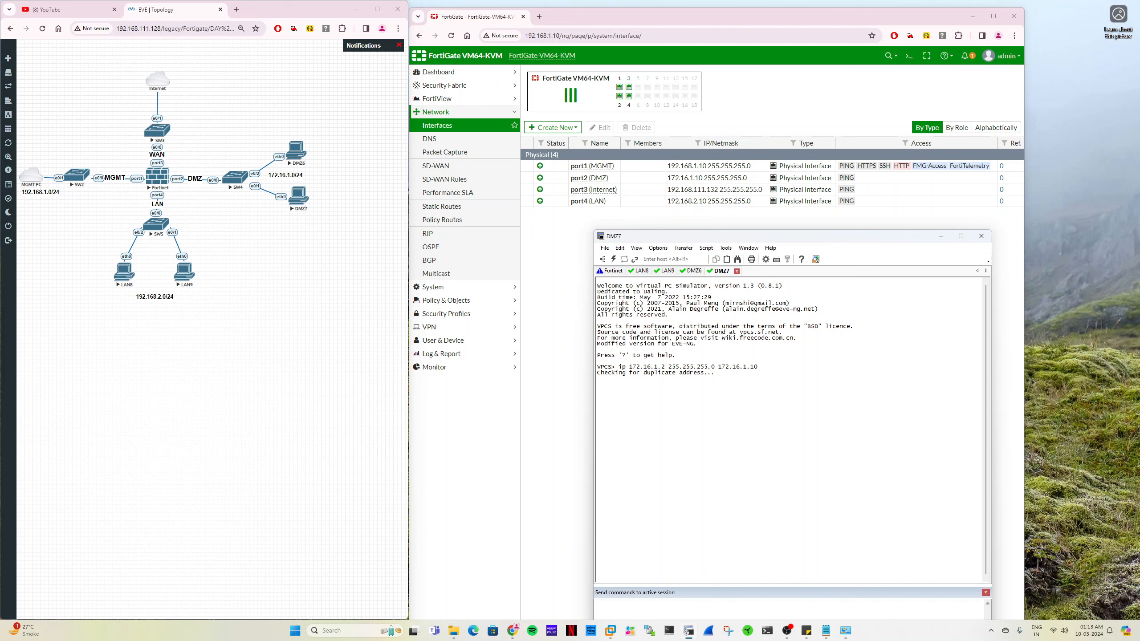
# - Test DMZ7's connectivity to its gateway with "ping 172.16.1.10" and interrupt the ping
pyautogui.write('pin')
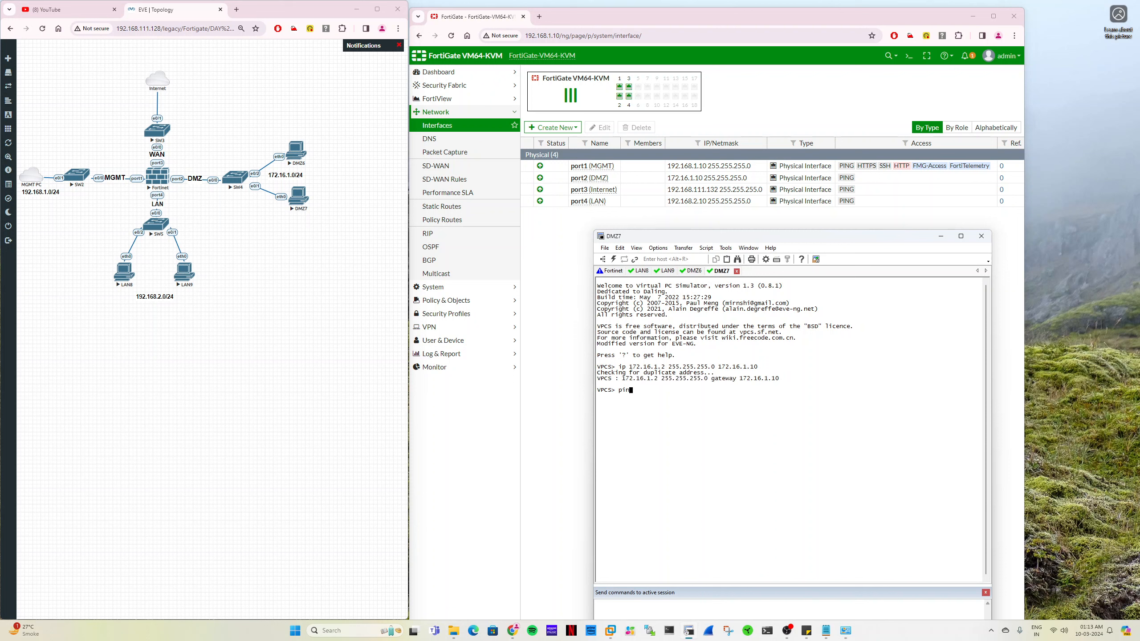
pyautogui.write('g 172.16.1.10')
pyautogui.press('Return')
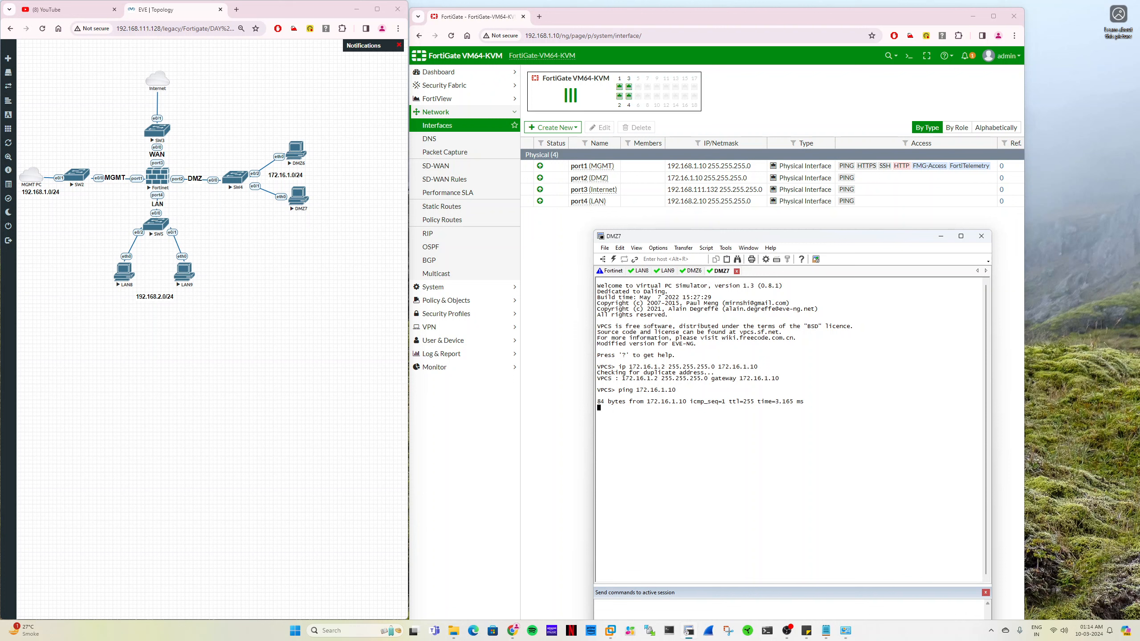
pyautogui.hotkey('ctrl', 'z')
pyautogui.hotkey('ctrl', 'x')
pyautogui.hotkey('ctrl', 'c')
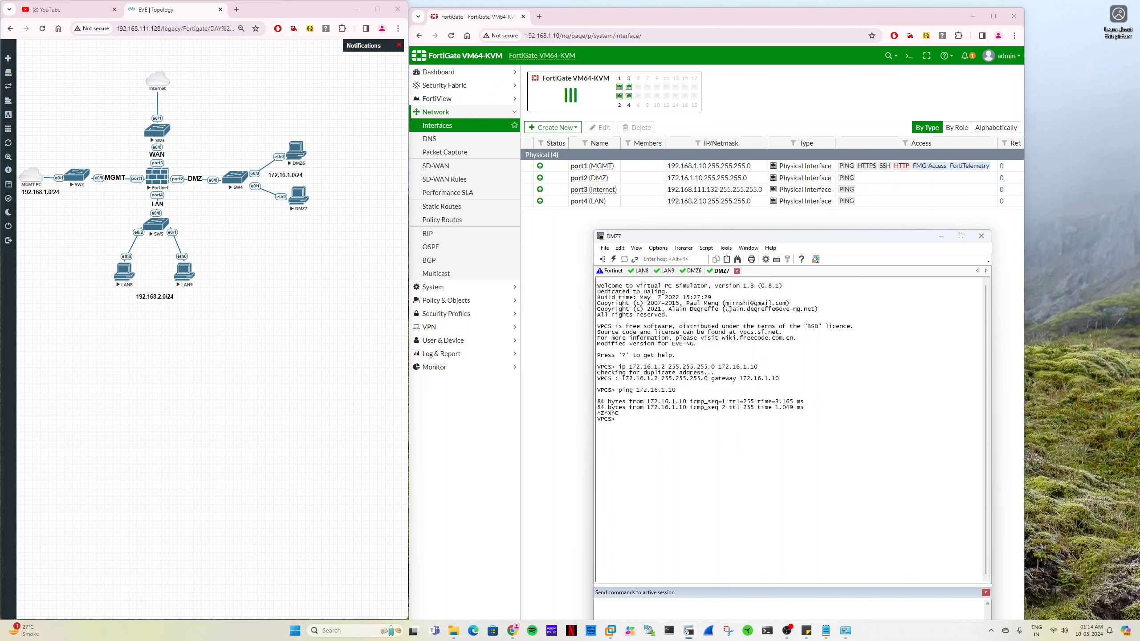
# - Test LAN-to-DMZ connectivity from the LAN8 console with "ping 172.16.1.1" and interrupt the ping
pyautogui.click(639, 271)
pyautogui.write('ping')
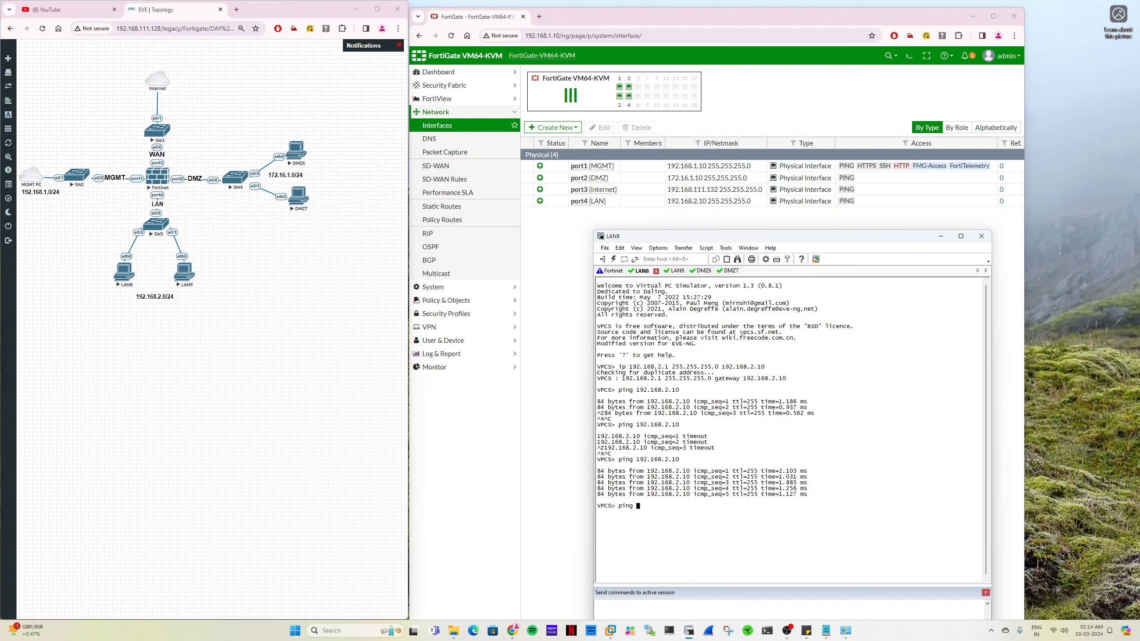
pyautogui.write('172.16.1.1')
pyautogui.press('Return')
pyautogui.hotkey('ctrl', 'z')
pyautogui.hotkey('ctrl', 'x')
pyautogui.hotkey('ctrl', 'c')
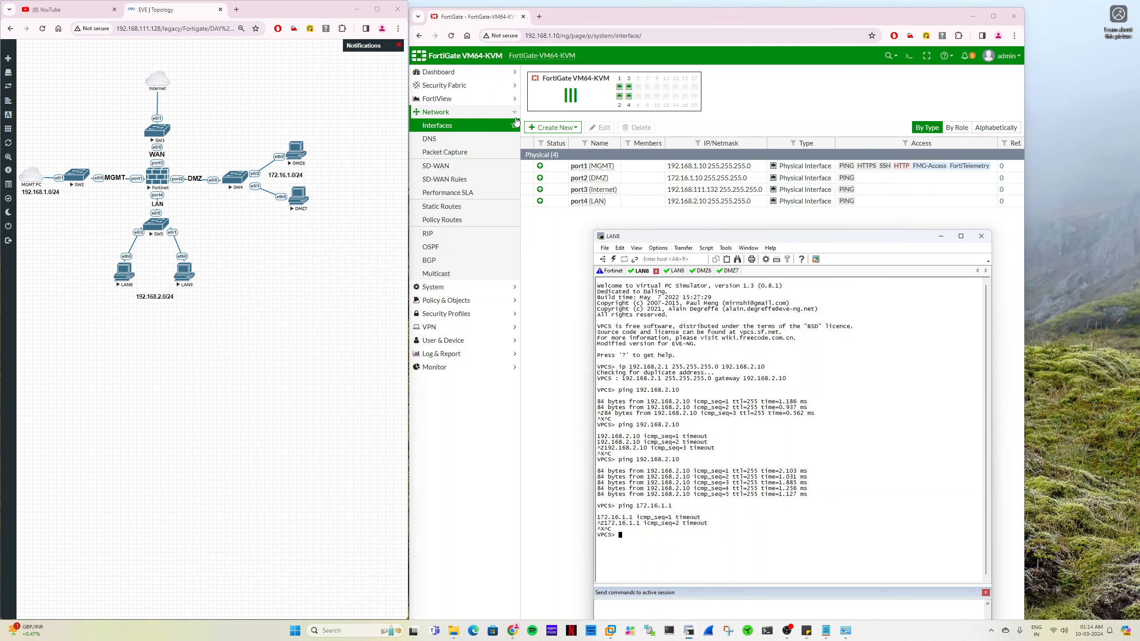
# - Return to the FortiGate web interface and open its IPv4 policy list
pyautogui.click(472, 129)
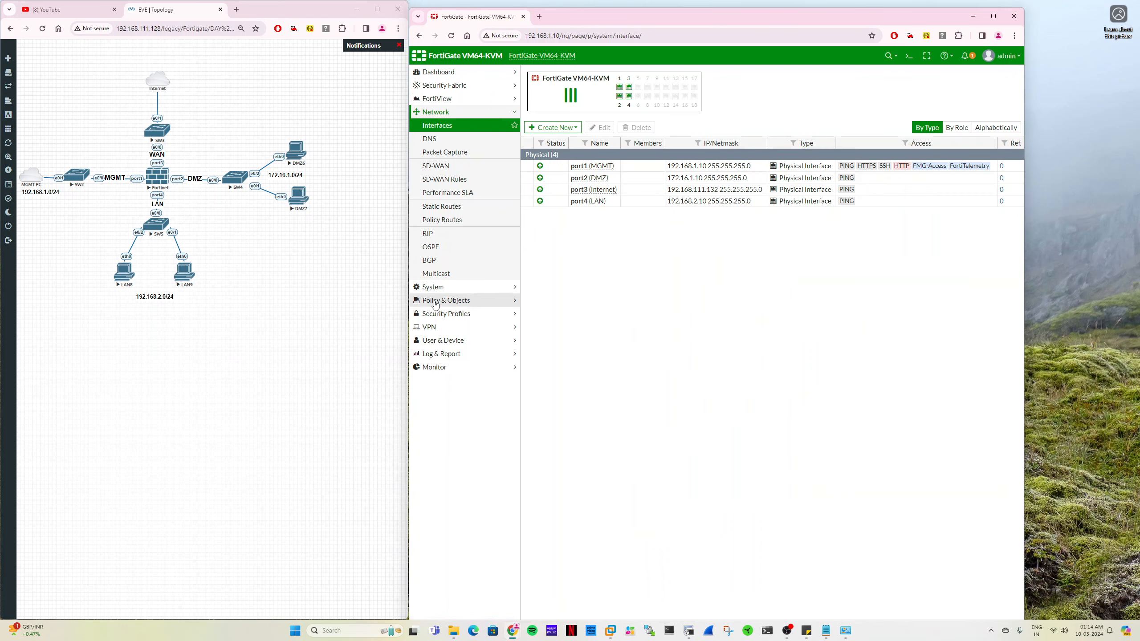
pyautogui.click(458, 301)
pyautogui.click(442, 151)
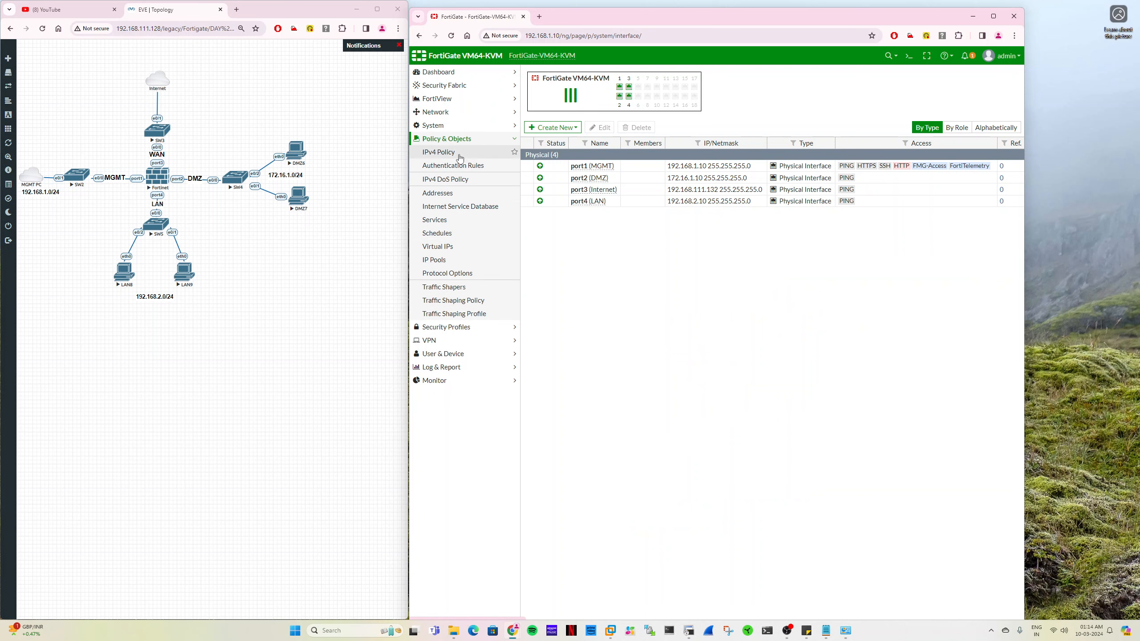
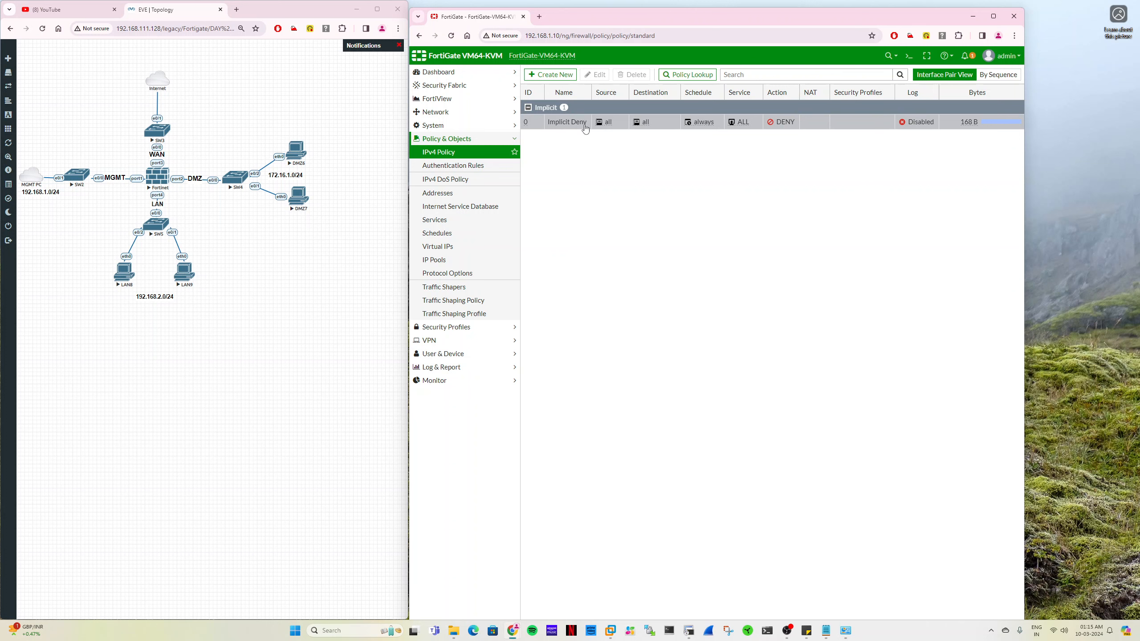
# - Enable violation traffic logging on the Implicit Deny policy and save it
pyautogui.doubleClick(562, 123)
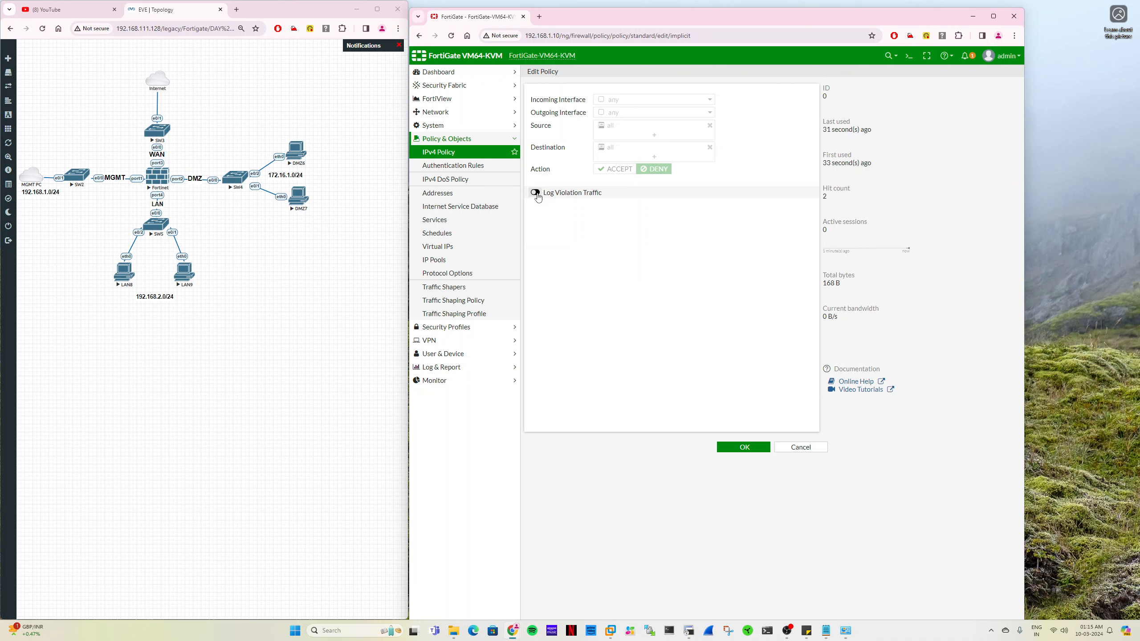
pyautogui.click(536, 193)
pyautogui.click(731, 449)
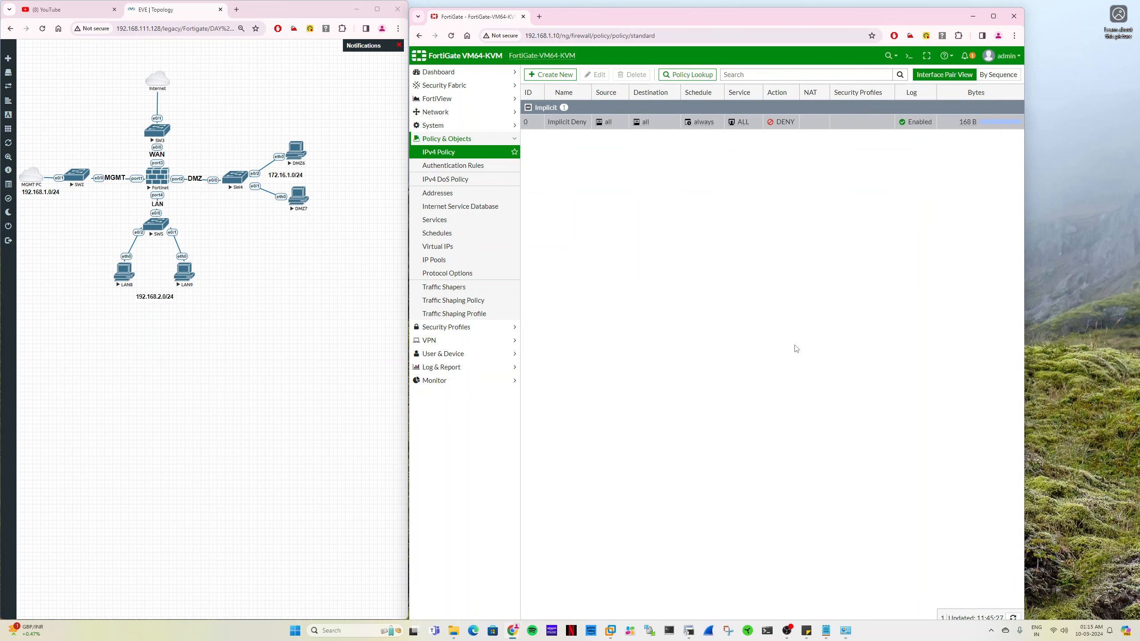
# - Open the Forward Traffic log, repeat the LAN8 ping to 172.16.1.1, and refresh the log to check for denied traffic
pyautogui.click(496, 367)
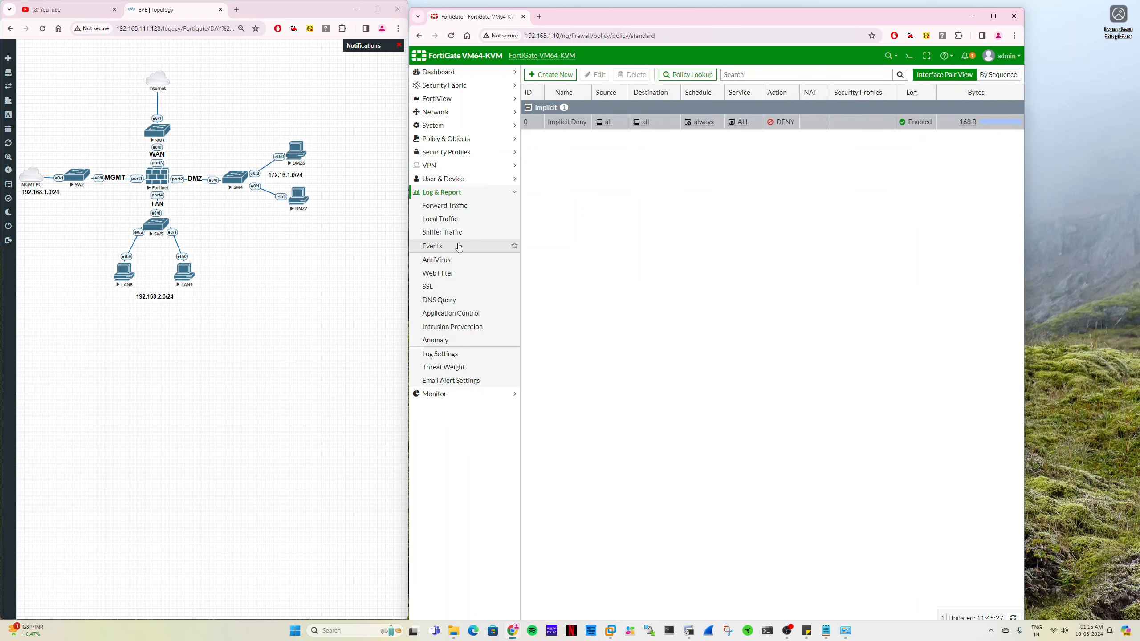
pyautogui.click(463, 206)
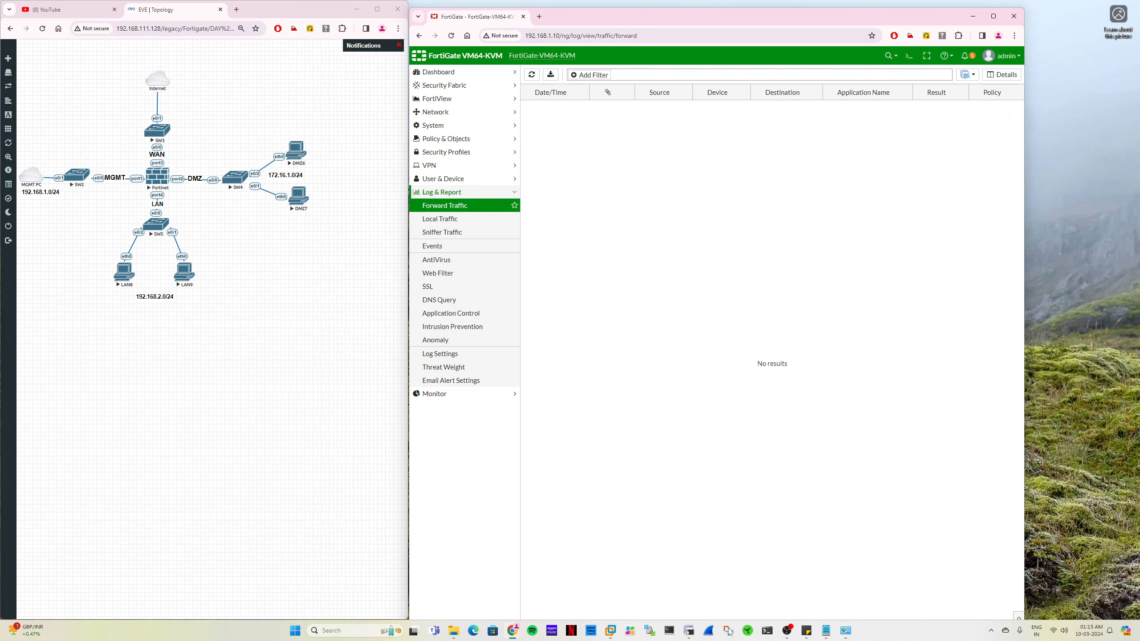
pyautogui.hotkey('alt', 'Tab')
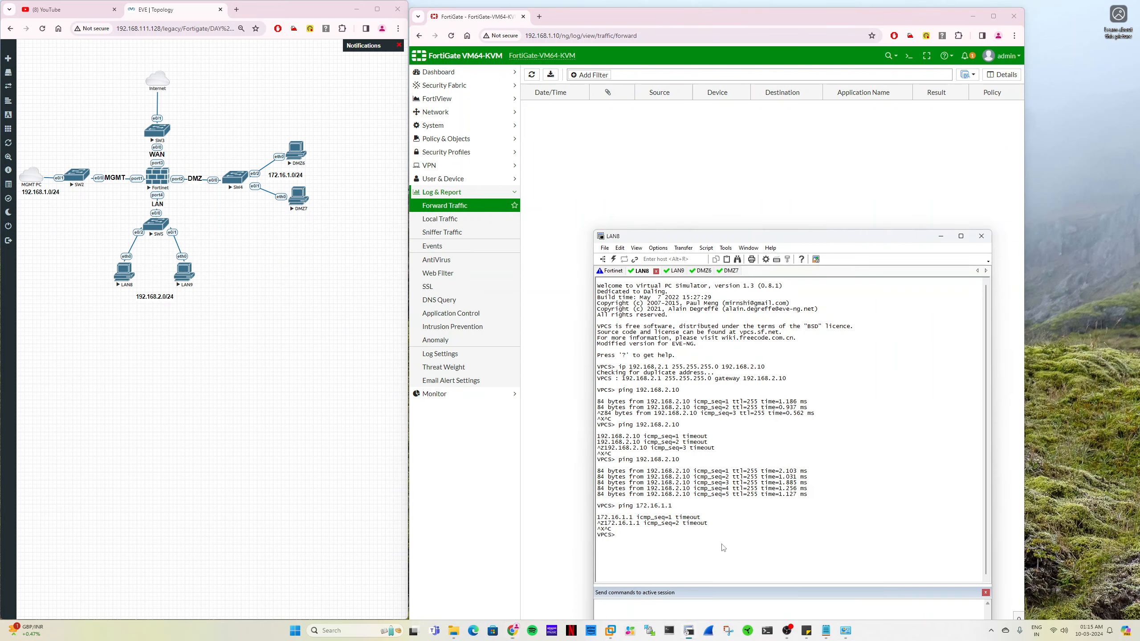
pyautogui.press('Up')
pyautogui.press('Return')
pyautogui.click(532, 76)
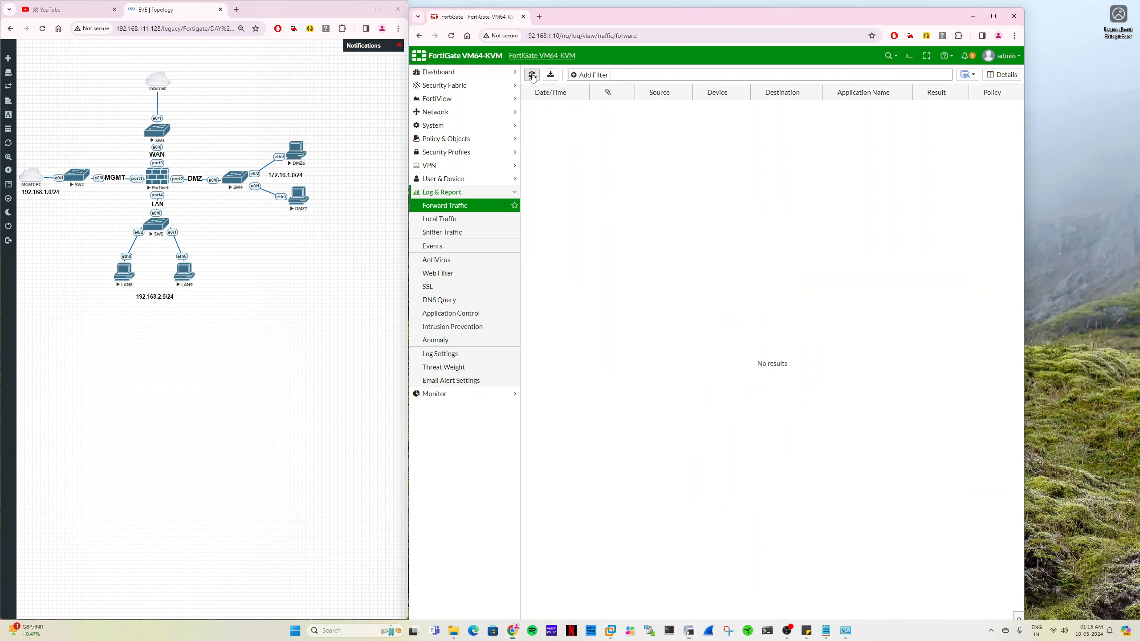
pyautogui.click(532, 75)
pyautogui.click(532, 74)
# - Return to the IPv4 policy list and create a new policy named "LAN to DMZ"
pyautogui.click(469, 140)
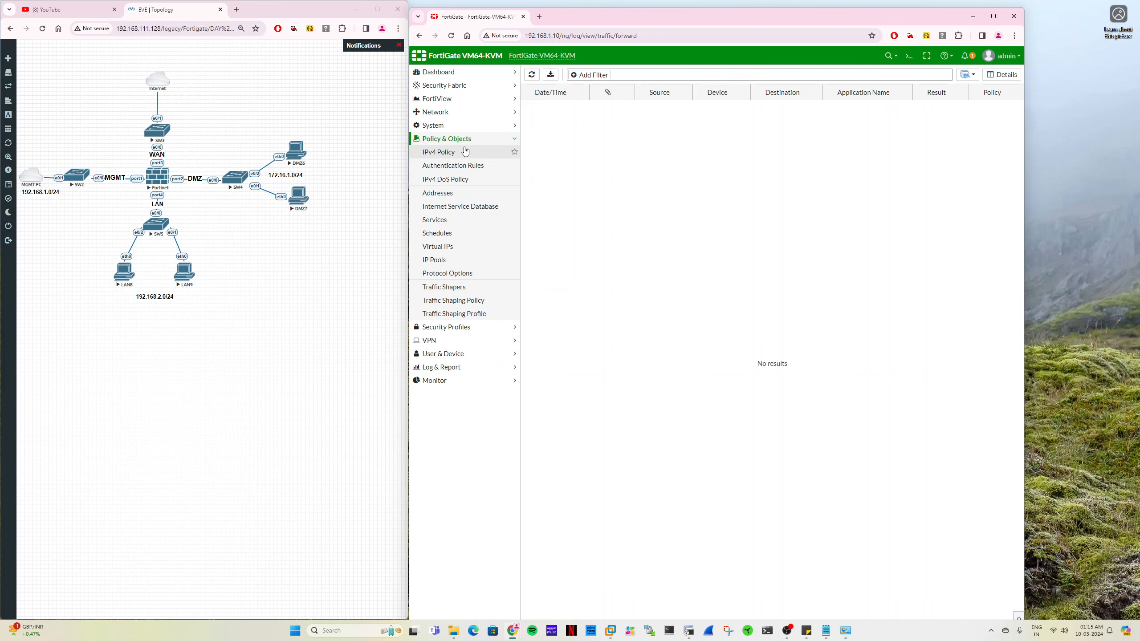
pyautogui.click(465, 152)
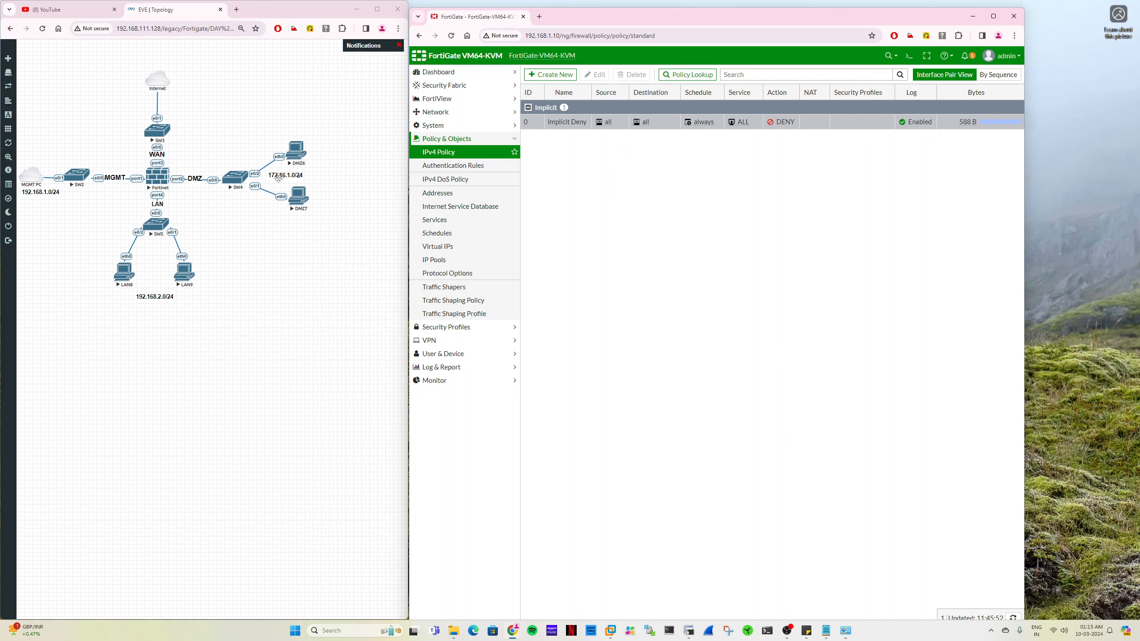
pyautogui.click(550, 75)
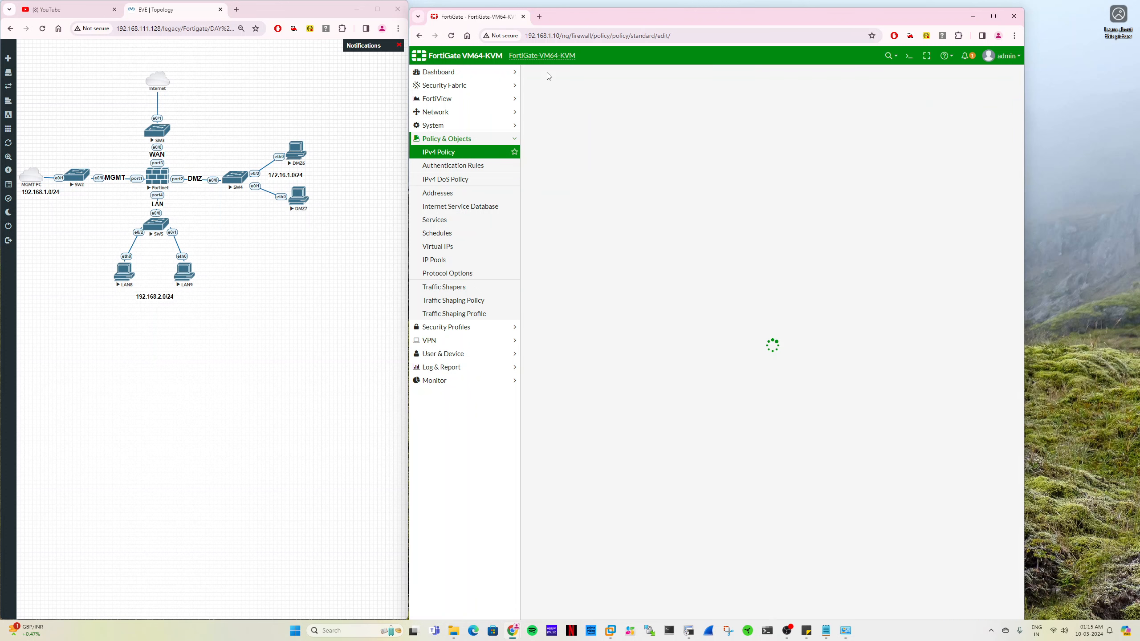
pyautogui.click(649, 99)
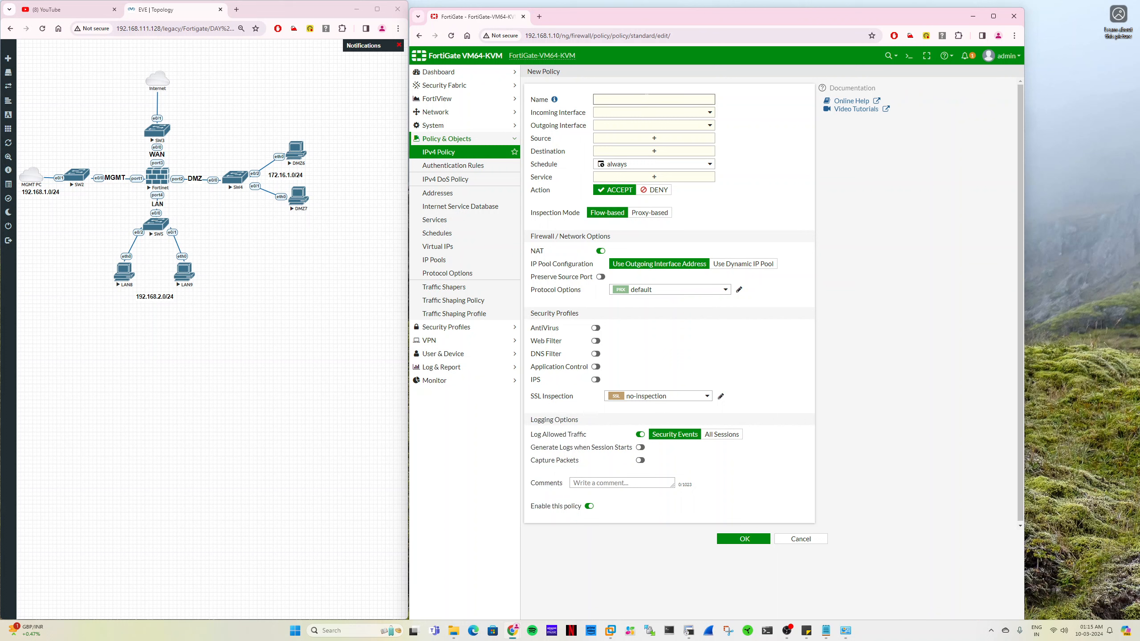
pyautogui.write('LAN to DMZ')
# - Set the policy's incoming interface to LAN (port4) and its outgoing interface to DMZ (port2)
pyautogui.click(652, 113)
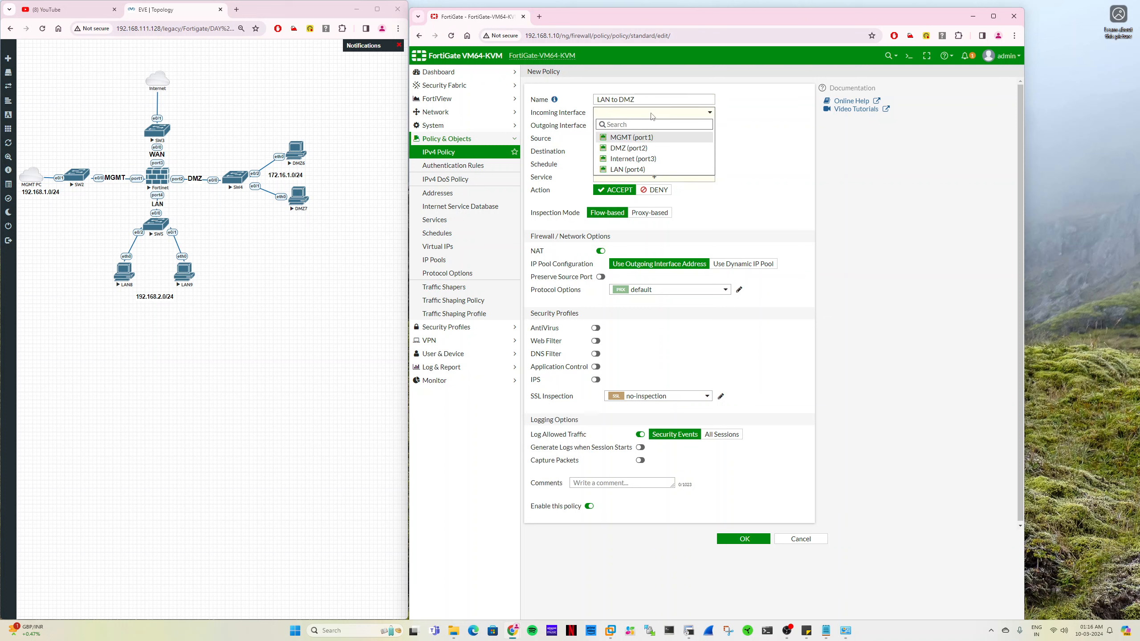
pyautogui.click(624, 170)
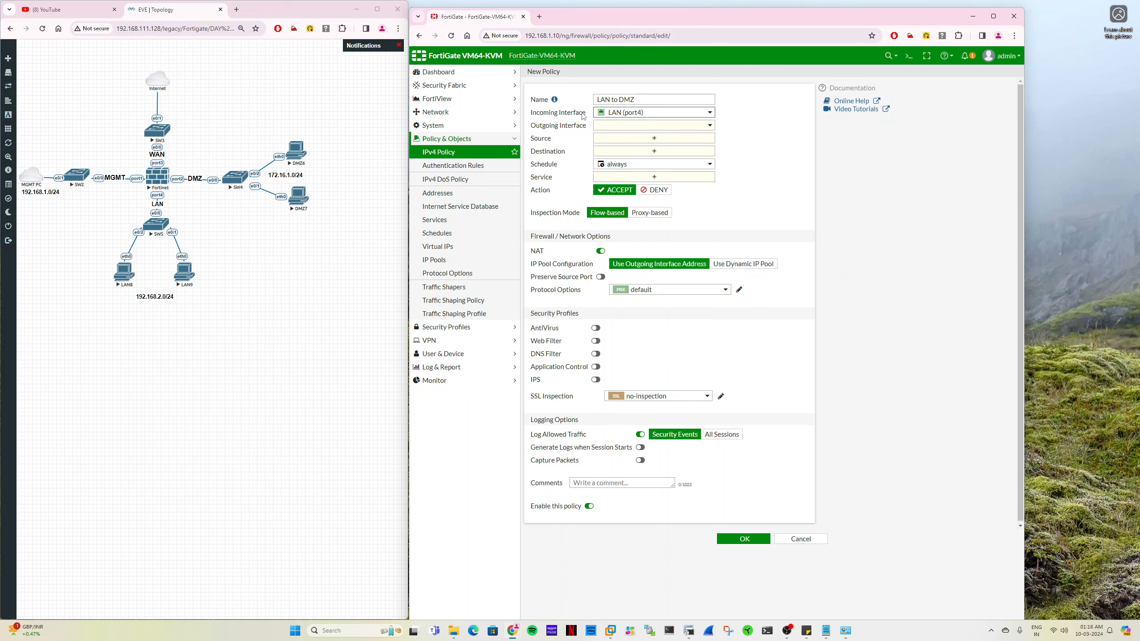
pyautogui.click(631, 126)
pyautogui.click(627, 164)
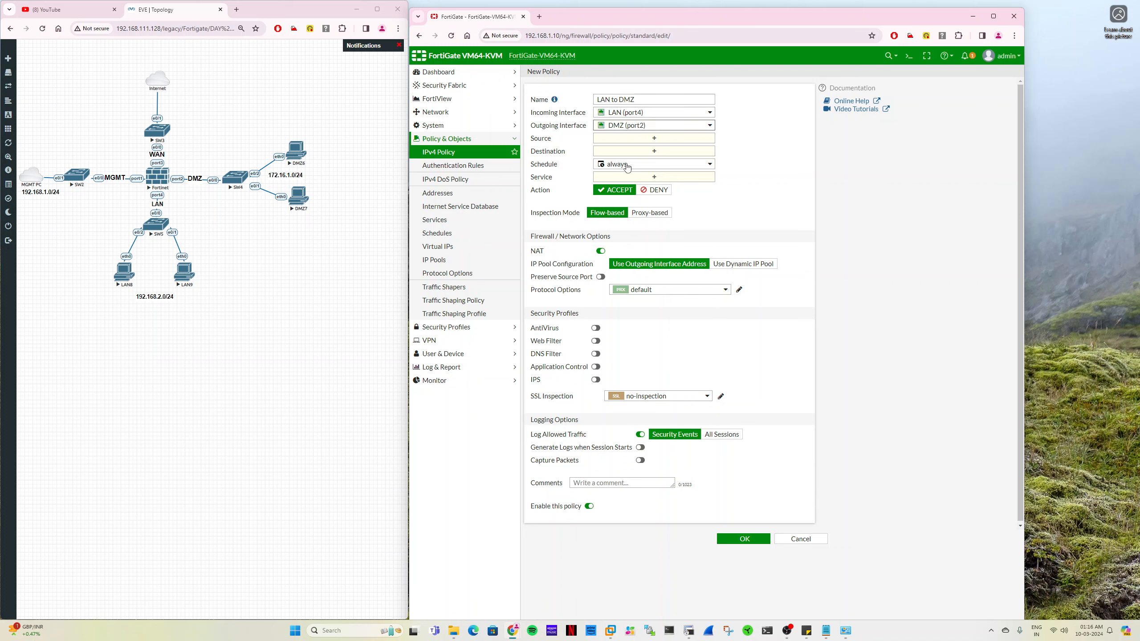
# - Start a new address object for the policy's source and name it Net_192.168.2.0_24
pyautogui.click(608, 139)
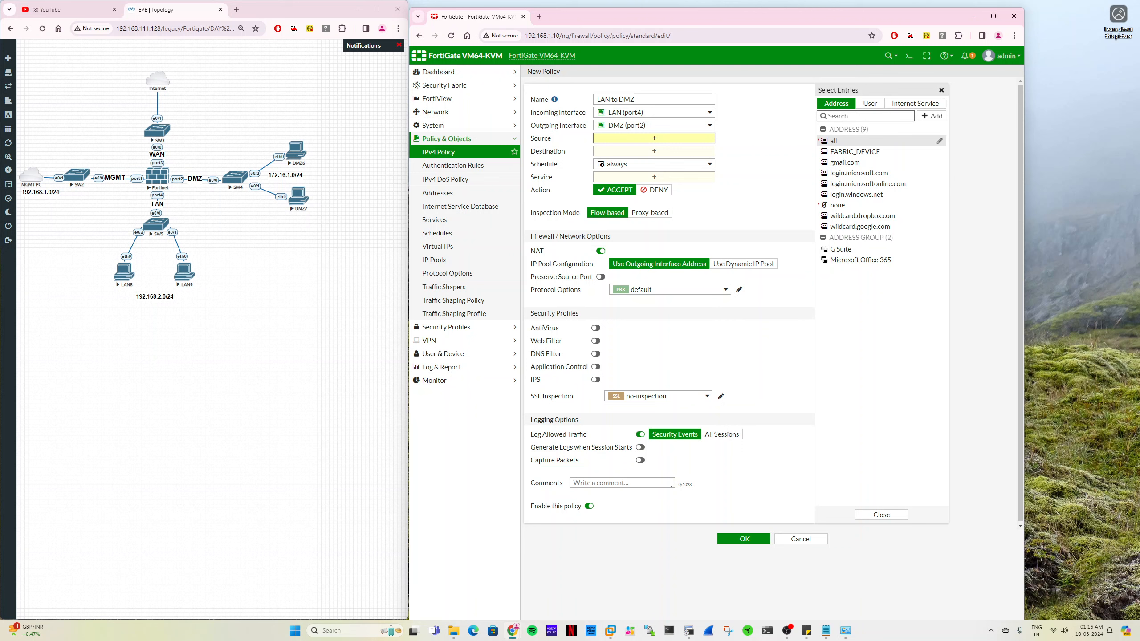
pyautogui.click(933, 116)
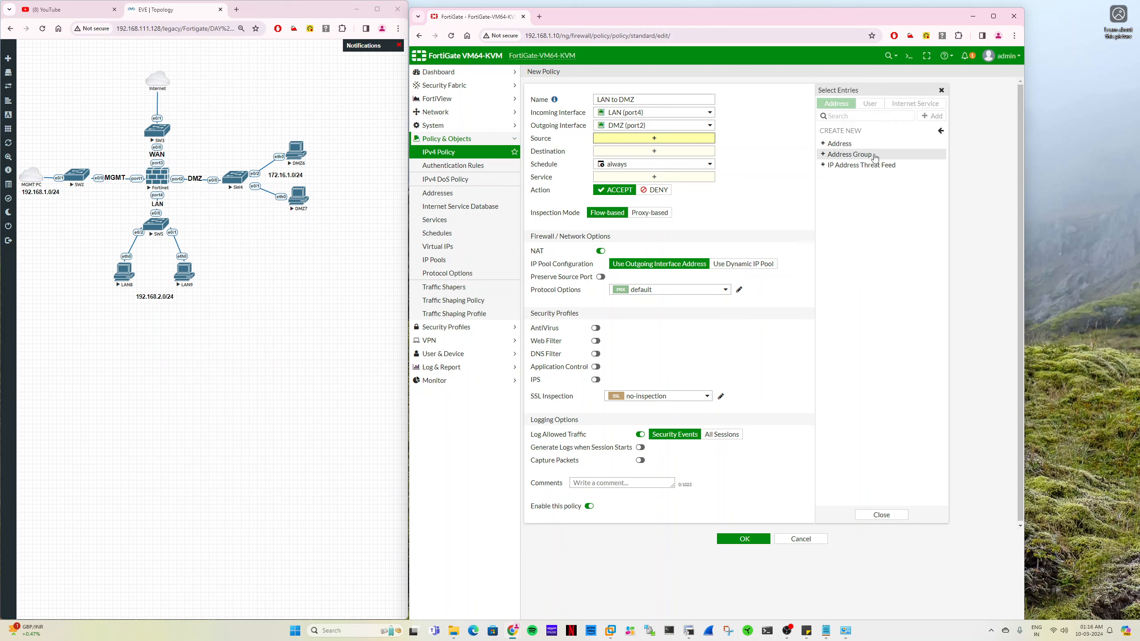
pyautogui.click(840, 156)
pyautogui.click(753, 93)
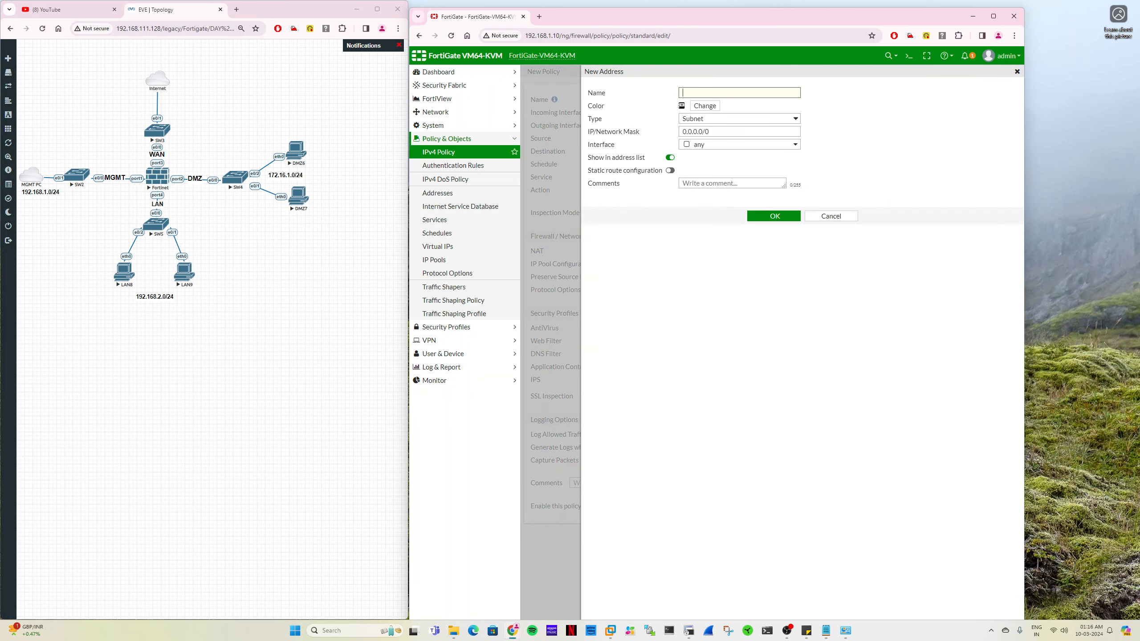
pyautogui.write('Net_192.168.2.0/24')
pyautogui.click(734, 93)
pyautogui.press('BackSpace')
pyautogui.write('_24')
# - Define the address as subnet 192.168.2.0/24, save it, and use it as the policy's source
pyautogui.moveTo(732, 94); pyautogui.dragTo(697, 94)
pyautogui.hotkey('ctrl', 'c')
pyautogui.moveTo(719, 130); pyautogui.dragTo(667, 133)
pyautogui.hotkey('ctrl', 'v')
pyautogui.write('/')
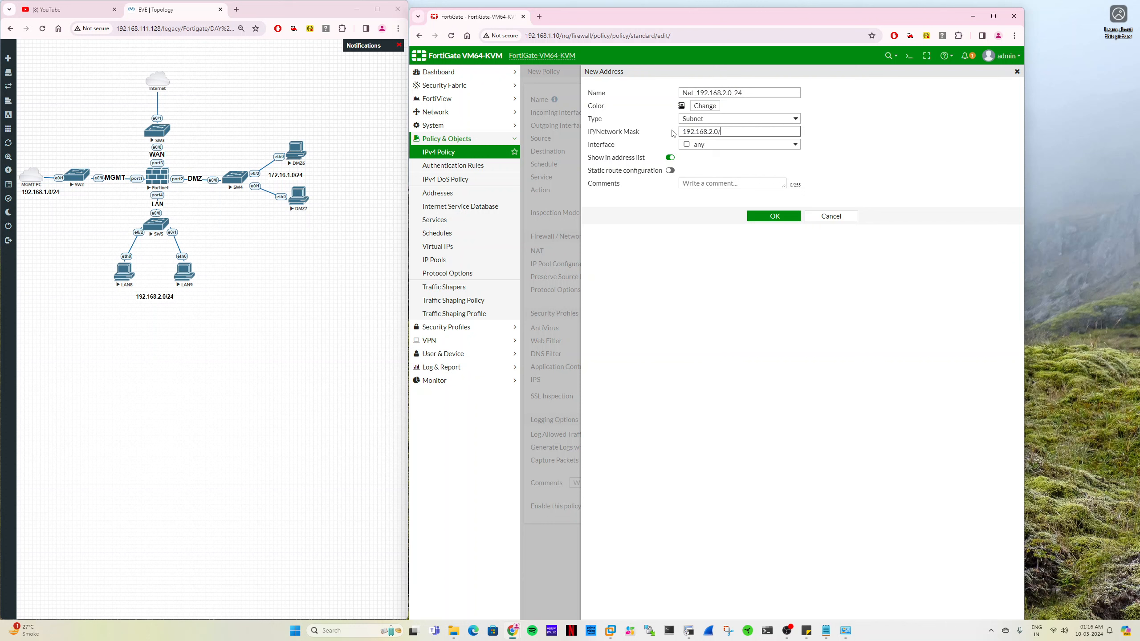
pyautogui.write('24')
pyautogui.click(703, 120)
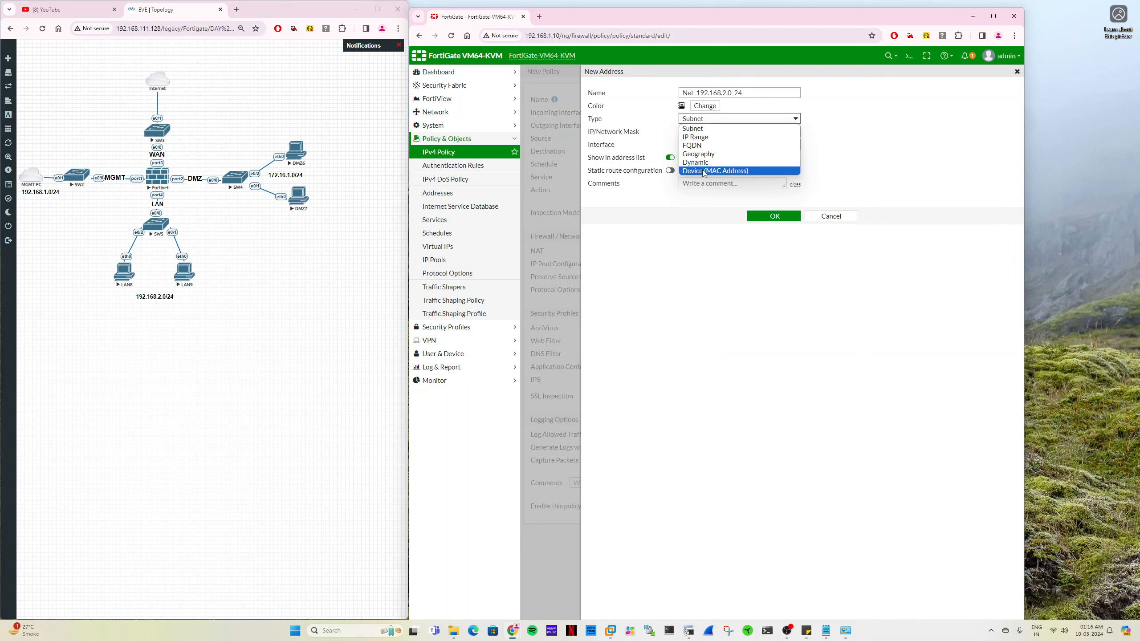
pyautogui.click(695, 128)
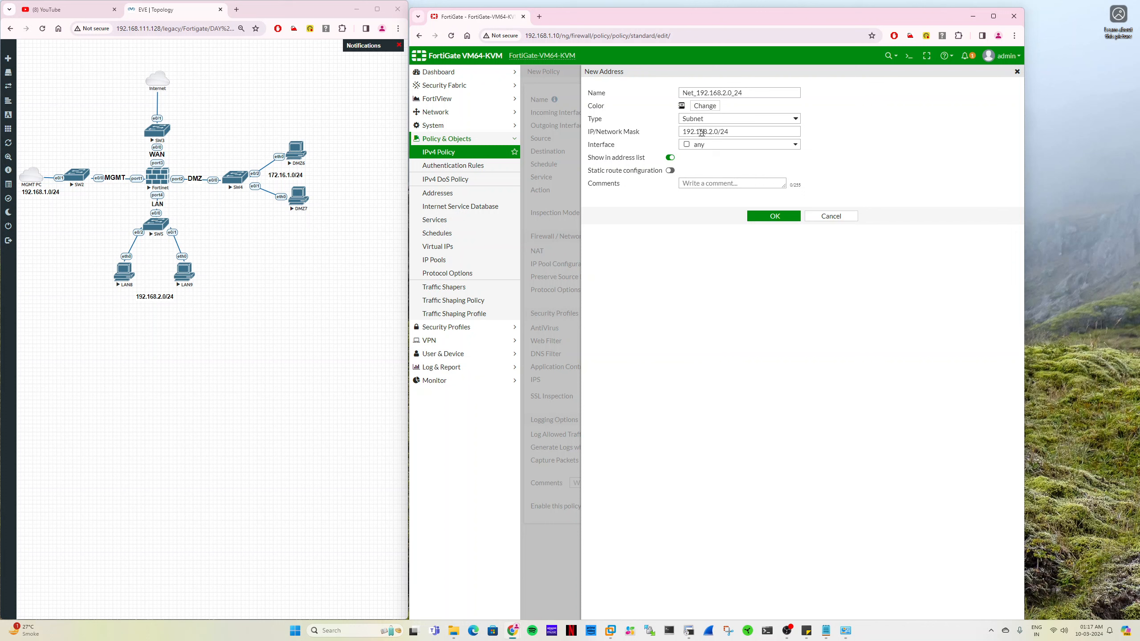
pyautogui.doubleClick(724, 131)
pyautogui.click(758, 217)
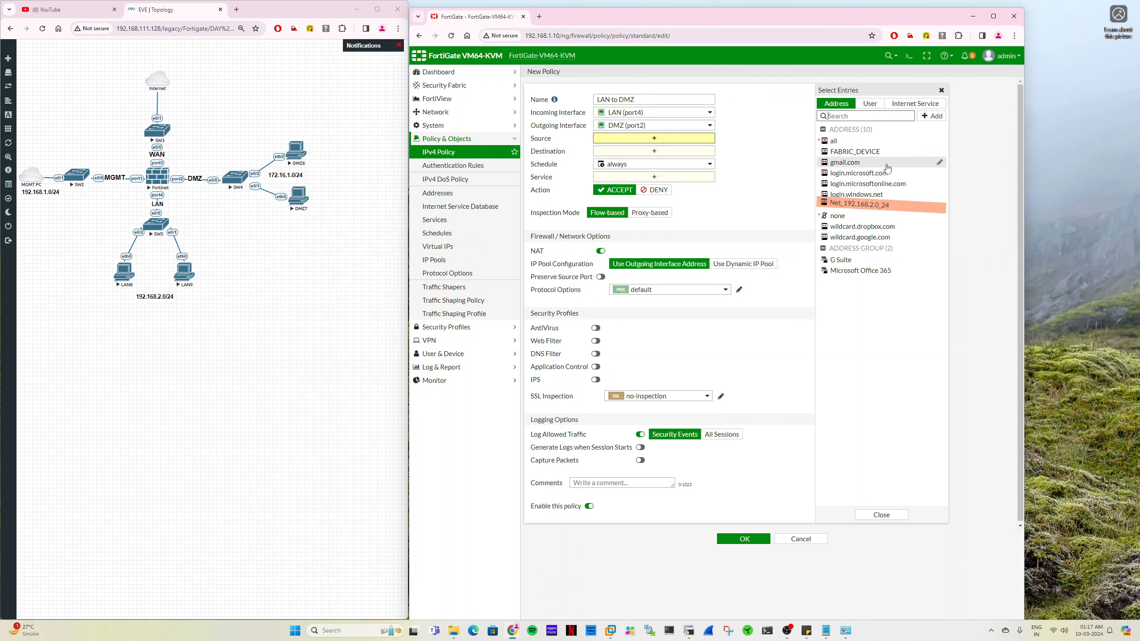
# - Start a new address object for the policy's destination, named DMZ_172.16.1.1, with type Subnet
pyautogui.click(665, 162)
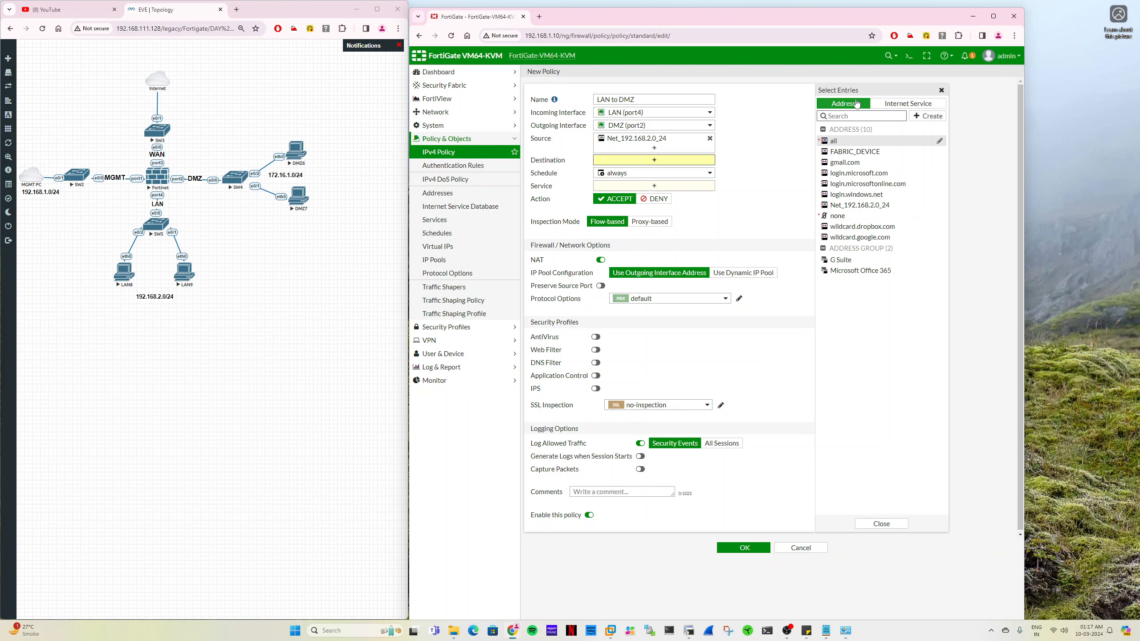
pyautogui.click(927, 116)
pyautogui.click(844, 148)
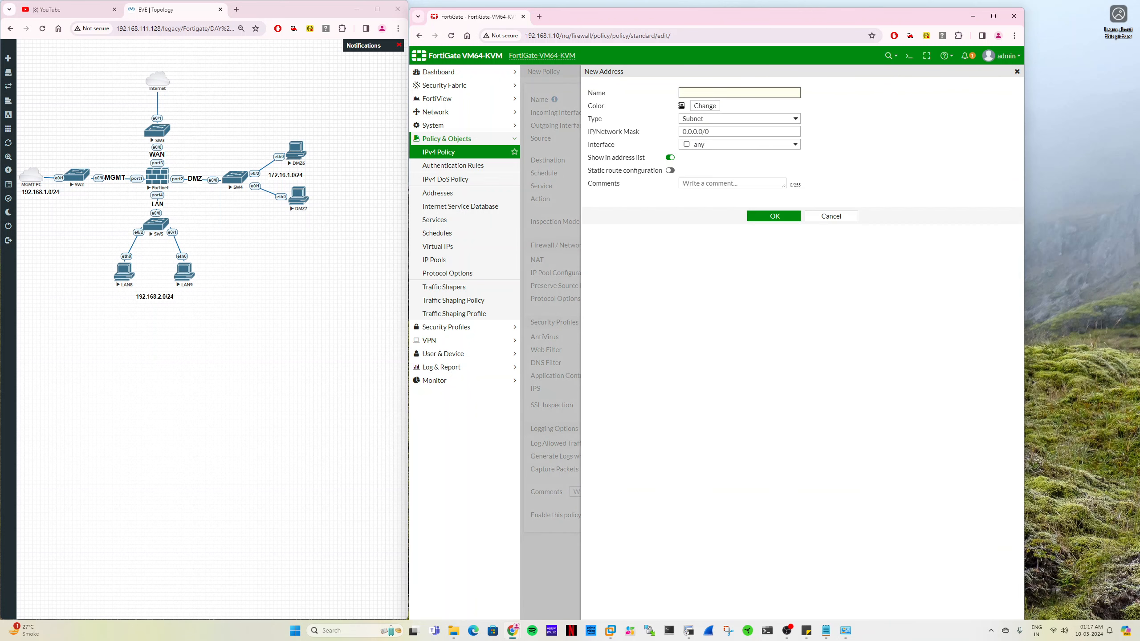
pyautogui.write('DMZ_172.16.1.1')
pyautogui.click(717, 121)
pyautogui.click(706, 129)
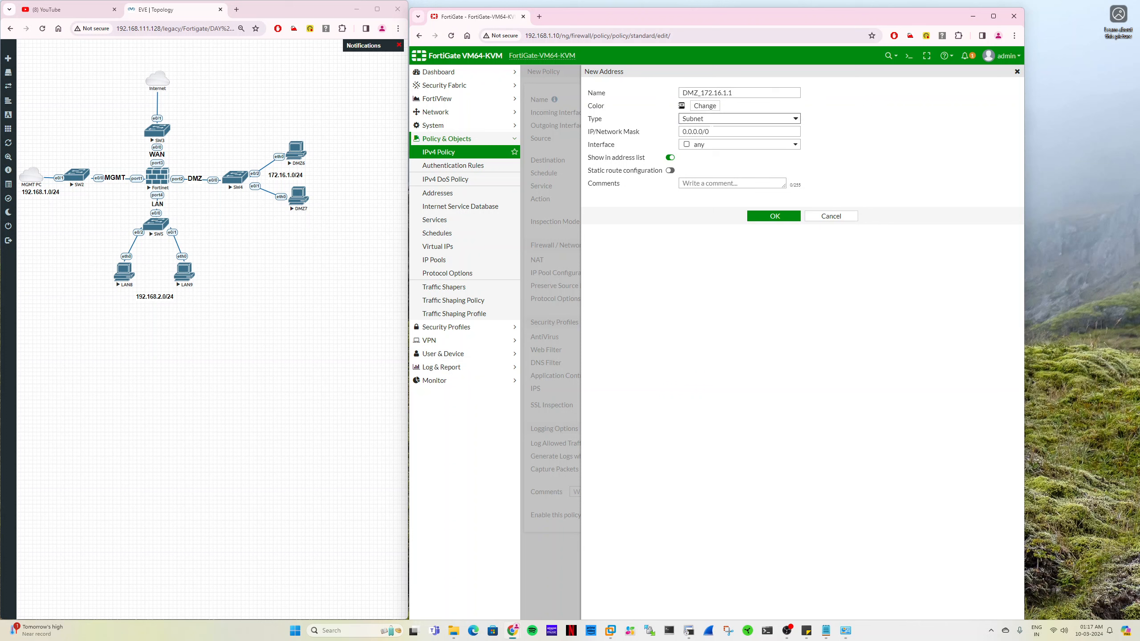
# - Set the address's IP/network mask to 172.16.1.1/32, save it, and select it as the policy's destination
pyautogui.moveTo(717, 131); pyautogui.dragTo(655, 124)
pyautogui.click(701, 93)
pyautogui.moveTo(701, 93); pyautogui.dragTo(736, 93)
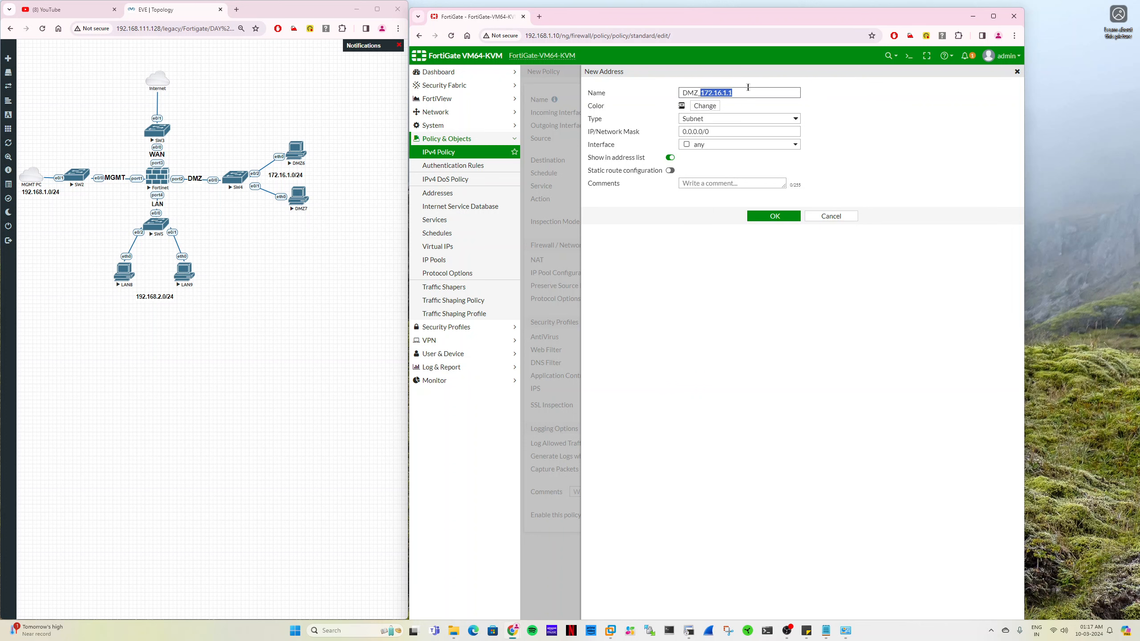
pyautogui.hotkey('ctrl', 'c')
pyautogui.moveTo(717, 132); pyautogui.dragTo(669, 135)
pyautogui.hotkey('ctrl', 'v')
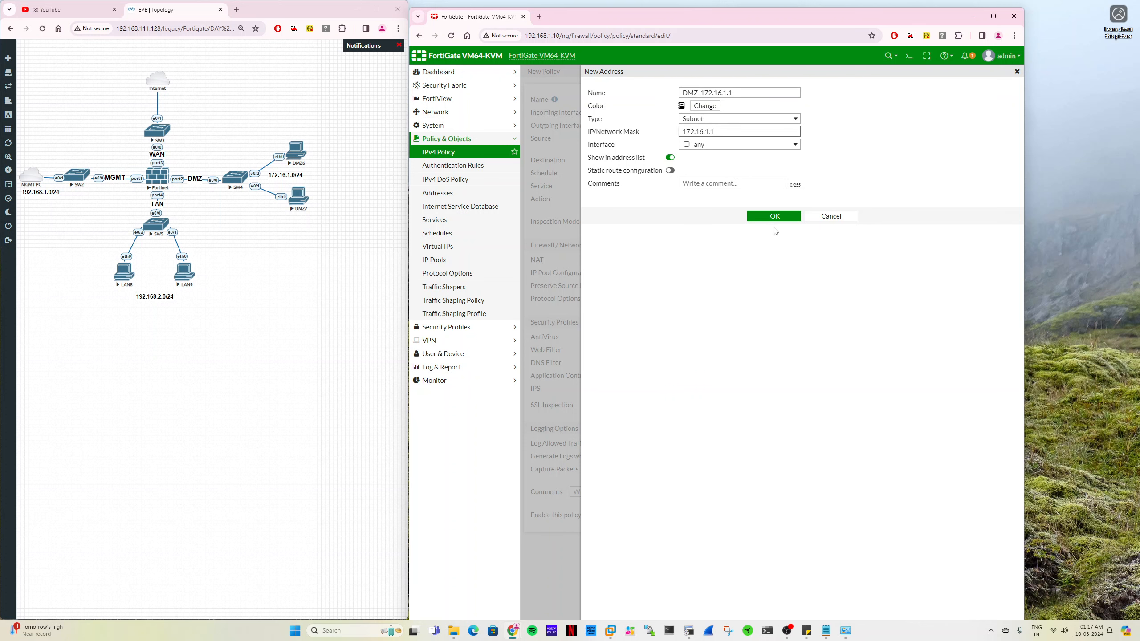
pyautogui.click(776, 217)
pyautogui.click(745, 130)
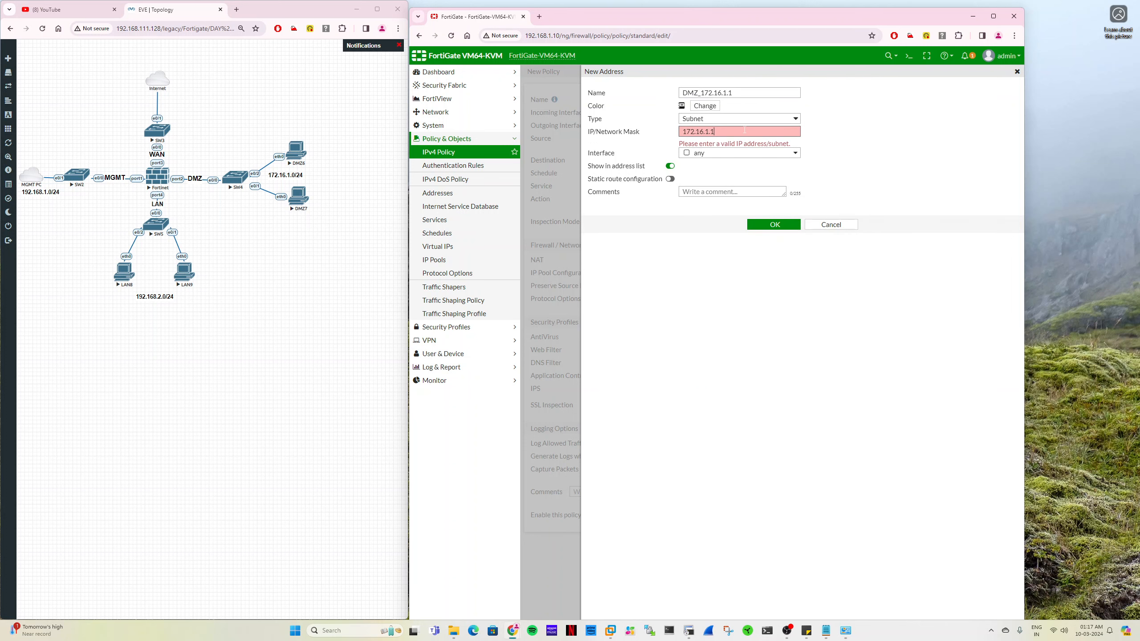
pyautogui.write('/32')
pyautogui.click(771, 226)
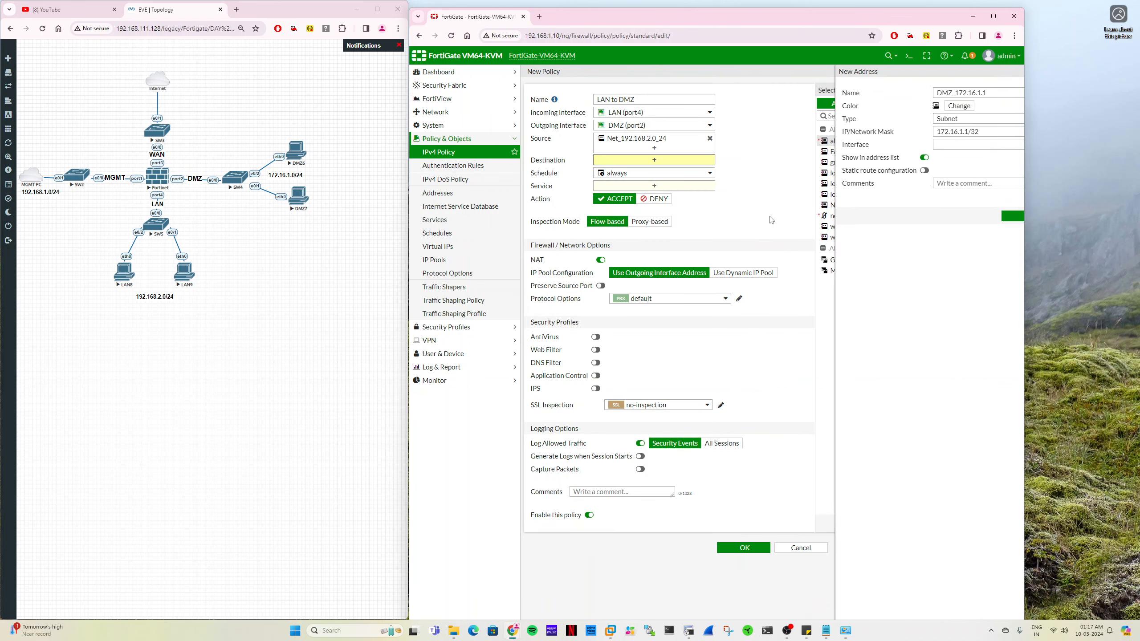
pyautogui.click(853, 153)
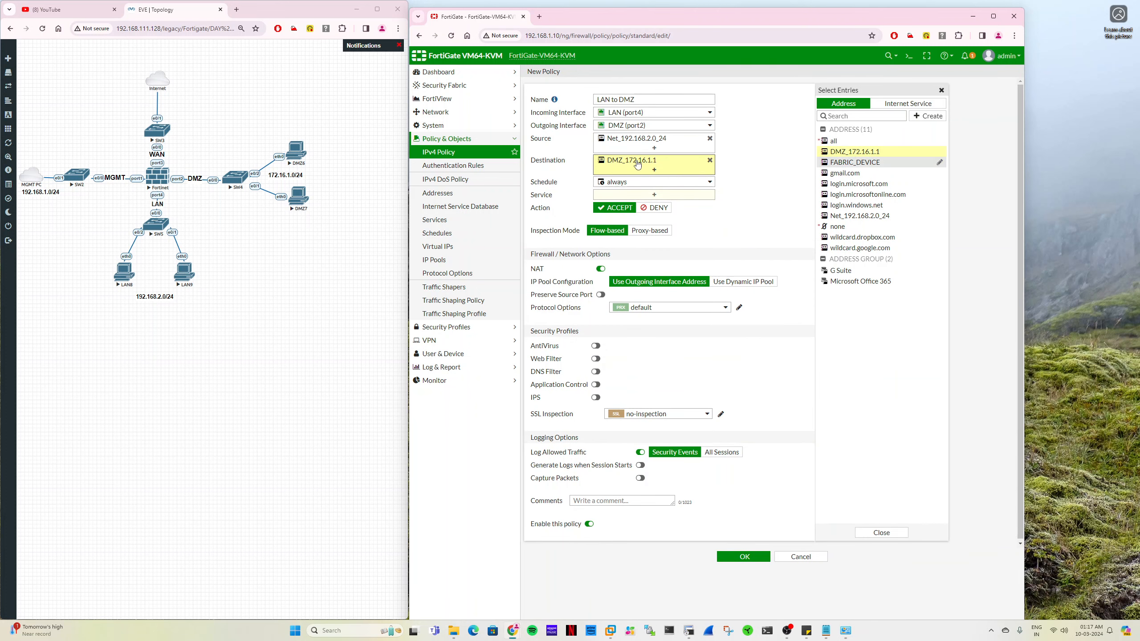
# - Set the policy's service to ALL, turn off NAT, and log all sessions of allowed traffic
pyautogui.moveTo(638, 165)
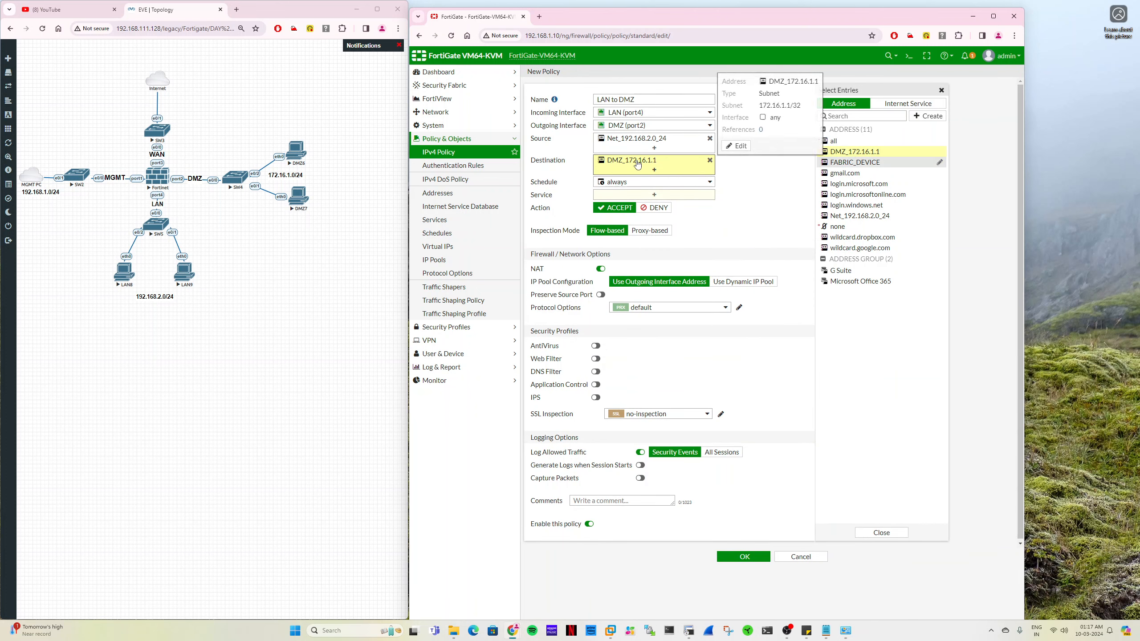
pyautogui.click(638, 195)
pyautogui.click(857, 141)
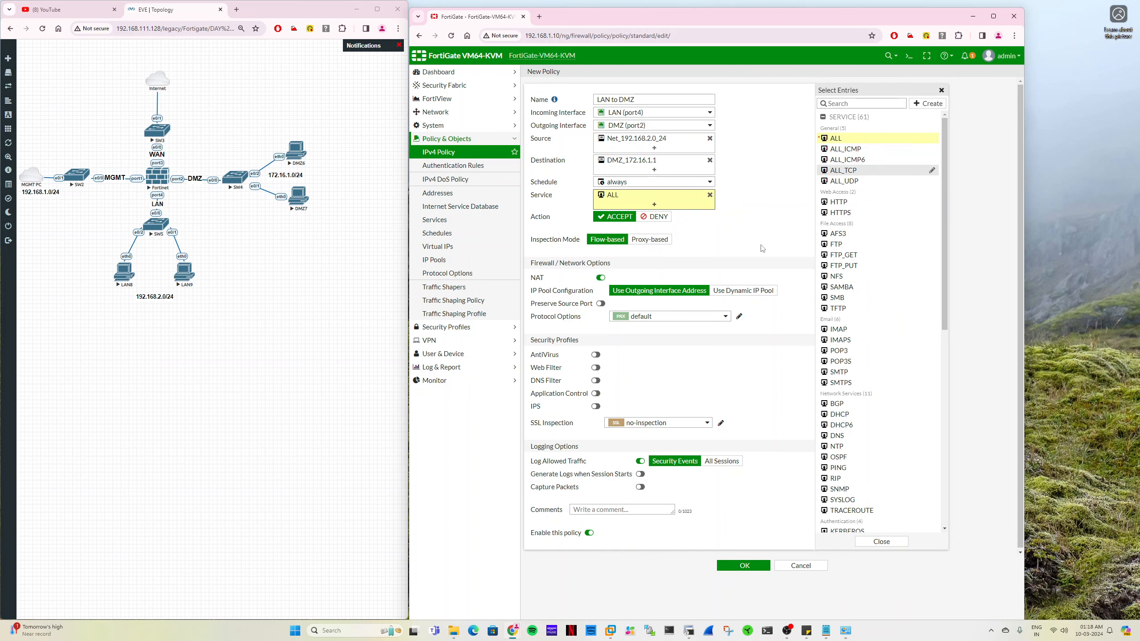
pyautogui.click(602, 278)
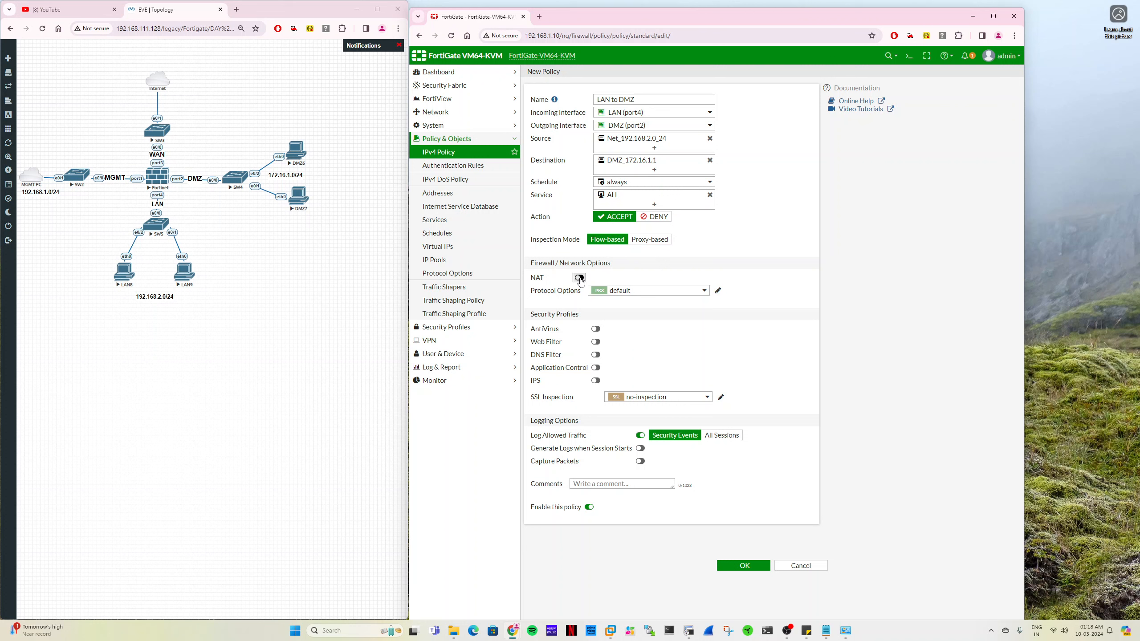
pyautogui.click(718, 437)
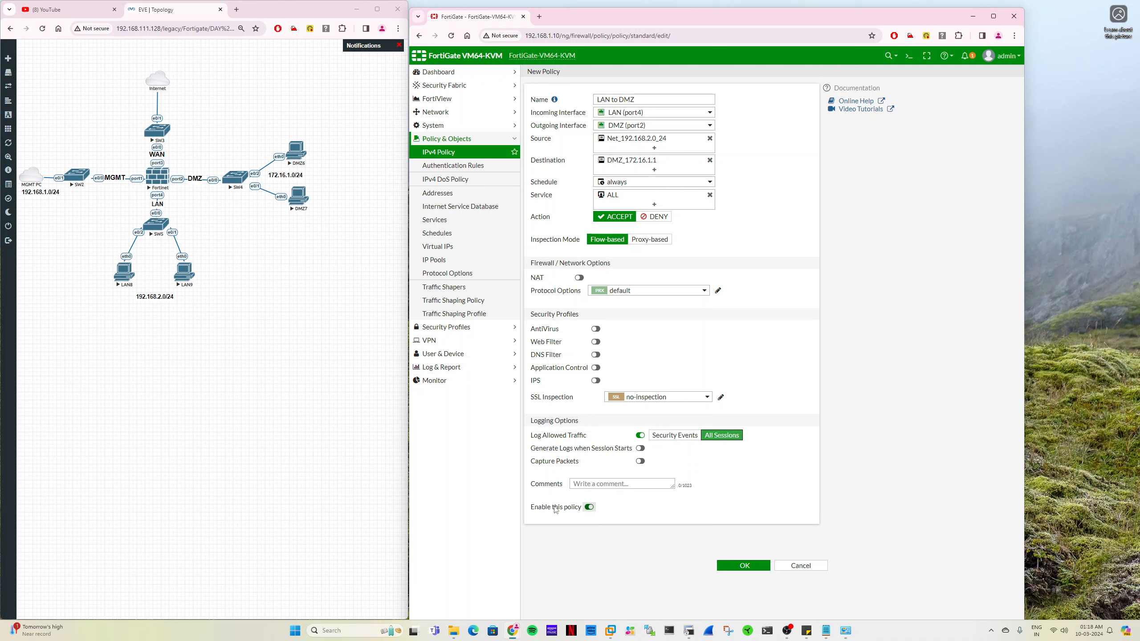
pyautogui.click(577, 484)
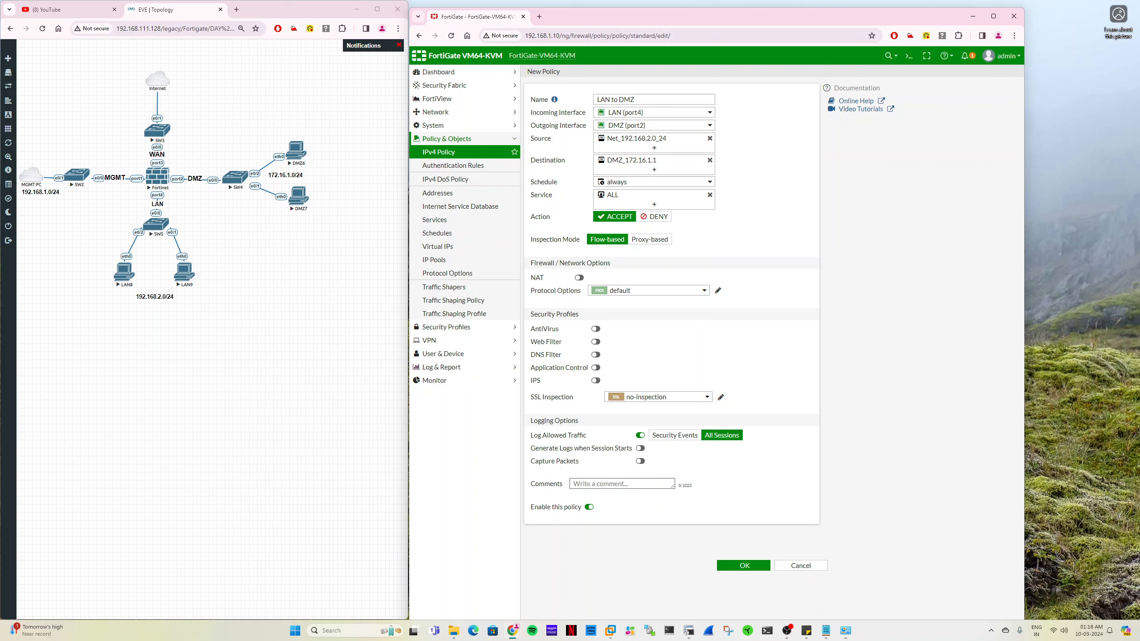
pyautogui.write('C123-1003')
pyautogui.write('-')
pyautogui.press('BackSpace')
pyautogui.write('2023')
pyautogui.press('BackSpace')
pyautogui.press('BackSpace')
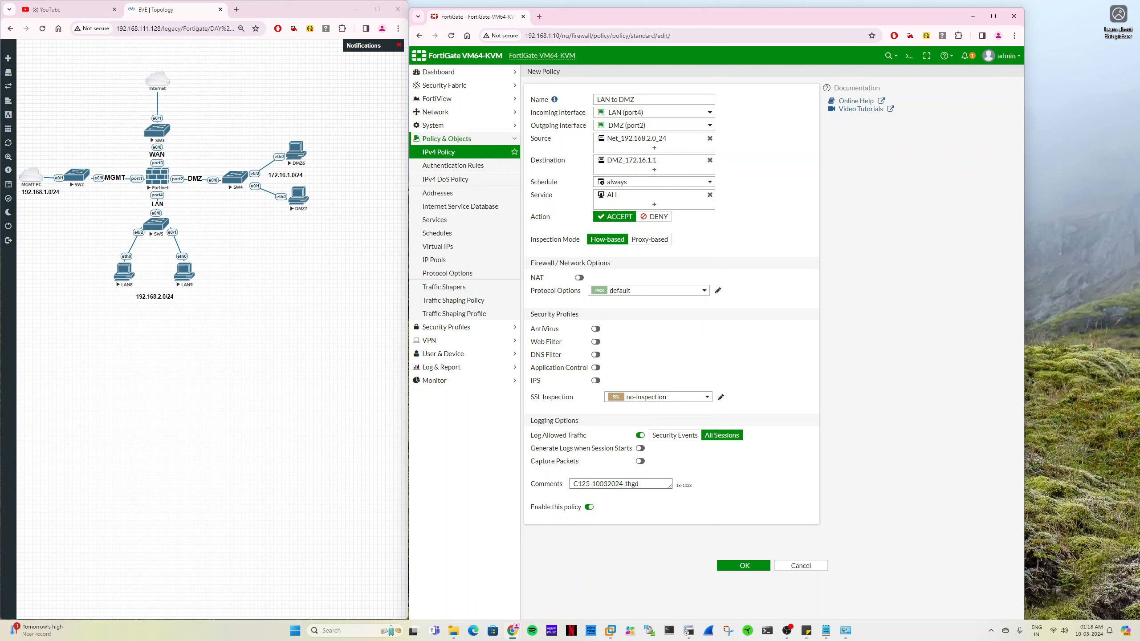
pyautogui.click(743, 566)
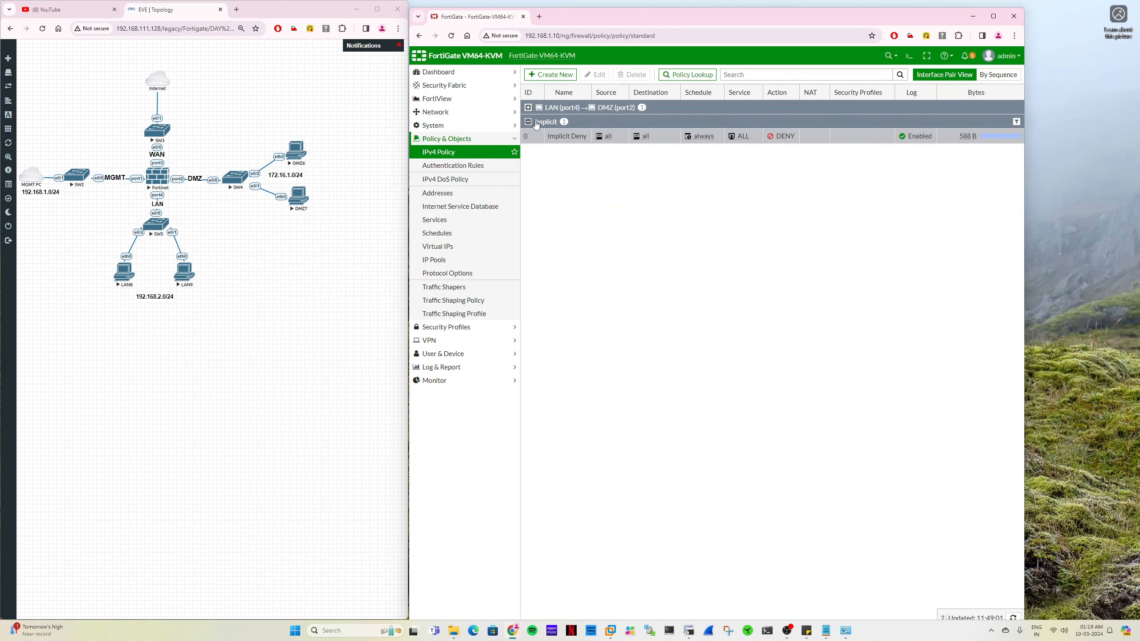
pyautogui.click(527, 107)
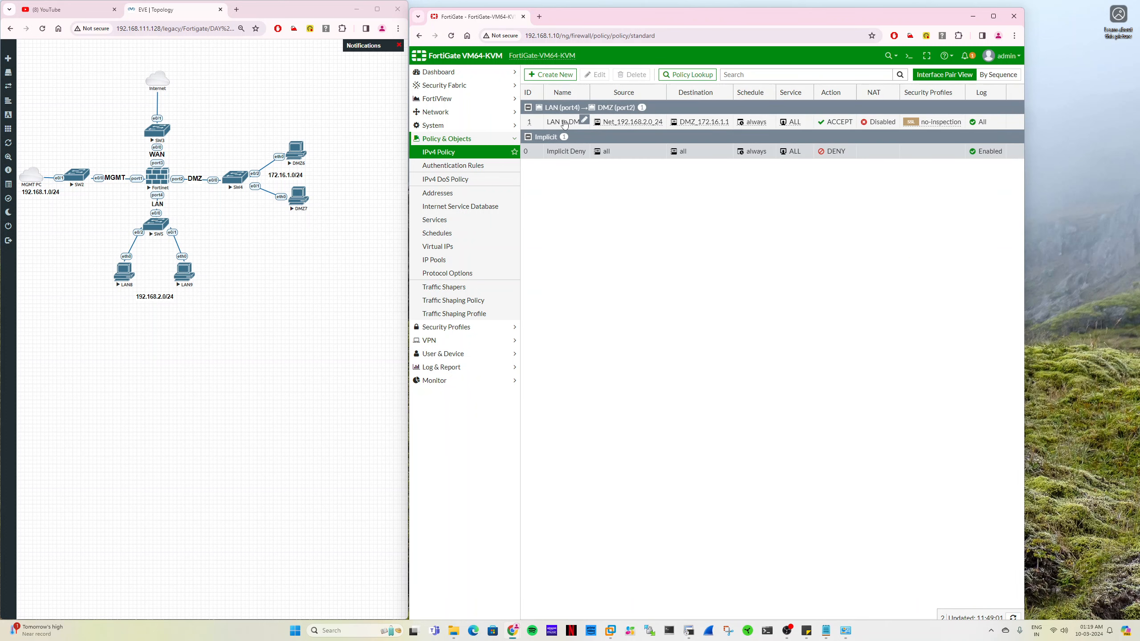
# - Inspect the address details of the LAN to DMZ policy's destination, DMZ_172.16.1.1
pyautogui.moveTo(691, 125)
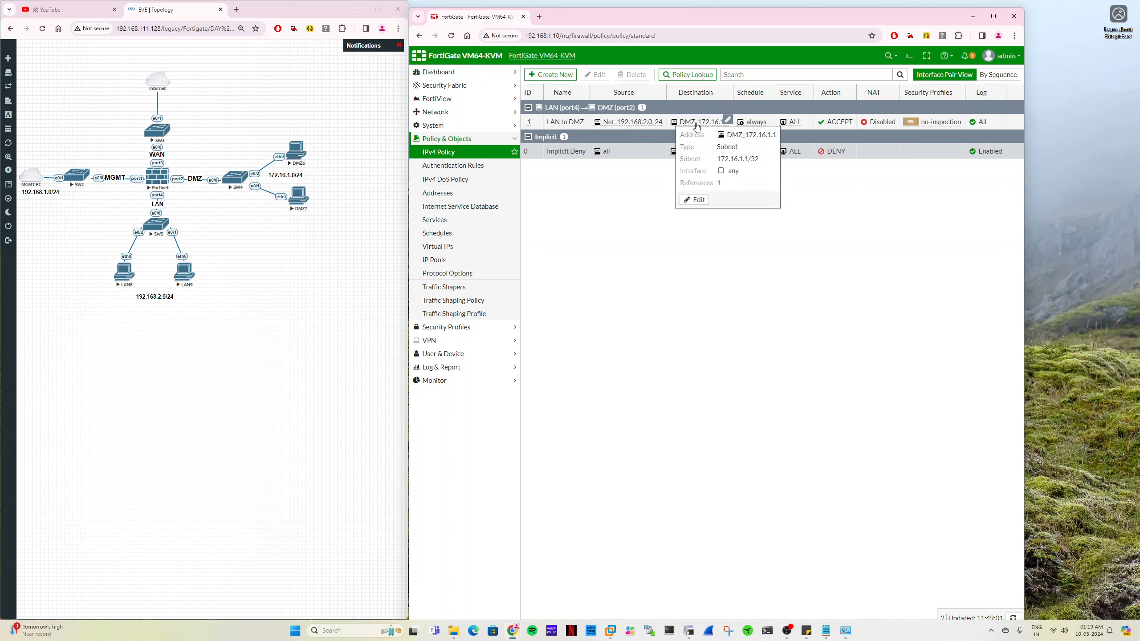
pyautogui.tripleClick(737, 160)
pyautogui.click(789, 320)
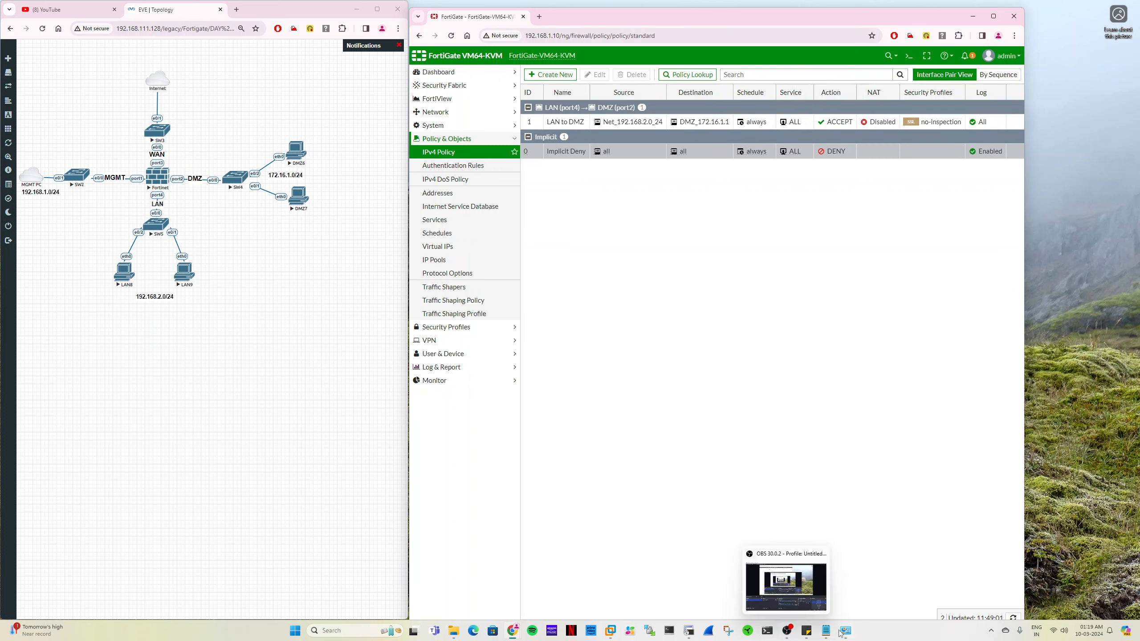
# - Switch to SecureCRT and ping 172.16.1.1 again from the LAN8 session
pyautogui.moveTo(847, 635)
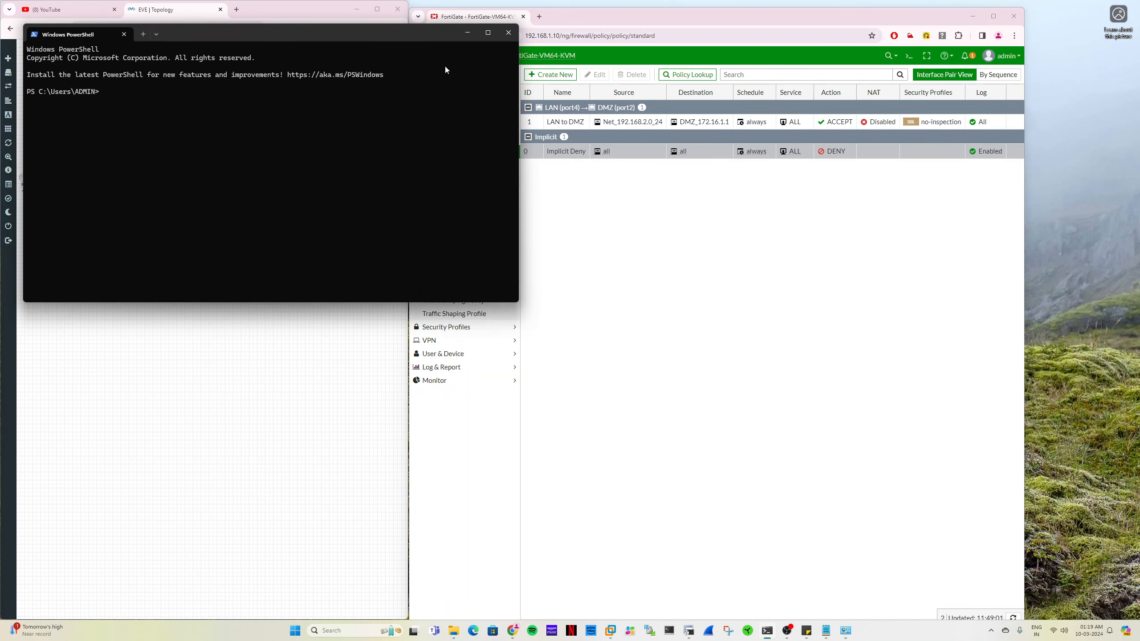
pyautogui.click(467, 34)
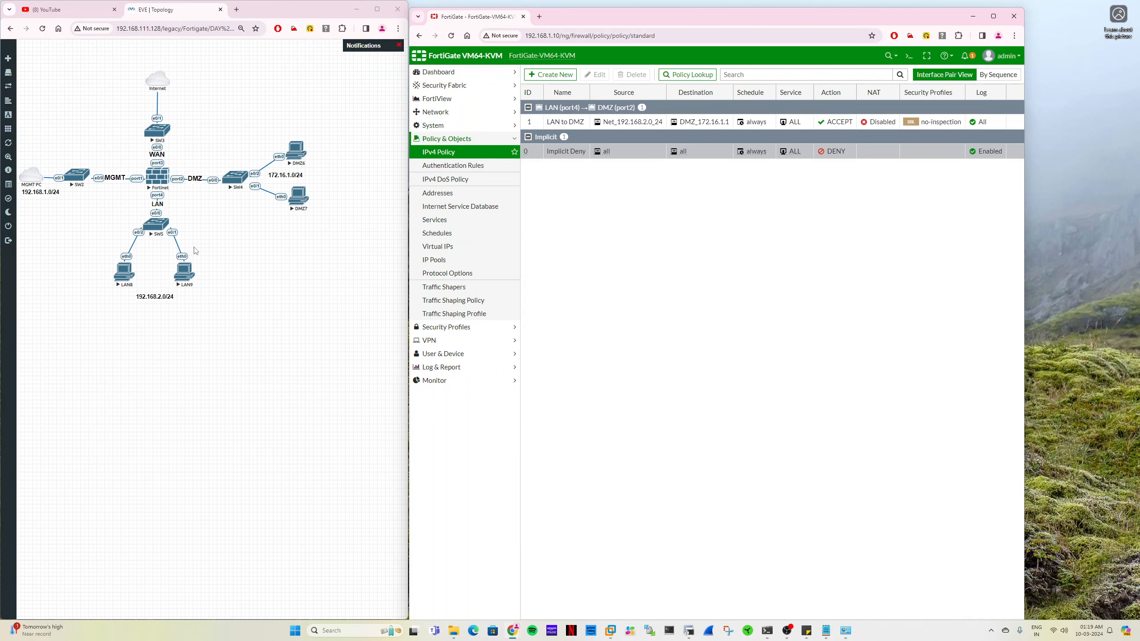
pyautogui.click(127, 271)
pyautogui.click(231, 98)
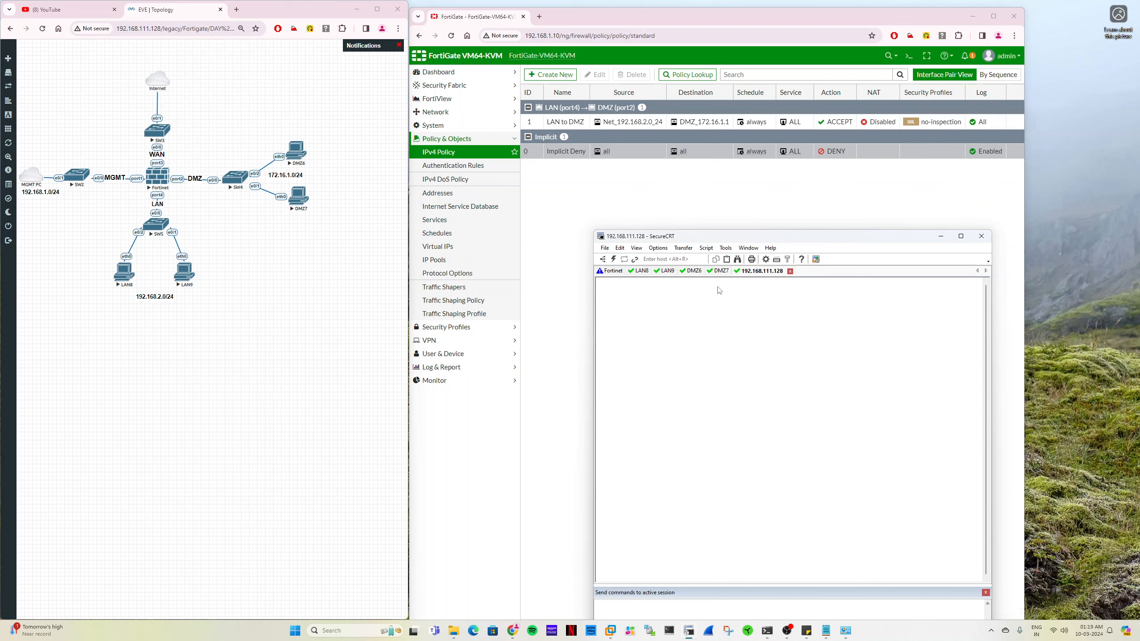
pyautogui.click(693, 271)
pyautogui.click(642, 271)
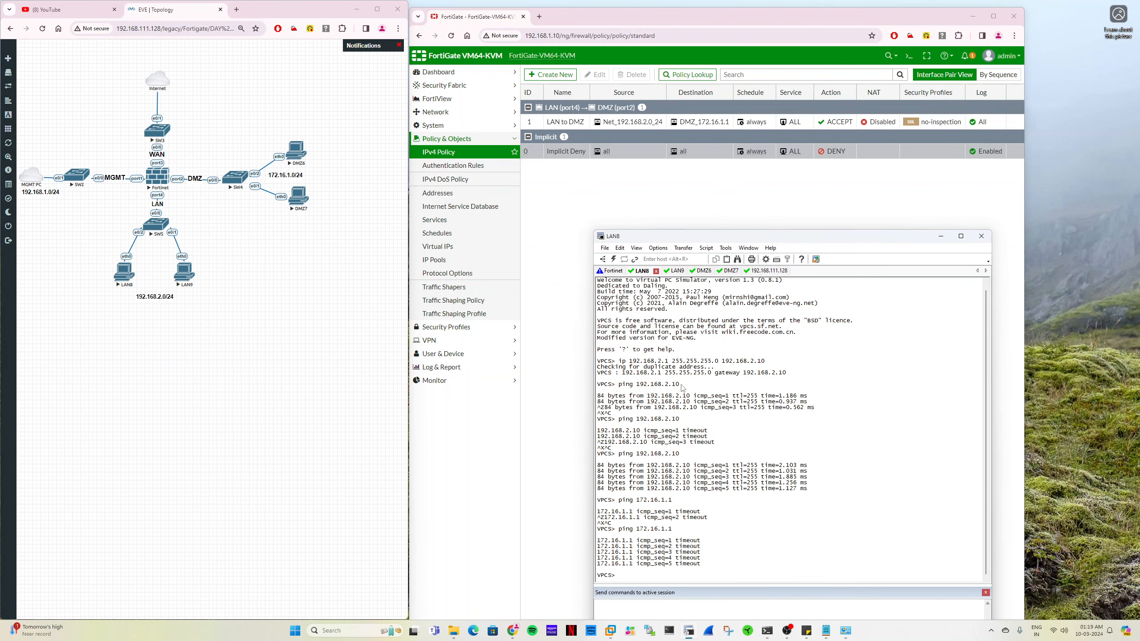
pyautogui.press('Up')
pyautogui.press('Return')
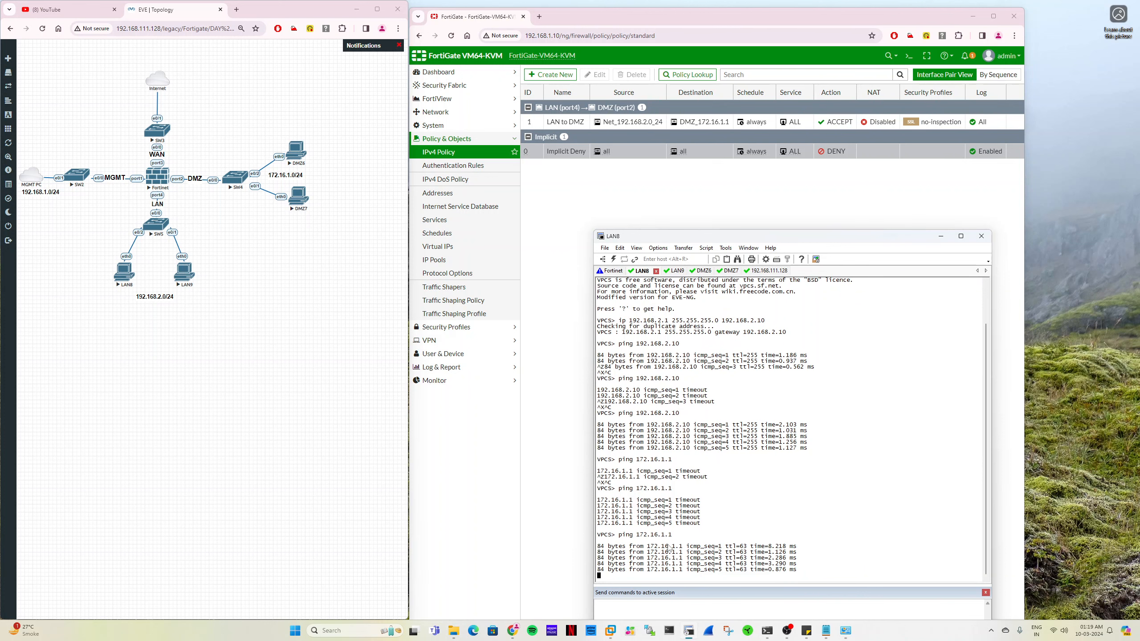
# - Ping 172.16.1.1 from the LAN9 session
pyautogui.click(671, 270)
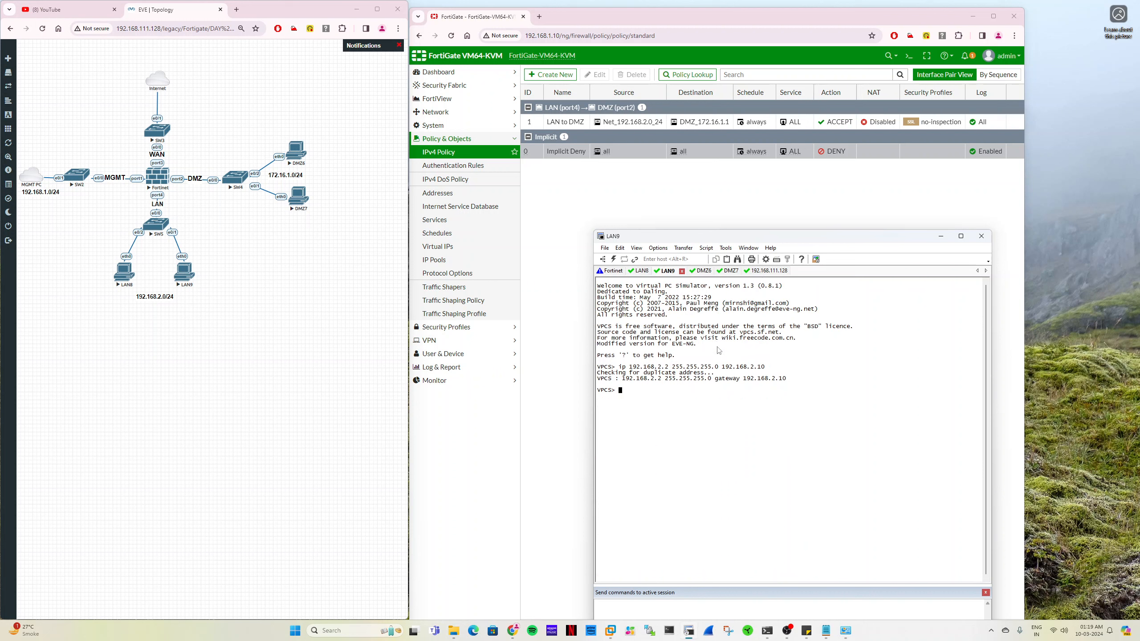
pyautogui.write('piong')
pyautogui.press('BackSpace')
pyautogui.press('BackSpace')
pyautogui.press('BackSpace')
pyautogui.press('BackSpace')
pyautogui.write('ng 172.16.1.1')
pyautogui.press('Return')
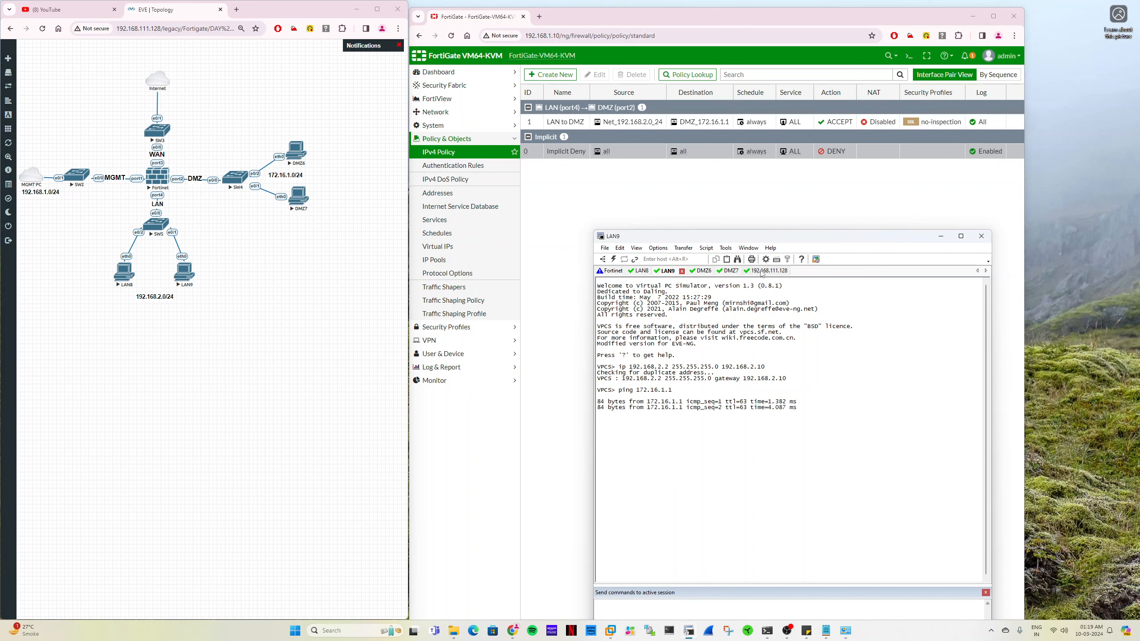
# - Widen the FortiGate browser window, reload the policy list, and check the LAN to DMZ policy's byte counter and source address details
pyautogui.moveTo(1028, 178); pyautogui.dragTo(1095, 178)
pyautogui.rightClick(592, 184)
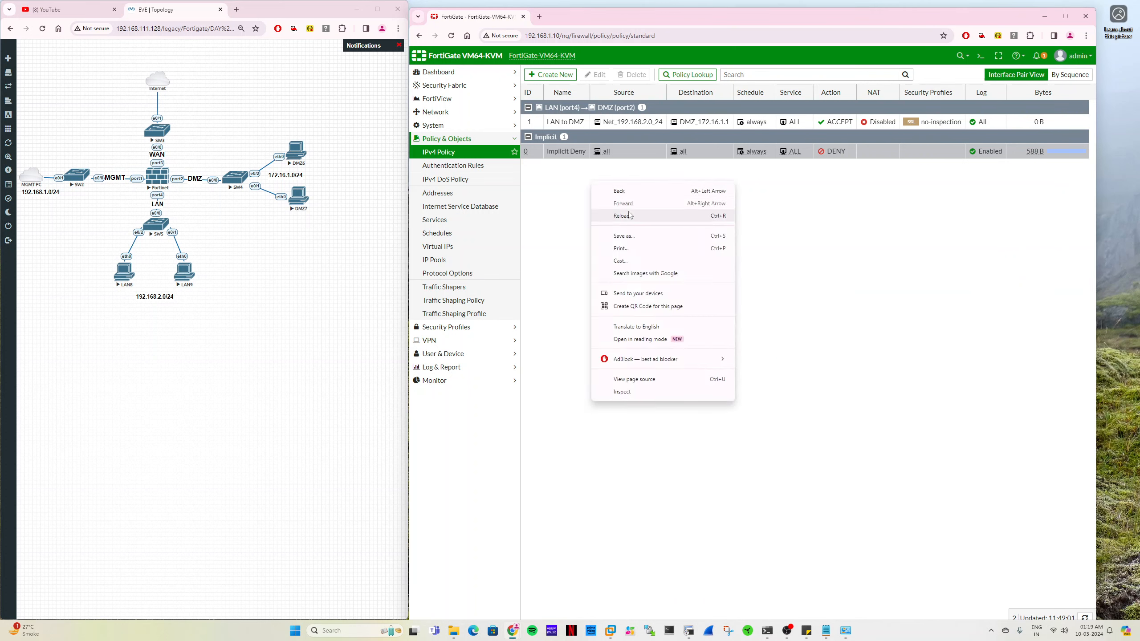
pyautogui.click(630, 216)
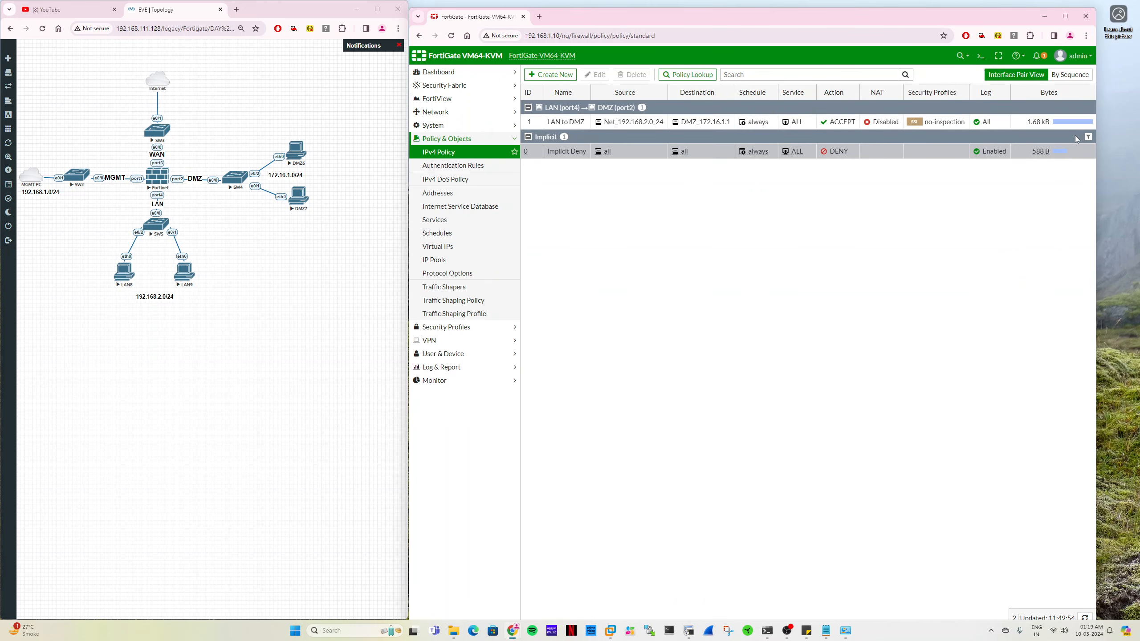
pyautogui.moveTo(1047, 124)
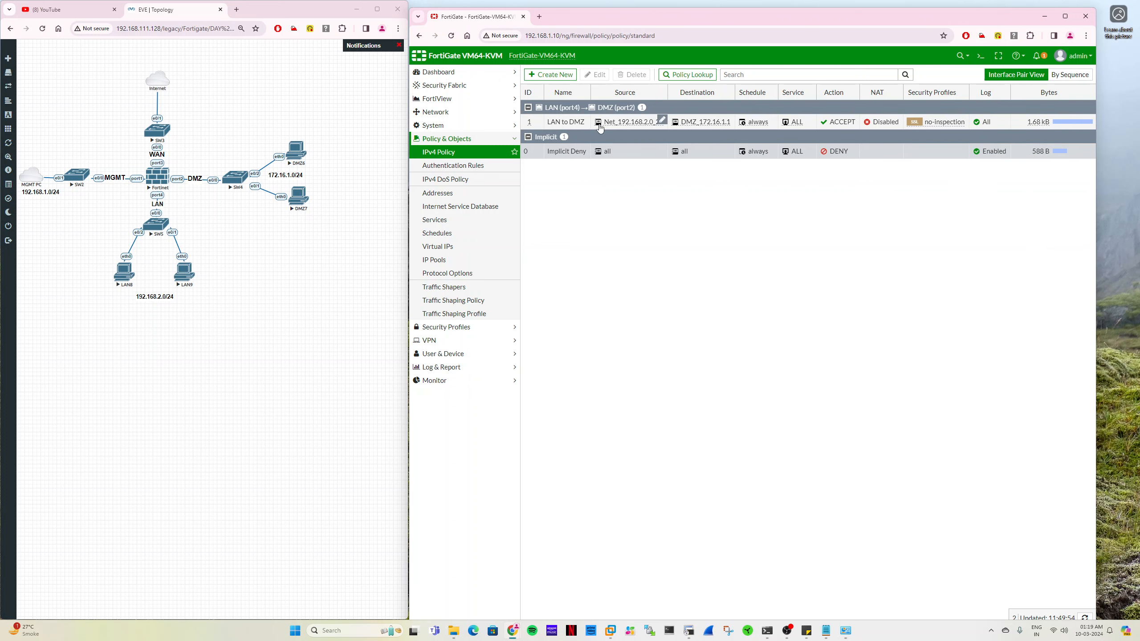
pyautogui.moveTo(652, 126)
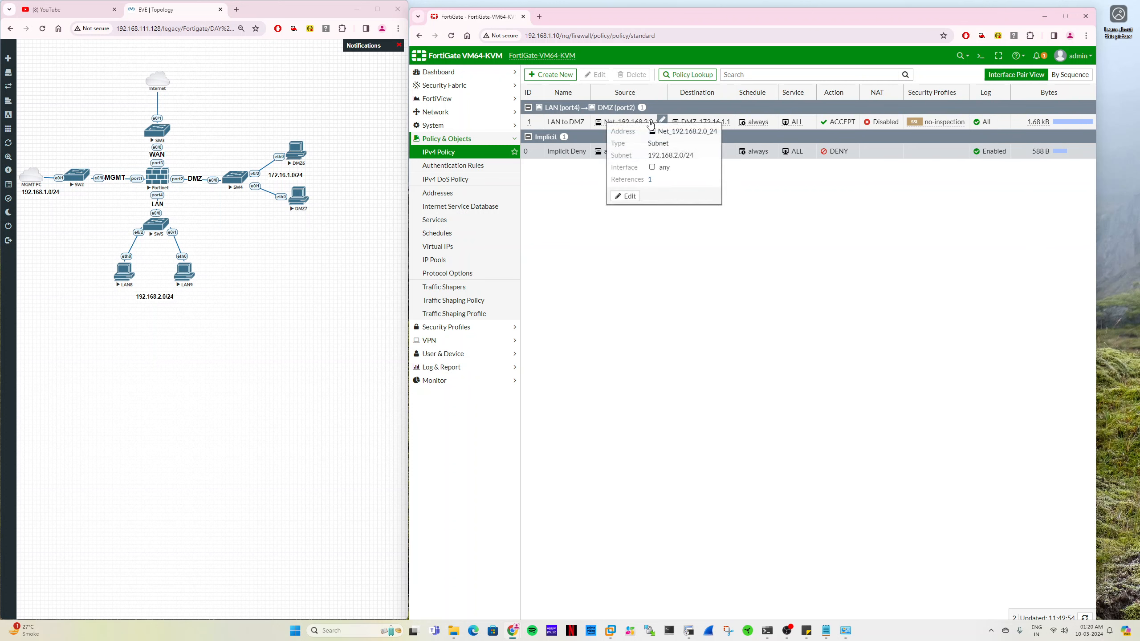
# - Ping 172.16.1.2 from the LAN9 session in SecureCRT and reload the FortiGate policy list to check the byte counters
pyautogui.hotkey('alt', 'Tab')
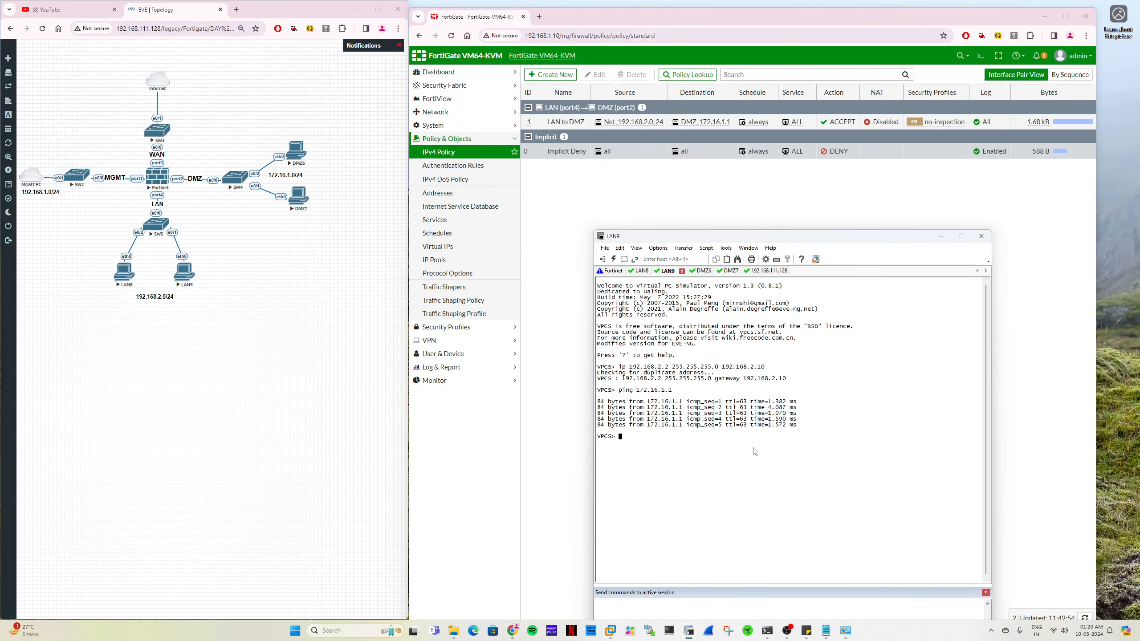
pyautogui.press('Up')
pyautogui.press('BackSpace')
pyautogui.write('2.16.1.2')
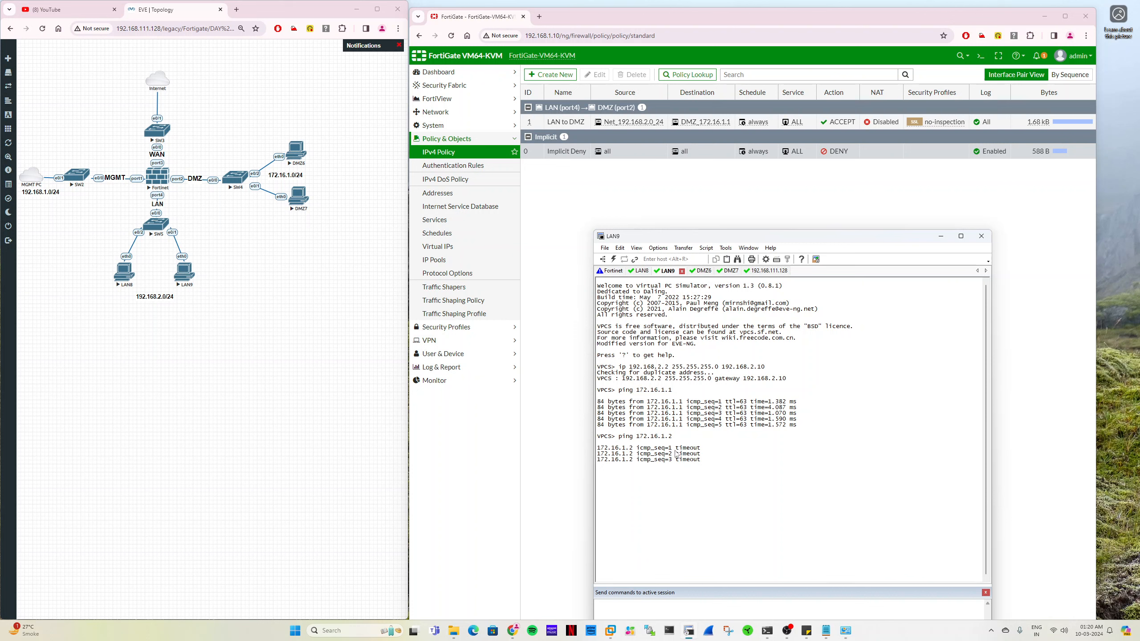
pyautogui.click(620, 178)
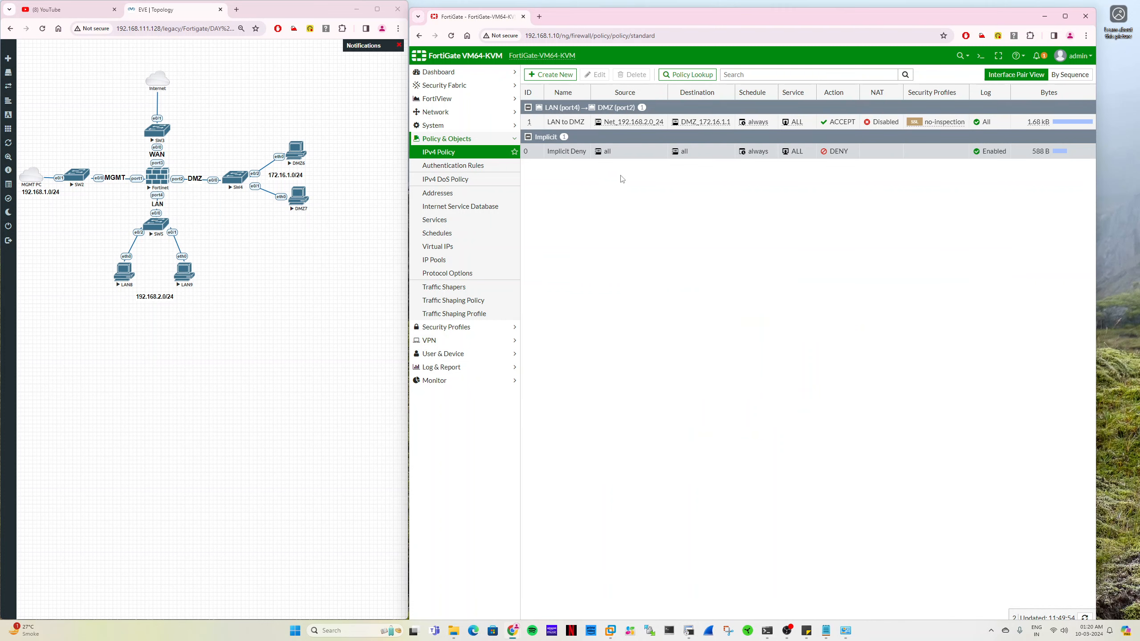
pyautogui.rightClick(620, 178)
pyautogui.click(651, 211)
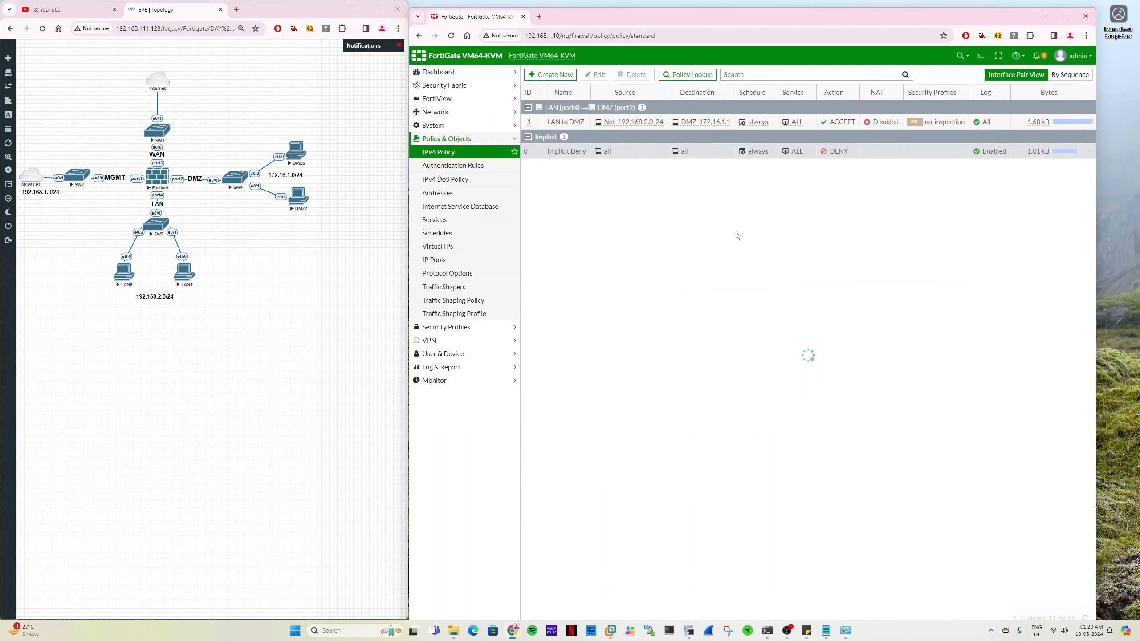
# - Open the LAN to DMZ policy for editing and start creating a new address object for its destination
pyautogui.doubleClick(583, 122)
pyautogui.click(665, 175)
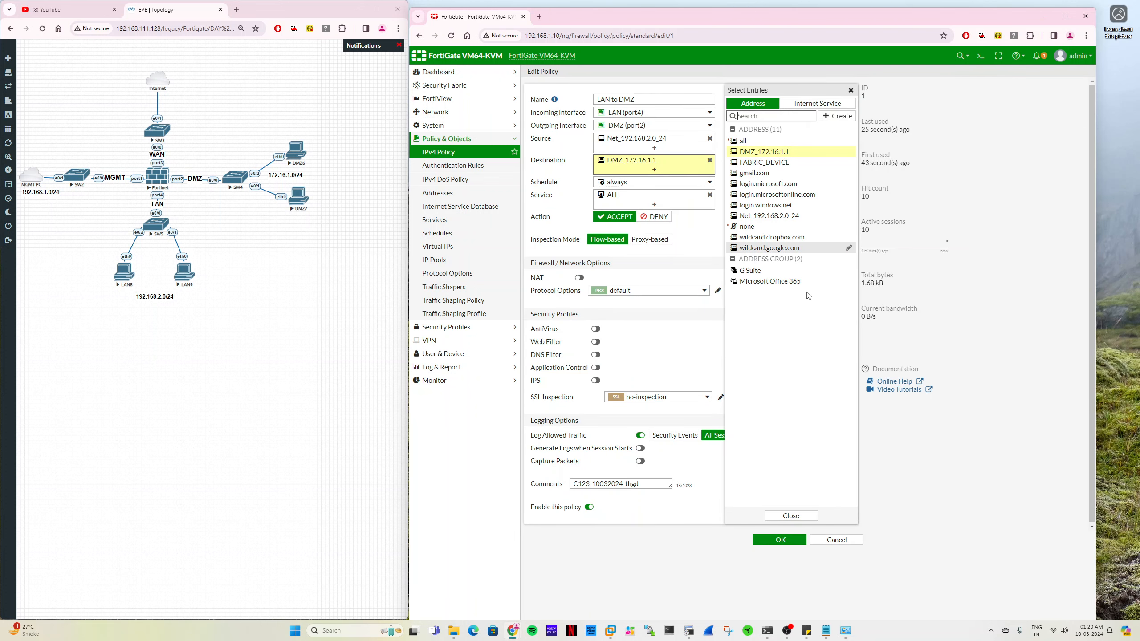
pyautogui.rightClick(772, 155)
pyautogui.press('Escape')
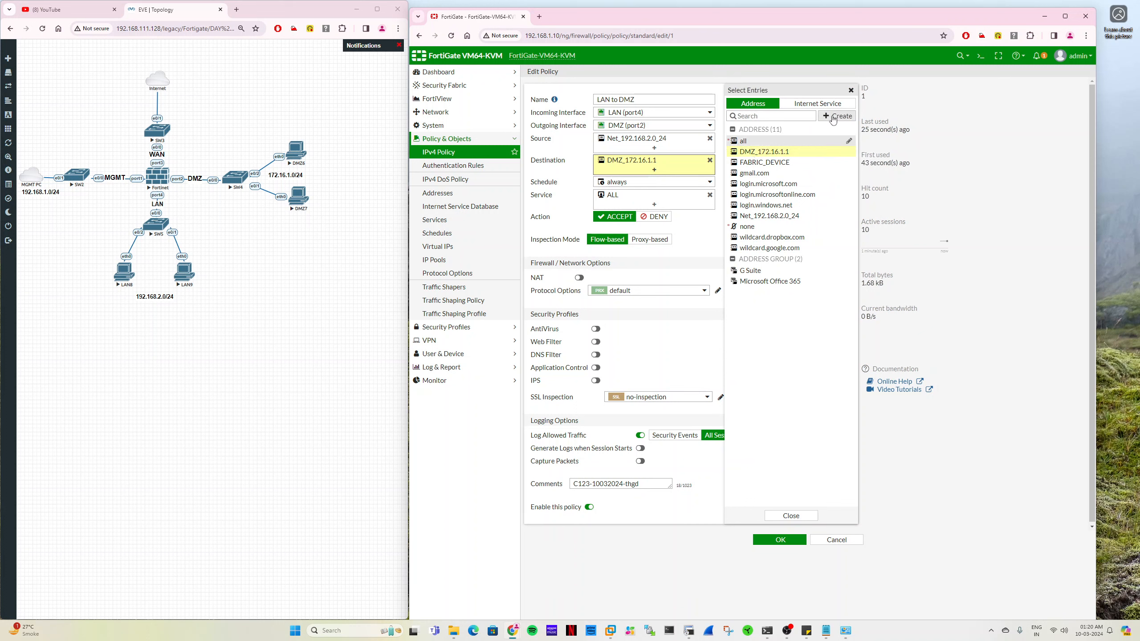
pyautogui.rightClick(780, 154)
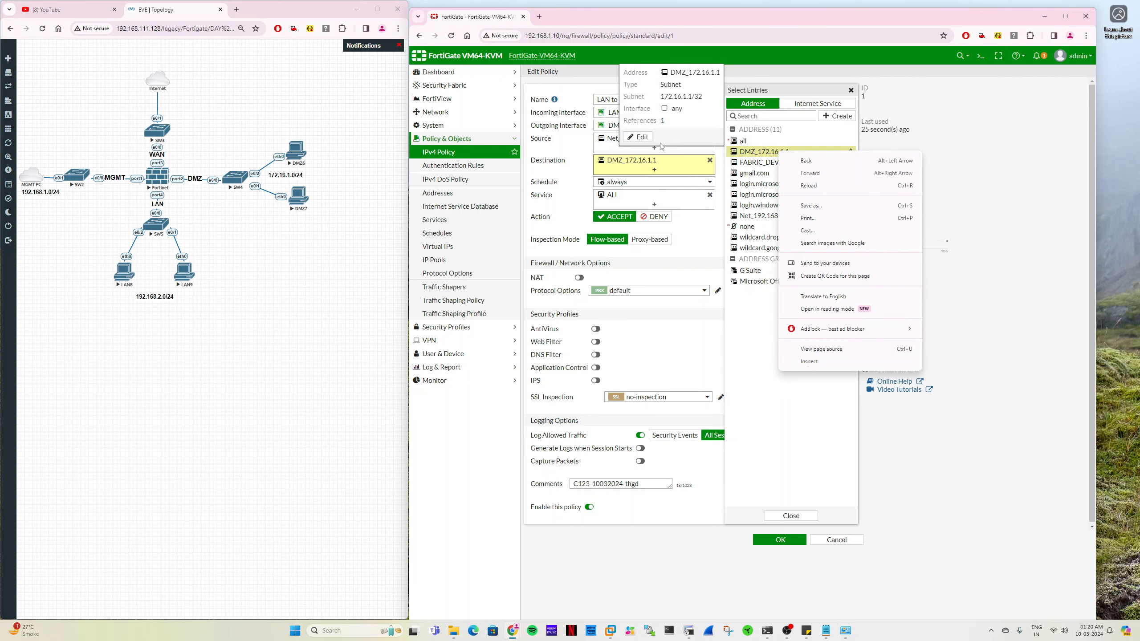
pyautogui.click(838, 116)
pyautogui.click(837, 116)
pyautogui.click(769, 146)
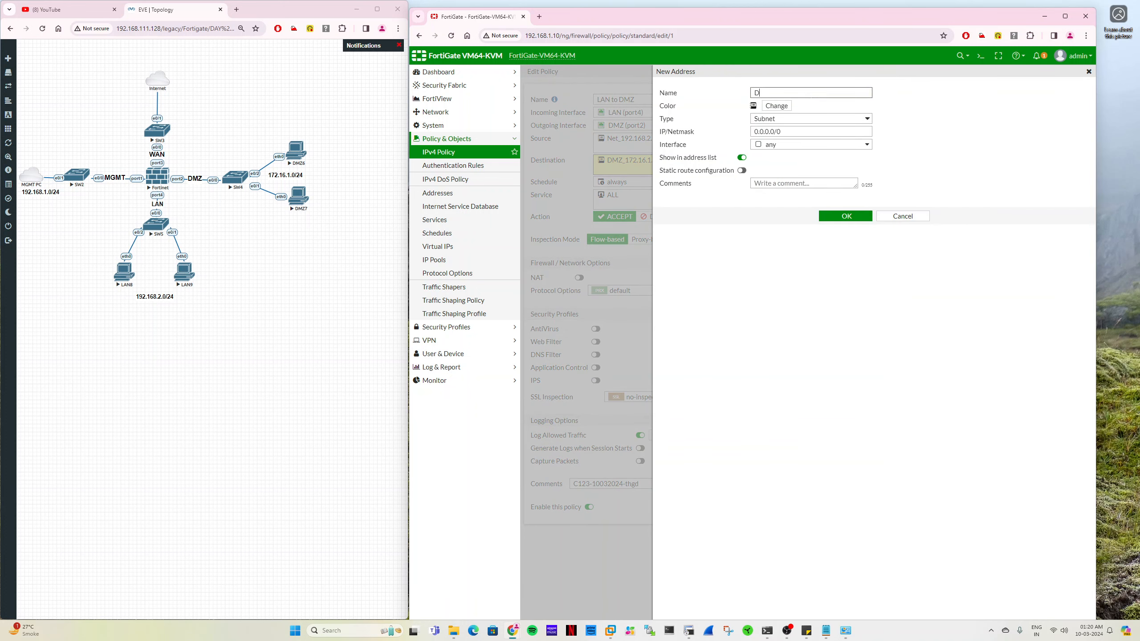
# - Name the new address DMZ_172.16.1.2 and set its IP/netmask to 172.16.1.2/32
pyautogui.write('DMZ_172.16.1.2')
pyautogui.hotkey('ctrl', 'shift', 'Left')
pyautogui.hotkey('ctrl', 'c')
pyautogui.click(777, 131)
pyautogui.hotkey('ctrl', 'a')
pyautogui.hotkey('ctrl', 'v')
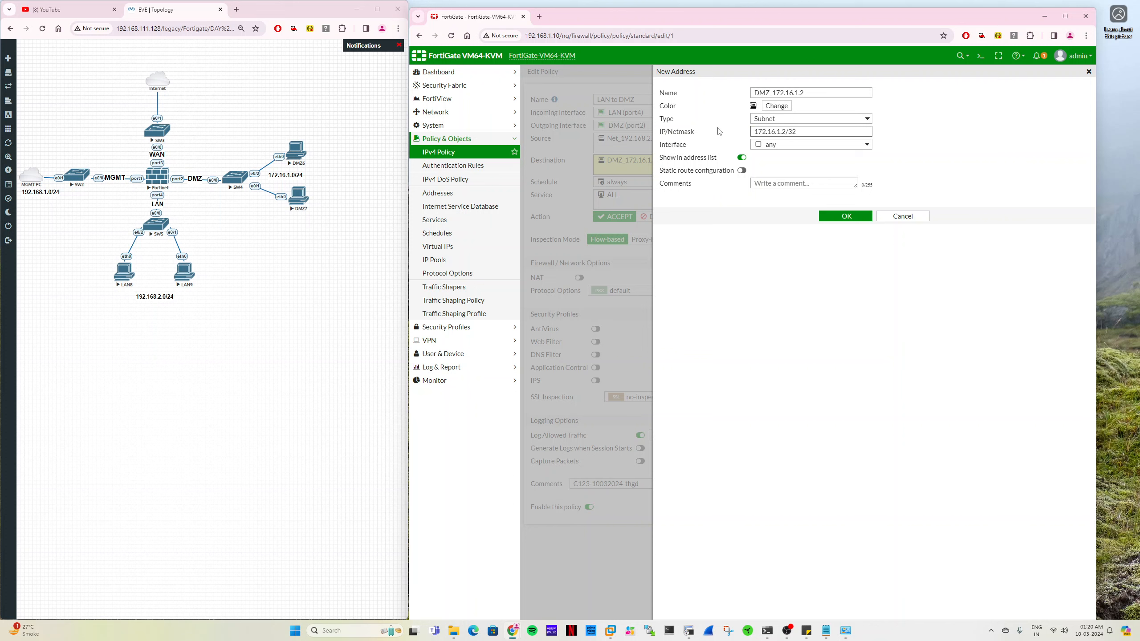
# - Save the new address into the policy's destinations, save the policy, and refresh the IPv4 policy list
pyautogui.click(848, 217)
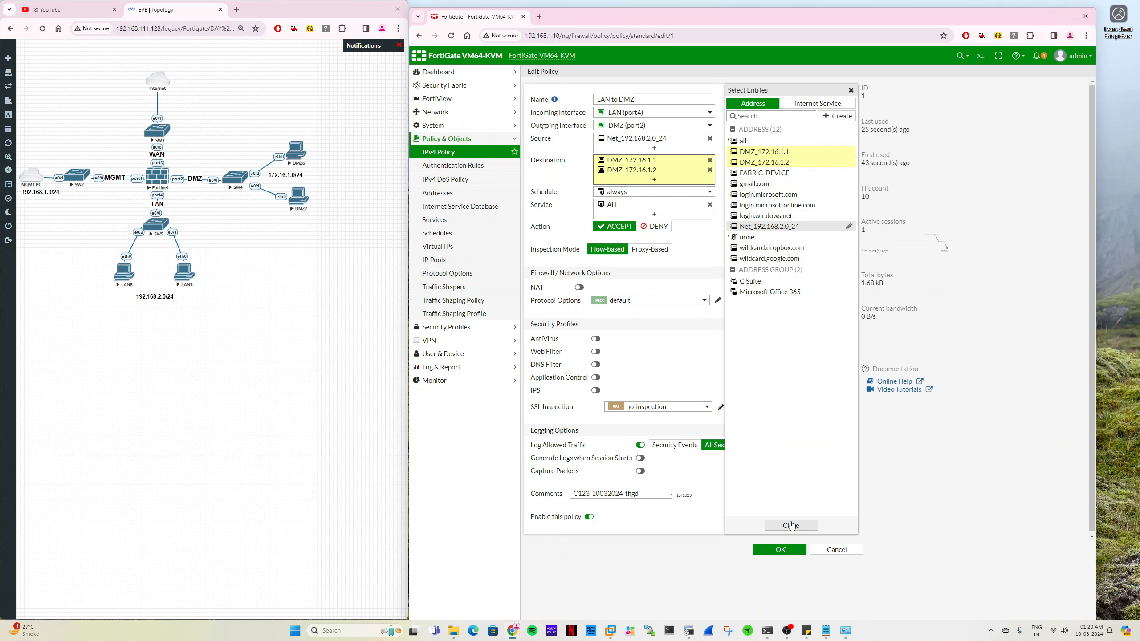
pyautogui.click(792, 526)
pyautogui.click(774, 550)
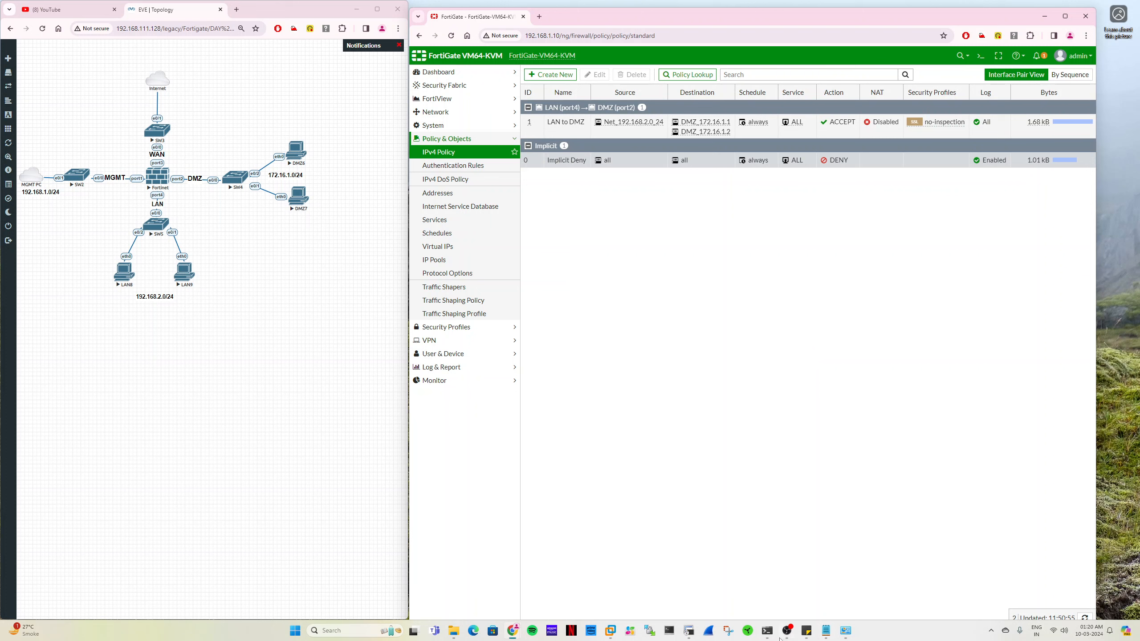
pyautogui.click(458, 152)
# - Ping 172.16.1.2 again from the LAN9 session in SecureCRT and compare the replies with the previous attempt
pyautogui.moveTo(767, 635)
pyautogui.click(127, 276)
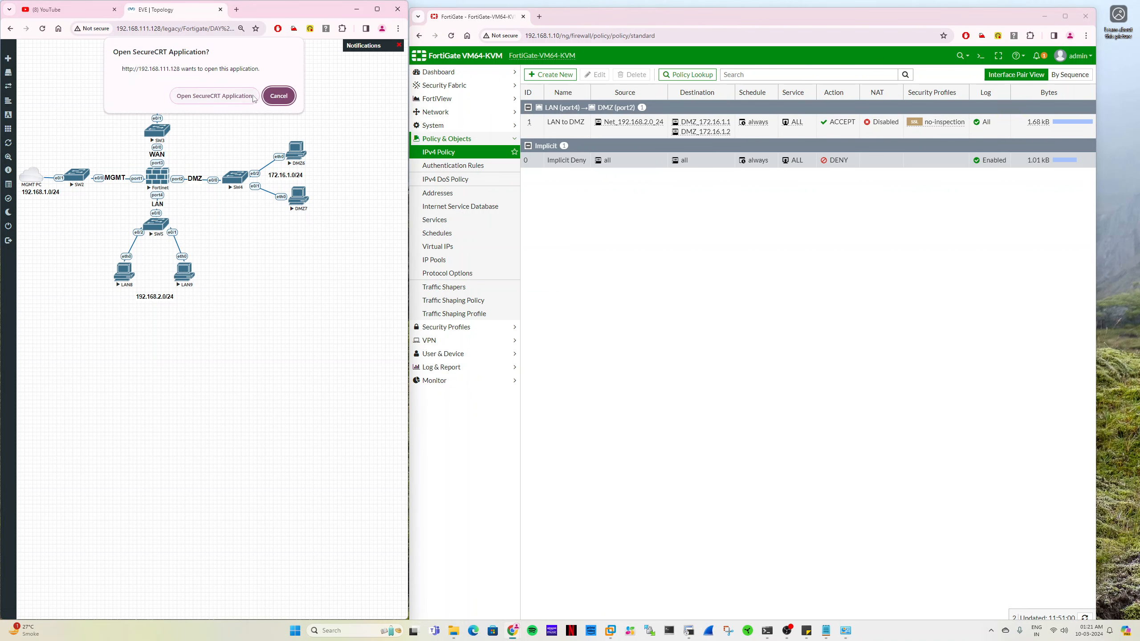
pyautogui.click(252, 97)
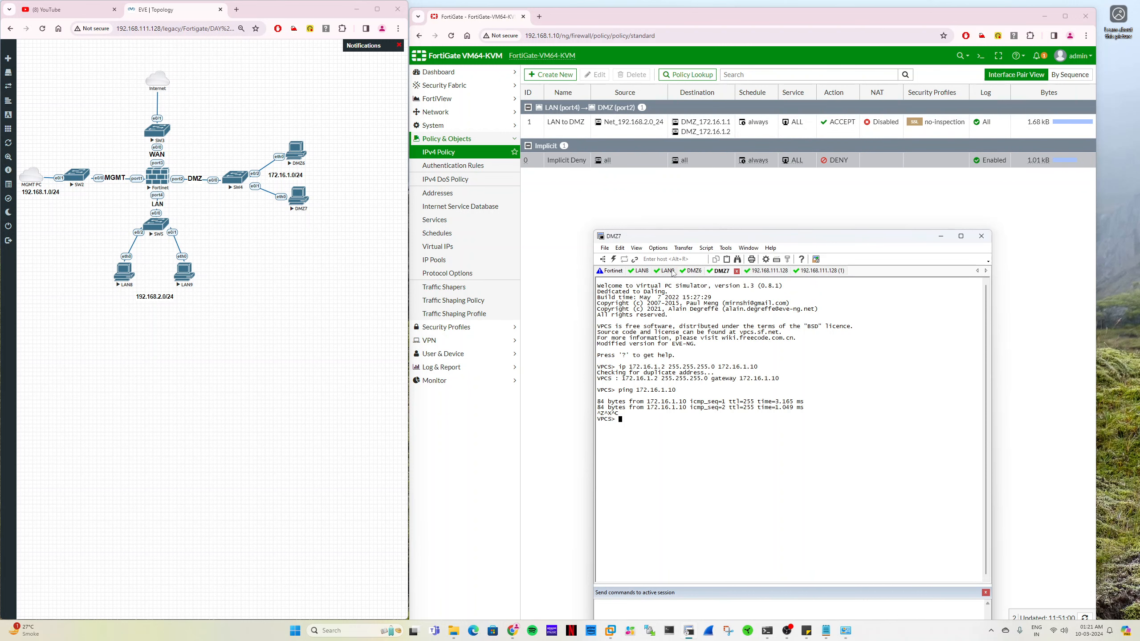
pyautogui.press('Up')
pyautogui.press('Return')
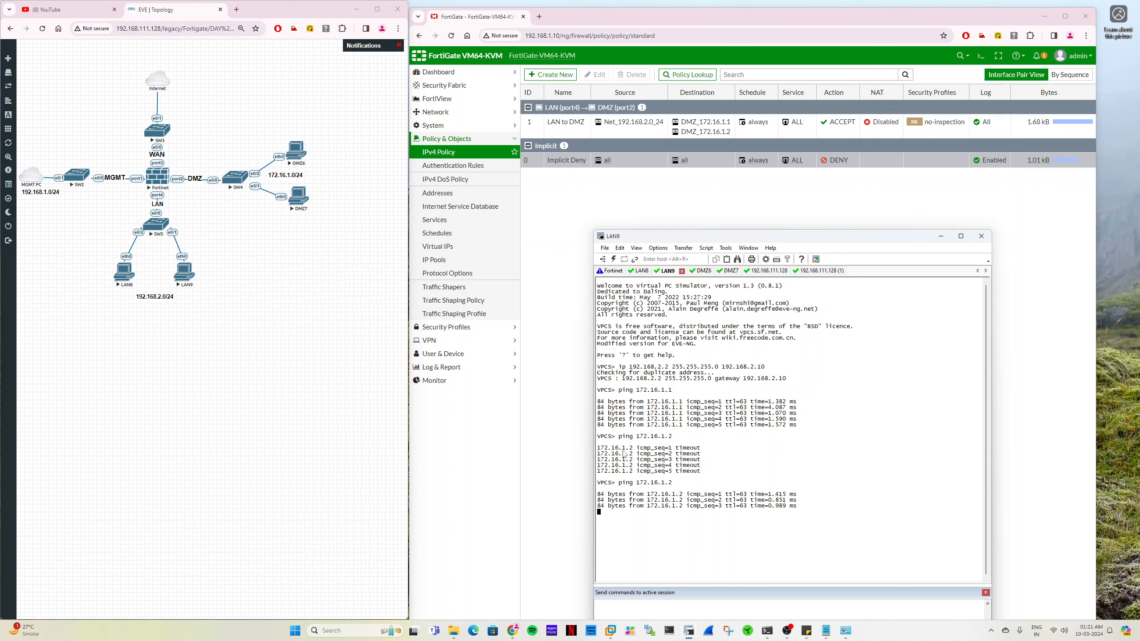
pyautogui.moveTo(615, 448); pyautogui.dragTo(672, 453)
pyautogui.moveTo(697, 494); pyautogui.dragTo(739, 501)
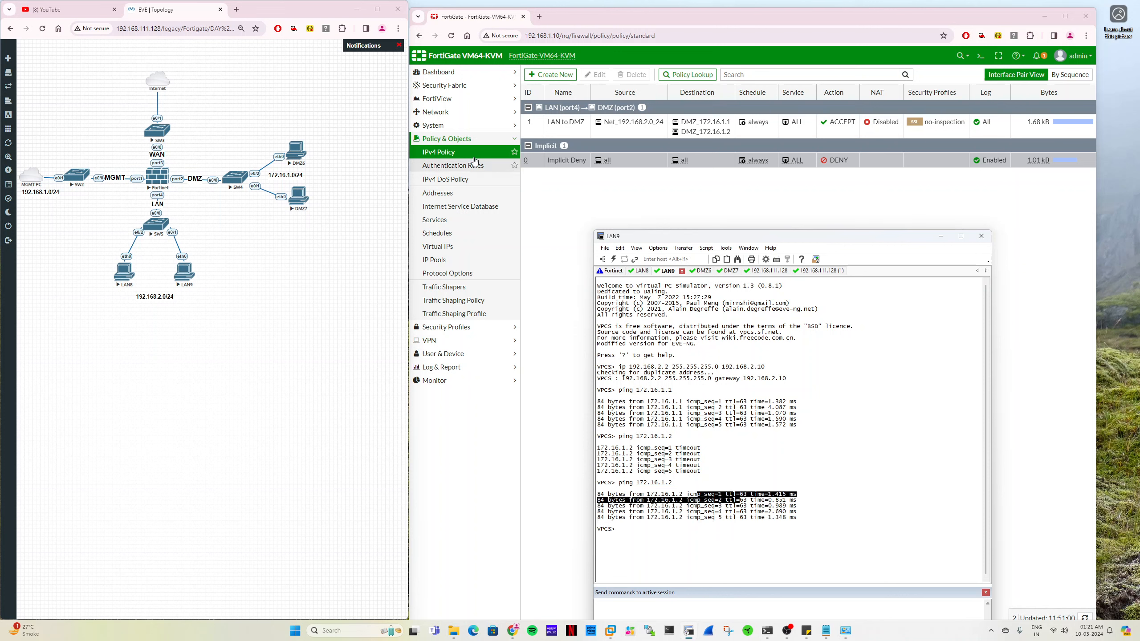
# - Refresh the FortiGate policy list's byte counters, check the Forward Traffic log, and return to the IPv4 policies
pyautogui.click(439, 152)
pyautogui.click(441, 367)
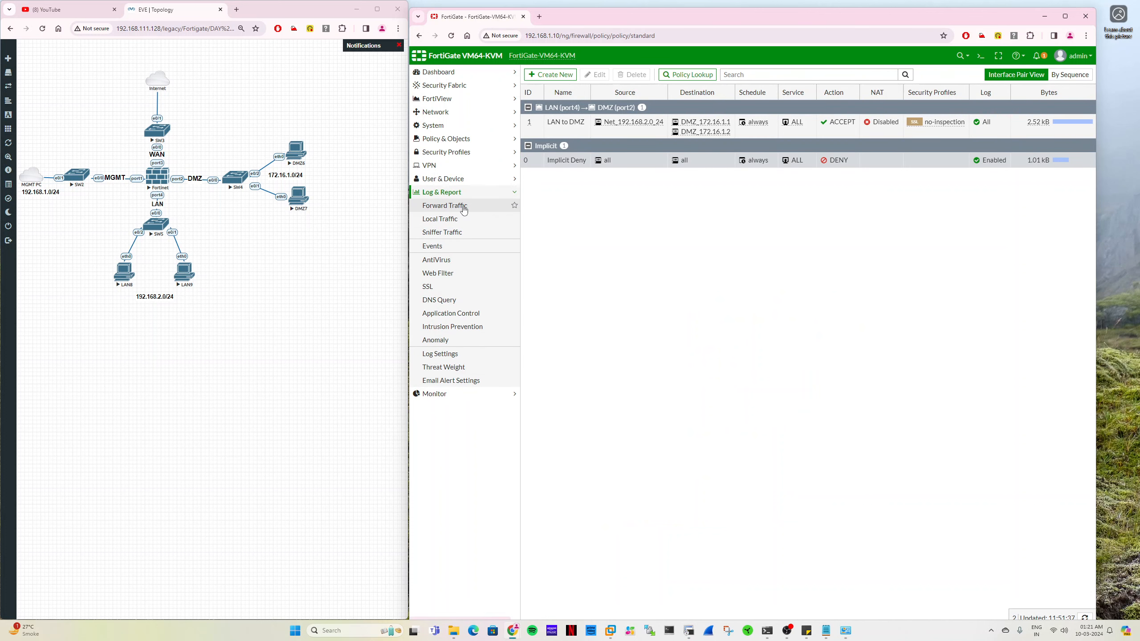
pyautogui.click(462, 207)
pyautogui.click(447, 138)
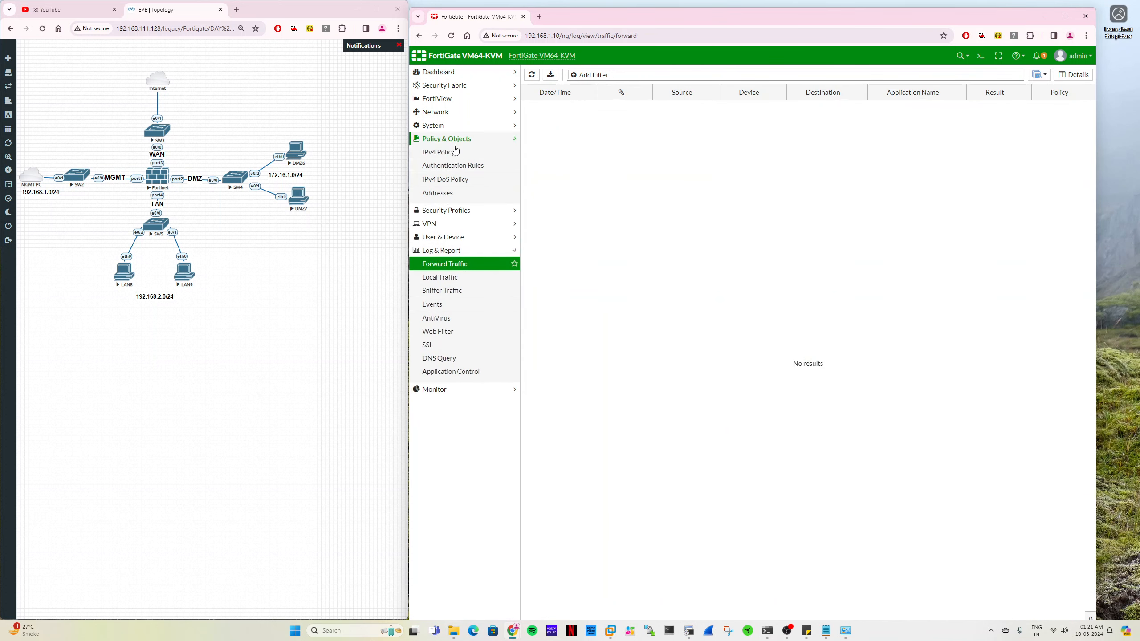
pyautogui.click(449, 152)
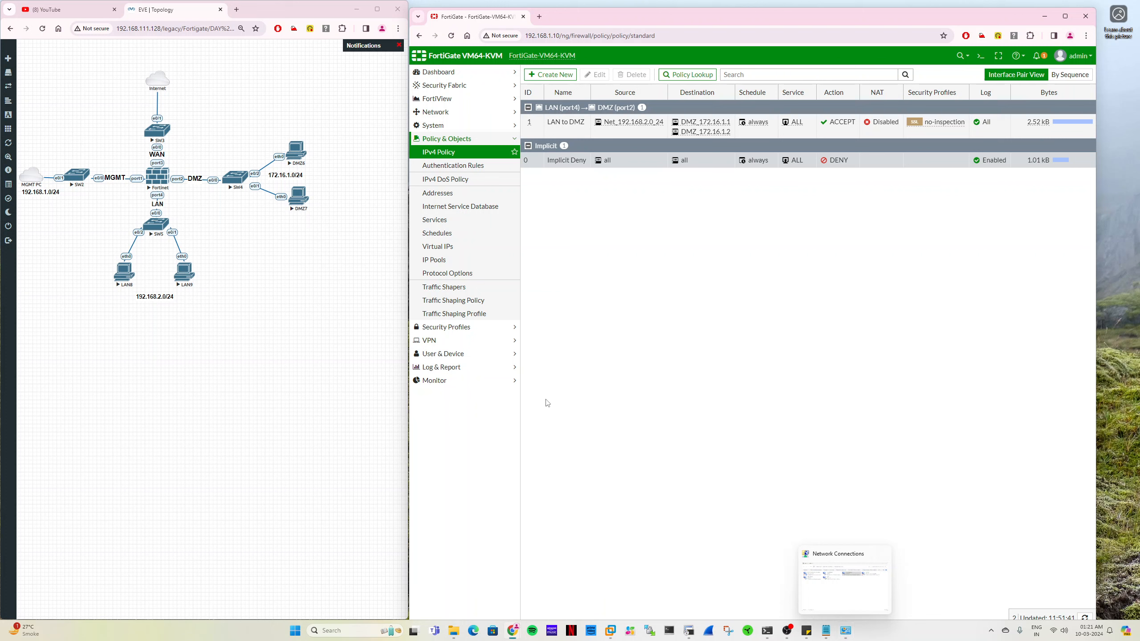
# - Ping 8.8.8.8 from the LAN9 session in SecureCRT and refresh the FortiGate policy list to check the Implicit Deny byte counter
pyautogui.click(689, 631)
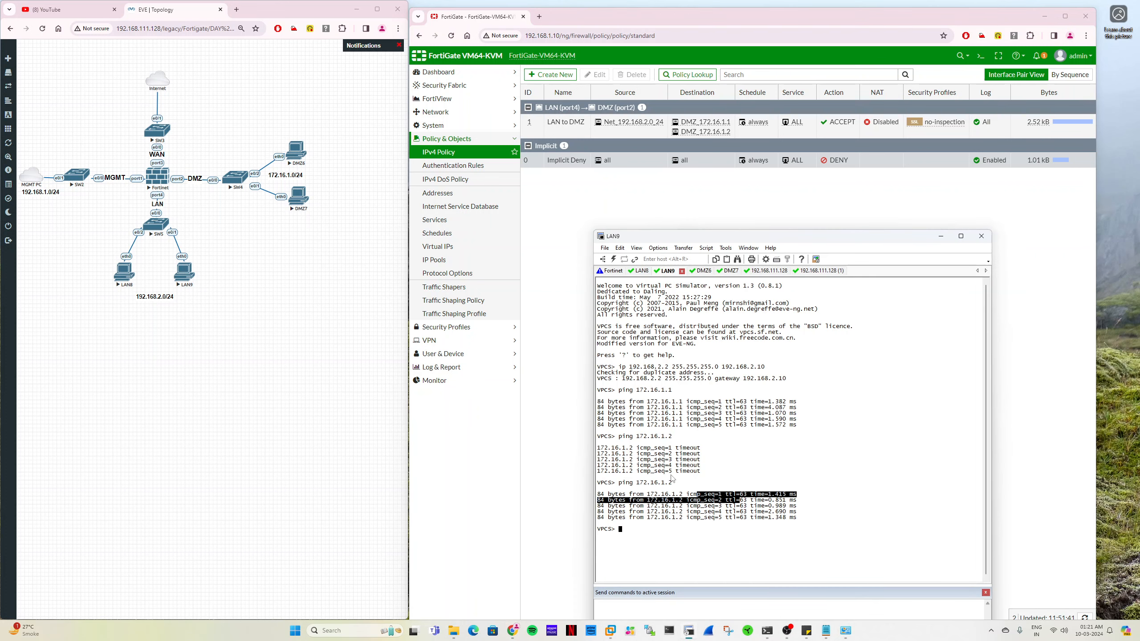
pyautogui.write('ping 8.8.8.8')
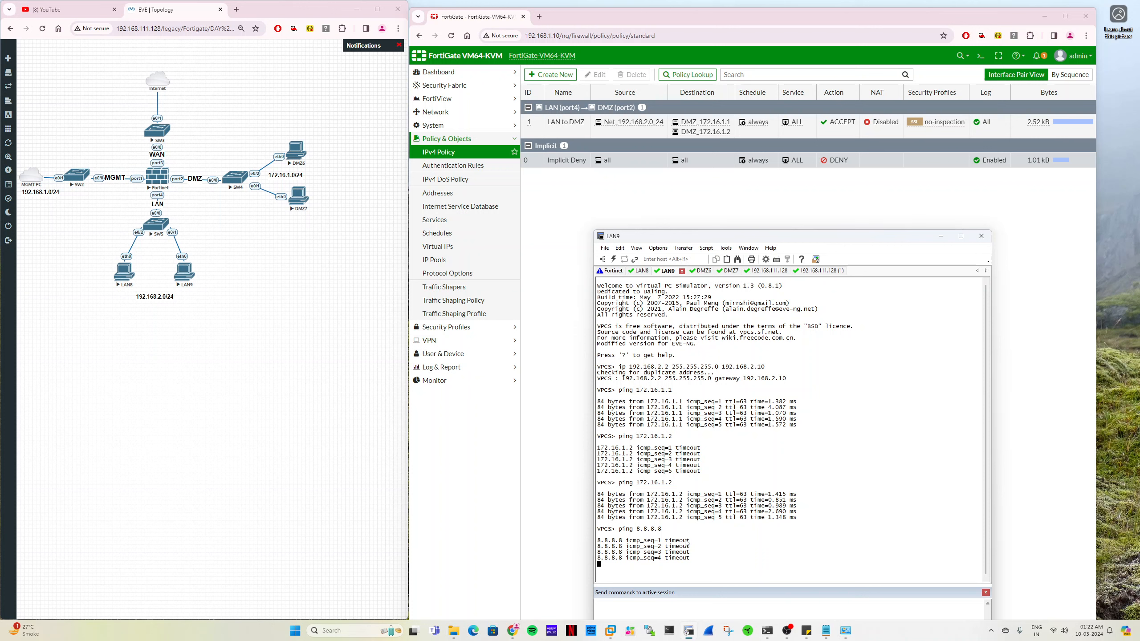
pyautogui.rightClick(535, 121)
pyautogui.moveTo(569, 159)
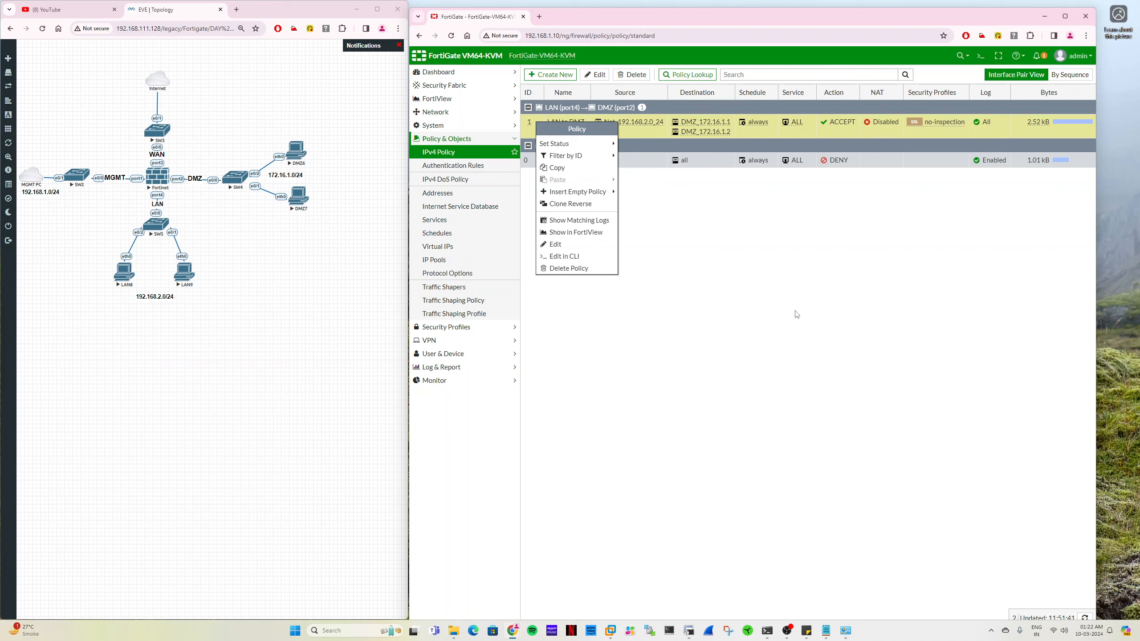
pyautogui.click(451, 155)
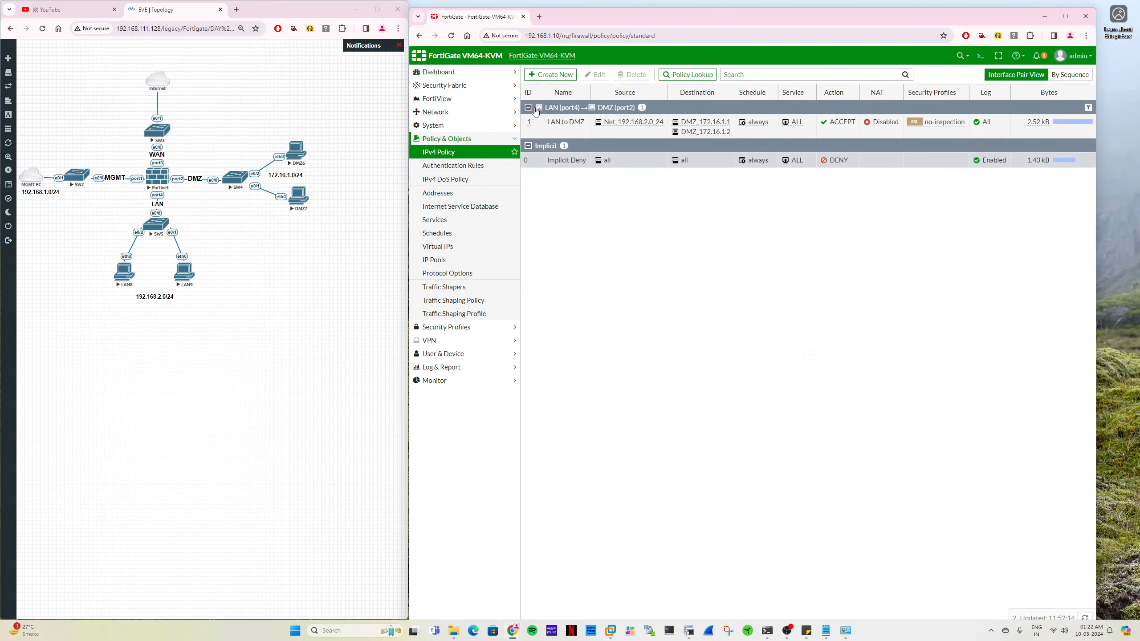
# - Insert an empty policy above the LAN to DMZ policy and open it for editing
pyautogui.rightClick(534, 122)
pyautogui.moveTo(579, 192)
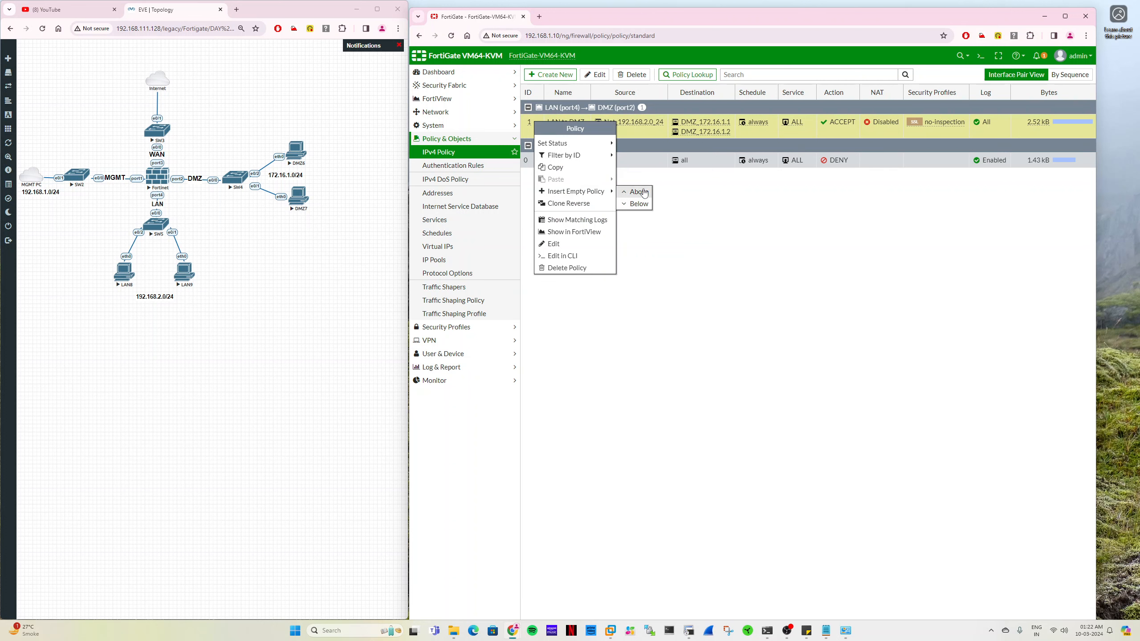
pyautogui.click(644, 193)
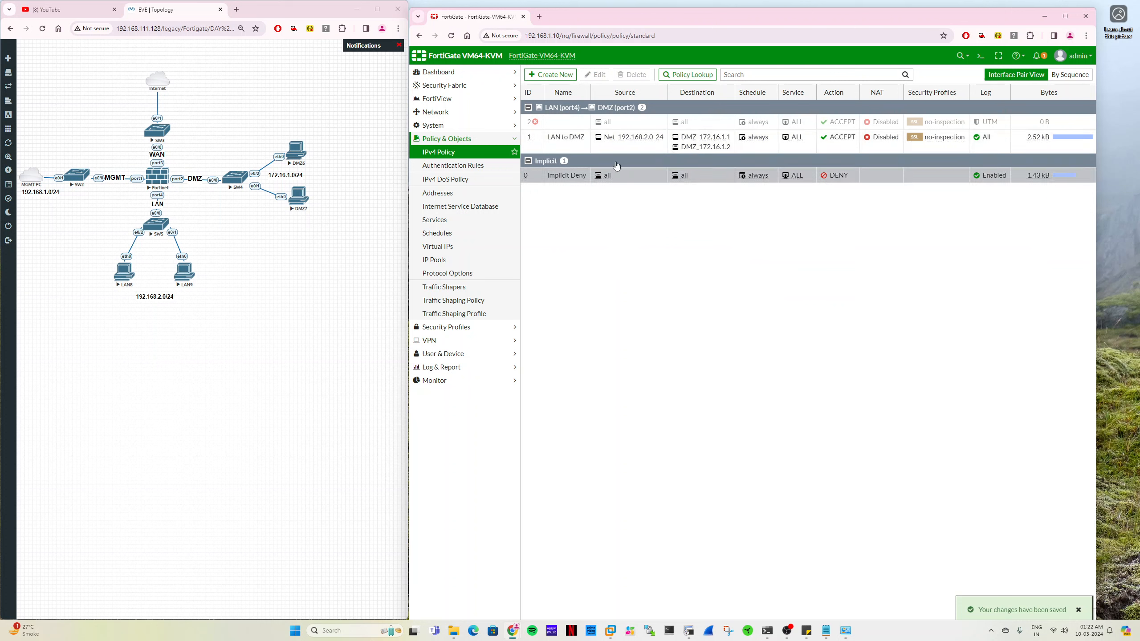
pyautogui.doubleClick(579, 122)
# - Name the new policy Internet Policy, with LAN (port4) as incoming interface and Internet (port3) as outgoing interface
pyautogui.click(672, 116)
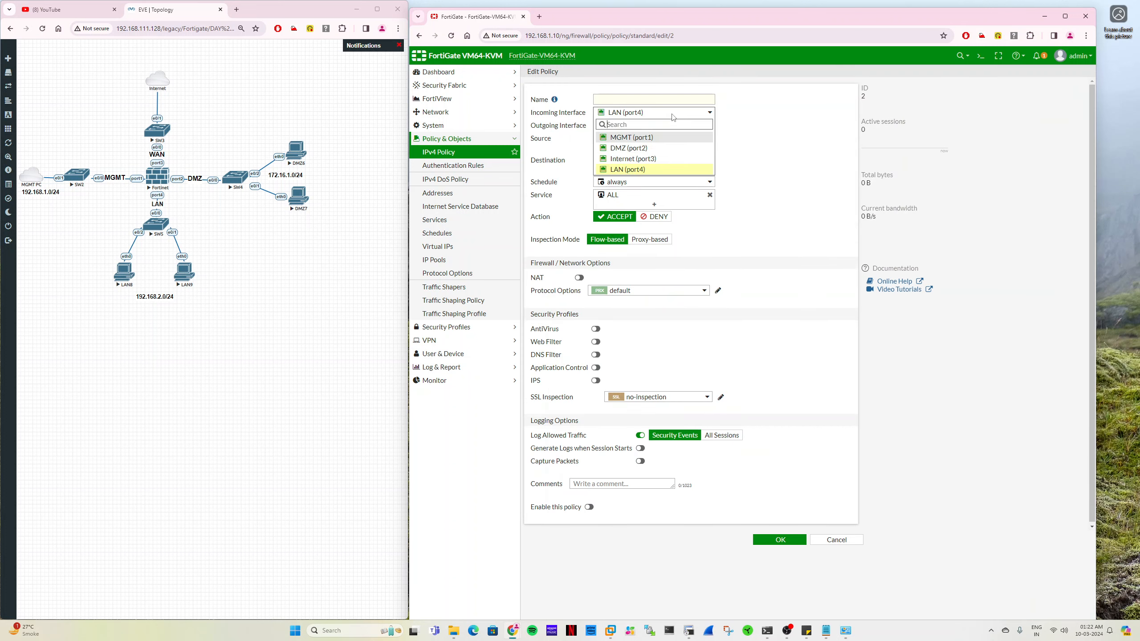
pyautogui.click(631, 159)
pyautogui.click(627, 114)
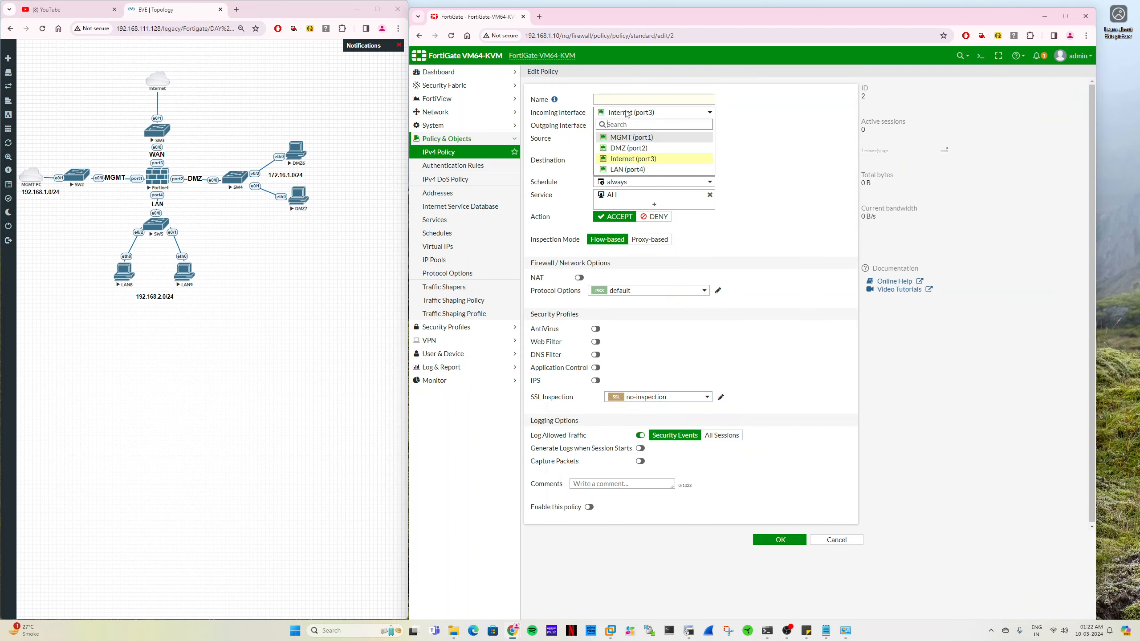
pyautogui.click(628, 169)
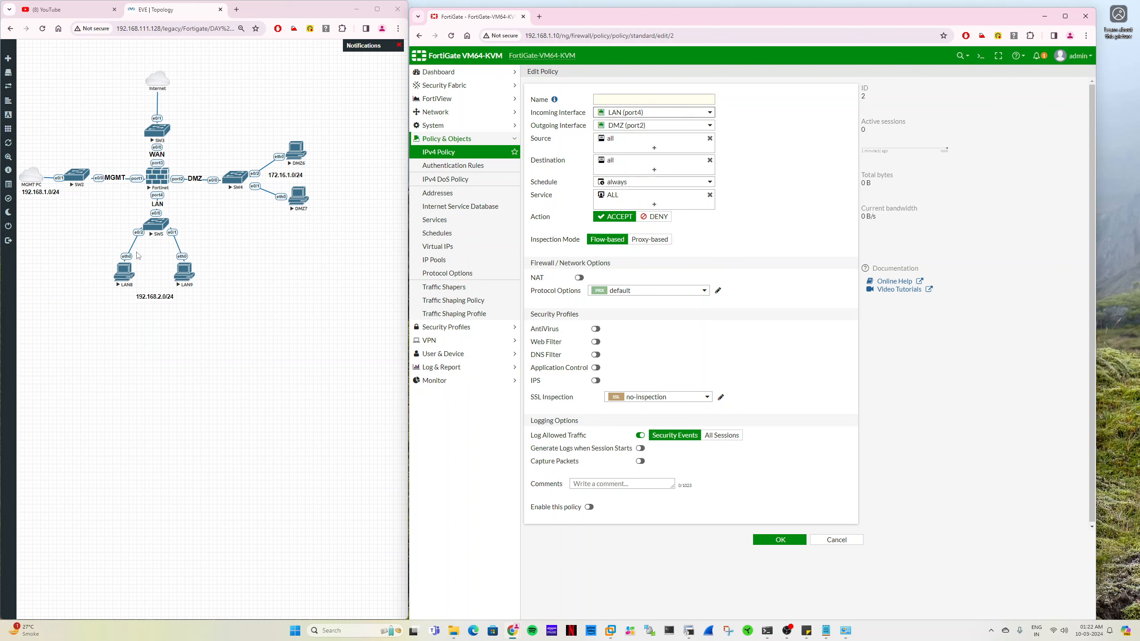
pyautogui.click(655, 127)
pyautogui.click(643, 172)
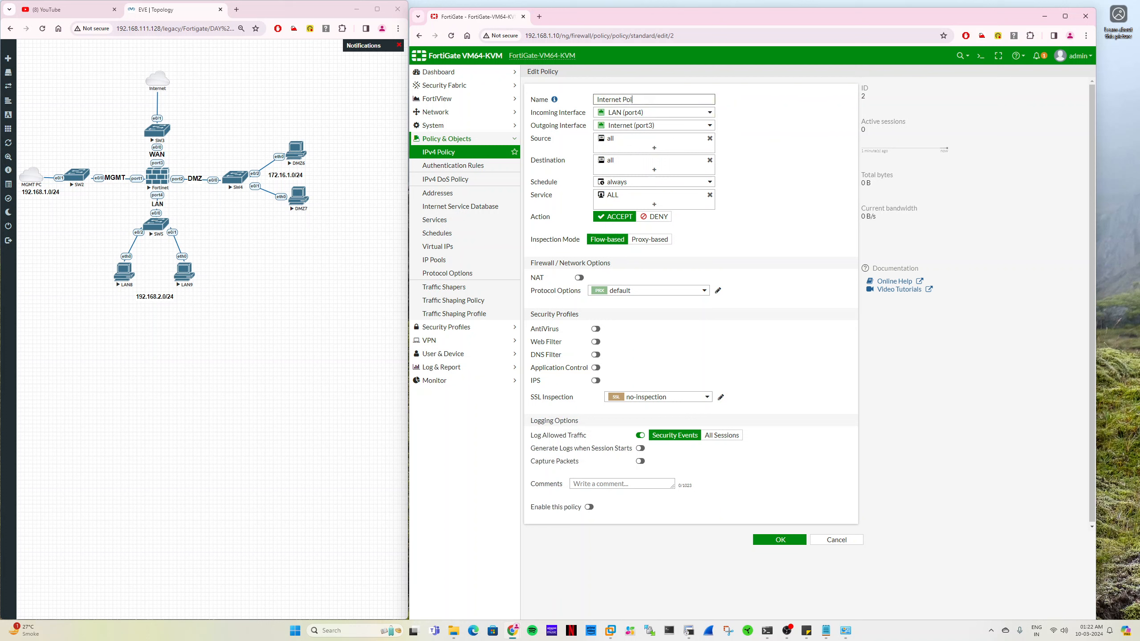
# - Replace the policy's source address with Net_192.168.2.0_24 and close the address selection
pyautogui.click(631, 136)
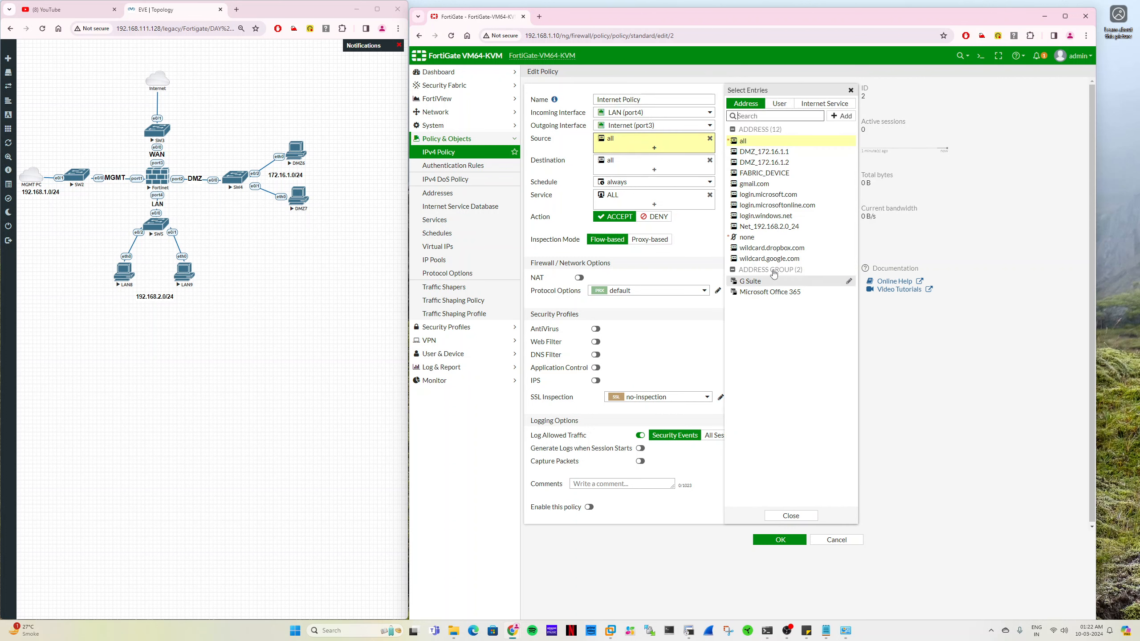
pyautogui.click(769, 226)
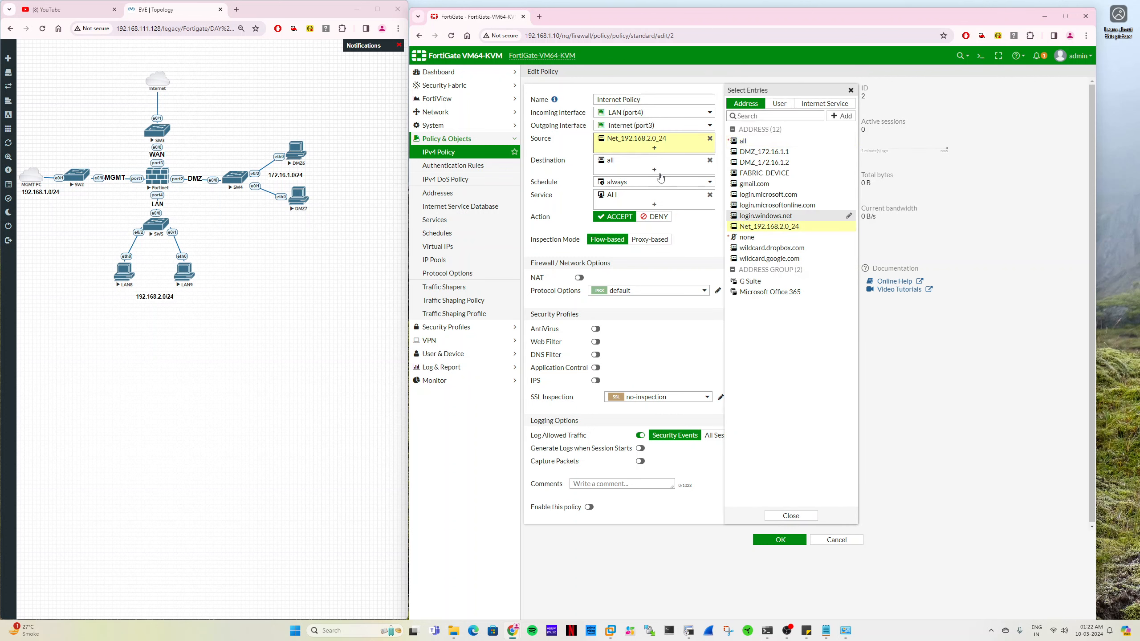
pyautogui.click(570, 169)
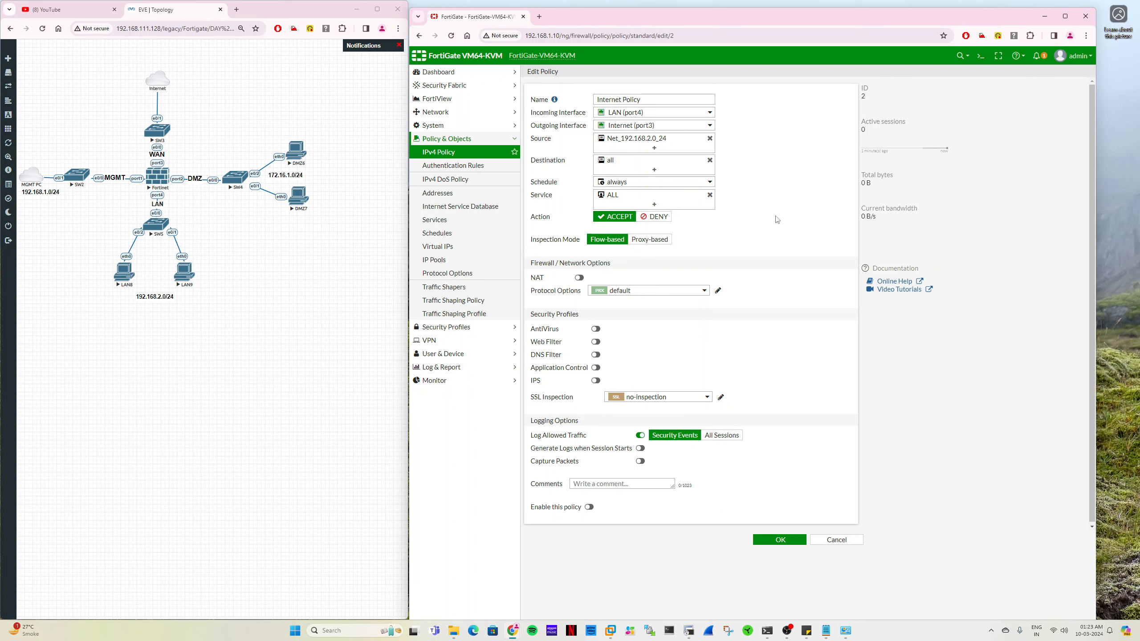
# - Turn on NAT and log allowed traffic for All Sessions in the Internet Policy, and enable the policy
pyautogui.click(579, 278)
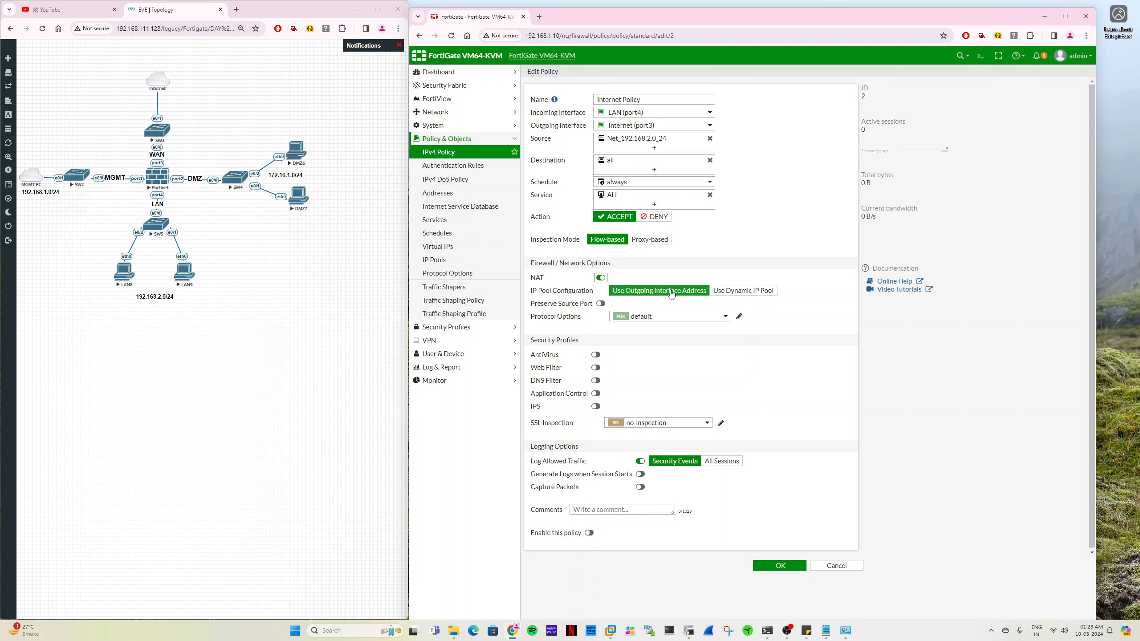
pyautogui.click(718, 461)
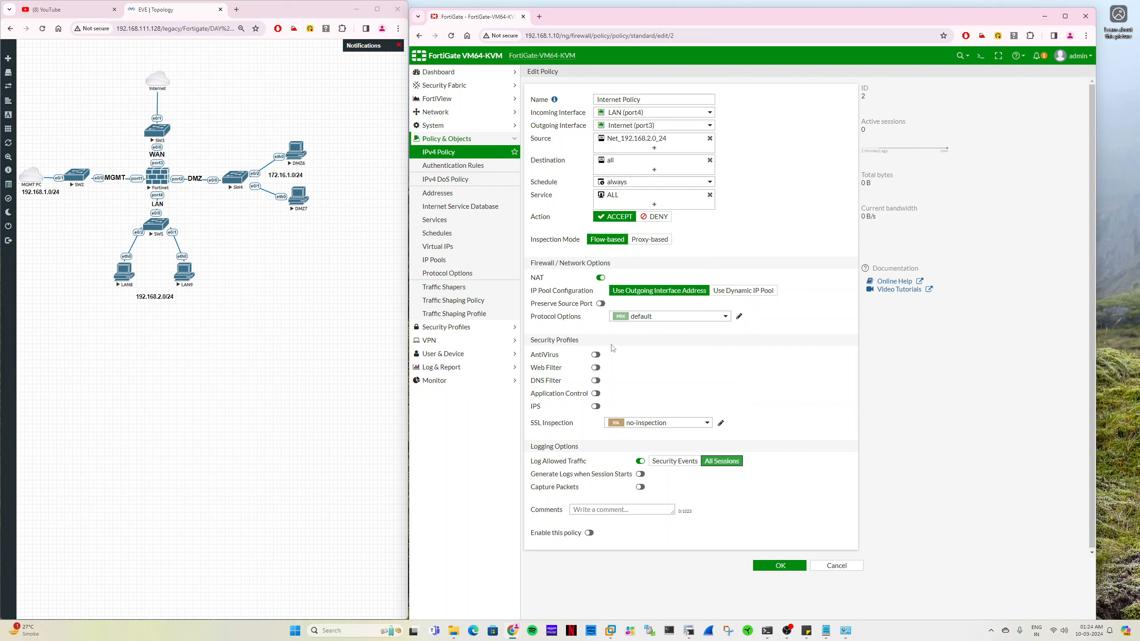
pyautogui.click(589, 533)
pyautogui.click(619, 510)
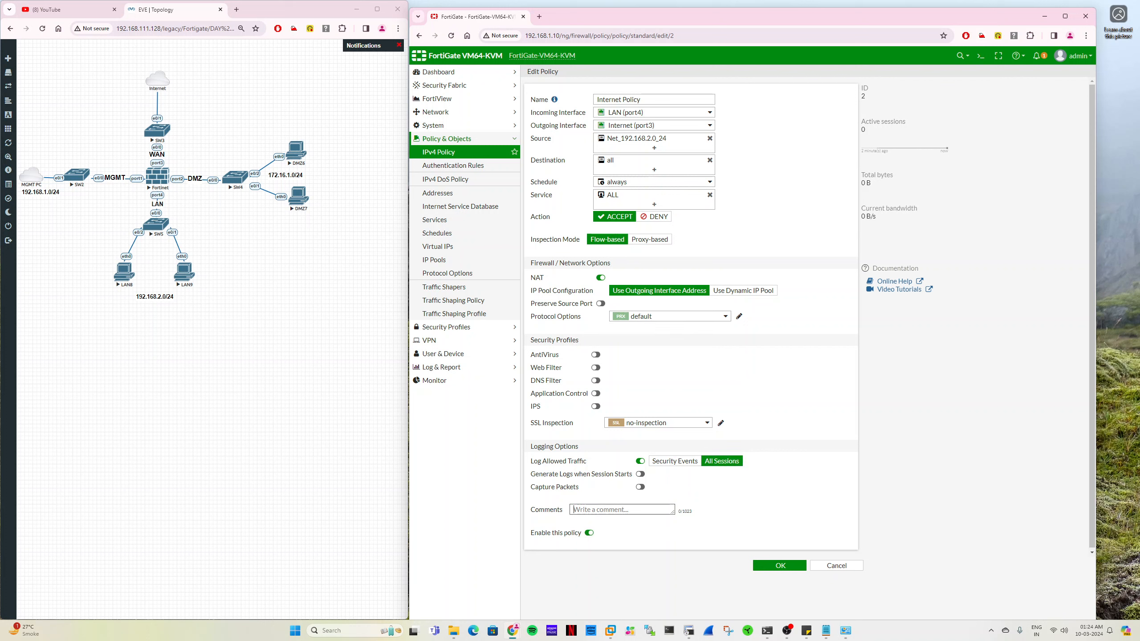
pyautogui.write('C1123-1003204-hghjd')
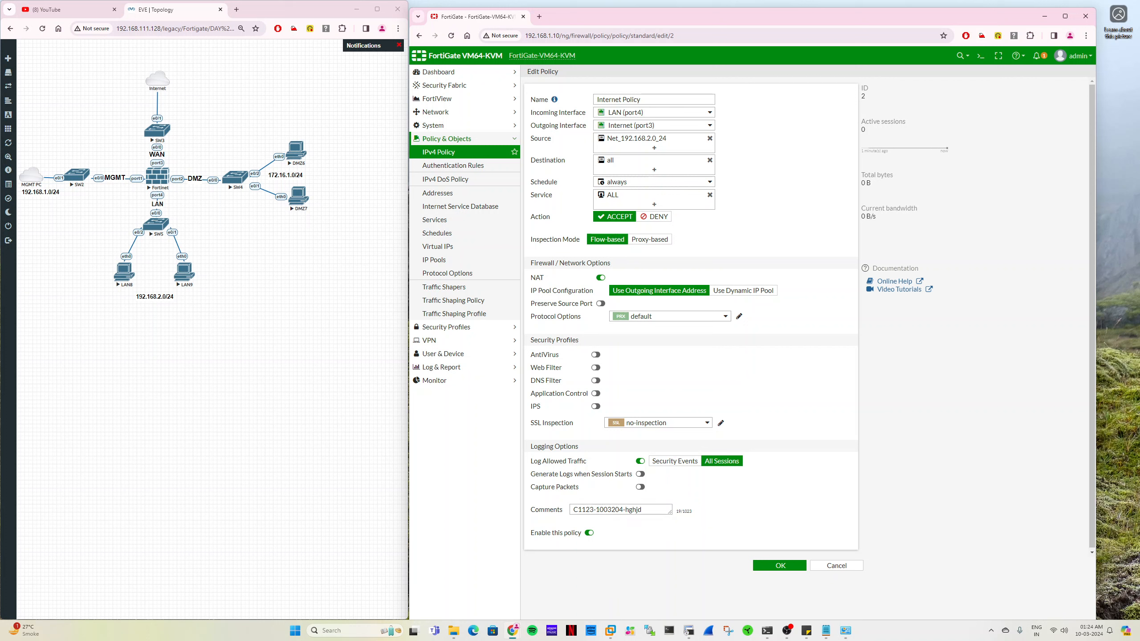
pyautogui.hotkey('ctrl', 'a')
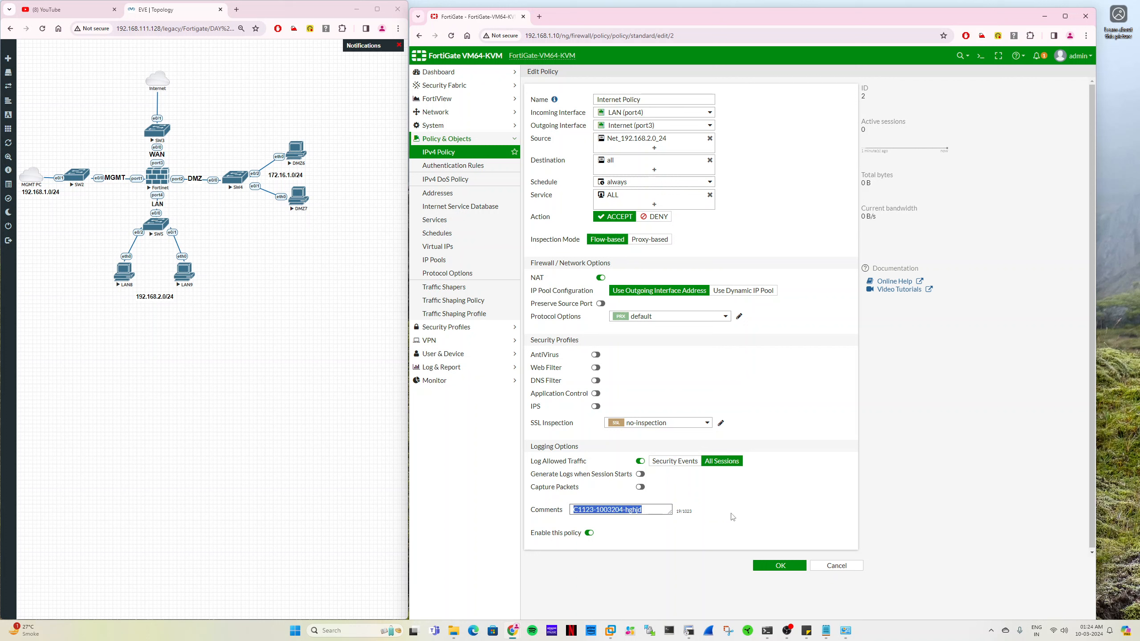
# - Save the Internet Policy, expand its LAN-to-Internet section in the policy list, and refresh the list
pyautogui.click(772, 567)
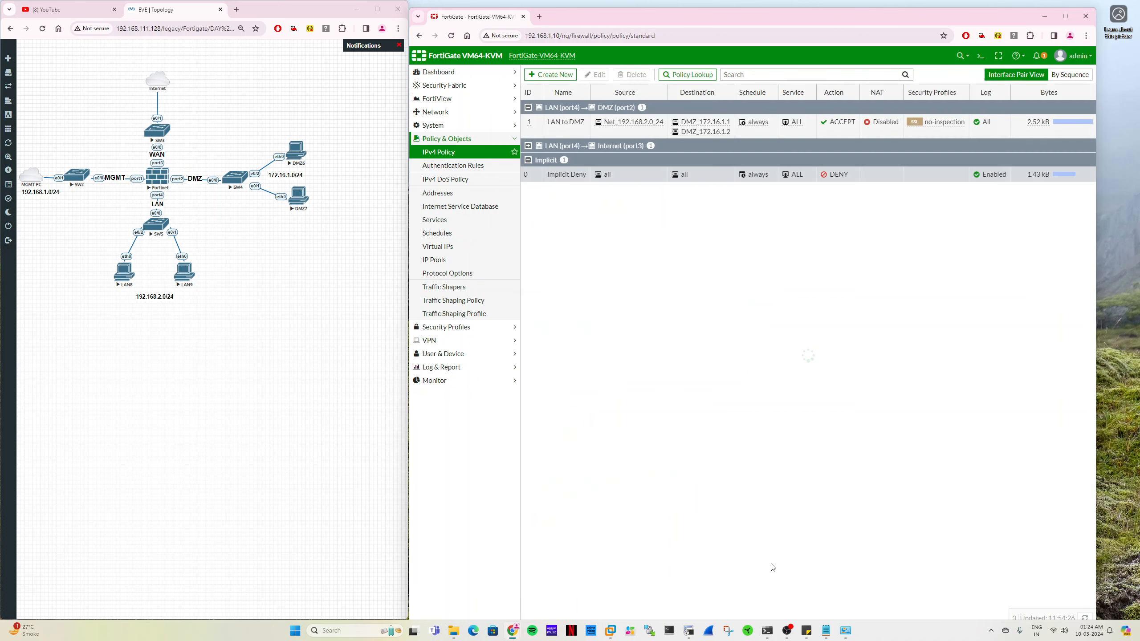
pyautogui.click(528, 145)
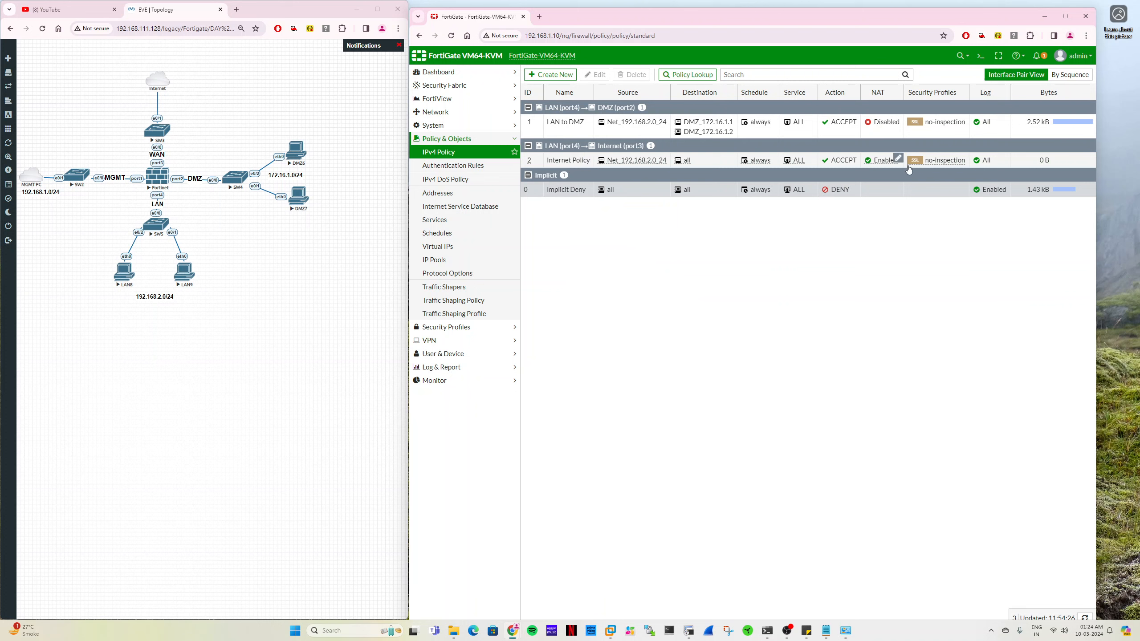
pyautogui.click(470, 153)
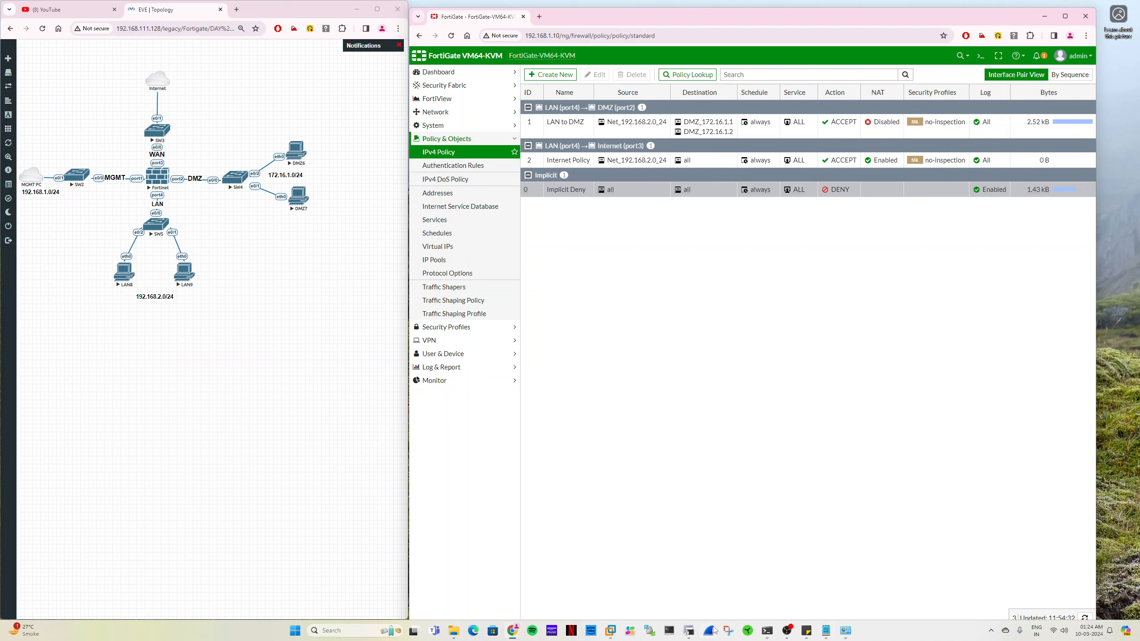
# - Switch to the LAN9 session in SecureCRT and ping 8.8.8.8 again, followed by google.com
pyautogui.click(689, 630)
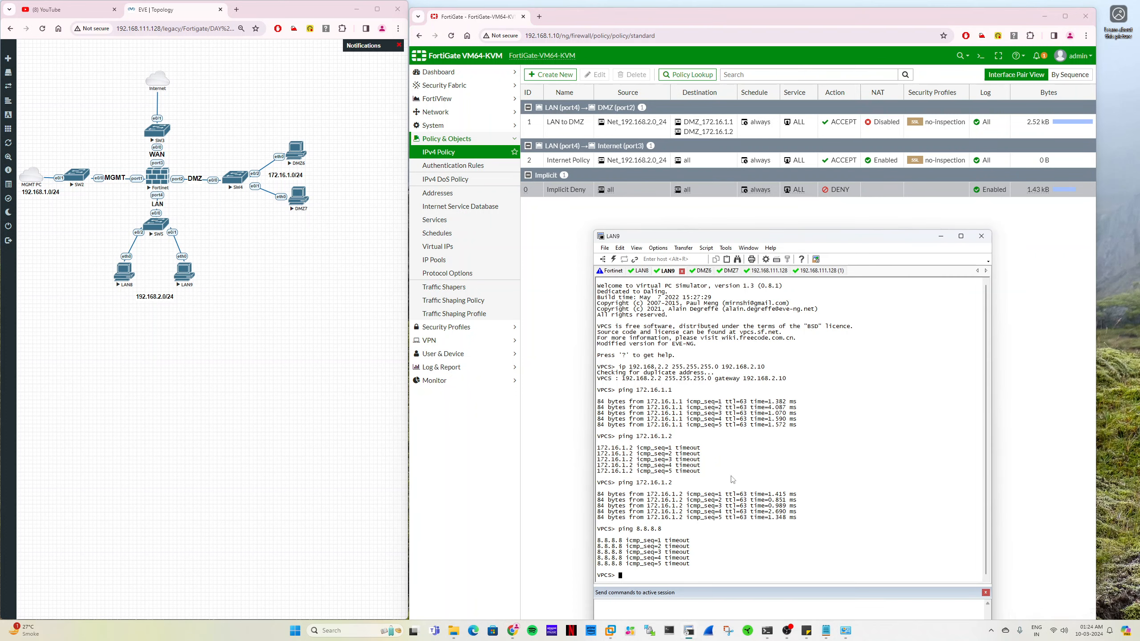
pyautogui.press('Up')
pyautogui.press('Return')
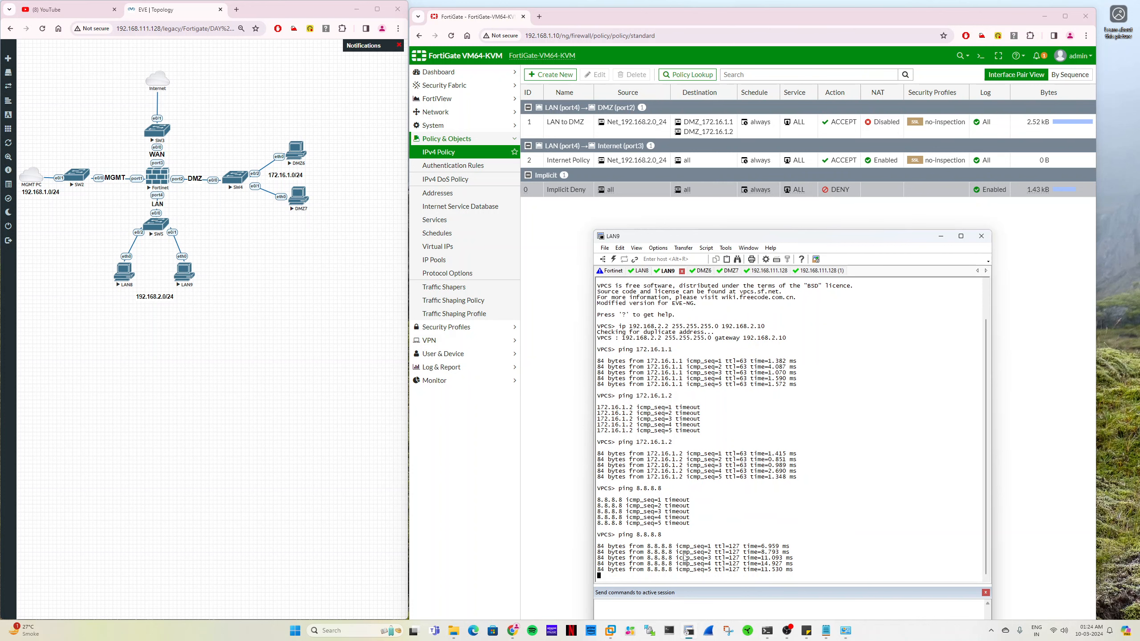
pyautogui.write('ping goog')
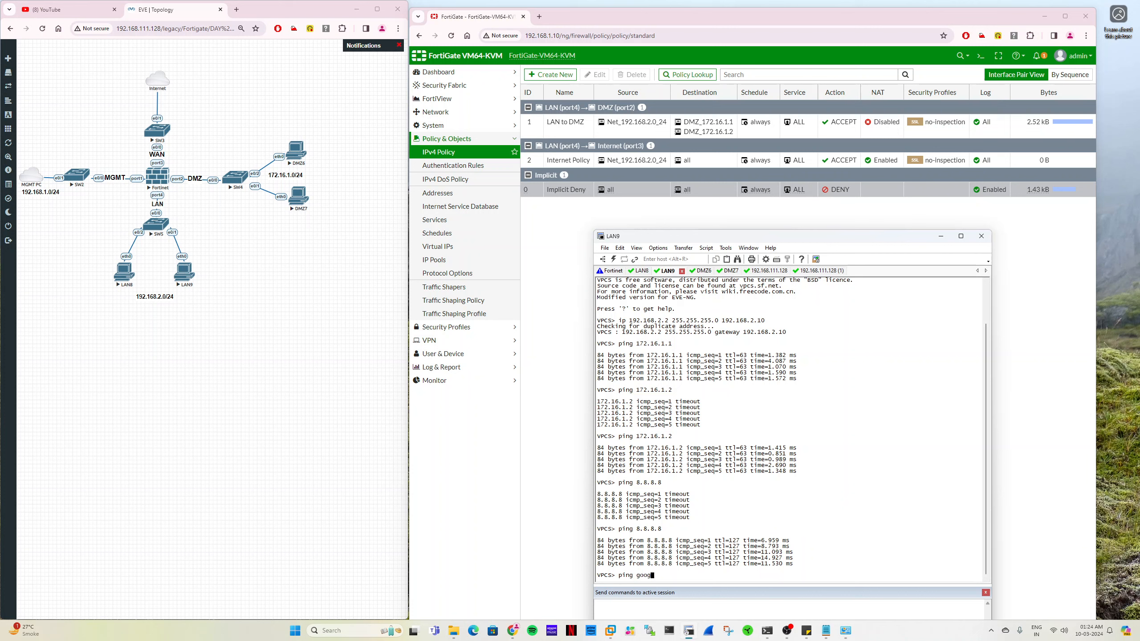
pyautogui.write('le.com')
pyautogui.press('Return')
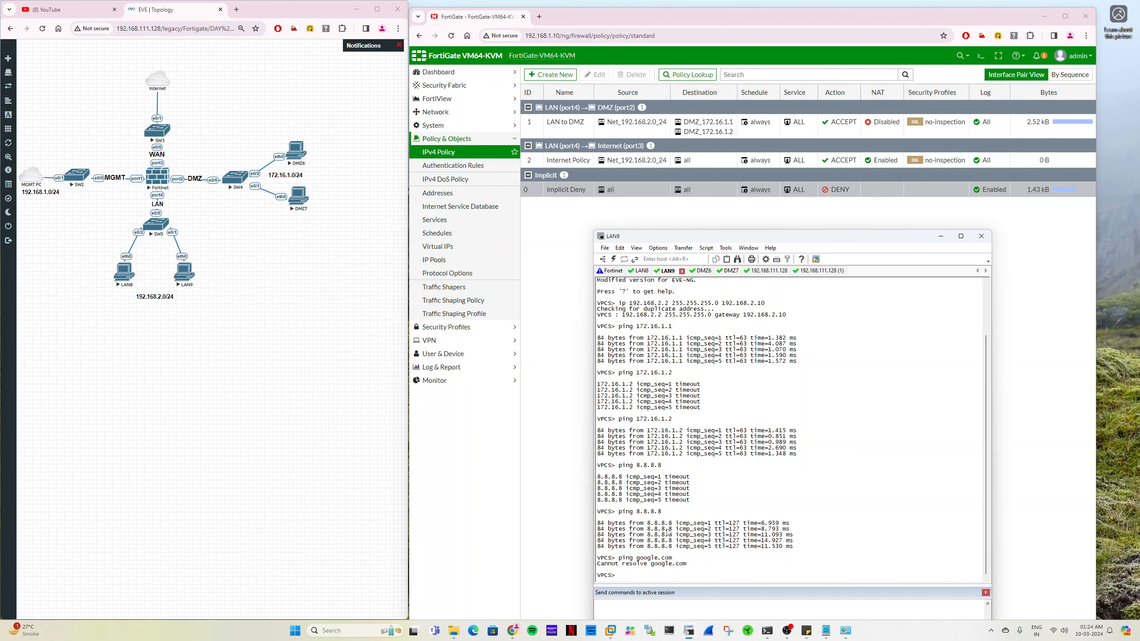
# - Set the LAN9 host's DNS server to 8.8.8.8 and ping google.com again
pyautogui.write('ip dns 8.8.8.8')
pyautogui.press('Return')
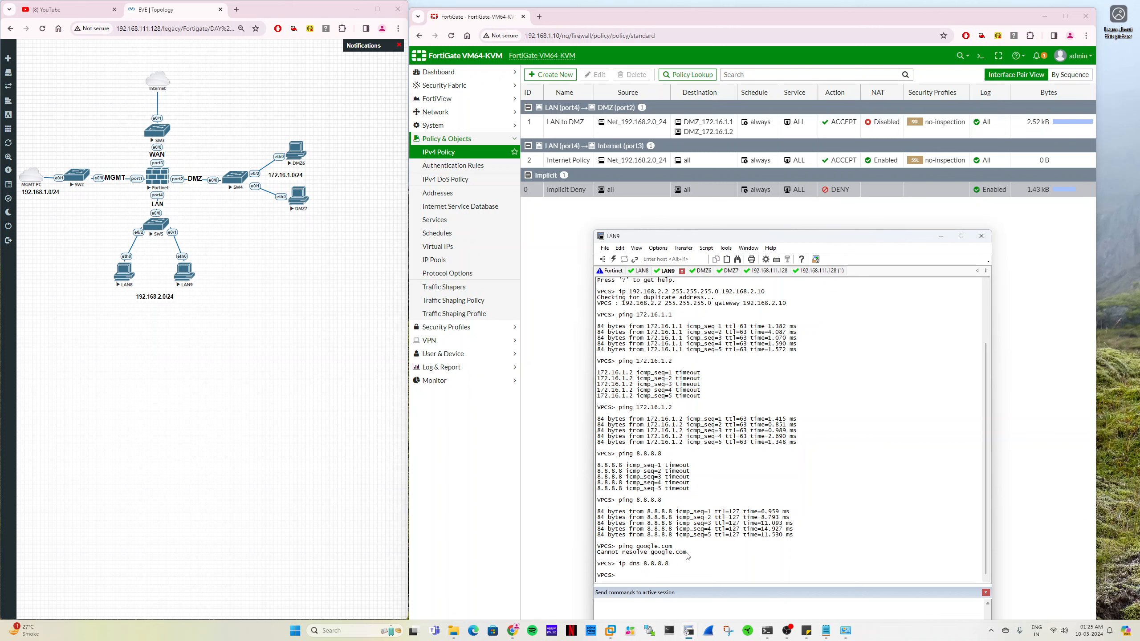
pyautogui.write('ping google.com')
pyautogui.press('Return')
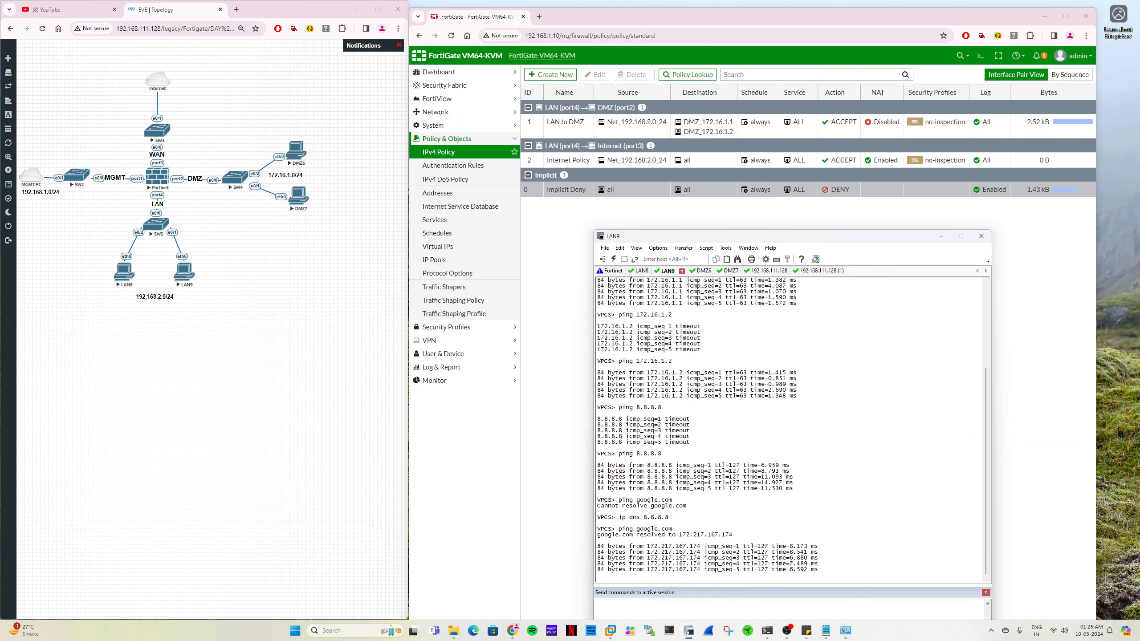
# - Ping yahoo.com from the LAN9 host and interrupt the ping before it finishes
pyautogui.write('ping yahoo.com')
pyautogui.press('Return')
pyautogui.hotkey('ctrl', 'z')
pyautogui.hotkey('ctrl', 'x')
pyautogui.hotkey('ctrl', 'c')
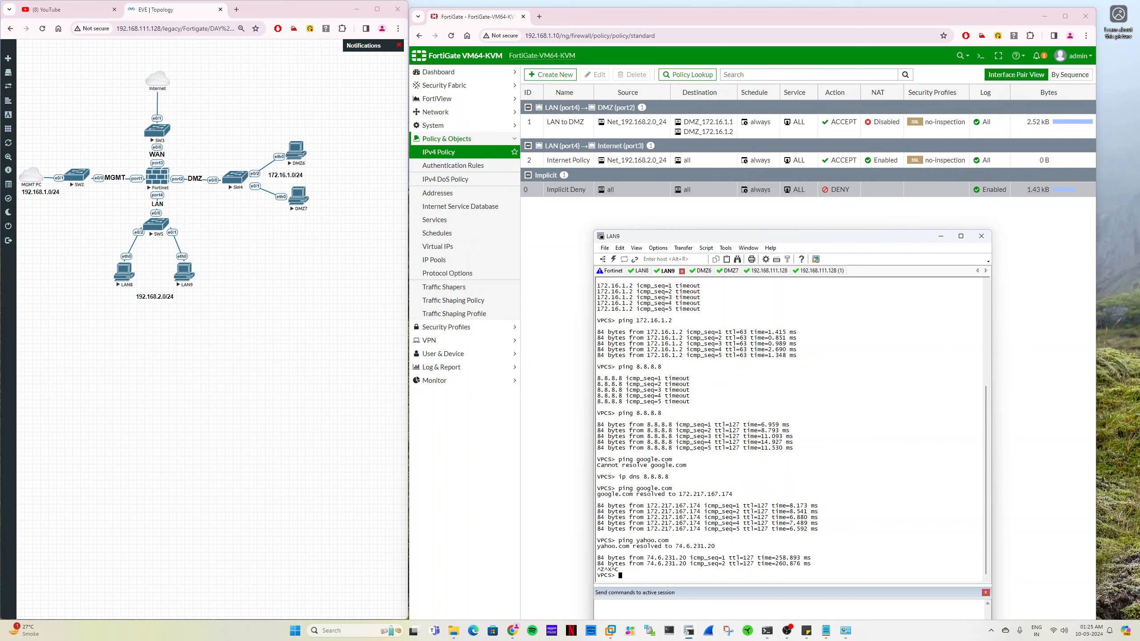
# - Return to FortiGate and reload the IPv4 policy list to check the Internet Policy's byte counter
pyautogui.click(469, 367)
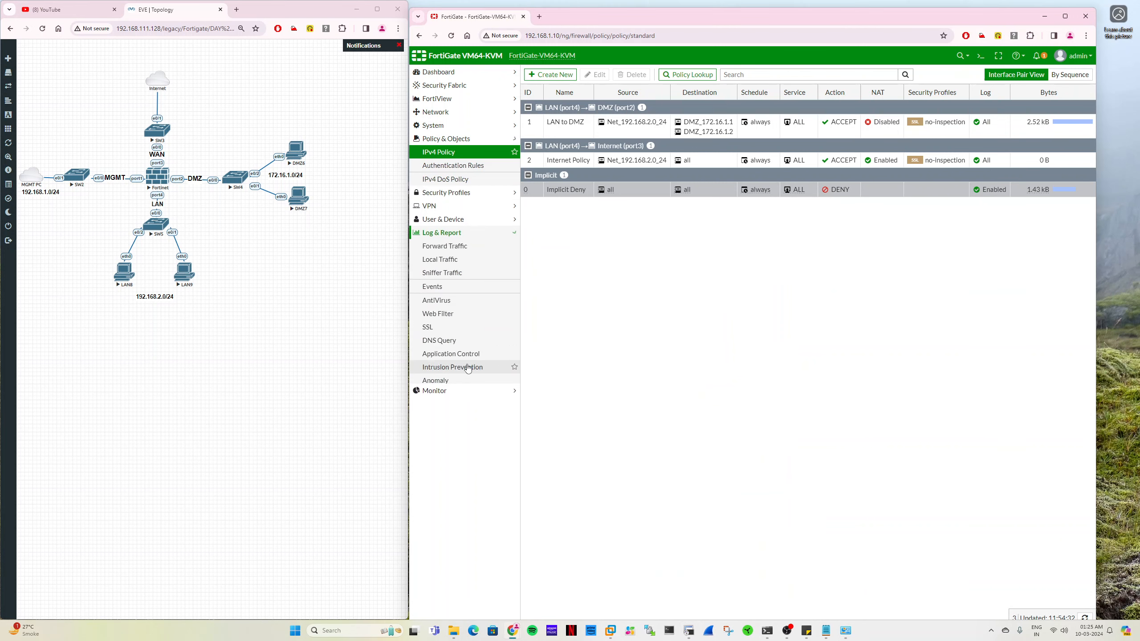
pyautogui.click(463, 206)
pyautogui.click(445, 138)
pyautogui.click(457, 152)
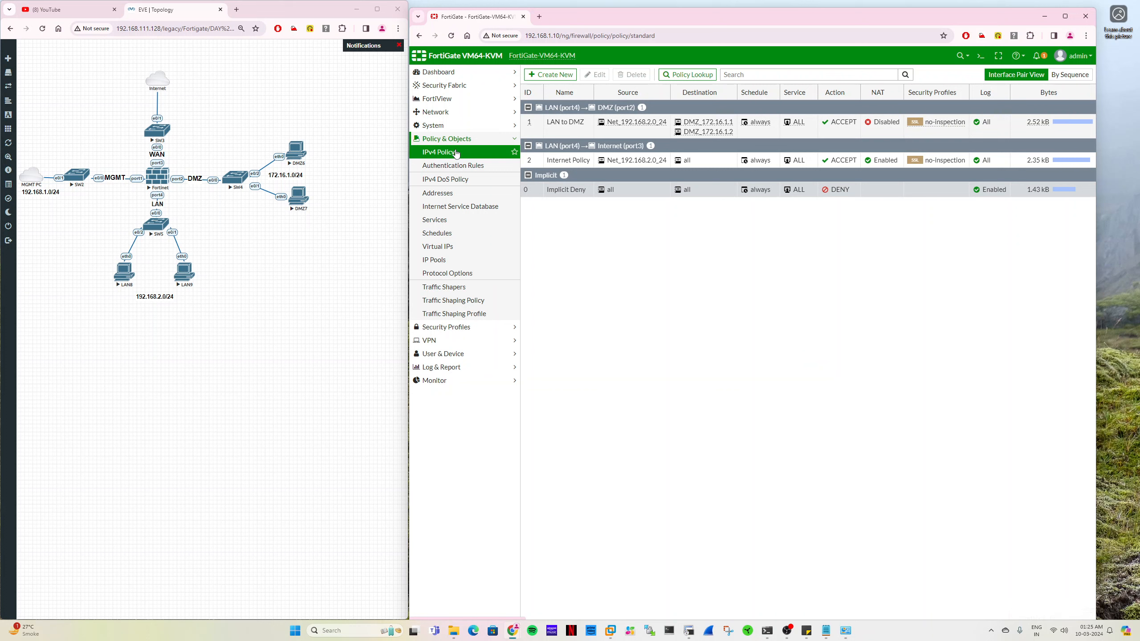